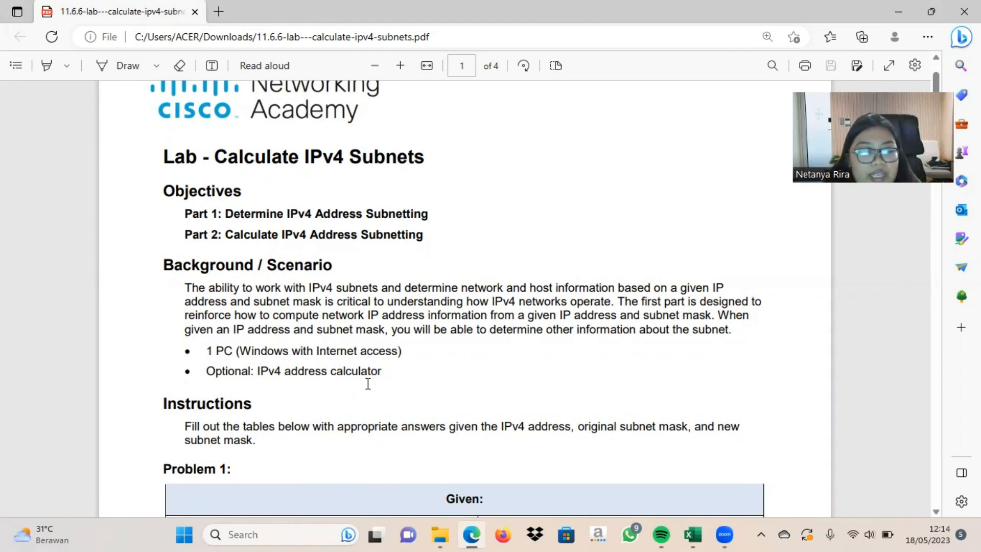
# Step: Review the lab PDF's objectives, background, instructions and the Problem 1 tables
pyautogui.scroll(-15, 366, 394)
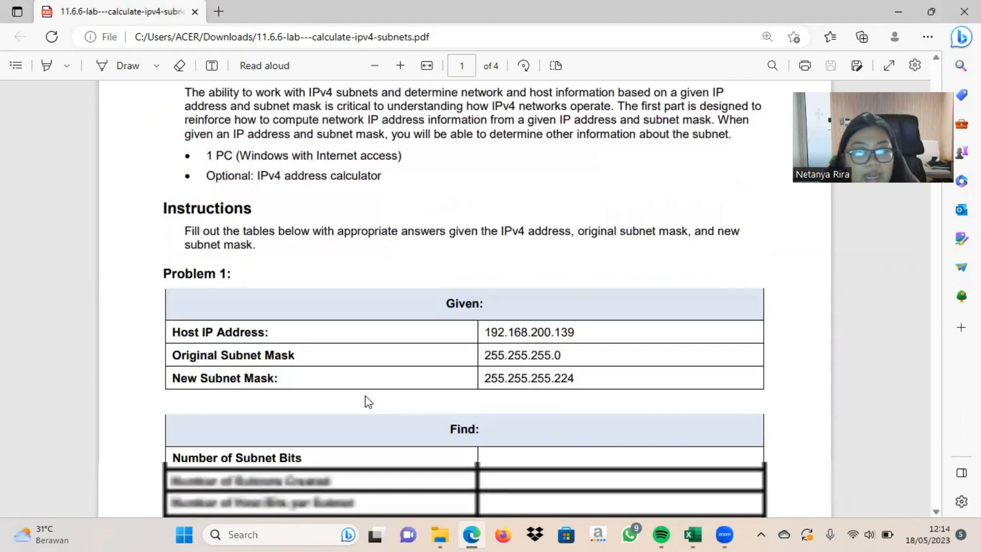
pyautogui.scroll(-20, 383, 371)
pyautogui.scroll(14, 383, 346)
pyautogui.scroll(20, 385, 347)
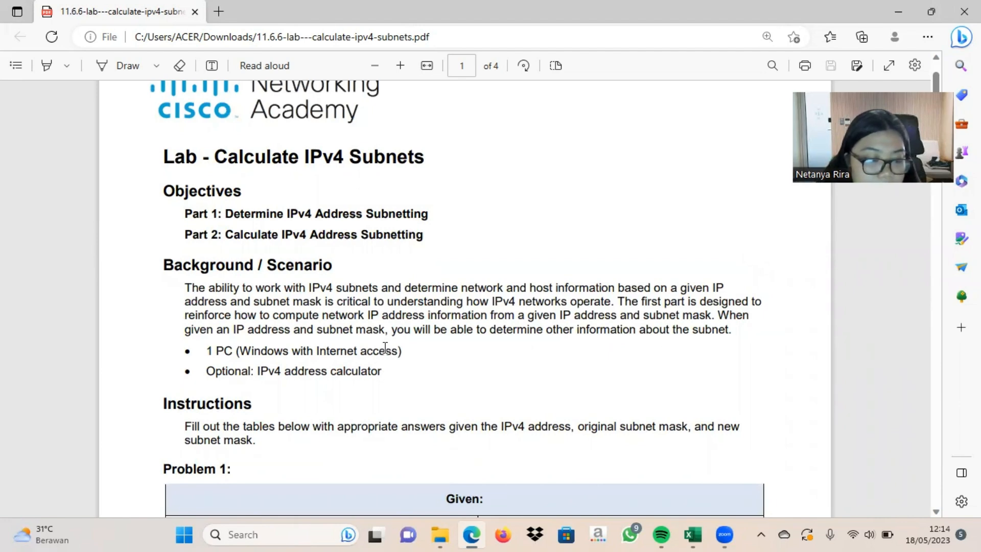
pyautogui.scroll(-3, 385, 349)
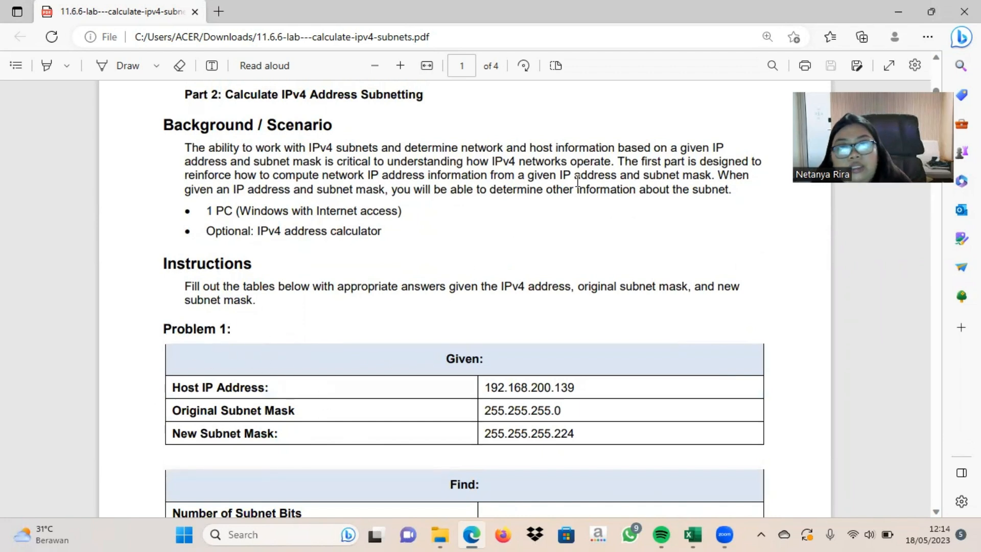
pyautogui.click(839, 23)
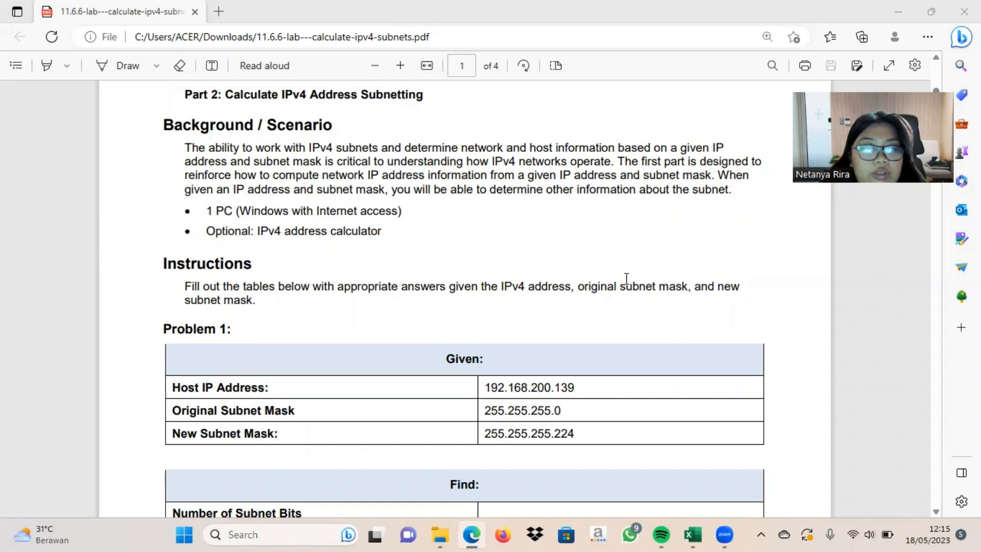
pyautogui.scroll(-4, 626, 278)
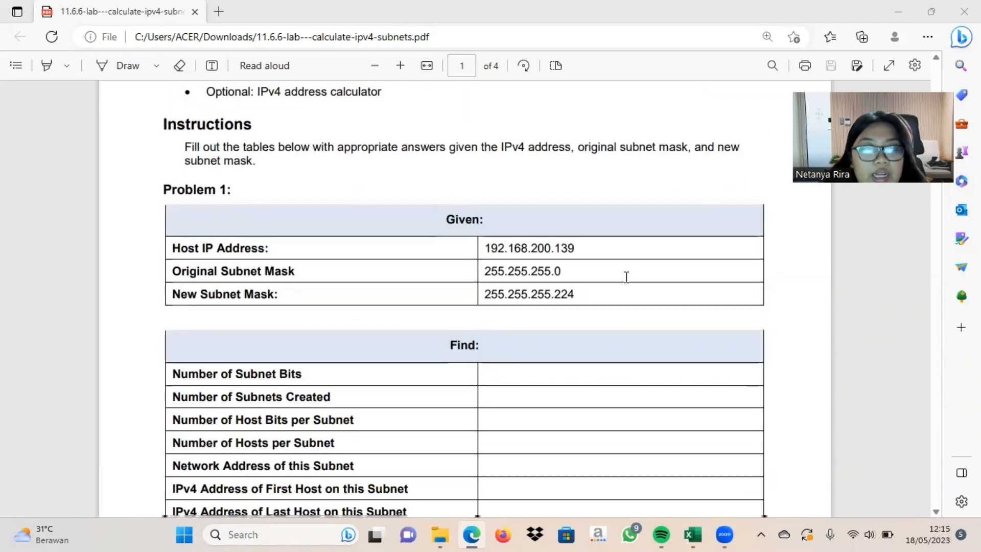
# Step: Switch to the Book1 workbook in Excel and check Problem 1's Number of Subnet Bits row and new subnet mask
pyautogui.moveTo(694, 524)
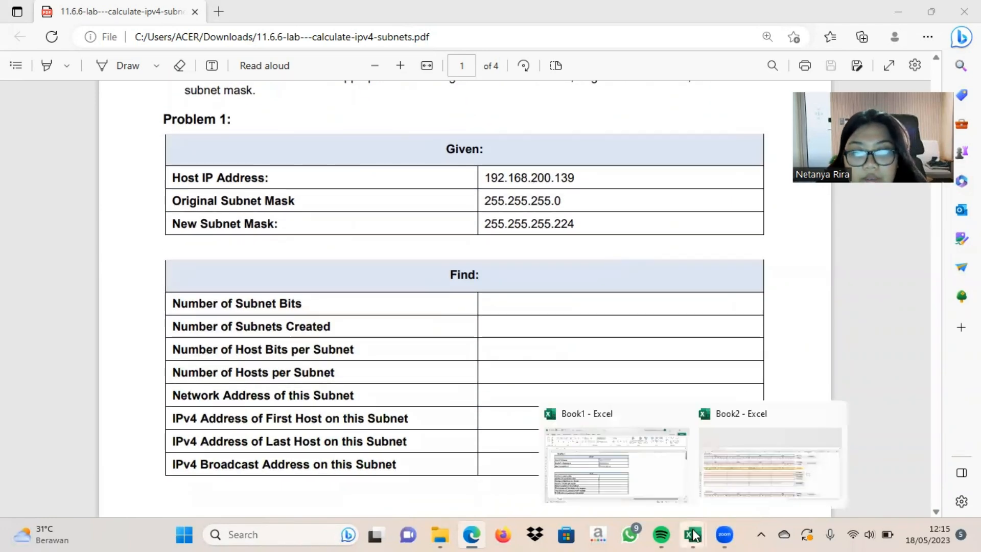
pyautogui.click(682, 488)
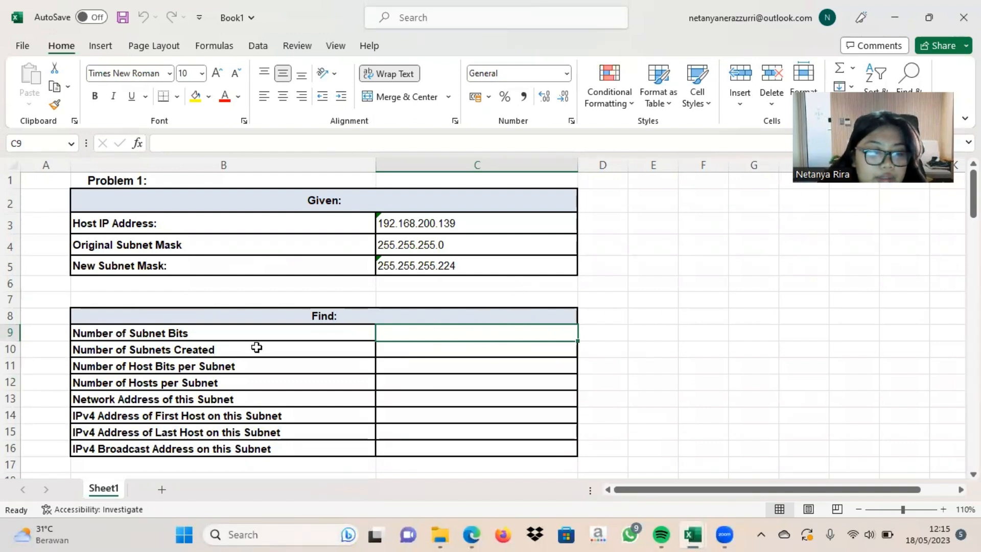
pyautogui.click(205, 335)
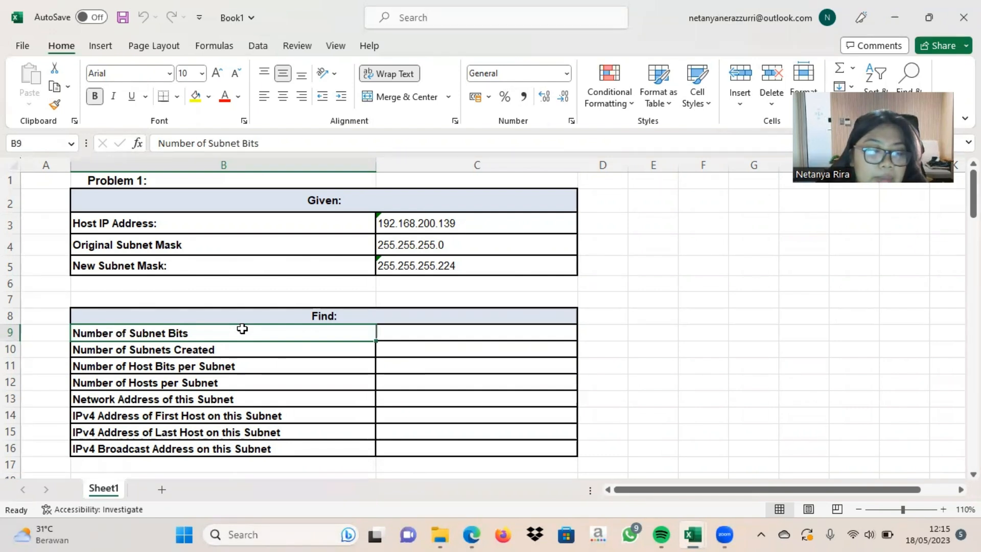
pyautogui.click(402, 272)
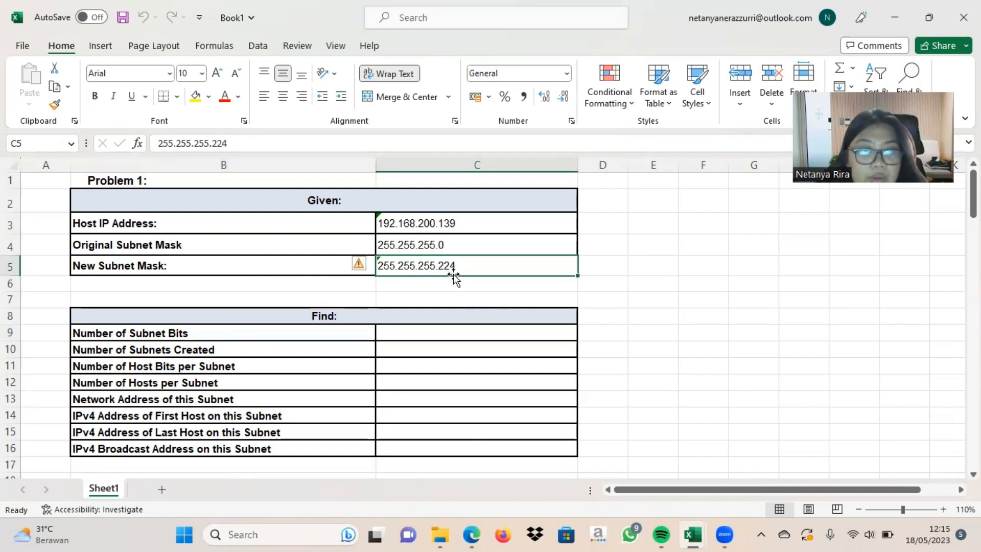
# Step: Look up the CIDR prefix for mask 255.255.255.224 on the SubnetMask sheet of the Book2 workbook
pyautogui.moveTo(698, 527)
pyautogui.click(731, 471)
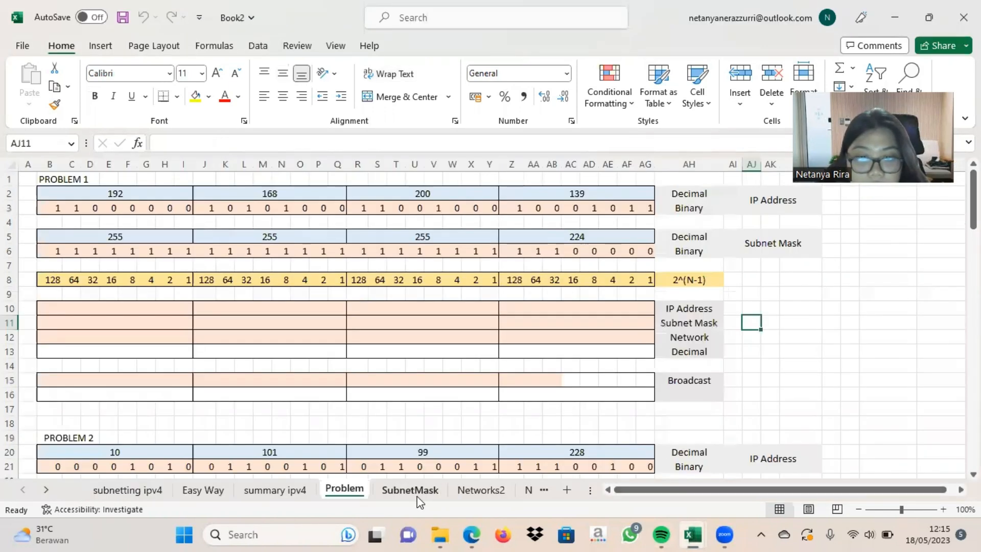
pyautogui.click(415, 490)
pyautogui.click(134, 317)
pyautogui.click(147, 308)
pyautogui.click(257, 306)
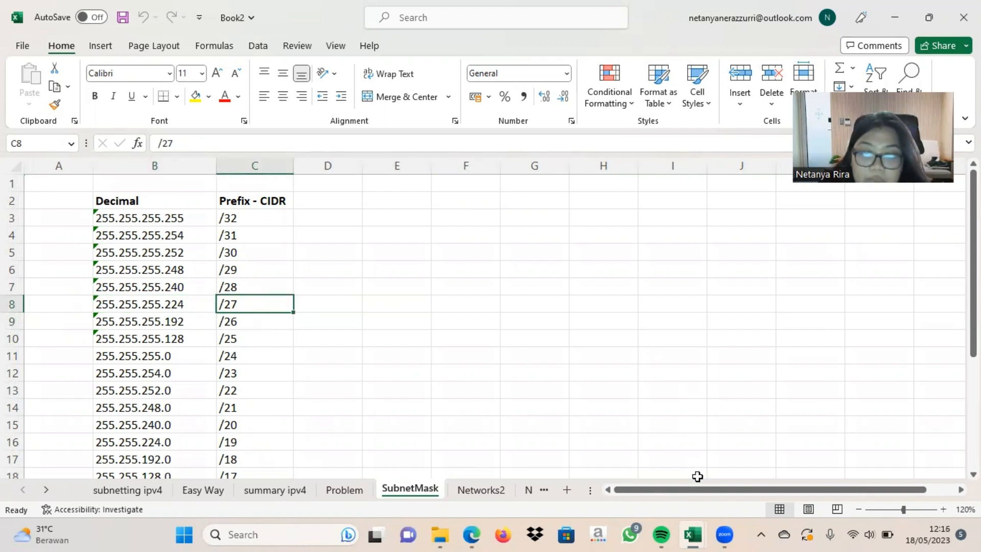
# Step: Return to Book1 and enter 27 as the answer for Number of Subnet Bits
pyautogui.click(677, 440)
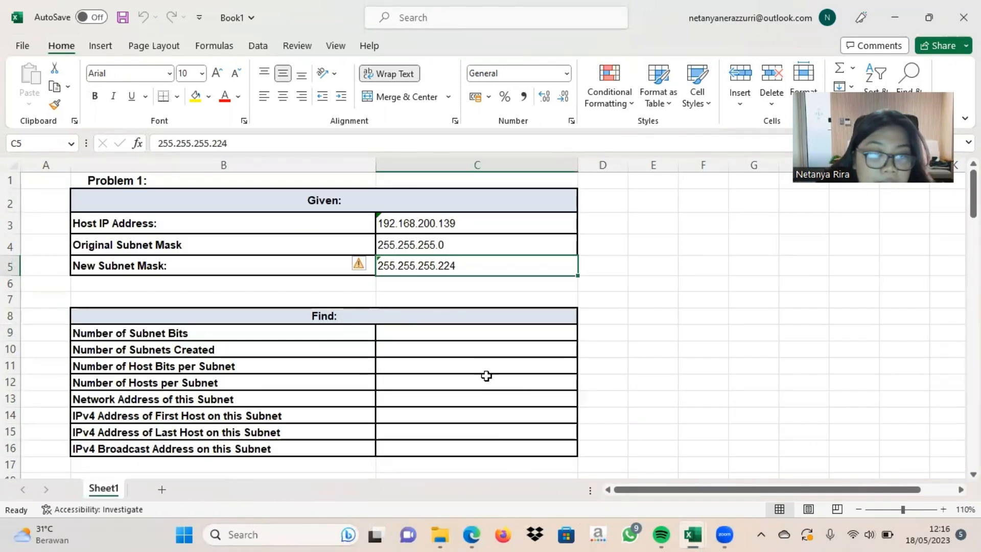
pyautogui.click(390, 334)
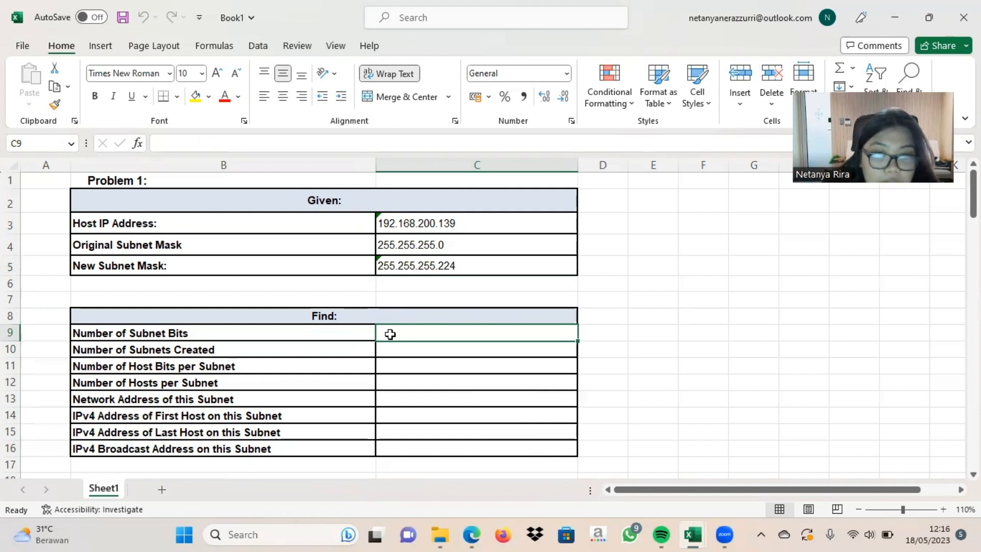
pyautogui.write('27')
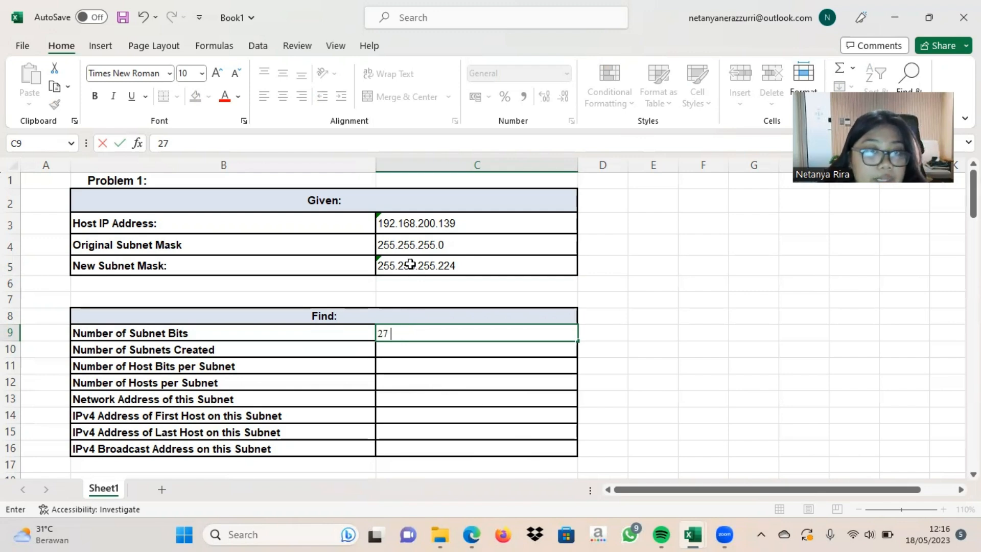
pyautogui.click(409, 247)
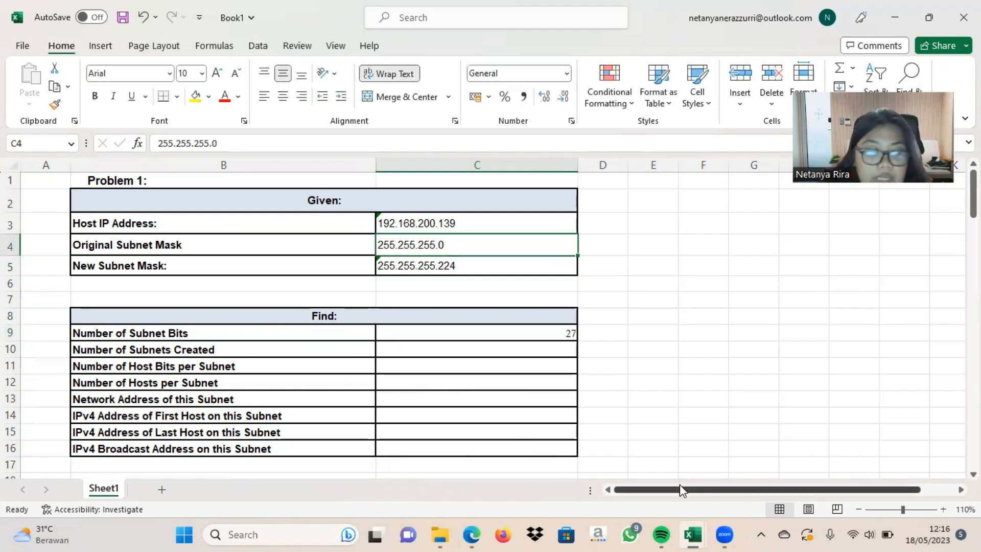
# Step: Look up the CIDR prefix for the original mask 255.255.255.0 on Book2's SubnetMask sheet
pyautogui.hotkey('alt', 'Tab')
pyautogui.hotkey('alt', 'Tab')
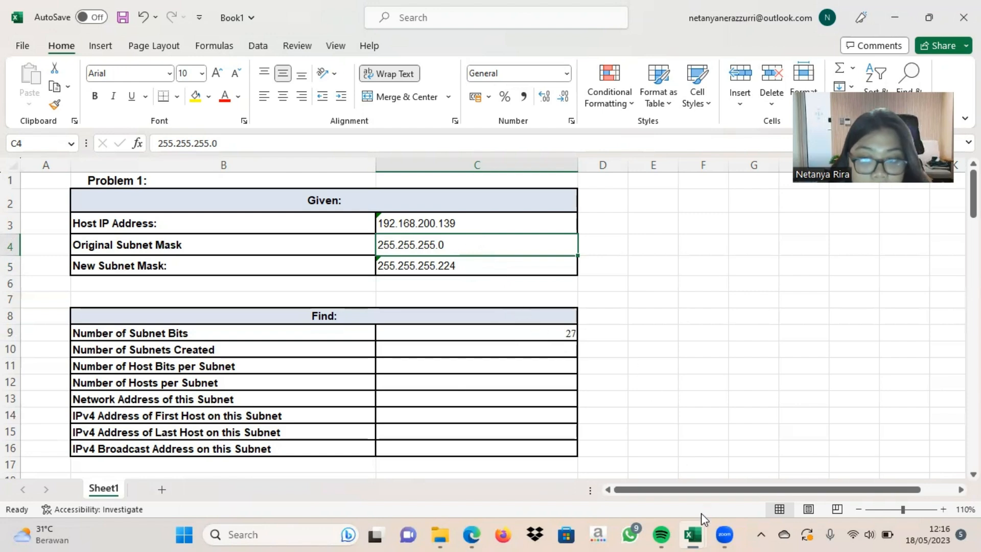
pyautogui.hotkey('alt', 'Tab')
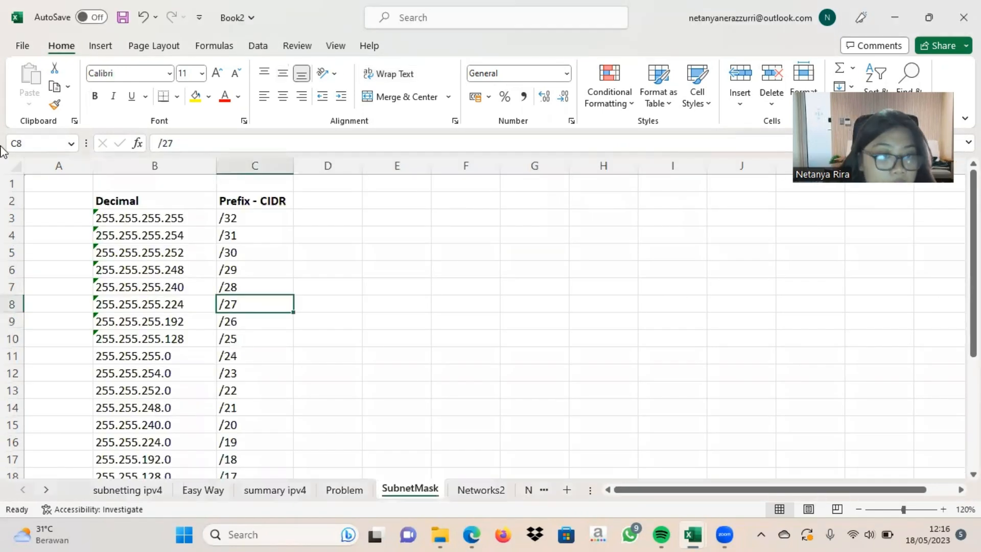
pyautogui.click(204, 357)
pyautogui.click(223, 356)
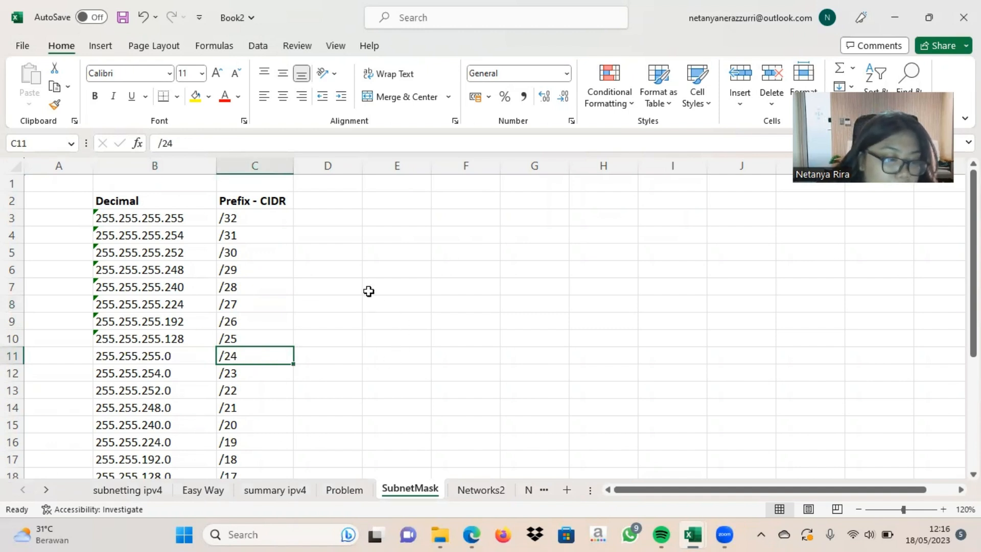
# Step: Back in Book1, extend the Number of Subnet Bits answer to read "27 - 24 = 3"
pyautogui.hotkey('alt', 'Tab')
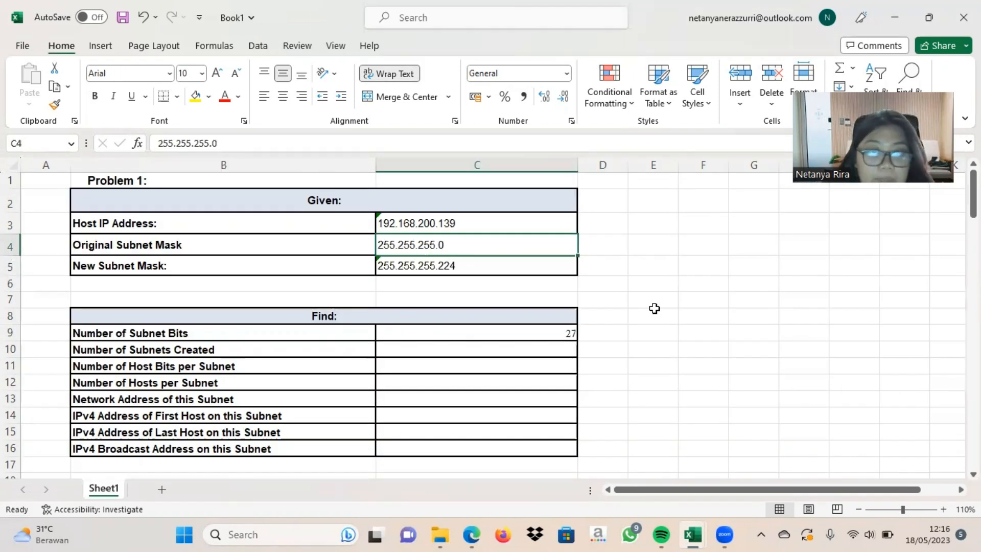
pyautogui.click(561, 332)
pyautogui.click(231, 147)
pyautogui.write('- 24 = 3')
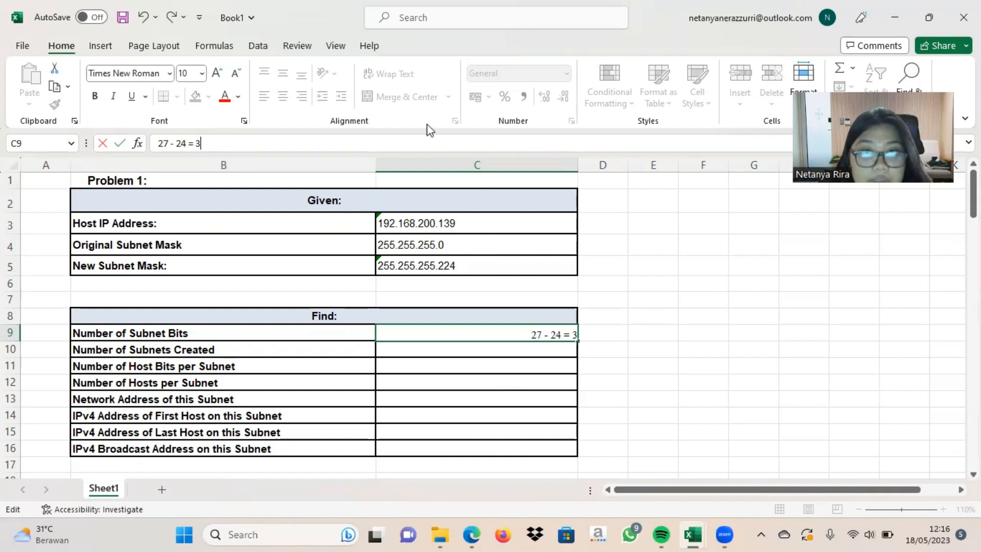
pyautogui.click(438, 347)
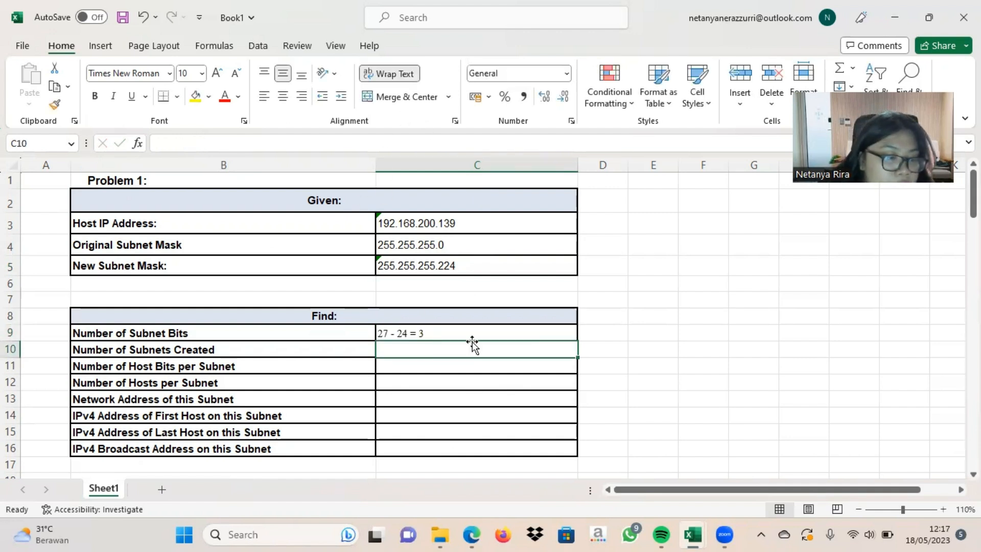
# Step: Enter "2^3=8" as the answer for Number of Subnets Created
pyautogui.click(257, 353)
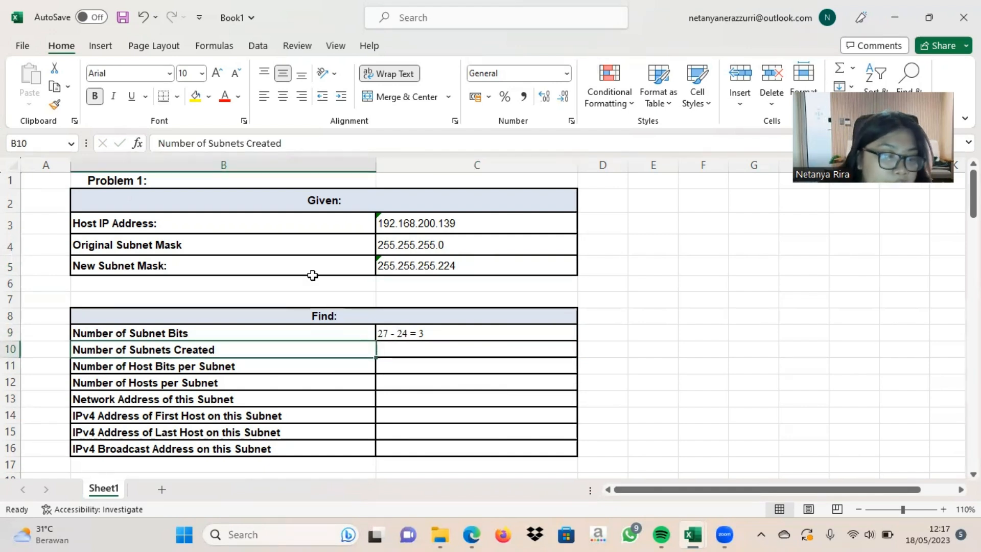
pyautogui.click(428, 348)
pyautogui.write('2')
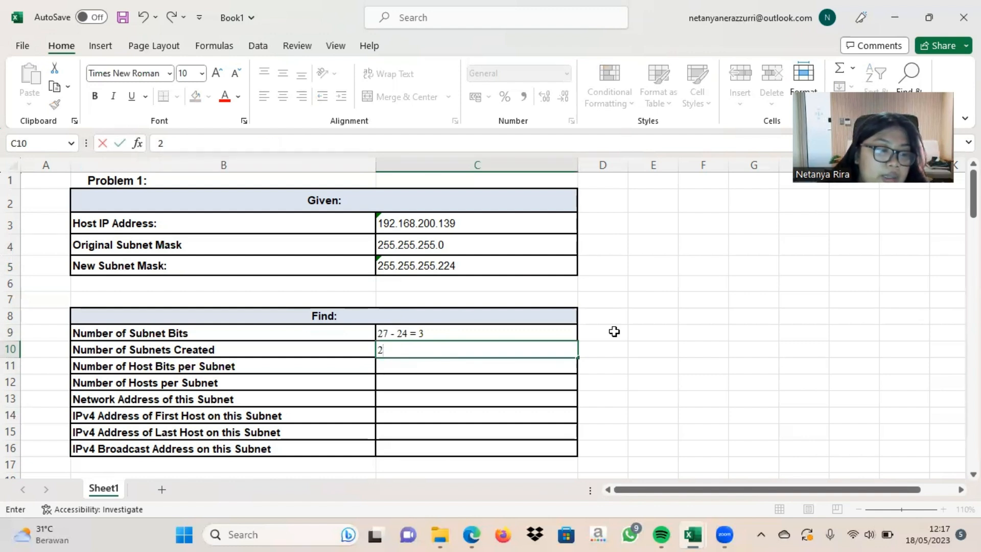
pyautogui.press('BackSpace')
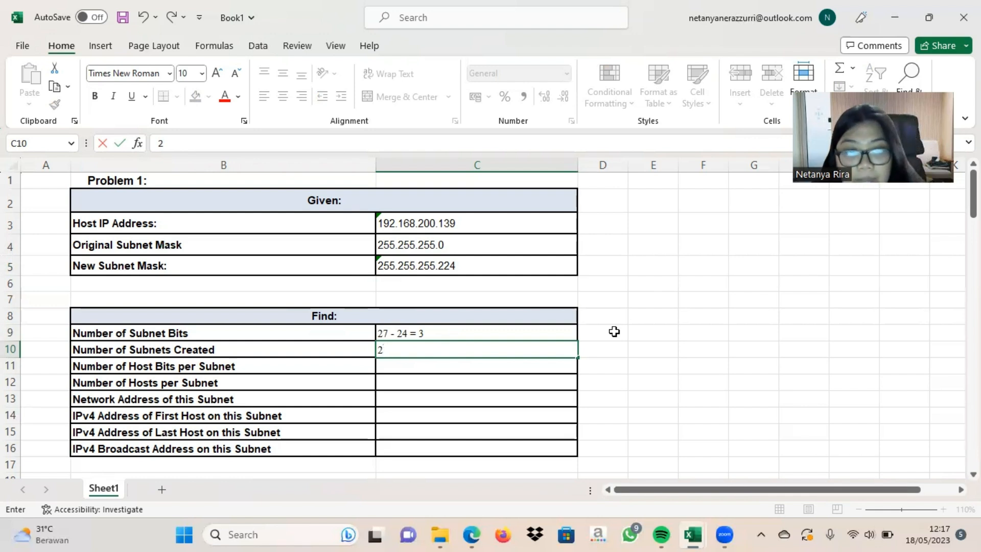
pyautogui.write('^3')
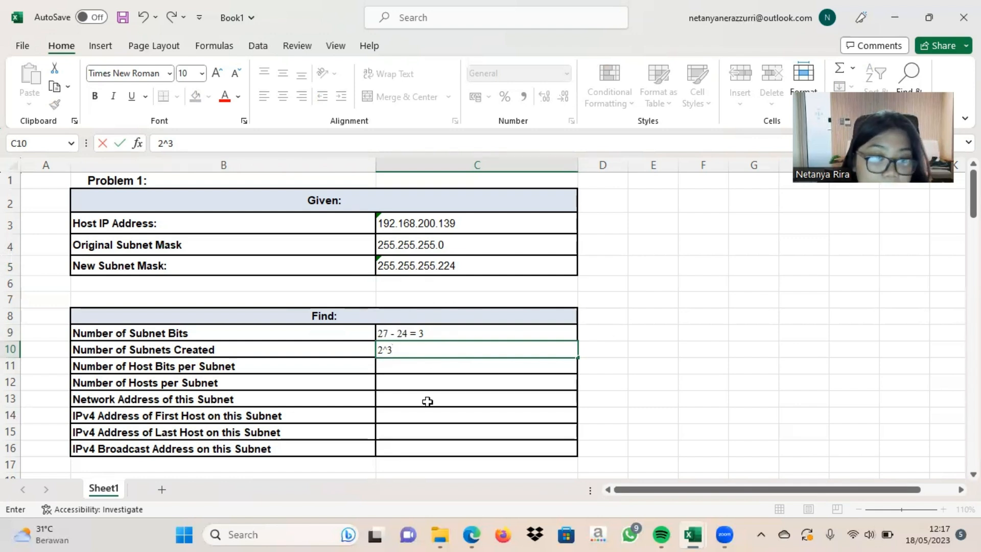
pyautogui.write('=8')
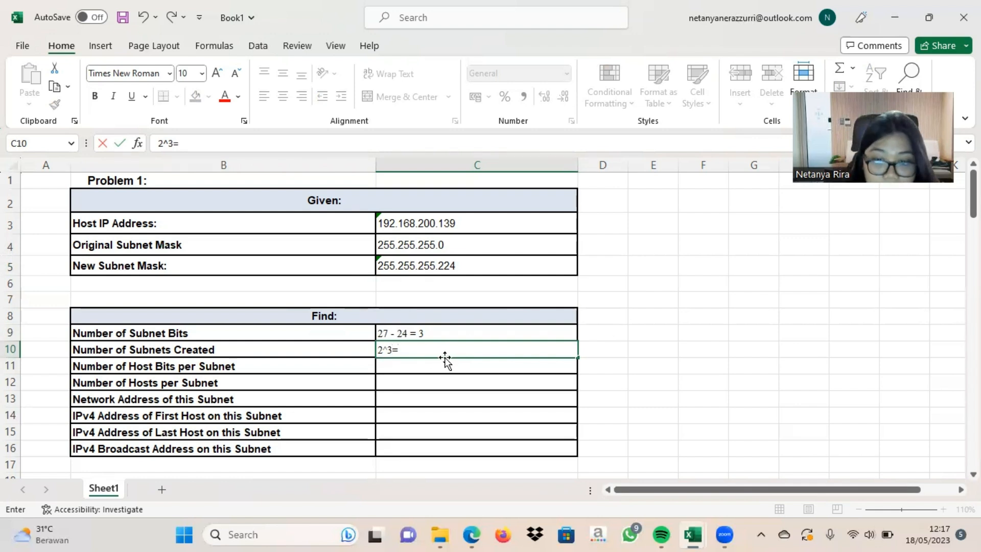
pyautogui.click(478, 368)
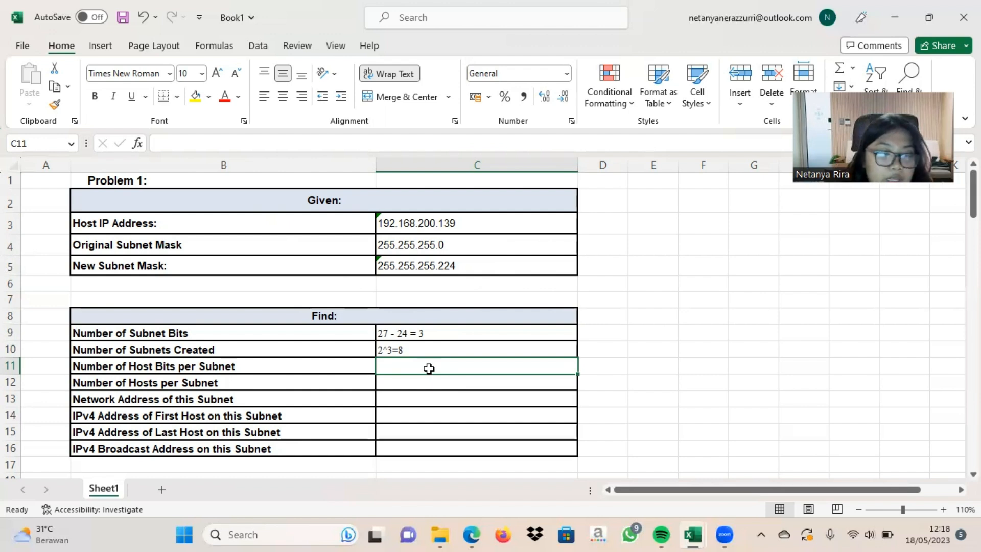
# Step: Enter "32 - 27 = 5" as the answer for Number of Host Bits per Subnet
pyautogui.write('32 -')
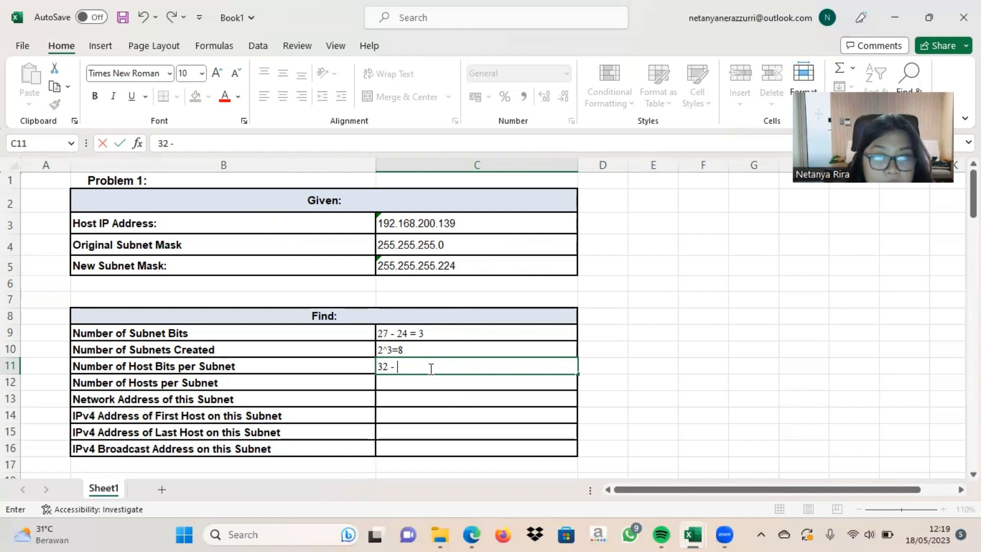
pyautogui.write('27 = ')
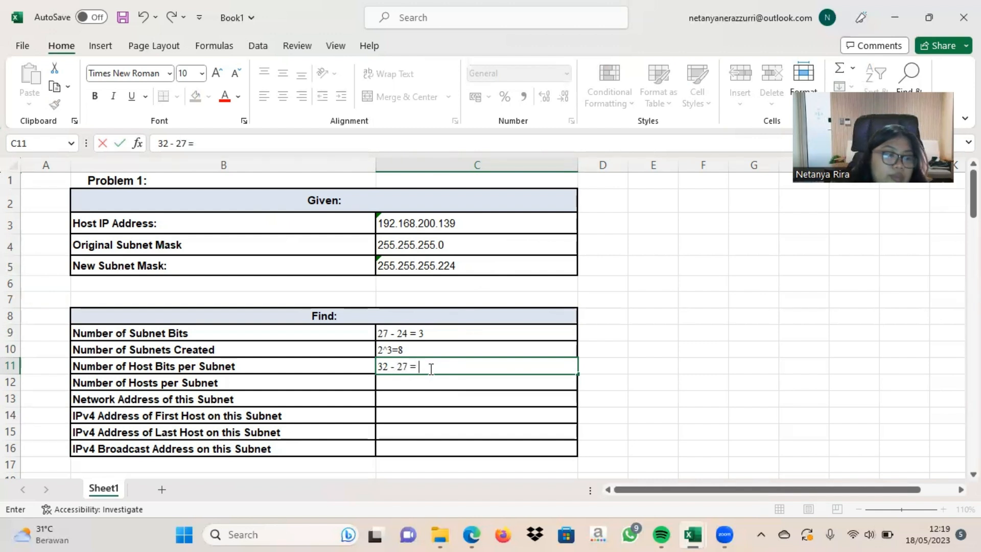
pyautogui.write('5')
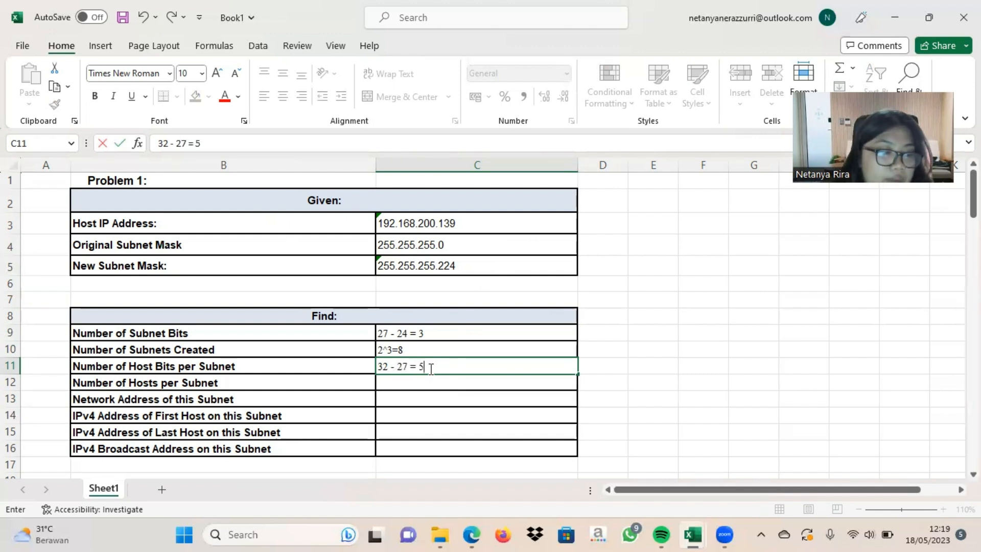
pyautogui.click(392, 388)
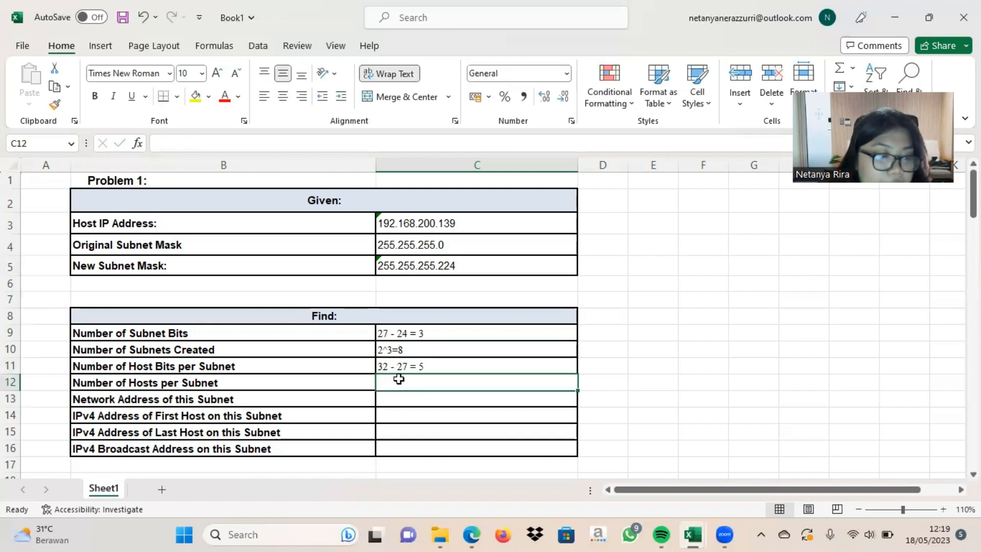
# Step: Enter "2^5-2=30" as the answer for Number of Hosts per Subnet
pyautogui.write('2^5')
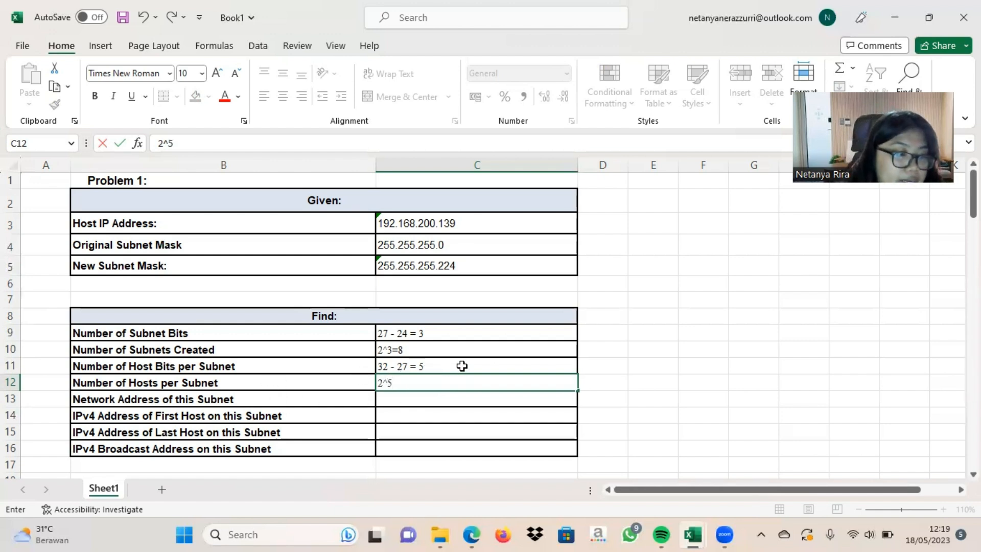
pyautogui.write('-2=30')
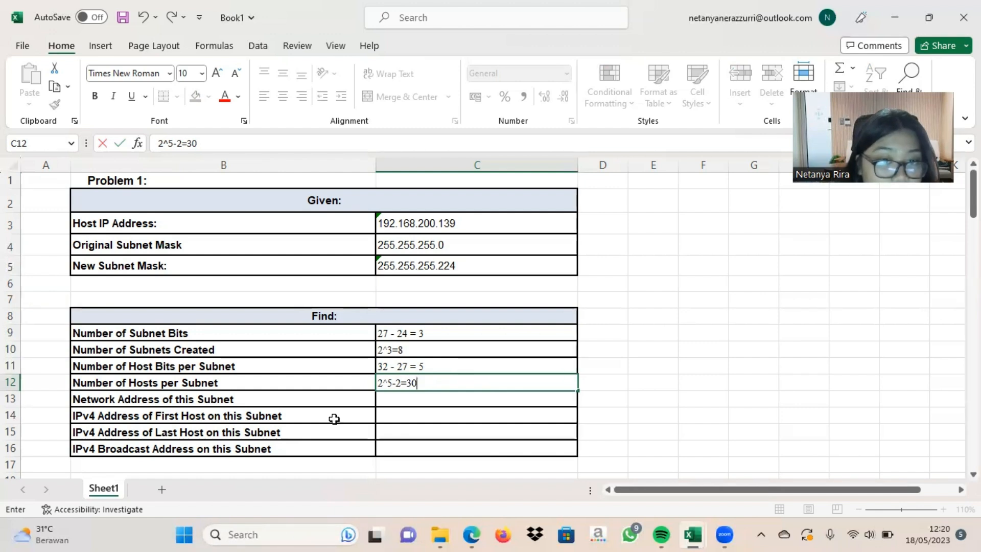
pyautogui.click(260, 404)
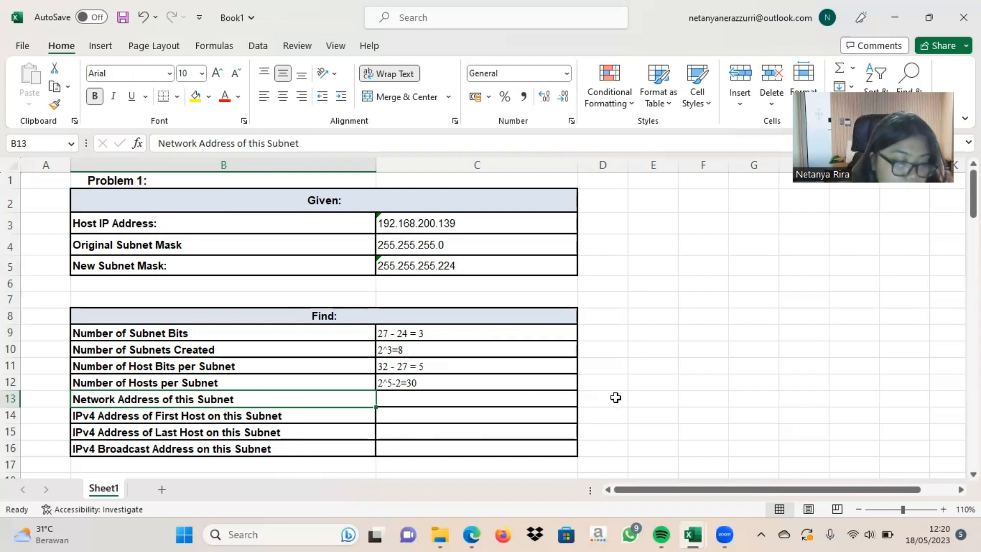
# Step: In Book2's Problem sheet, clear all the binary digits of the Problem 1 IP address in row 3
pyautogui.hotkey('alt', 'Tab')
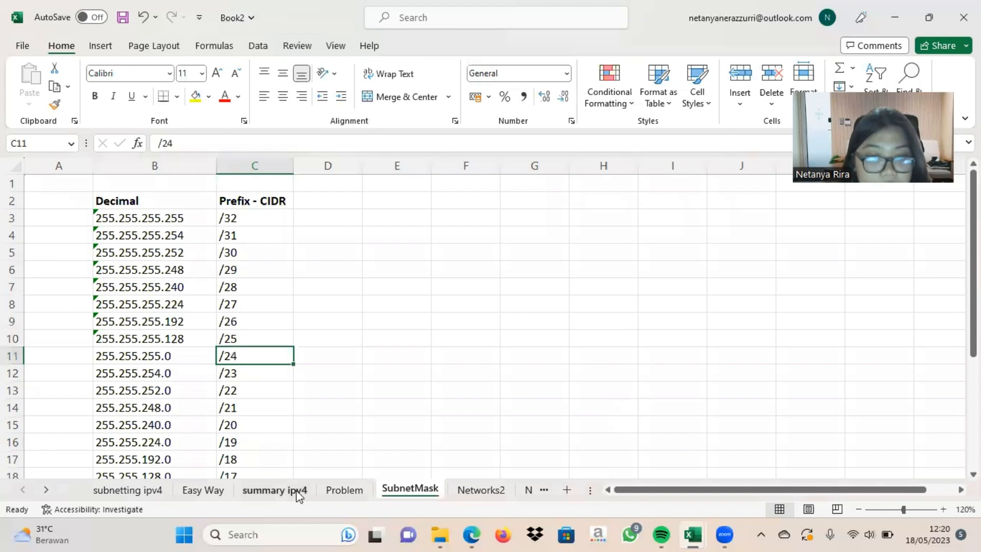
pyautogui.click(363, 492)
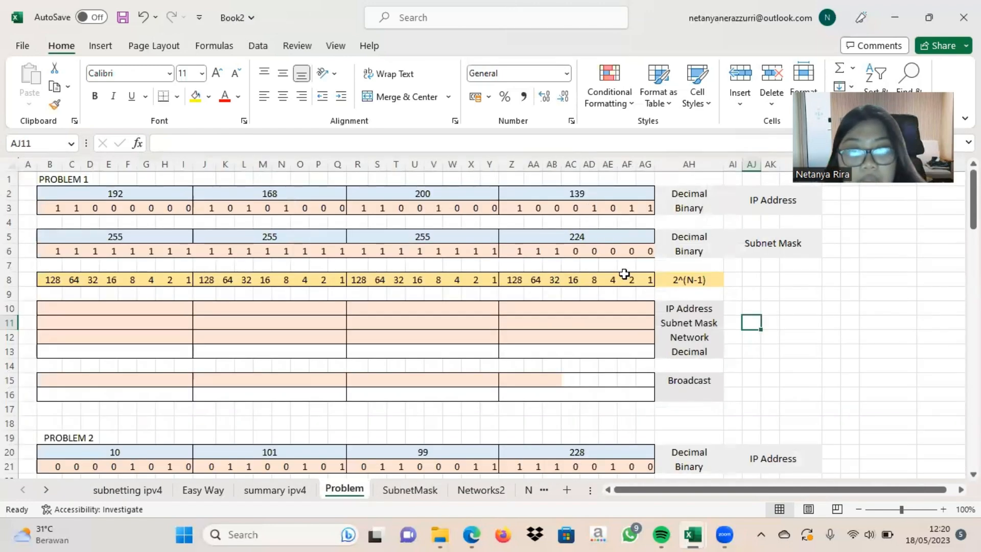
pyautogui.click(648, 209)
pyautogui.press('BackSpace')
pyautogui.press('Left')
pyautogui.press('BackSpace')
pyautogui.press('Left')
pyautogui.press('BackSpace')
pyautogui.press('Left')
pyautogui.press('BackSpace')
pyautogui.press('Left')
pyautogui.press('BackSpace')
pyautogui.press('Left')
pyautogui.press('BackSpace')
pyautogui.press('Left')
pyautogui.press('BackSpace')
pyautogui.press('Left')
pyautogui.press('BackSpace')
pyautogui.press('Left')
pyautogui.press('BackSpace')
pyautogui.press('Left')
pyautogui.press('BackSpace')
pyautogui.press('Left')
pyautogui.press('BackSpace')
pyautogui.press('Left')
pyautogui.press('BackSpace')
pyautogui.press('Left')
pyautogui.press('BackSpace')
pyautogui.press('Left')
pyautogui.press('BackSpace')
pyautogui.press('Left')
pyautogui.press('BackSpace')
pyautogui.press('Left')
pyautogui.press('BackSpace')
pyautogui.press('Left')
pyautogui.press('BackSpace')
pyautogui.press('Left')
pyautogui.press('BackSpace')
pyautogui.press('Left')
pyautogui.press('BackSpace')
pyautogui.press('Left')
pyautogui.press('BackSpace')
pyautogui.press('Left')
pyautogui.press('BackSpace')
pyautogui.press('Left')
pyautogui.press('BackSpace')
pyautogui.press('Left')
pyautogui.press('BackSpace')
pyautogui.press('Left')
pyautogui.press('BackSpace')
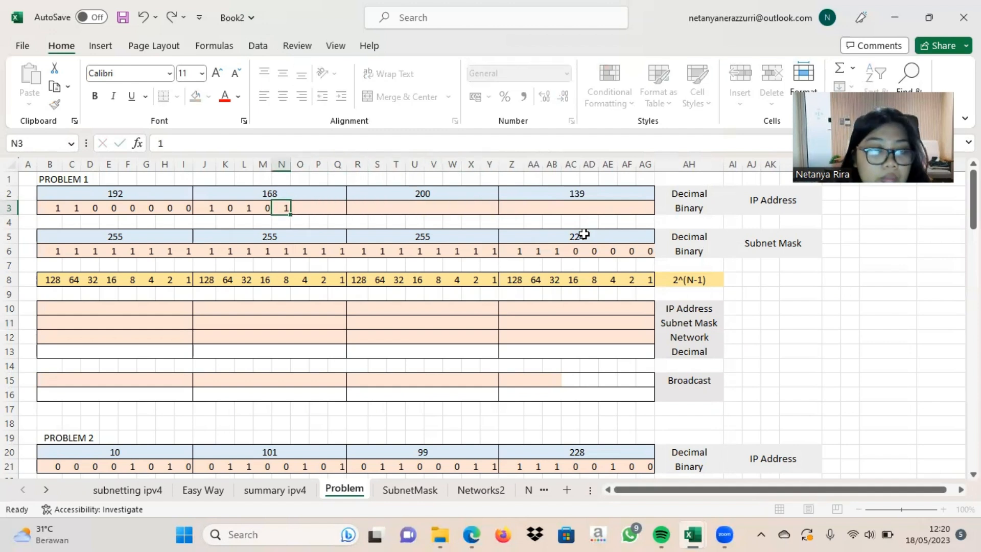
pyautogui.press('Left')
pyautogui.press('BackSpace')
pyautogui.press('Left')
pyautogui.press('BackSpace')
pyautogui.press('Left')
pyautogui.press('BackSpace')
pyautogui.press('Left')
pyautogui.press('BackSpace')
pyautogui.press('Left')
pyautogui.press('BackSpace')
pyautogui.press('Left')
pyautogui.press('BackSpace')
pyautogui.press('Left')
pyautogui.press('BackSpace')
pyautogui.press('Left')
pyautogui.press('BackSpace')
# Step: Clear all the binary digits of the Problem 1 subnet mask in row 6
pyautogui.press('Down')
pyautogui.press('Down')
pyautogui.press('Down')
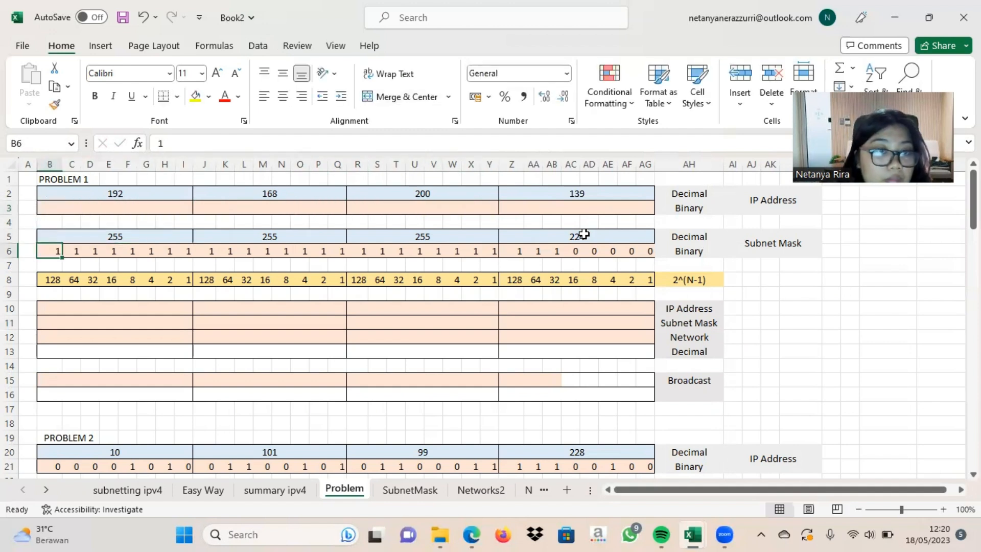
pyautogui.moveTo(63, 259); pyautogui.dragTo(502, 251)
pyautogui.press('BackSpace')
pyautogui.click(76, 251)
pyautogui.press('BackSpace')
pyautogui.press('Right')
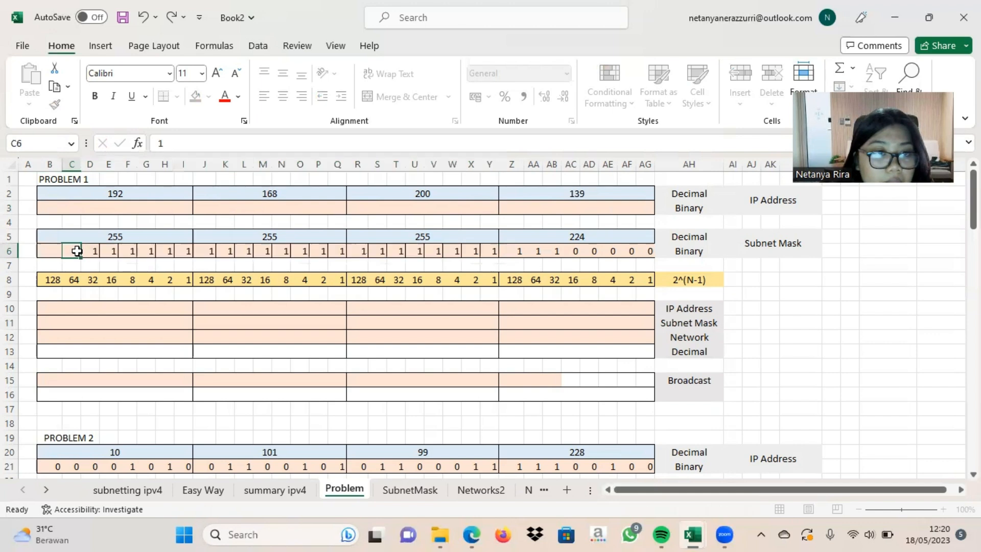
pyautogui.press('BackSpace')
pyautogui.press('Right')
pyautogui.press('BackSpace')
pyautogui.press('Right')
pyautogui.press('BackSpace')
pyautogui.press('Right')
pyautogui.press('BackSpace')
pyautogui.press('Right')
pyautogui.press('BackSpace')
pyautogui.press('Right')
pyautogui.press('BackSpace')
pyautogui.press('Right')
pyautogui.press('BackSpace')
pyautogui.press('Right')
pyautogui.press('BackSpace')
pyautogui.press('Right')
pyautogui.press('BackSpace')
pyautogui.press('Right')
pyautogui.press('BackSpace')
pyautogui.press('Right')
pyautogui.press('BackSpace')
pyautogui.press('Right')
pyautogui.press('BackSpace')
pyautogui.press('Right')
pyautogui.press('BackSpace')
pyautogui.press('Right')
pyautogui.press('BackSpace')
pyautogui.press('Right')
pyautogui.press('BackSpace')
pyautogui.press('Right')
pyautogui.press('BackSpace')
pyautogui.press('Right')
pyautogui.press('BackSpace')
pyautogui.press('Right')
pyautogui.press('BackSpace')
pyautogui.press('Right')
pyautogui.press('BackSpace')
pyautogui.press('Right')
pyautogui.press('BackSpace')
pyautogui.press('Right')
pyautogui.press('BackSpace')
pyautogui.press('Right')
pyautogui.press('BackSpace')
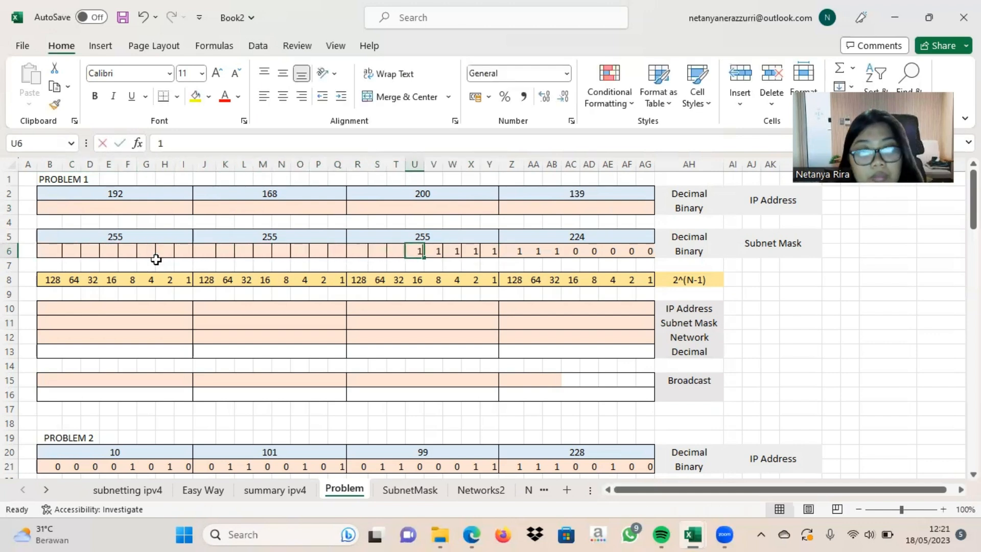
pyautogui.press('Right')
pyautogui.press('BackSpace')
pyautogui.press('Right')
pyautogui.press('BackSpace')
pyautogui.press('Right')
pyautogui.press('BackSpace')
pyautogui.press('Right')
pyautogui.press('BackSpace')
pyautogui.press('Right')
pyautogui.press('BackSpace')
pyautogui.press('Right')
pyautogui.press('BackSpace')
pyautogui.press('Right')
pyautogui.press('BackSpace')
pyautogui.press('Right')
pyautogui.press('BackSpace')
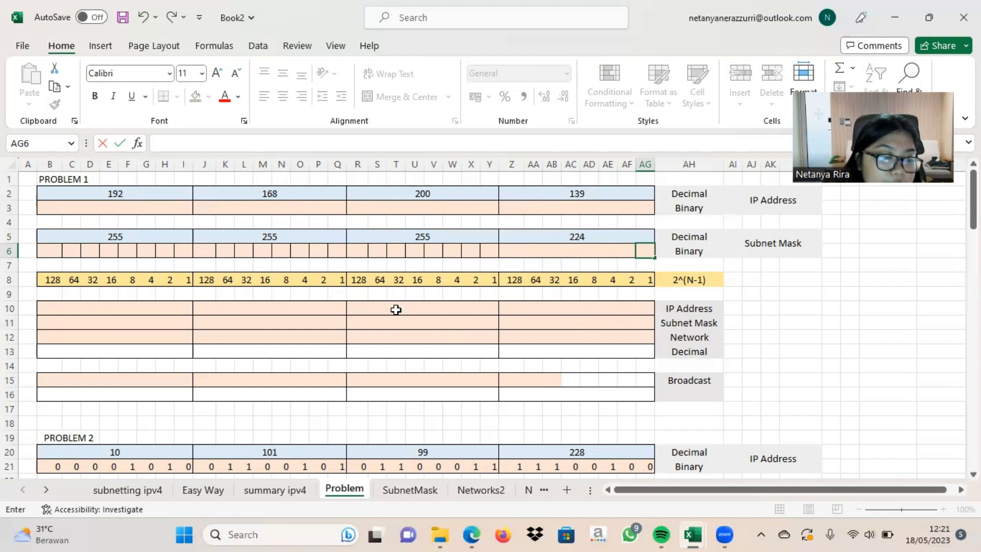
# Step: Enter the bits 1 0 0 0 0 0 0 under the 192 octet, one per cell from B3 to H3
pyautogui.click(139, 209)
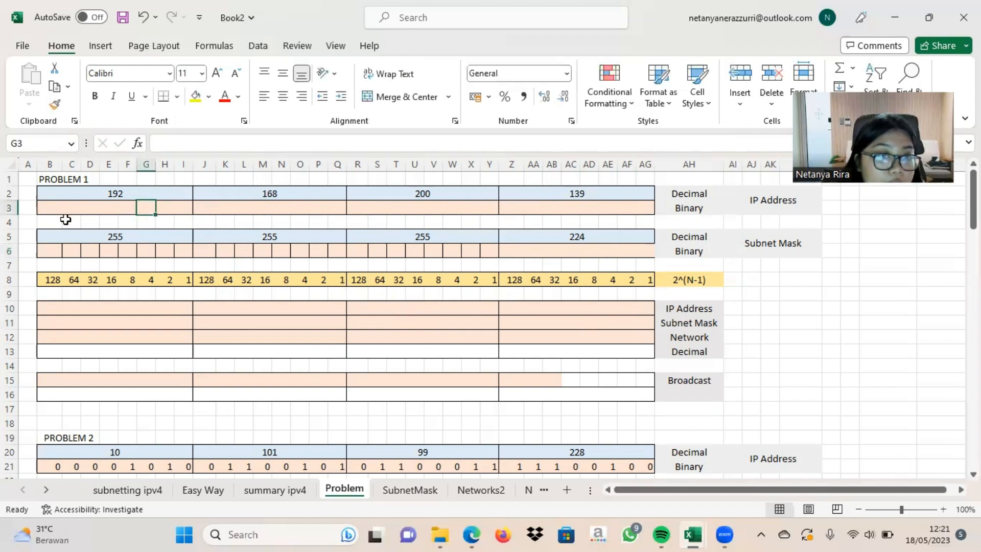
pyautogui.click(50, 208)
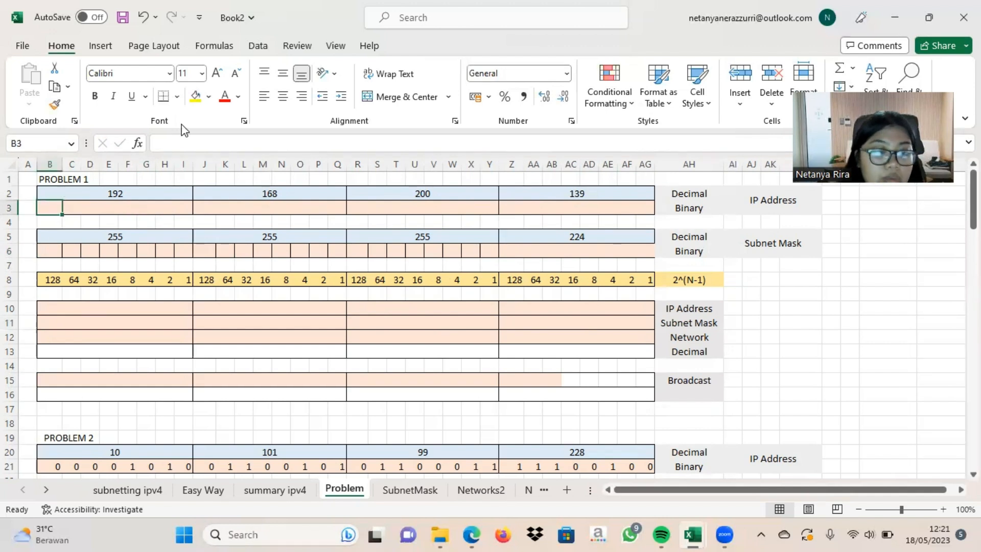
pyautogui.write('1')
pyautogui.press('Tab')
pyautogui.write('0')
pyautogui.press('Tab')
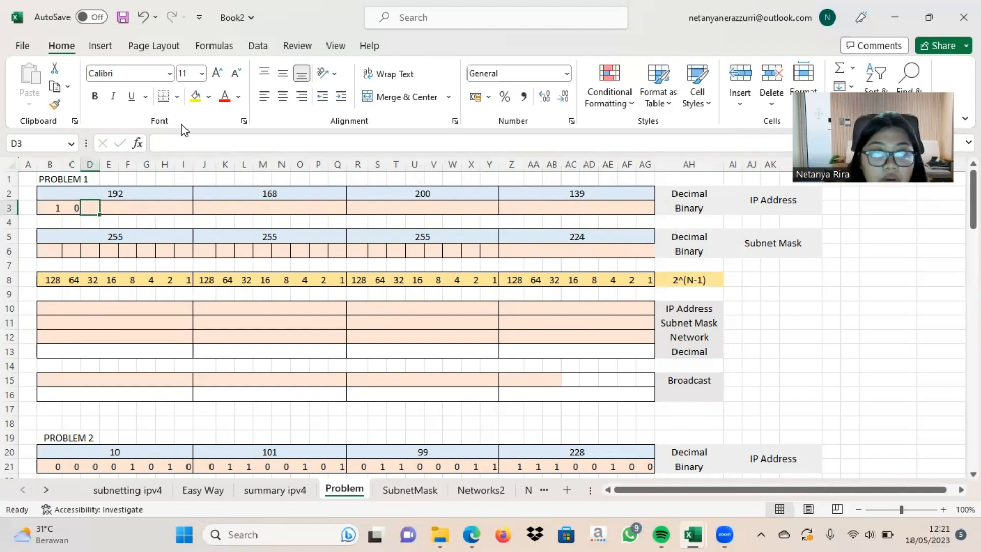
pyautogui.write('0')
pyautogui.press('Tab')
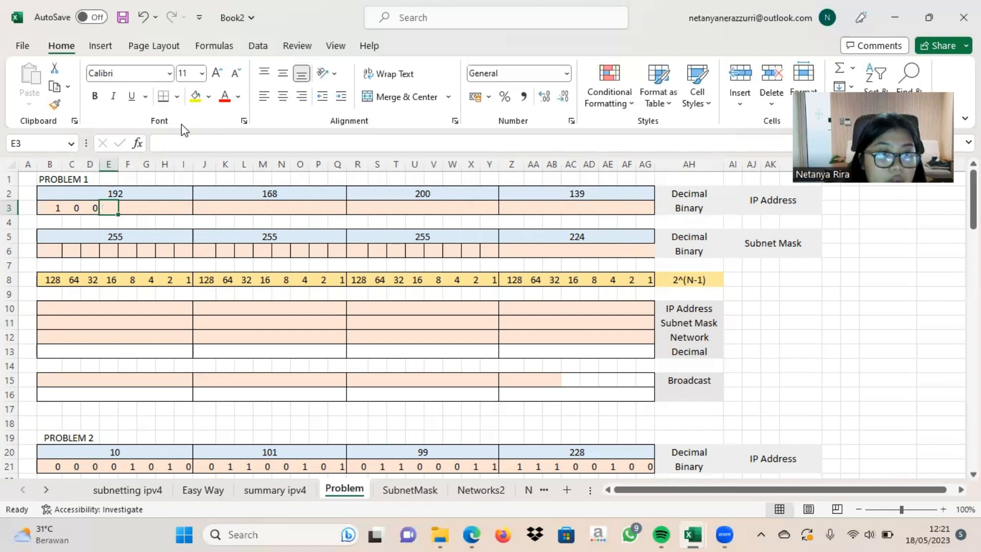
pyautogui.write('0')
pyautogui.press('Tab')
pyautogui.write('0')
pyautogui.press('Tab')
pyautogui.write('0')
pyautogui.press('Tab')
pyautogui.write('0')
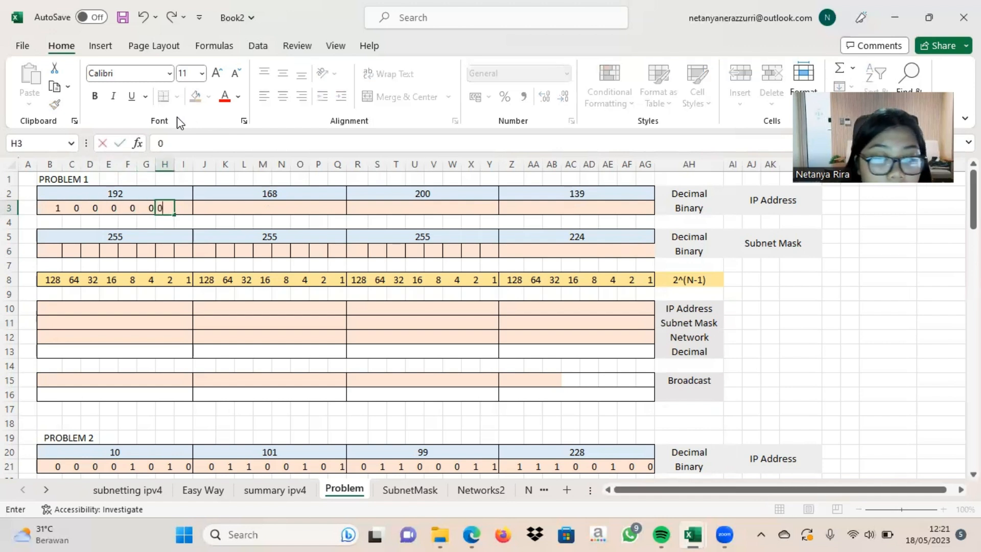
pyautogui.press('Tab')
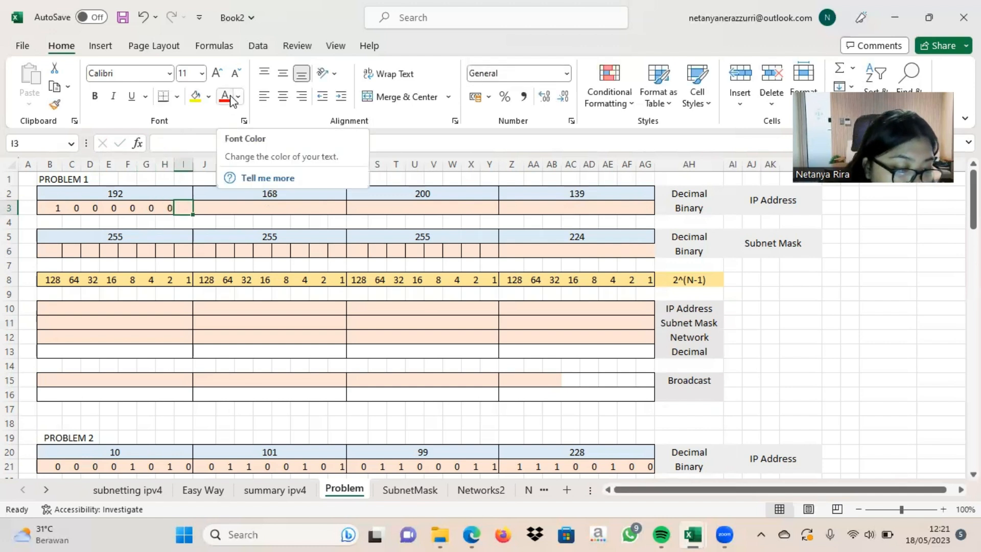
# Step: Enter the bits 1 0 1 0 1 0 0 0 under the 168 octet of the IP address, one per cell from J3 to Q3
pyautogui.click(207, 210)
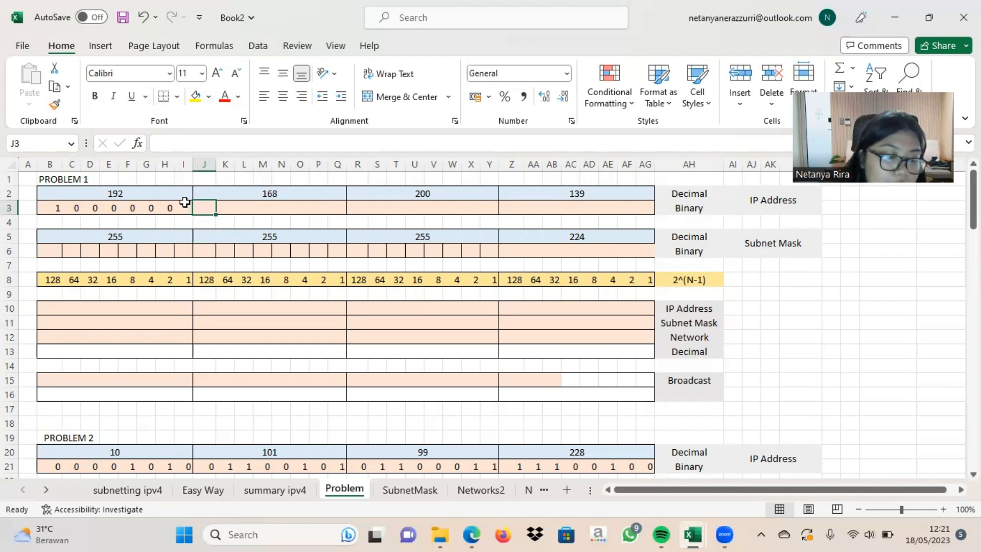
pyautogui.write('1')
pyautogui.press('Tab')
pyautogui.write('0')
pyautogui.press('Tab')
pyautogui.write('1')
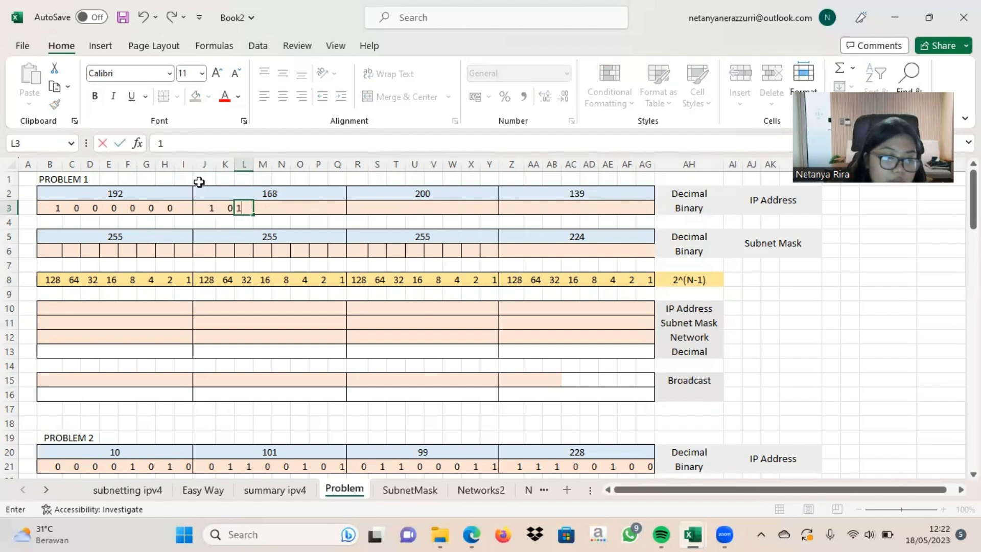
pyautogui.press('Tab')
pyautogui.write('0')
pyautogui.press('Tab')
pyautogui.write('1')
pyautogui.press('Tab')
pyautogui.write('0')
pyautogui.press('Tab')
pyautogui.write('0')
pyautogui.press('Tab')
pyautogui.write('0')
# Step: Enter the bits 1 1 0 0 1 0 0 0 under the 200 octet, one per cell from R3 to Y3
pyautogui.click(360, 205)
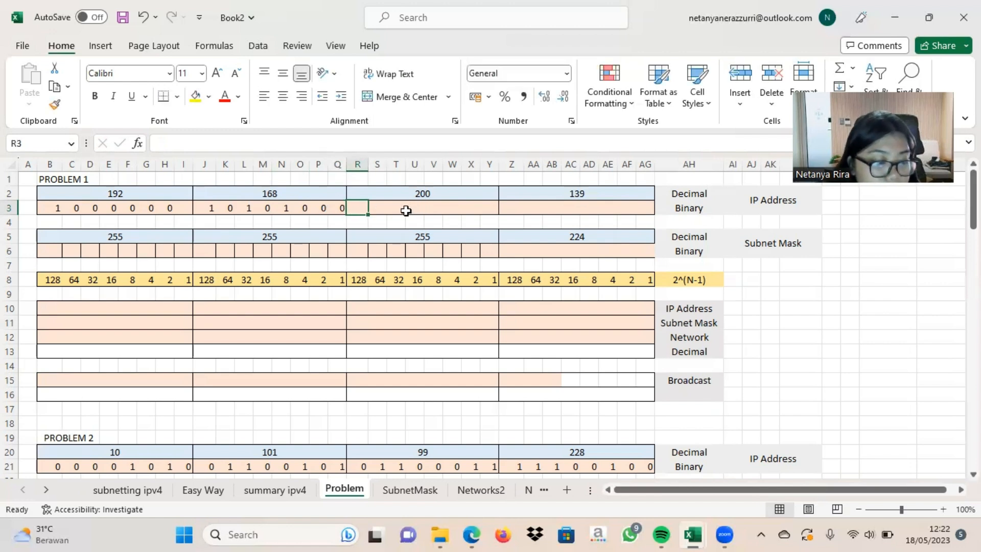
pyautogui.write('1')
pyautogui.press('Tab')
pyautogui.write('1')
pyautogui.press('Tab')
pyautogui.write('0')
pyautogui.press('Tab')
pyautogui.write('0')
pyautogui.press('Tab')
pyautogui.write('1')
pyautogui.press('Tab')
pyautogui.write('0')
pyautogui.press('Tab')
pyautogui.write('0')
pyautogui.press('Tab')
pyautogui.write('0')
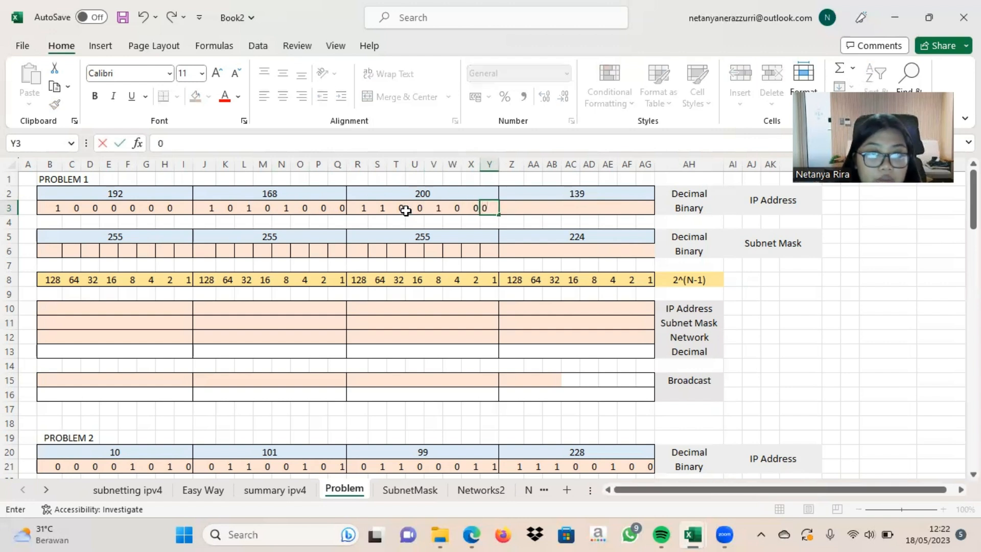
# Step: Enter the bits 1 0 0 0 1 0 1 1 under the 139 octet, one per cell from Z3 to AG3
pyautogui.click(552, 219)
pyautogui.write('1')
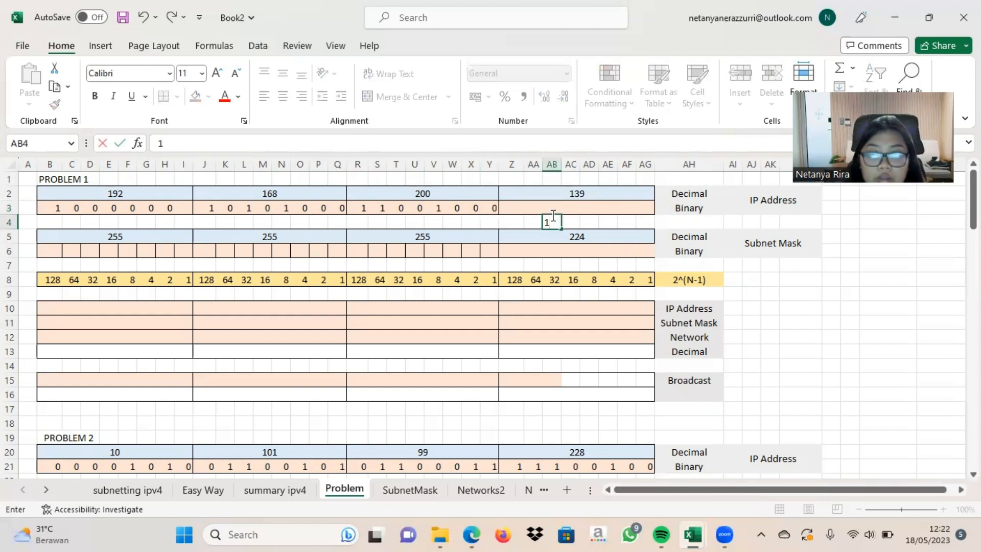
pyautogui.click(511, 204)
pyautogui.write('1')
pyautogui.press('Tab')
pyautogui.write('0')
pyautogui.press('Tab')
pyautogui.write('0')
pyautogui.press('Tab')
pyautogui.write('0')
pyautogui.press('Tab')
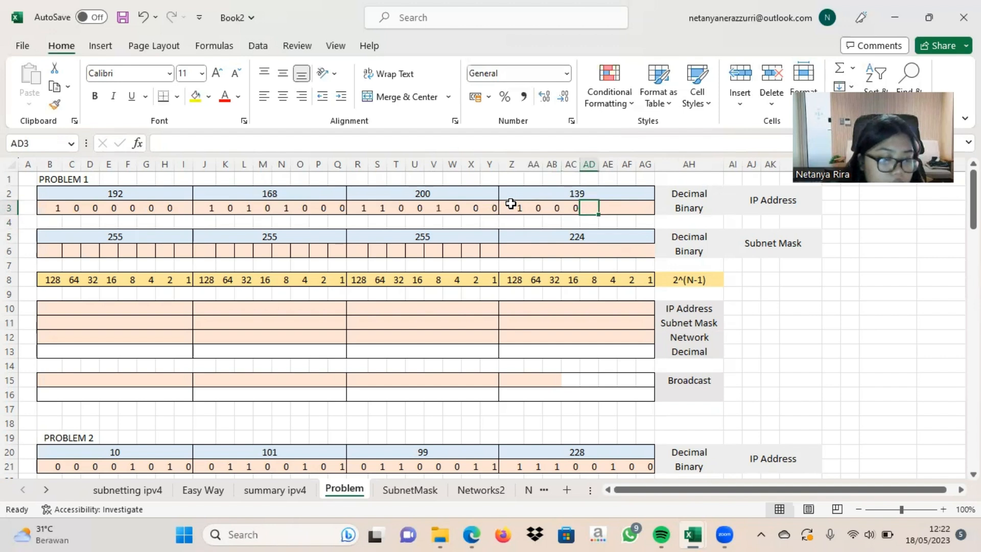
pyautogui.write('1')
pyautogui.press('Tab')
pyautogui.write('0')
pyautogui.press('Tab')
pyautogui.write('1')
pyautogui.press('Tab')
pyautogui.write('1')
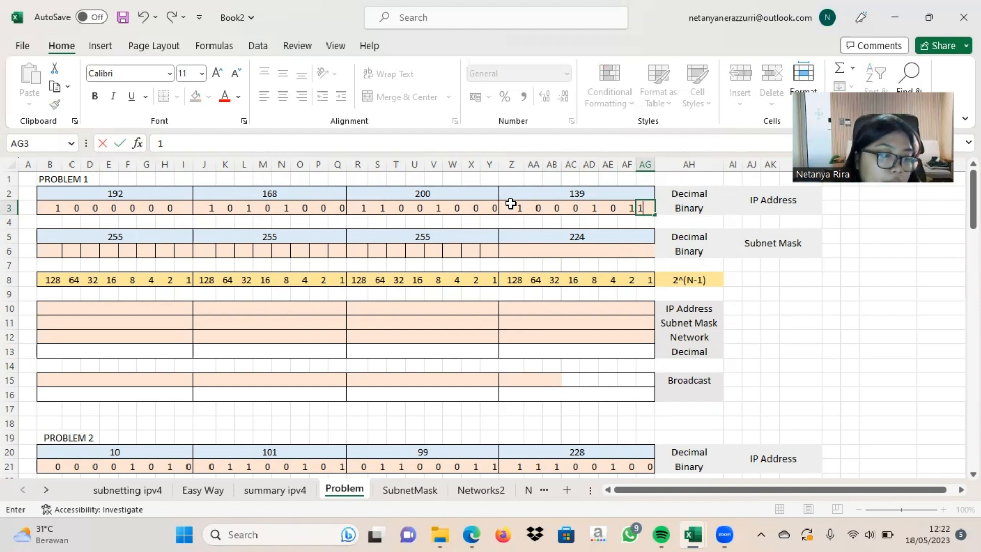
# Step: Fill the subnet mask's first three octets in row 6, cells B6 to Y6, with 1s
pyautogui.click(52, 253)
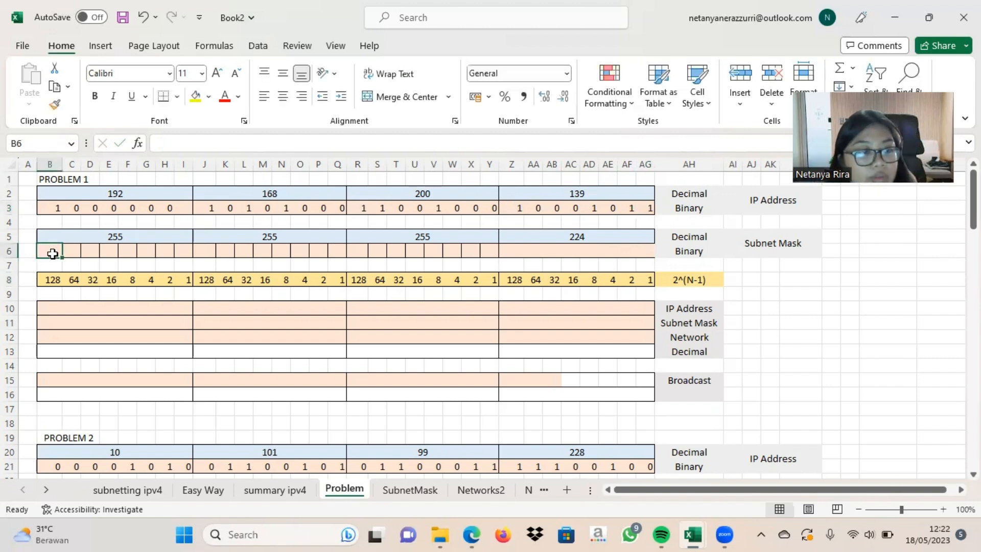
pyautogui.write('1')
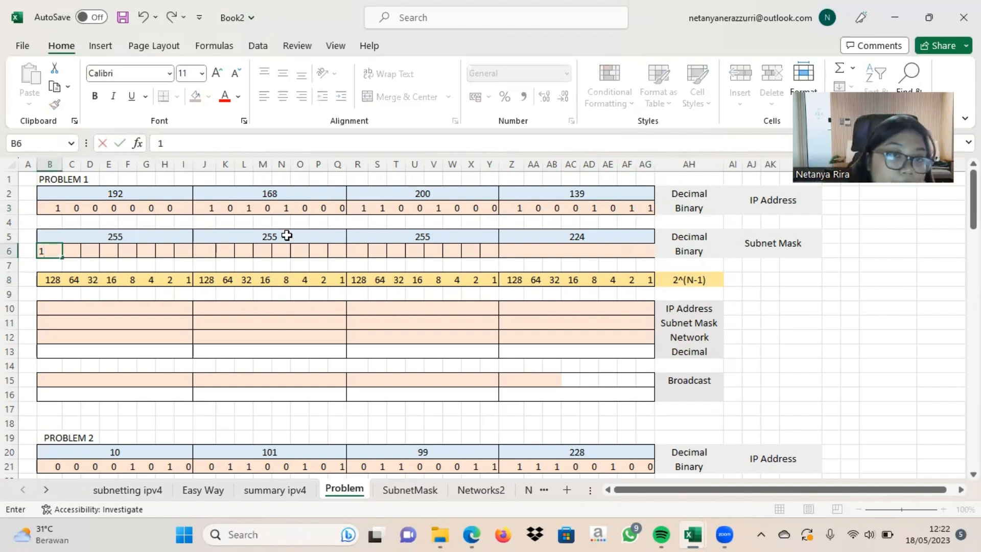
pyautogui.click(60, 252)
pyautogui.moveTo(62, 258); pyautogui.dragTo(494, 249)
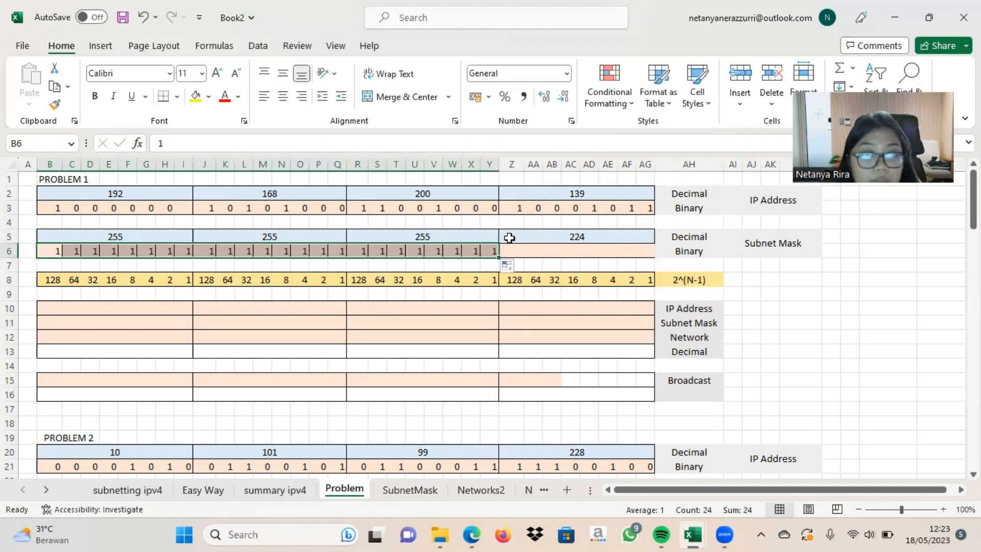
# Step: Enter the bits 1 1 1 0 0 0 0 0 under the 224 octet of the subnet mask, one per cell from Z6 to AG6
pyautogui.click(560, 250)
pyautogui.click(511, 250)
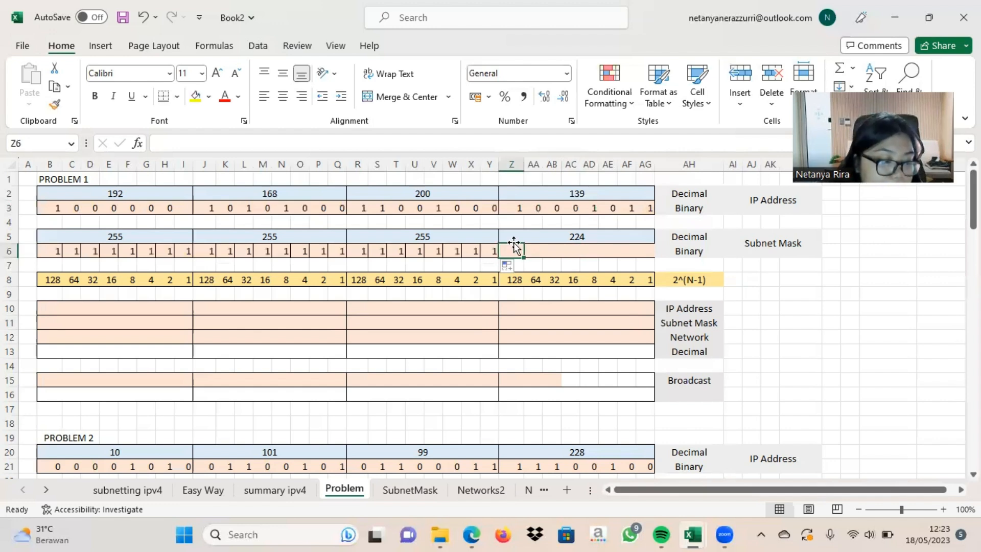
pyautogui.write('1')
pyautogui.press('Tab')
pyautogui.write('1')
pyautogui.press('Tab')
pyautogui.write('1')
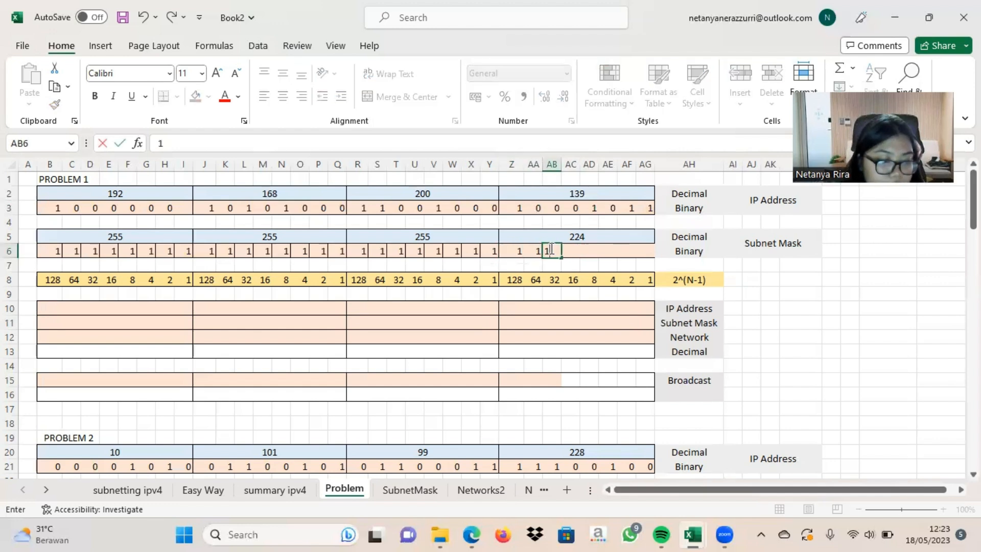
pyautogui.press('Tab')
pyautogui.write('0')
pyautogui.press('Tab')
pyautogui.write('0')
pyautogui.press('Tab')
pyautogui.write('0')
pyautogui.press('Tab')
pyautogui.write('0')
pyautogui.press('Tab')
pyautogui.write('0')
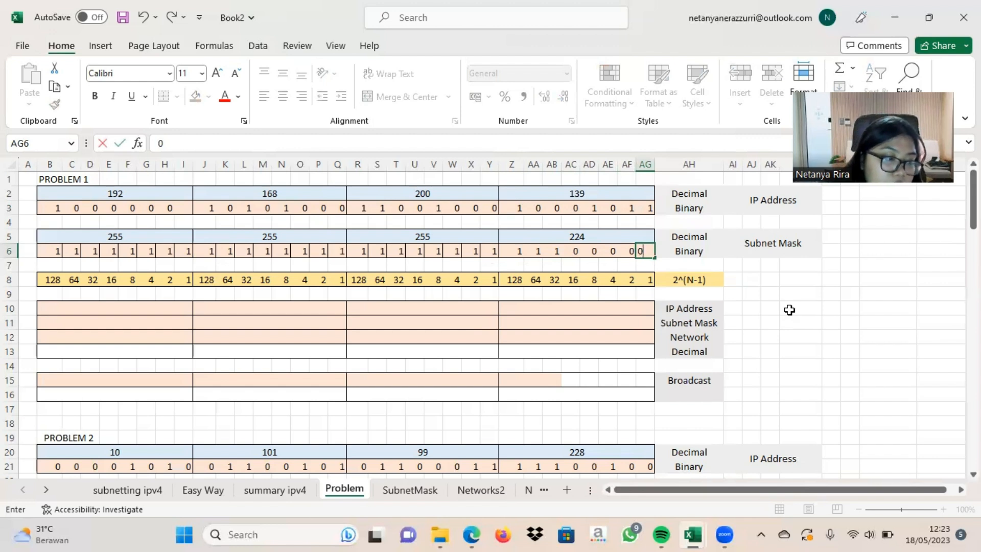
pyautogui.click(603, 338)
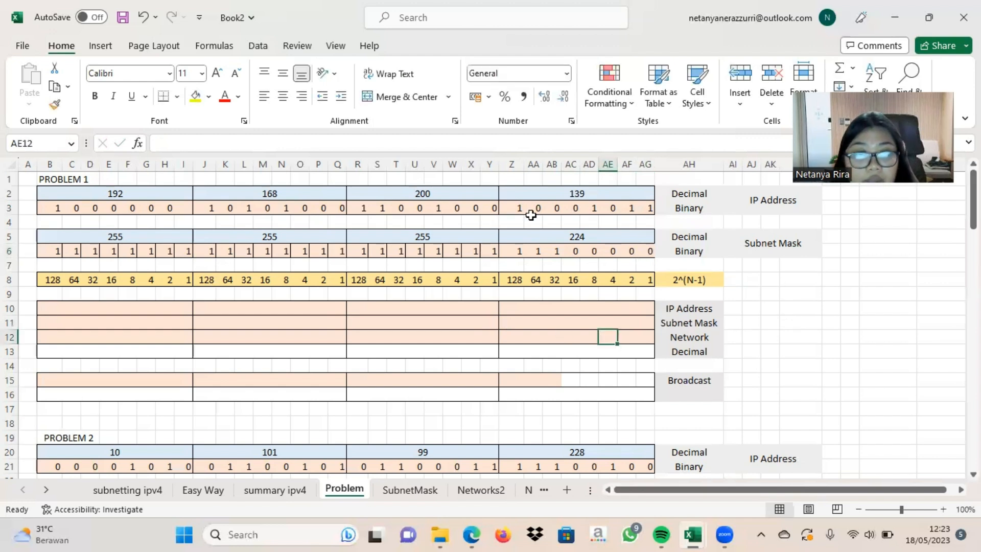
# Step: Copy the binary IP address from B3:AG3 into the IP Address row, starting at B10
pyautogui.moveTo(67, 215); pyautogui.dragTo(646, 215)
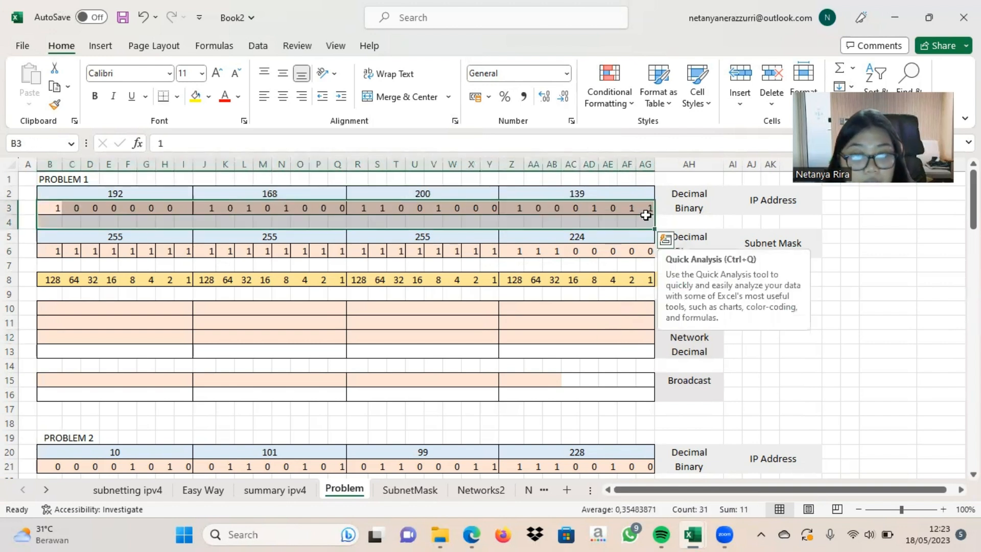
pyautogui.click(357, 323)
pyautogui.moveTo(53, 212); pyautogui.dragTo(653, 210)
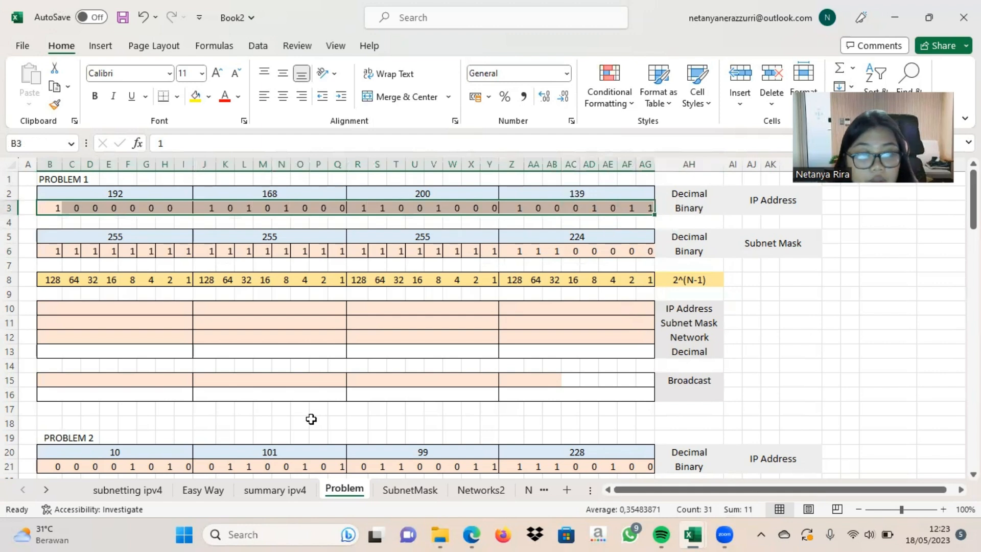
pyautogui.hotkey('ctrl', 'c')
pyautogui.hotkey('ctrl', 'q')
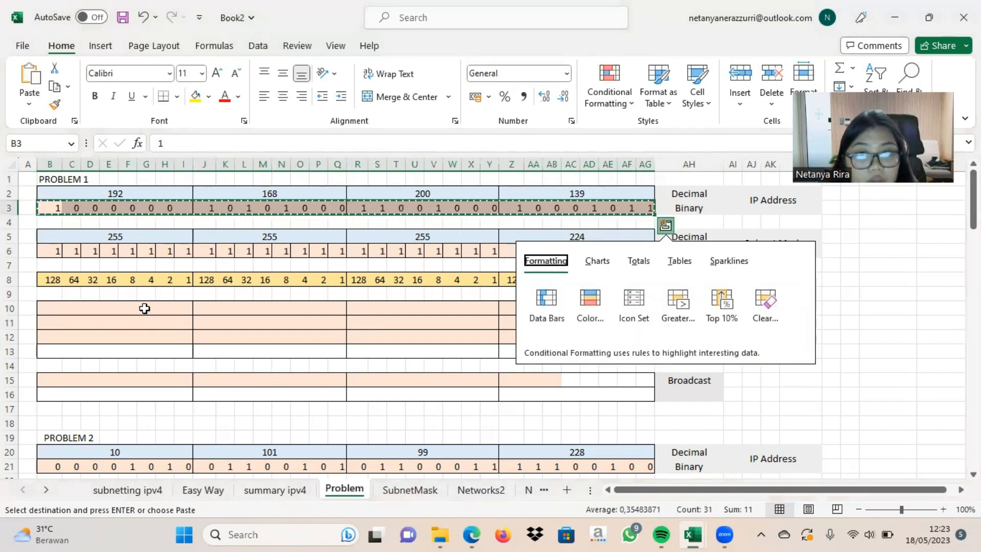
pyautogui.click(146, 308)
pyautogui.hotkey('ctrl', 'v')
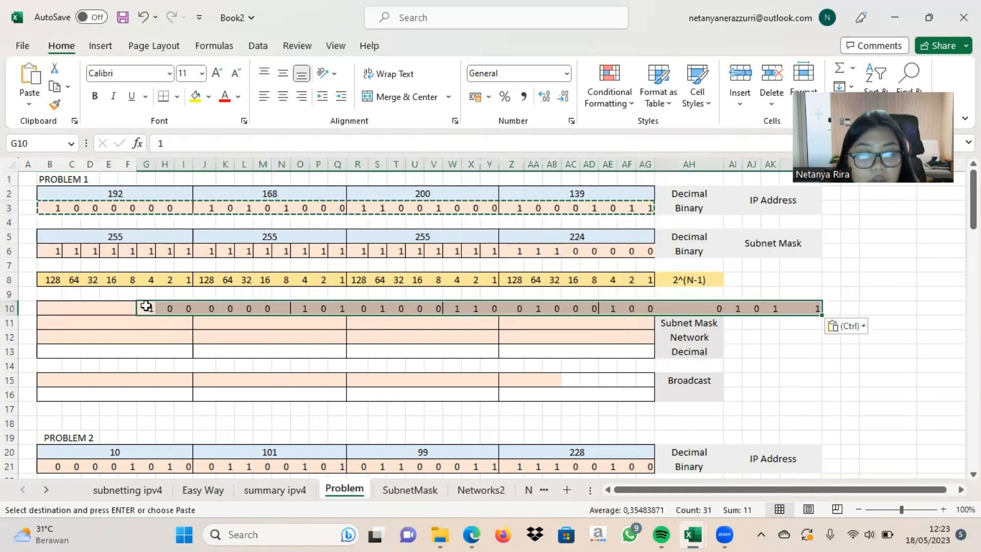
pyautogui.hotkey('ctrl', 'z')
pyautogui.click(46, 309)
pyautogui.hotkey('ctrl', 'v')
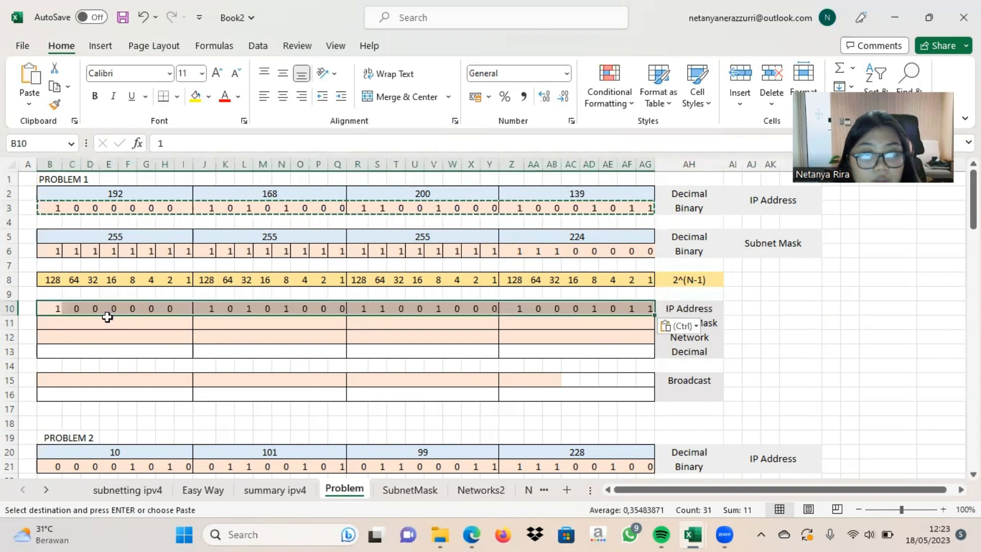
# Step: Copy the binary subnet mask from B6:AG6 into the Subnet Mask row, starting at B11
pyautogui.moveTo(48, 247); pyautogui.dragTo(642, 252)
pyautogui.hotkey('ctrl', 'c')
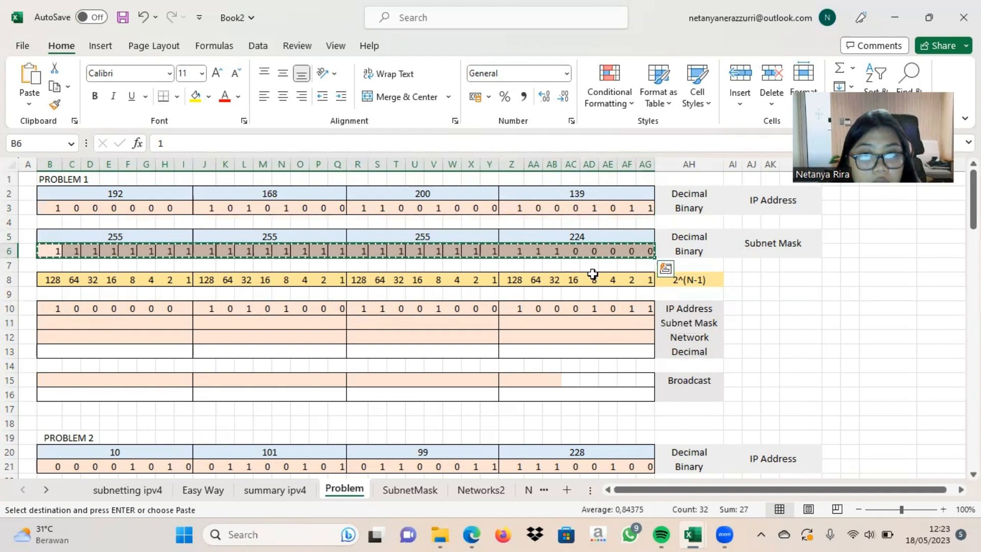
pyautogui.click(48, 324)
pyautogui.hotkey('ctrl', 'v')
# Step: Compare the IP Address and Subnet Mask bits in rows 10 and 11 to see which bits belong to the network part
pyautogui.click(843, 311)
pyautogui.click(789, 290)
pyautogui.click(631, 249)
pyautogui.click(609, 252)
pyautogui.click(601, 321)
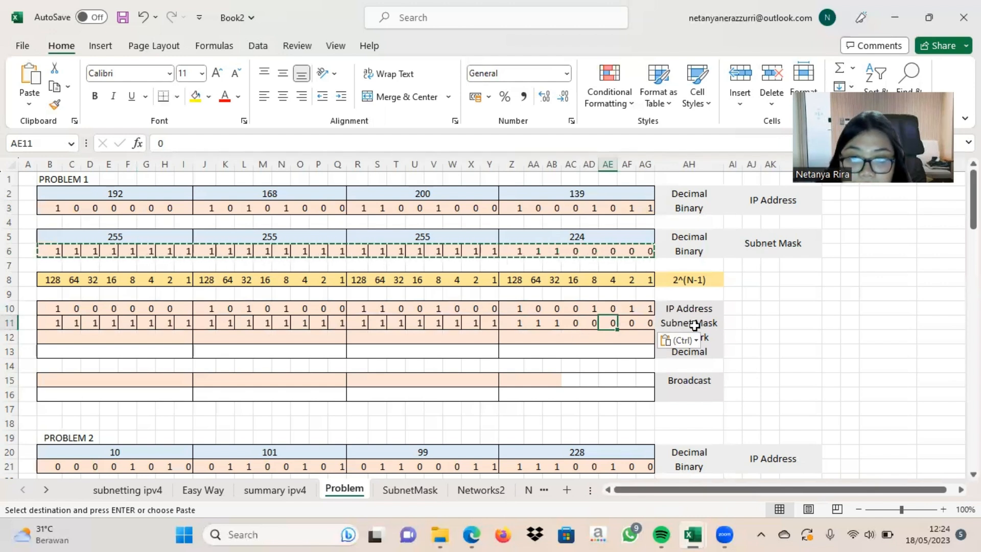
pyautogui.click(594, 335)
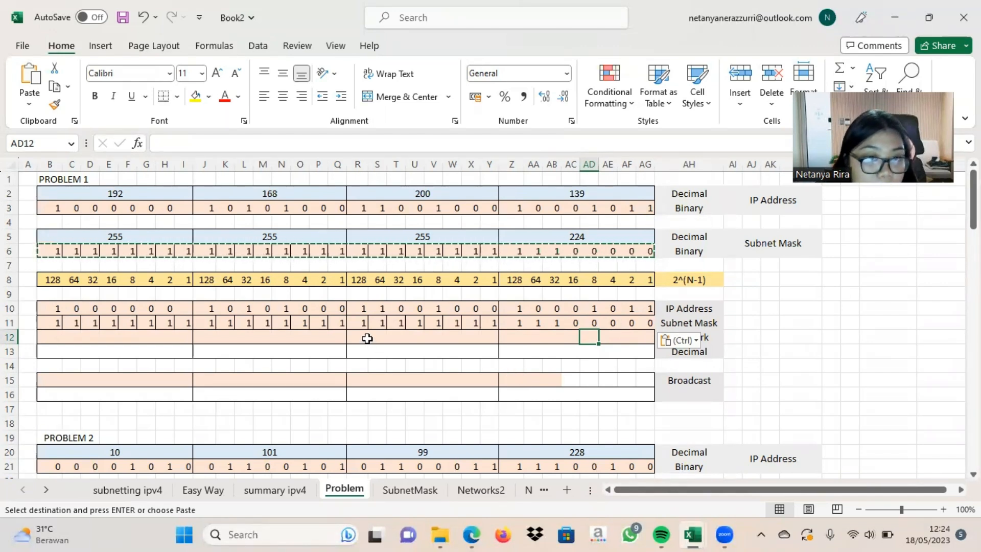
pyautogui.click(59, 310)
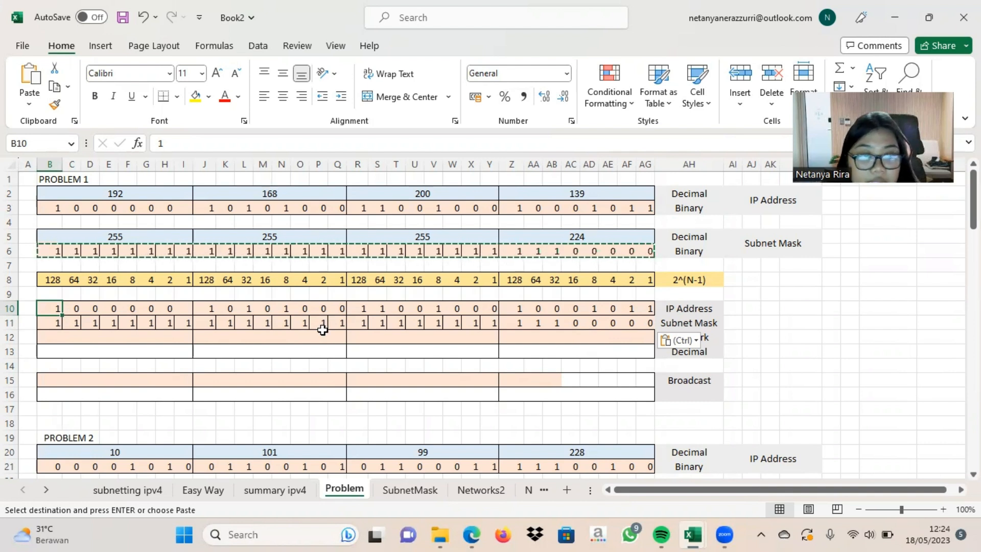
pyautogui.click(492, 305)
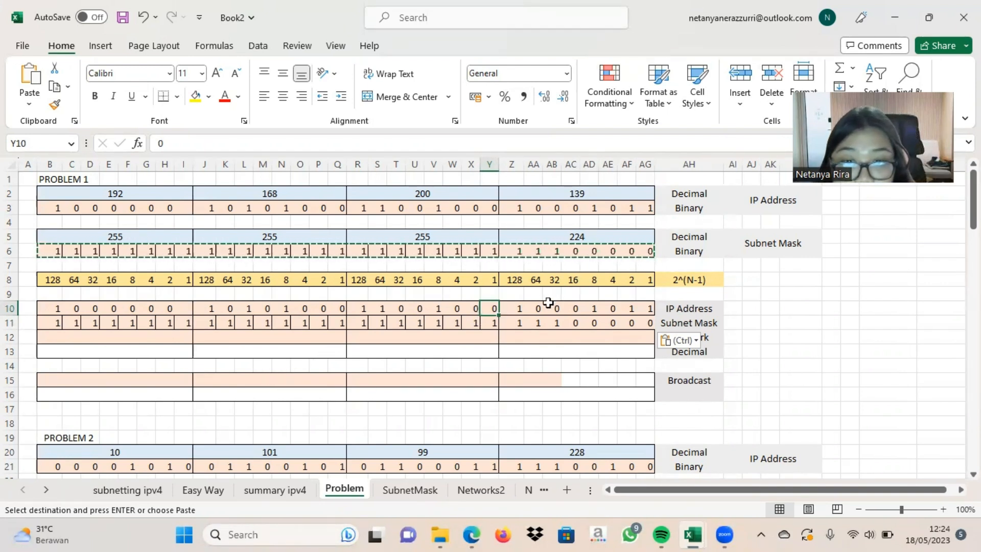
# Step: Copy the network bits of the IP address from B10:AB10 into the Network row, starting at B12
pyautogui.moveTo(556, 311); pyautogui.dragTo(55, 308)
pyautogui.hotkey('ctrl', 'c')
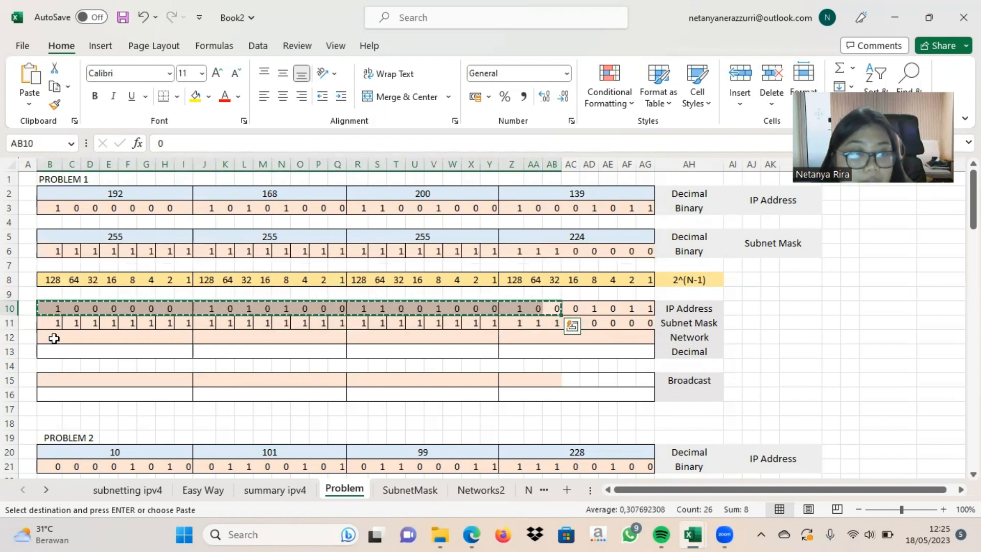
pyautogui.click(53, 338)
pyautogui.hotkey('ctrl', 'v')
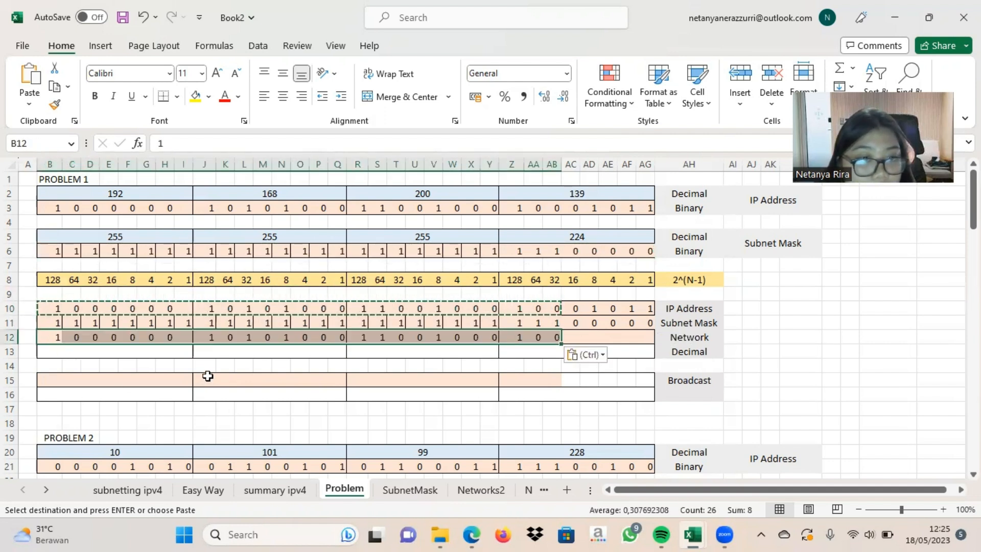
pyautogui.click(213, 366)
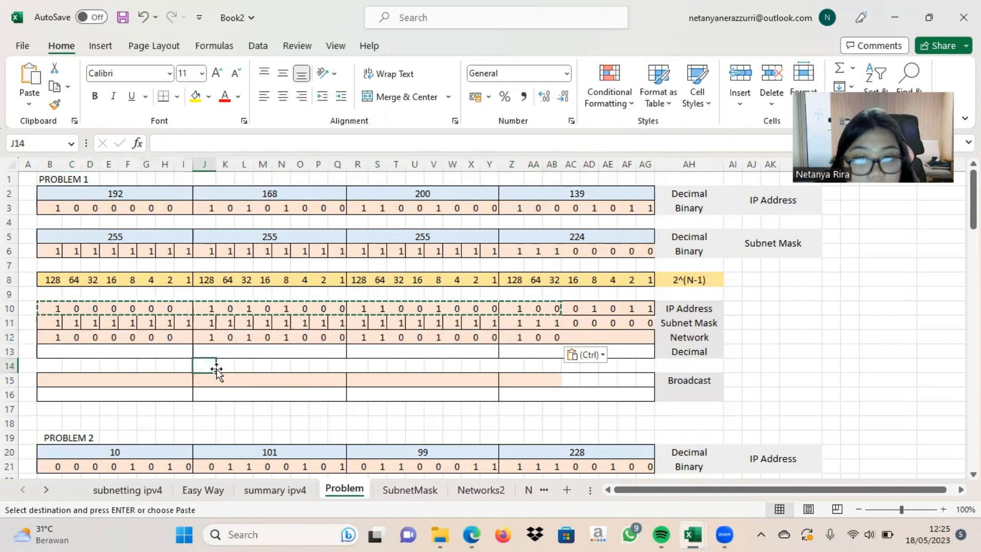
# Step: Complete the Network row by entering 0 in each of the five host-bit cells from AC12 to AG12
pyautogui.click(581, 333)
pyautogui.press('Left')
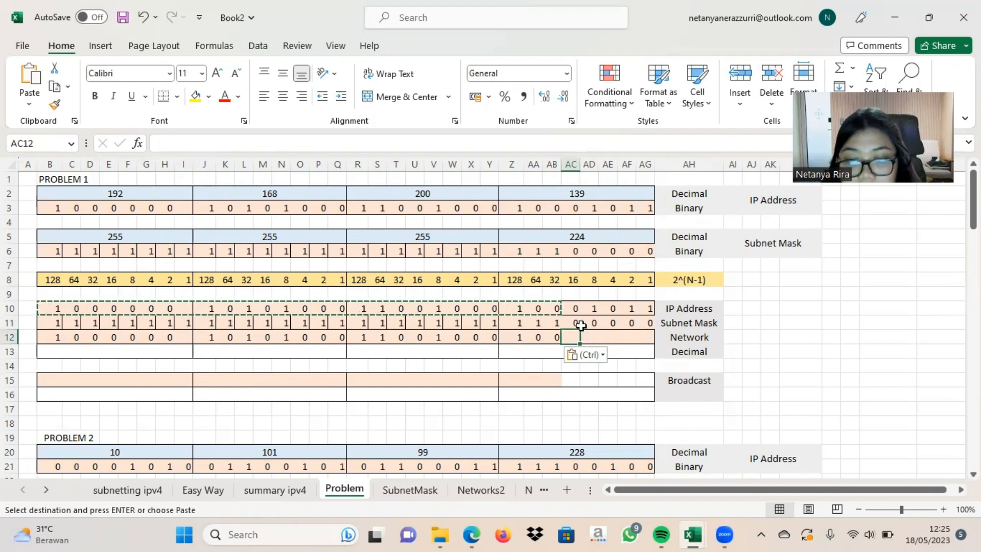
pyautogui.write('0')
pyautogui.press('Tab')
pyautogui.write('0')
pyautogui.press('Tab')
pyautogui.write('0')
pyautogui.press('Tab')
pyautogui.write('0')
pyautogui.press('Tab')
pyautogui.write('0')
pyautogui.click(565, 365)
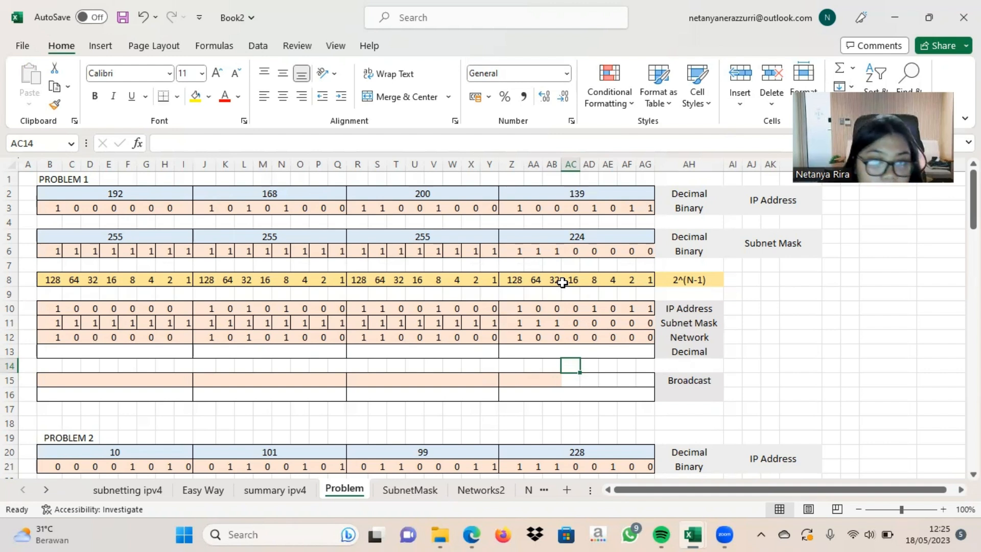
# Step: Enter the network address in the Decimal row 13 as 192, 168, 200 and 128, one value per octet
pyautogui.click(515, 283)
pyautogui.click(141, 356)
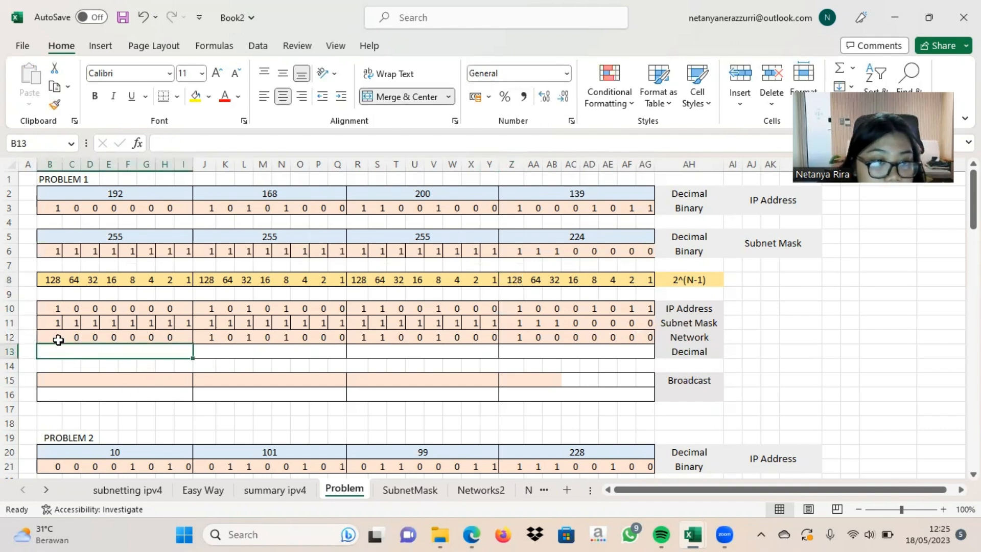
pyautogui.write('192')
pyautogui.click(271, 358)
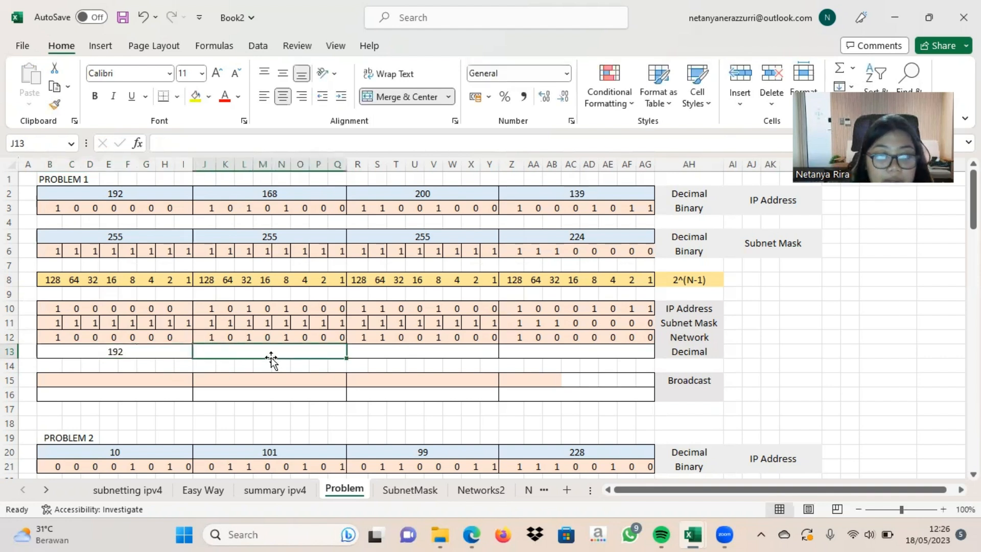
pyautogui.write('168')
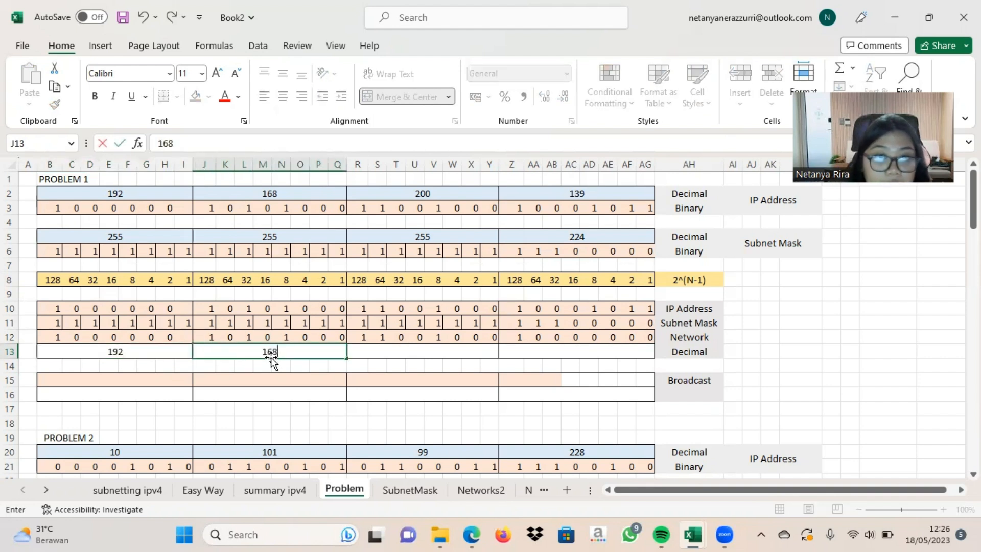
pyautogui.click(453, 356)
pyautogui.write('200')
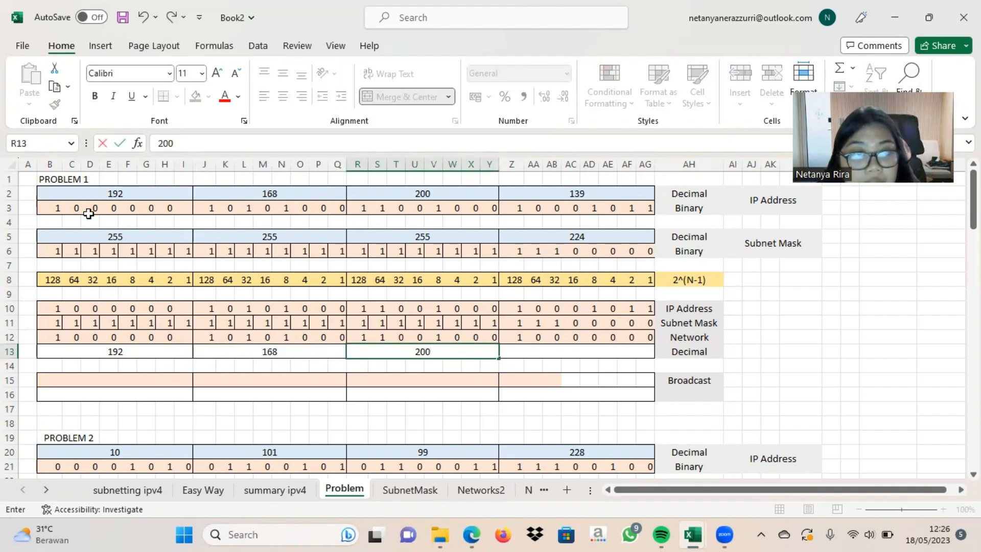
pyautogui.click(537, 353)
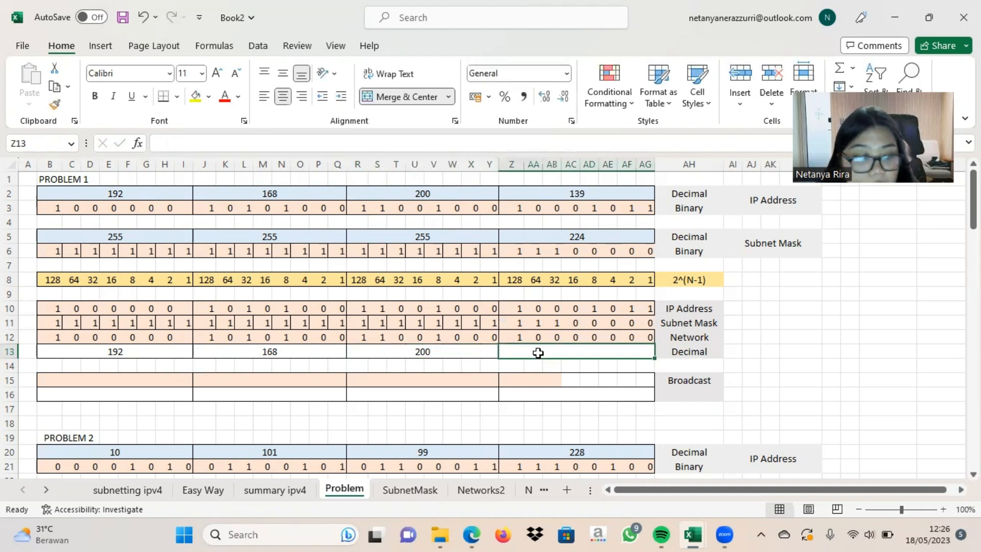
pyautogui.write('128')
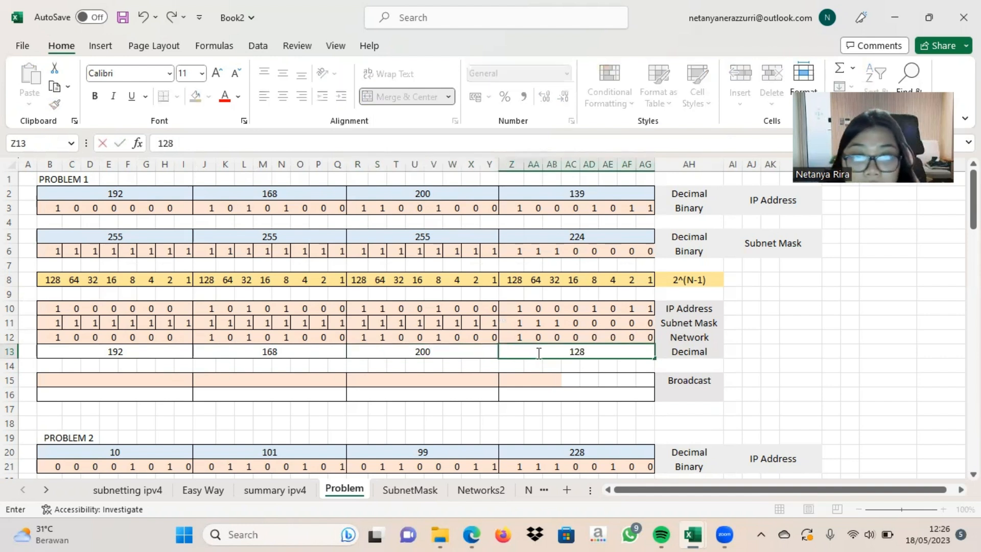
# Step: Enter 192.168.200.128 as the Network Address of this Subnet in C13 of the Book1 workbook
pyautogui.click(504, 276)
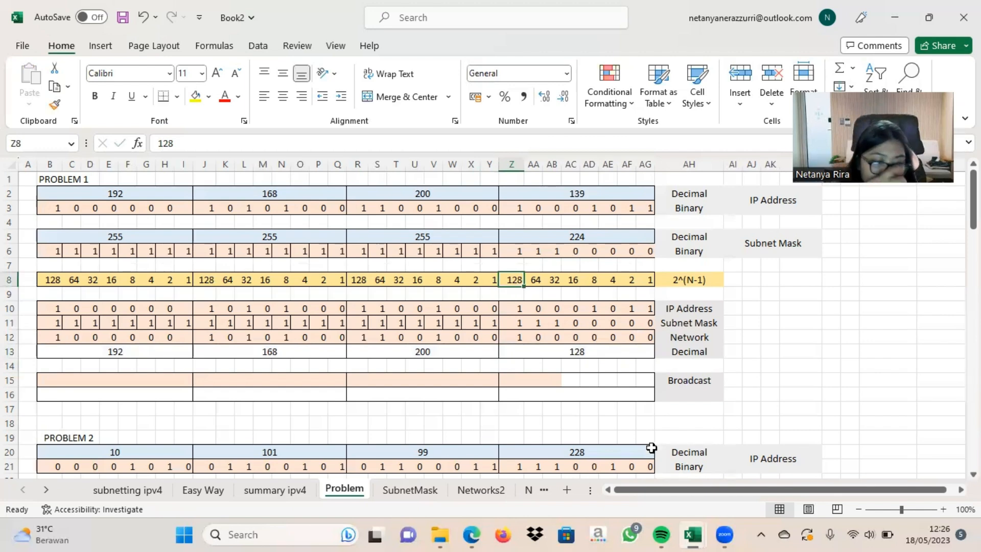
pyautogui.hotkey('alt', 'Tab')
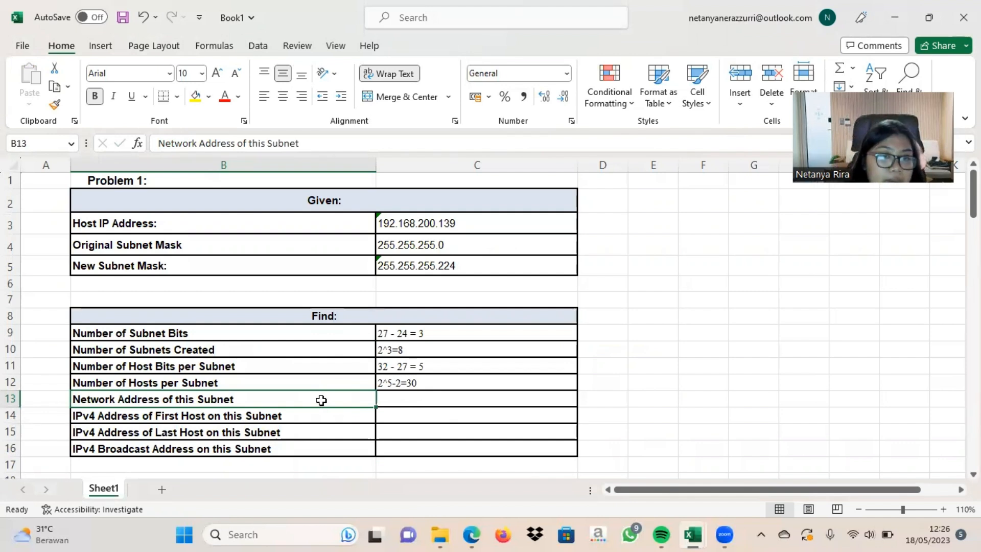
pyautogui.click(390, 402)
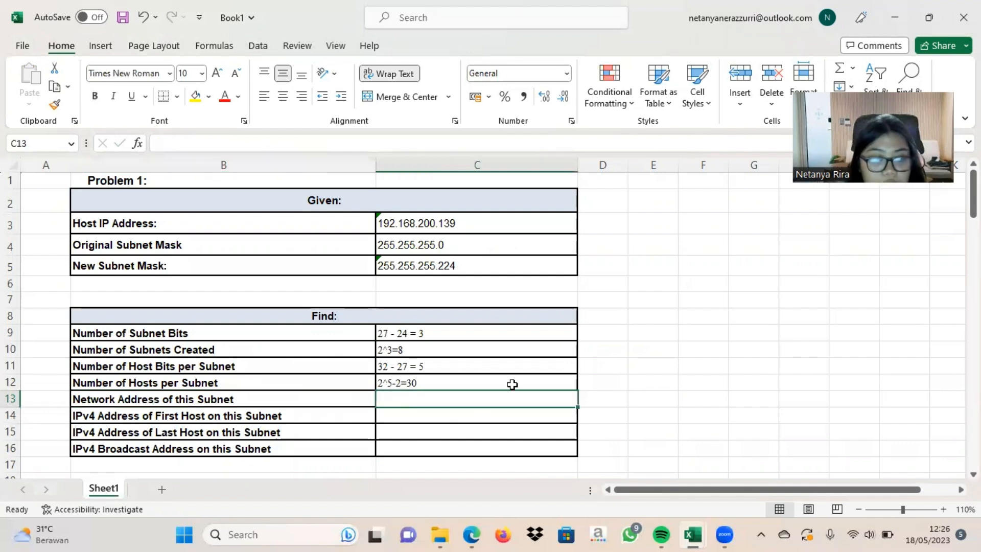
pyautogui.write('192.1')
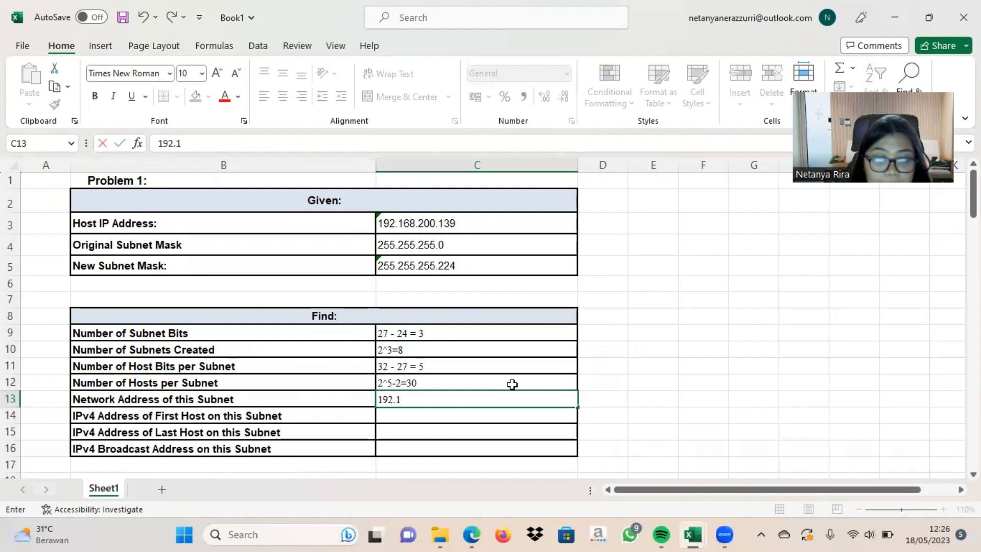
pyautogui.write('68.200.128')
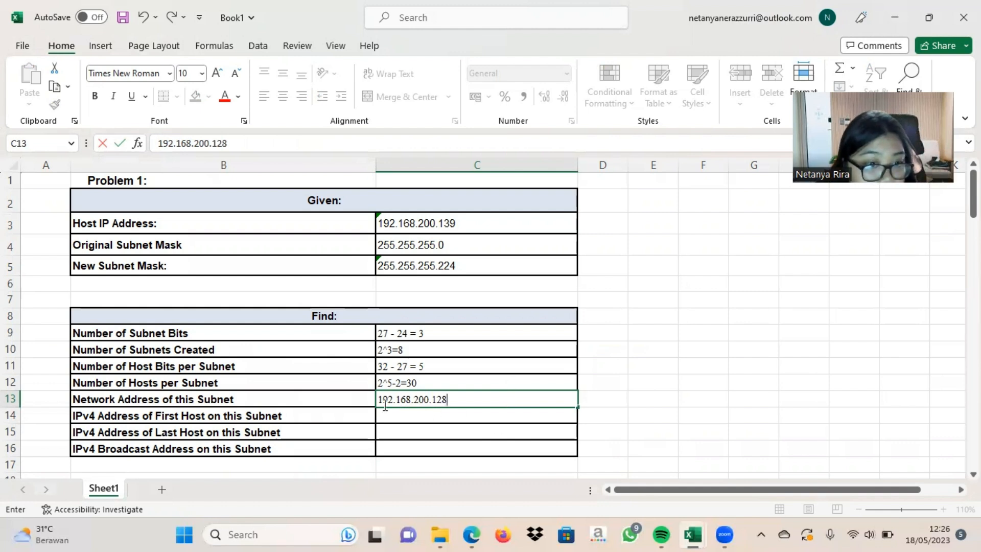
pyautogui.click(328, 449)
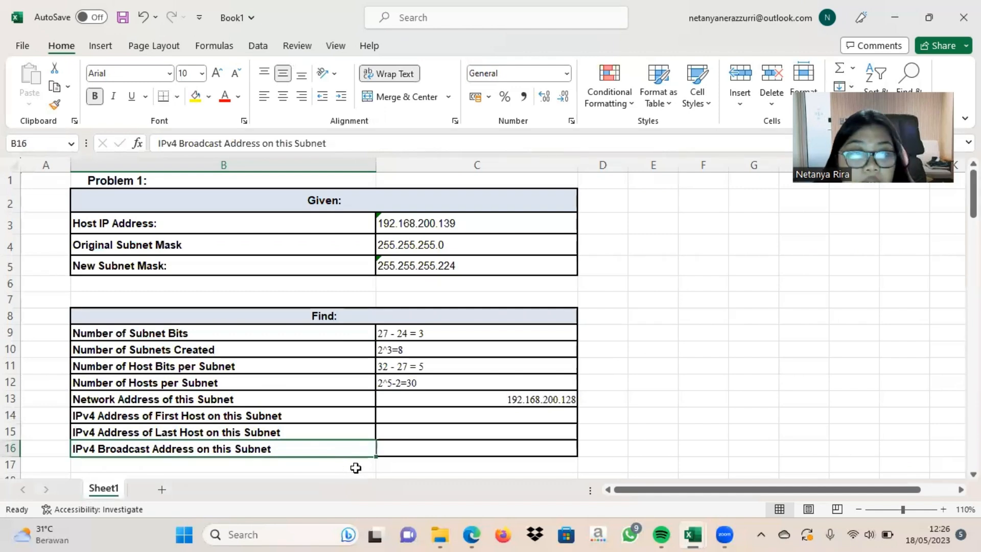
# Step: In Book2, copy the network bits B10:AB10 into the Broadcast row from B15 and enter 1 in each host-bit cell from AC15 to AG15
pyautogui.hotkey('alt', 'Tab')
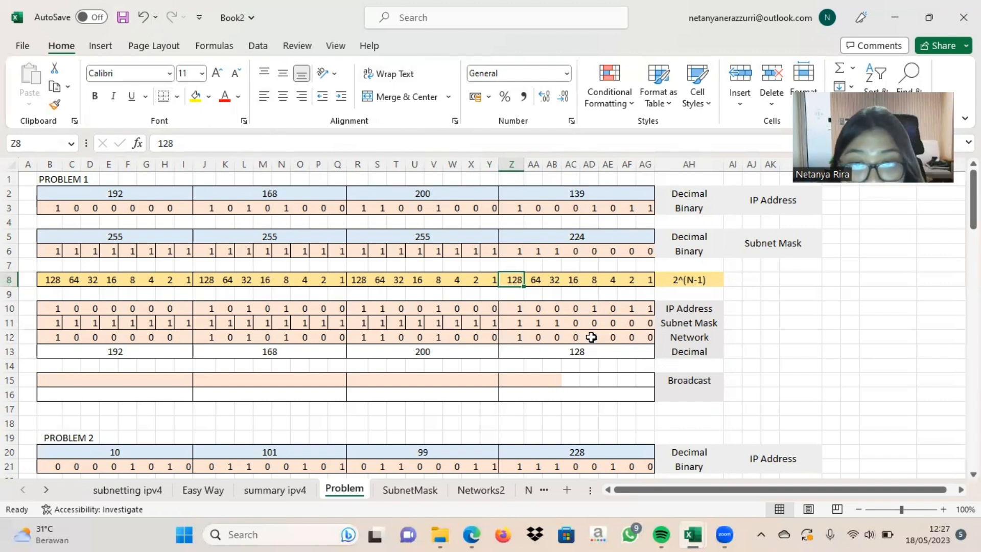
pyautogui.click(553, 309)
pyautogui.moveTo(483, 316); pyautogui.dragTo(59, 307)
pyautogui.hotkey('ctrl', 'c')
pyautogui.click(48, 378)
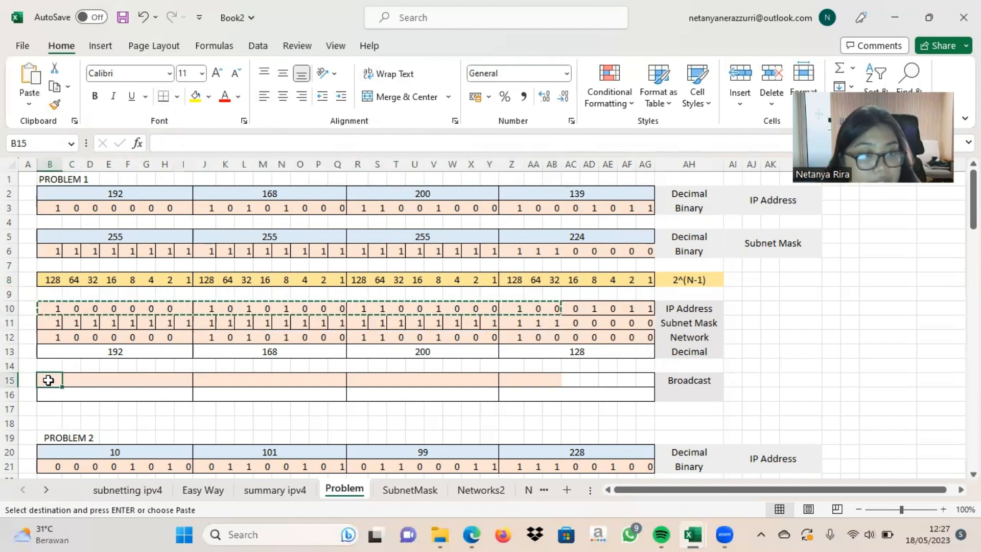
pyautogui.hotkey('ctrl', 'v')
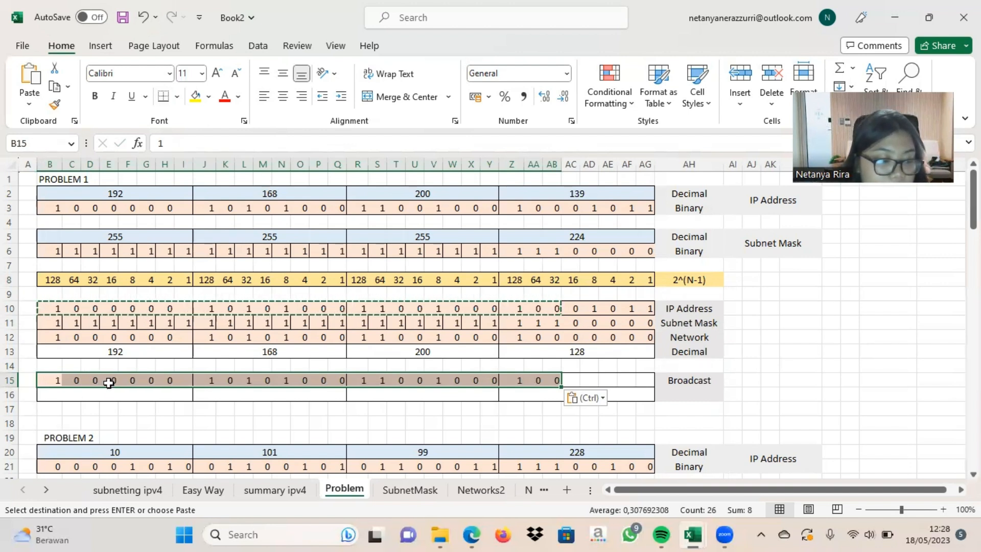
pyautogui.click(571, 378)
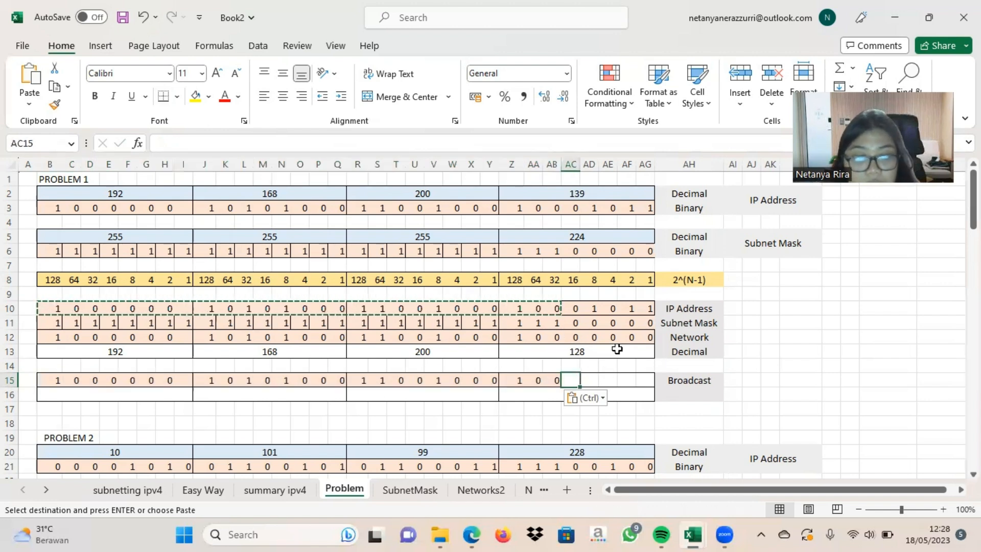
pyautogui.write('1\t1\t1\t1\t1')
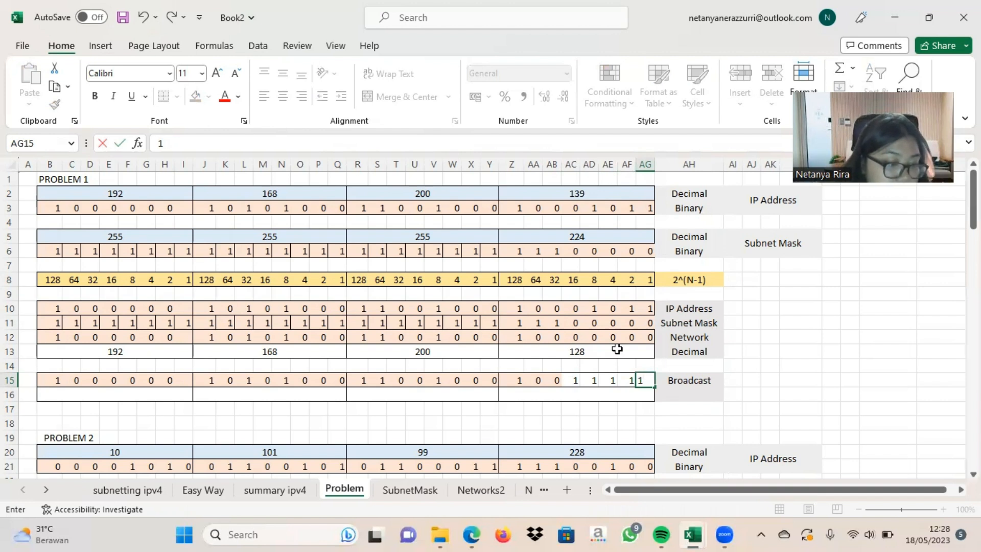
# Step: Enter the decimal broadcast address in row 16 as 192, 168, 200 and 159, one value per octet
pyautogui.click(96, 392)
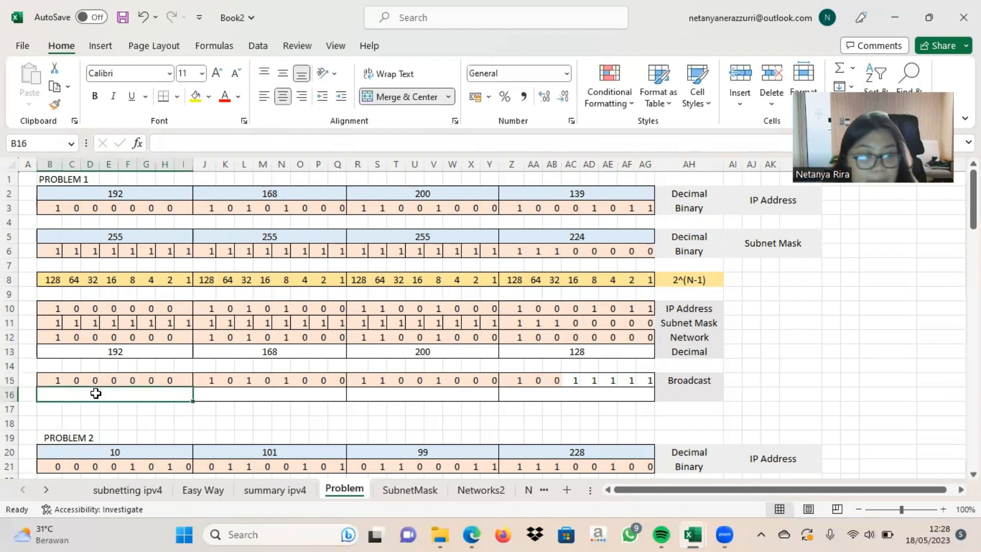
pyautogui.write('192')
pyautogui.press('Tab')
pyautogui.write('168')
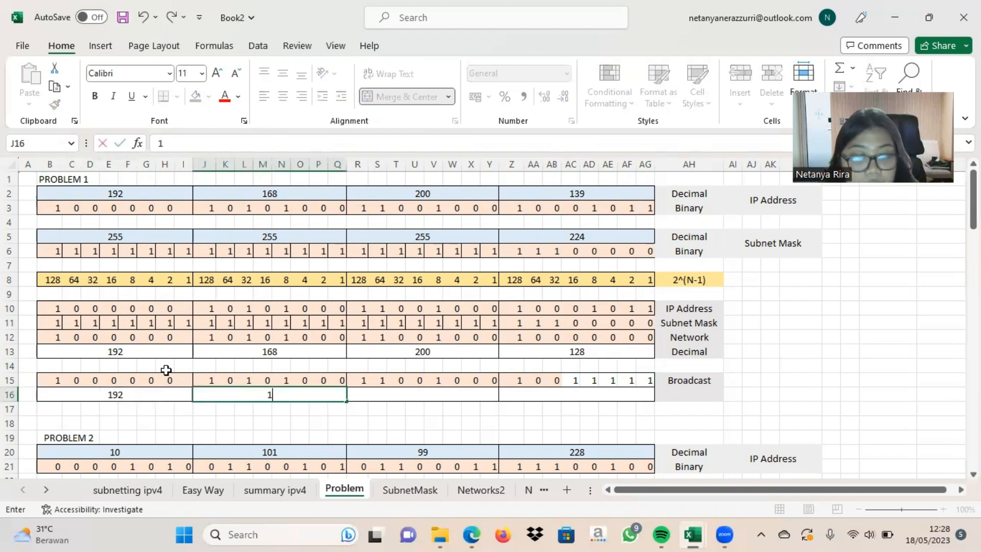
pyautogui.press('Tab')
pyautogui.write('20')
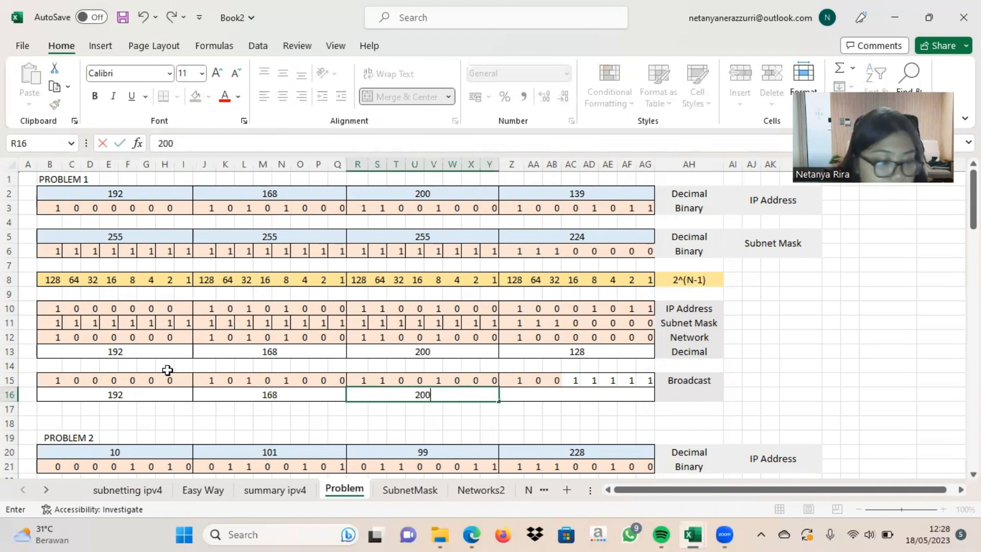
pyautogui.press('Tab')
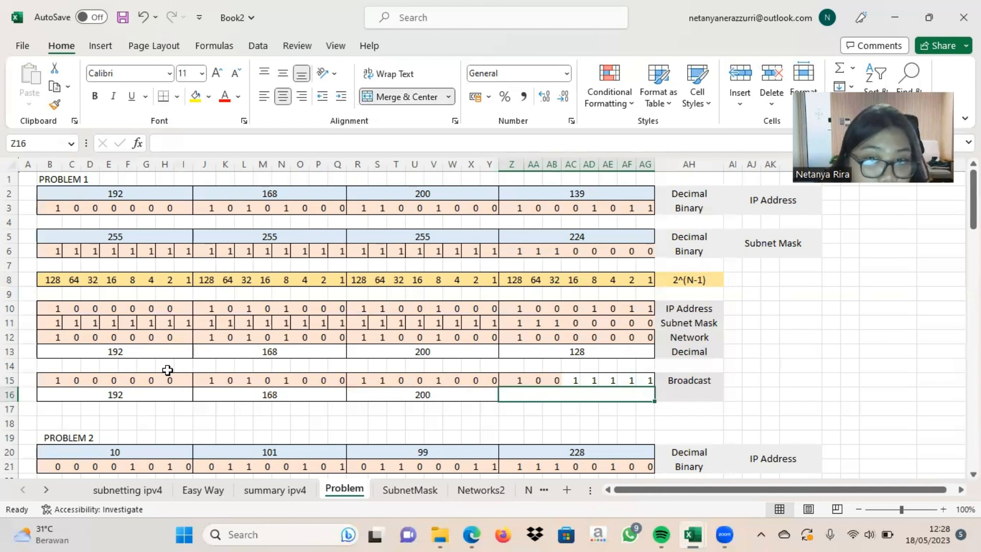
pyautogui.write('1')
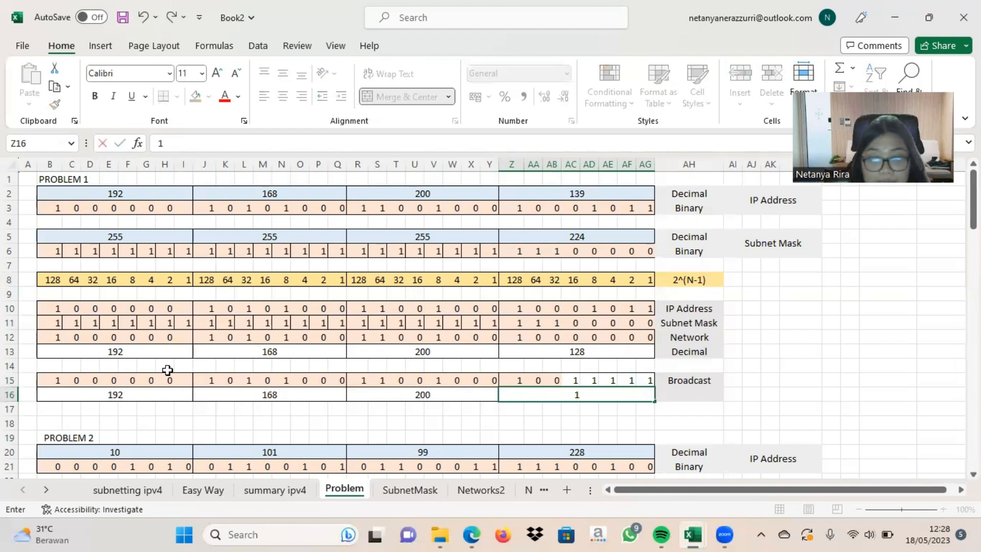
pyautogui.write('59')
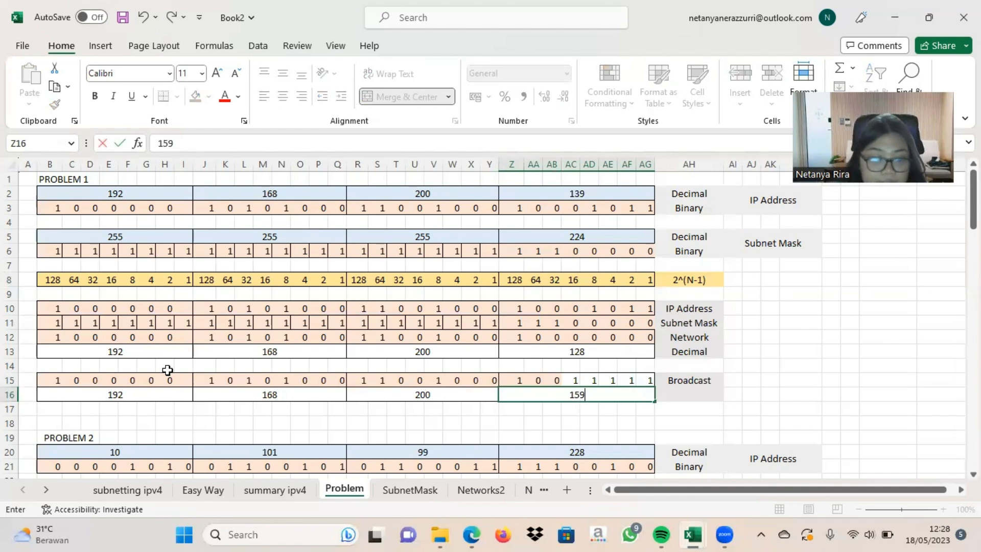
# Step: Enter 192.168.200.159 as the IPv4 Broadcast Address on this Subnet in C16 of the Book1 workbook
pyautogui.hotkey('alt', 'Tab')
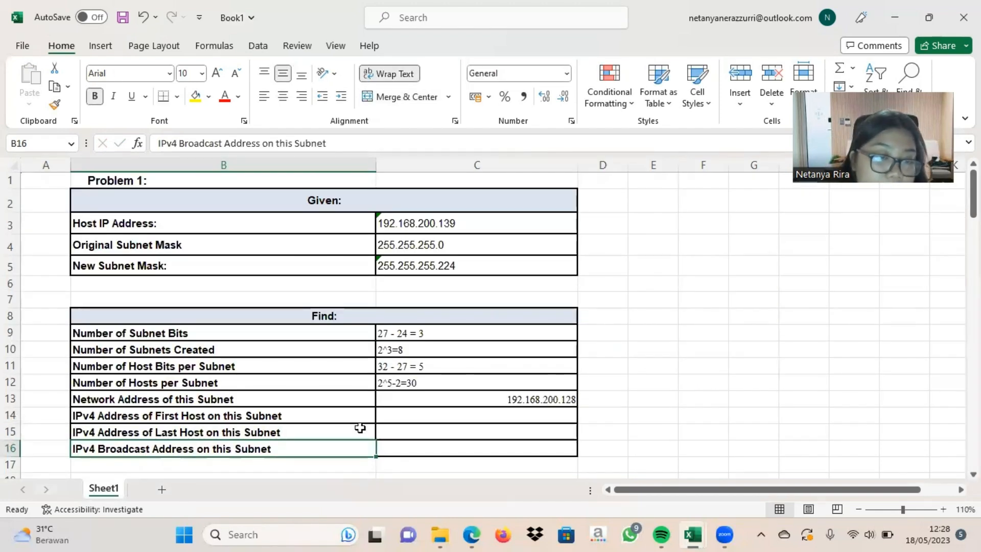
pyautogui.click(406, 449)
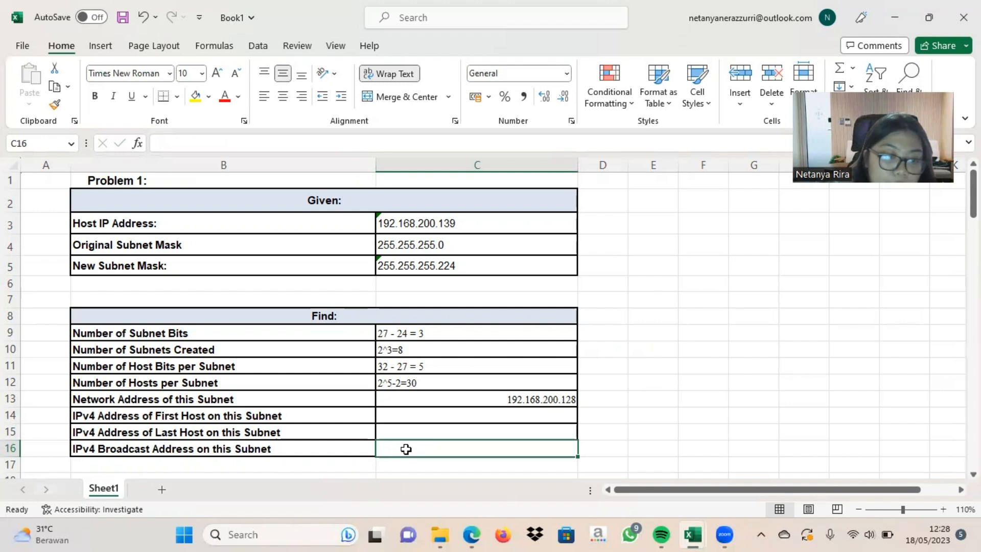
pyautogui.write('192.16')
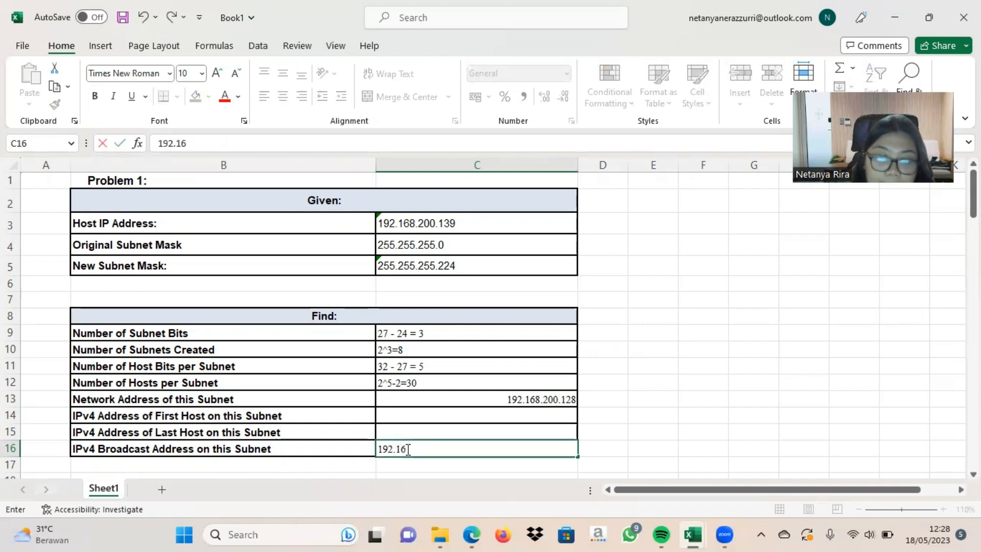
pyautogui.write('8.200.159')
pyautogui.click(475, 403)
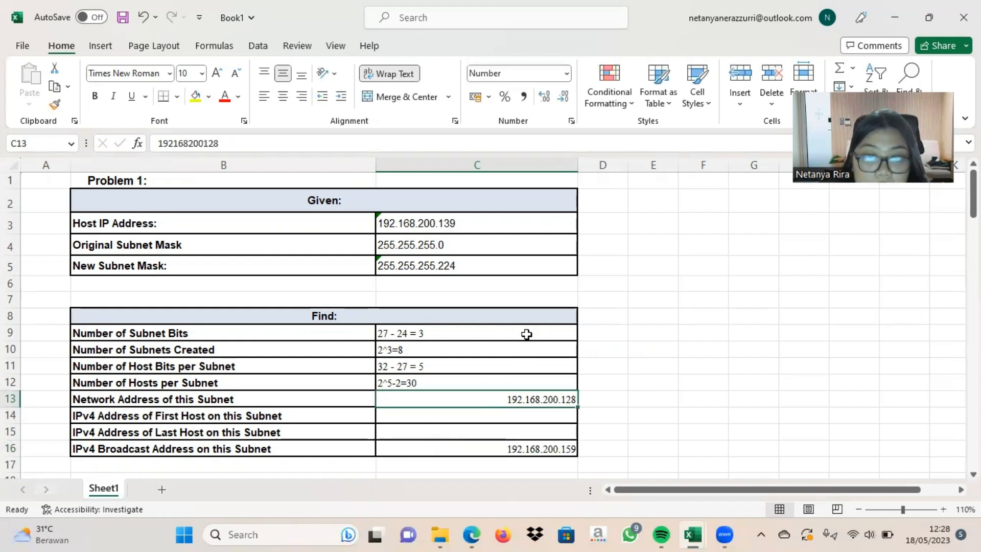
# Step: Left-align the Problem 1 answers in C9:C16
pyautogui.moveTo(527, 334); pyautogui.dragTo(526, 449)
pyautogui.click(283, 97)
pyautogui.click(264, 96)
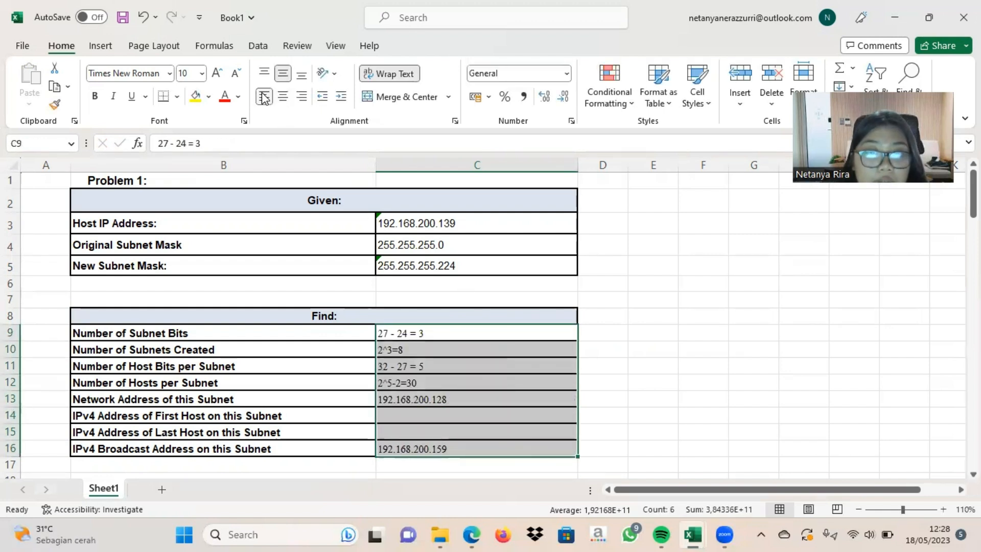
# Step: Enter 192.168.200.128 as the first host address in C14 and 192.168.200.158 as the last host address in C15
pyautogui.click(434, 418)
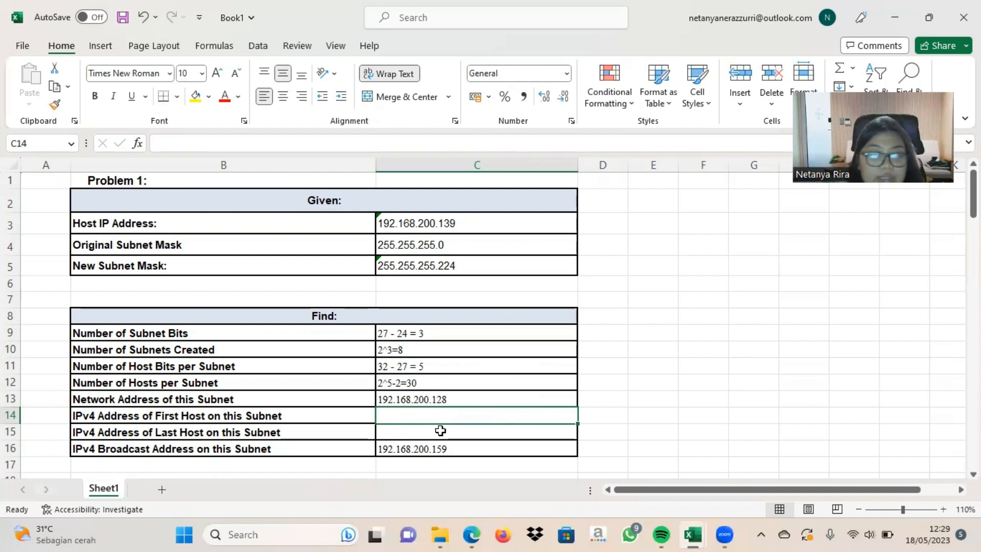
pyautogui.write('192')
pyautogui.write('.1')
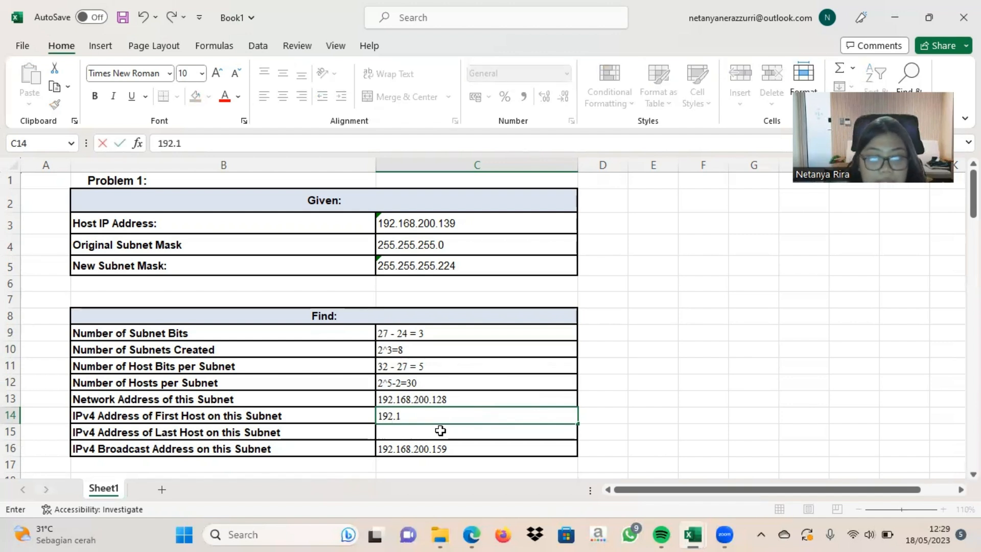
pyautogui.write('68.2')
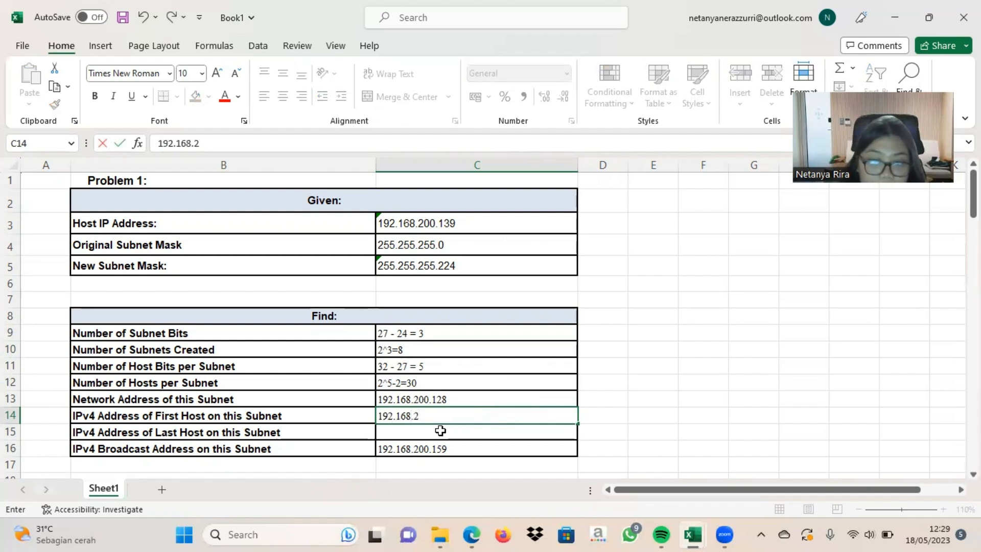
pyautogui.write('00.128')
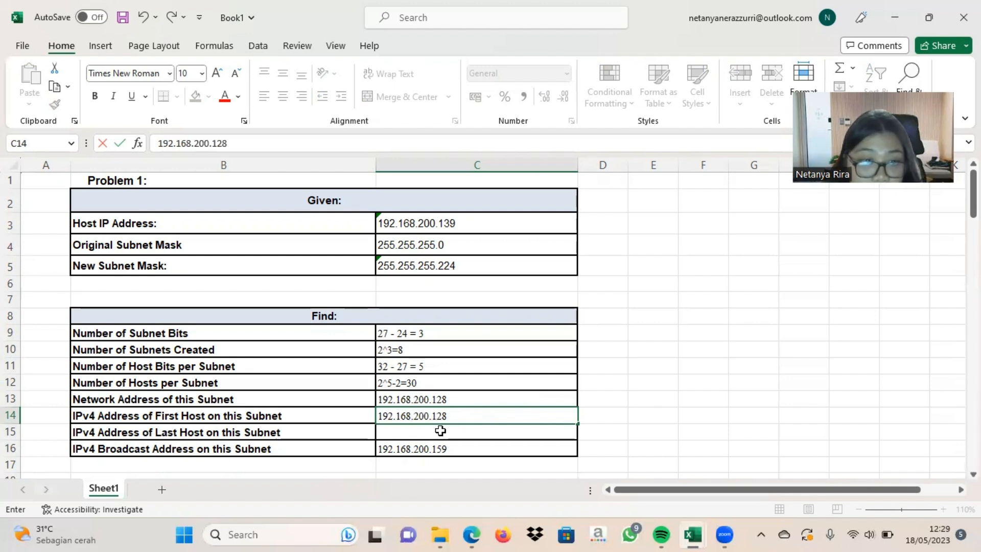
pyautogui.press('Return')
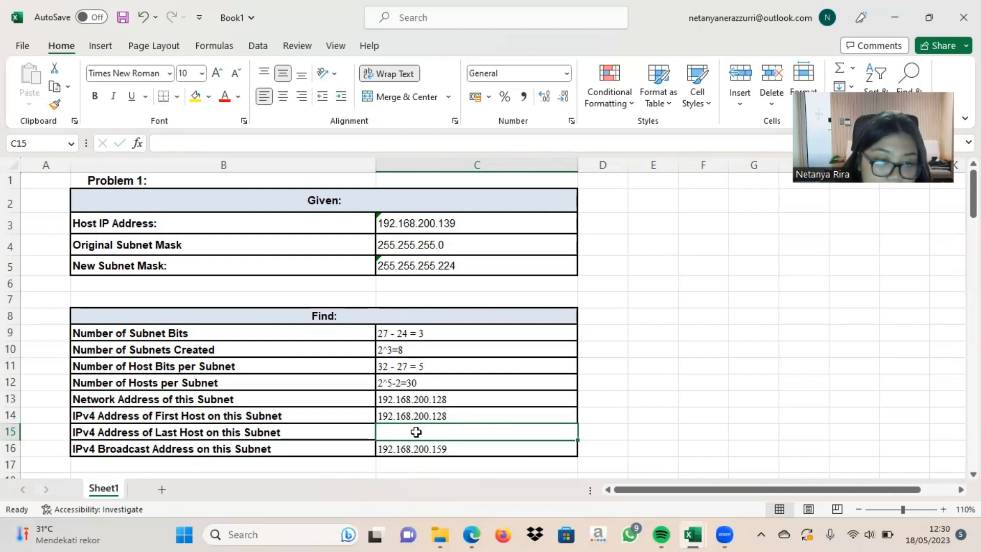
pyautogui.write('192.168.200')
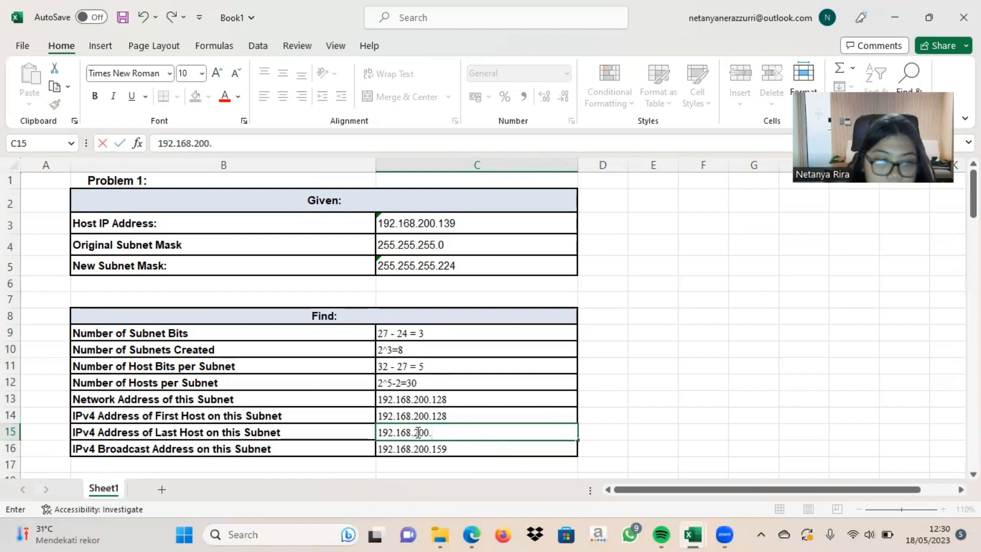
pyautogui.write('.158')
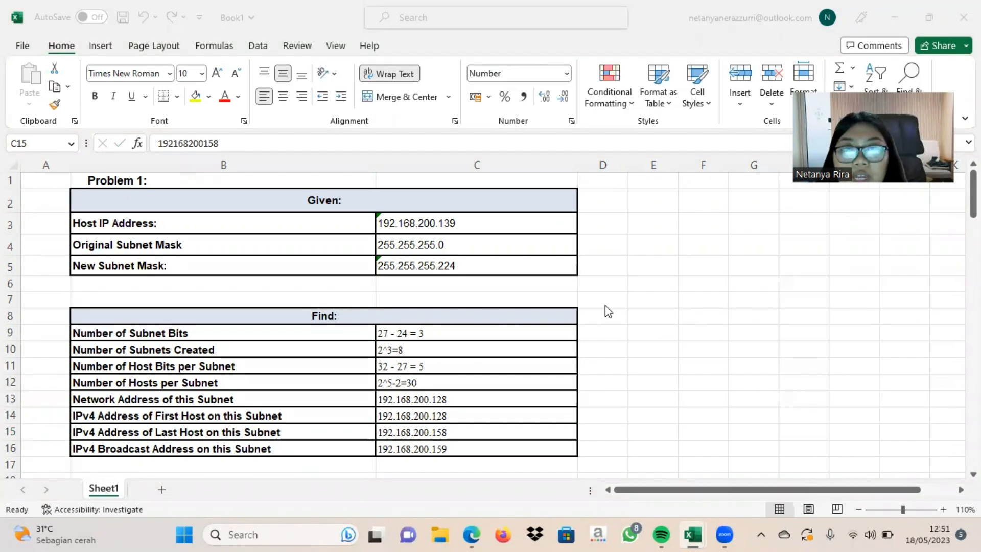
# Step: Review the original and new subnet masks given for Problem 2, and switch to the Book2 workbook
pyautogui.scroll(-6, 606, 310)
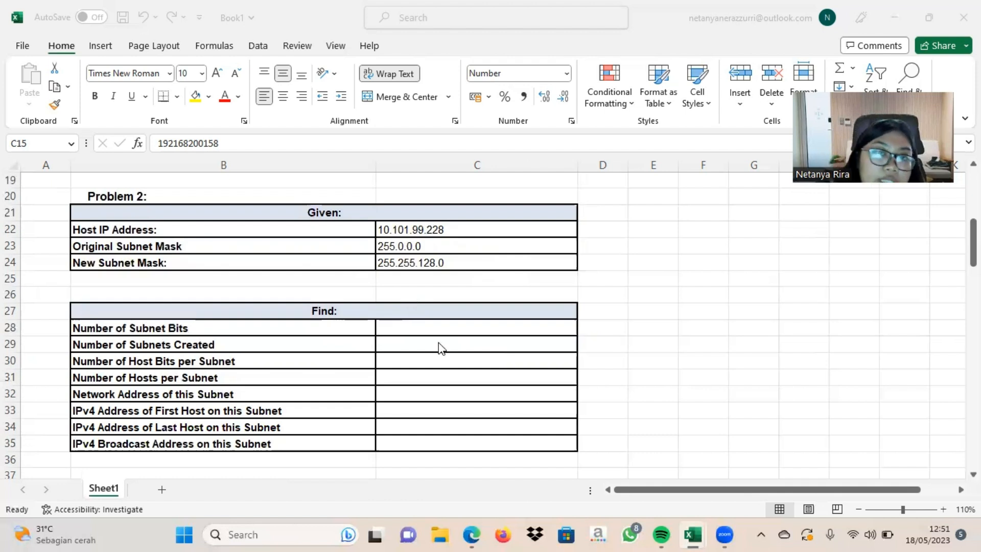
pyautogui.click(196, 332)
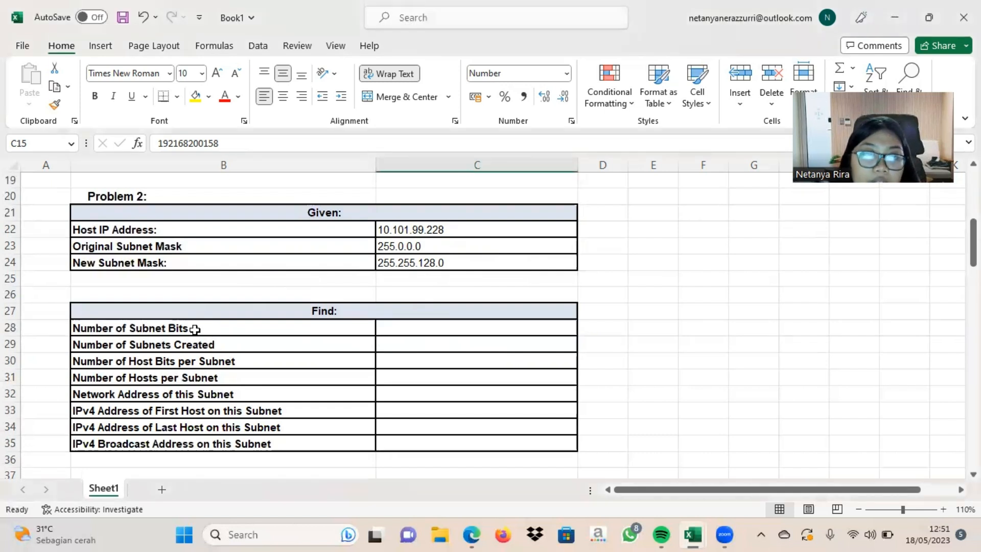
pyautogui.click(160, 265)
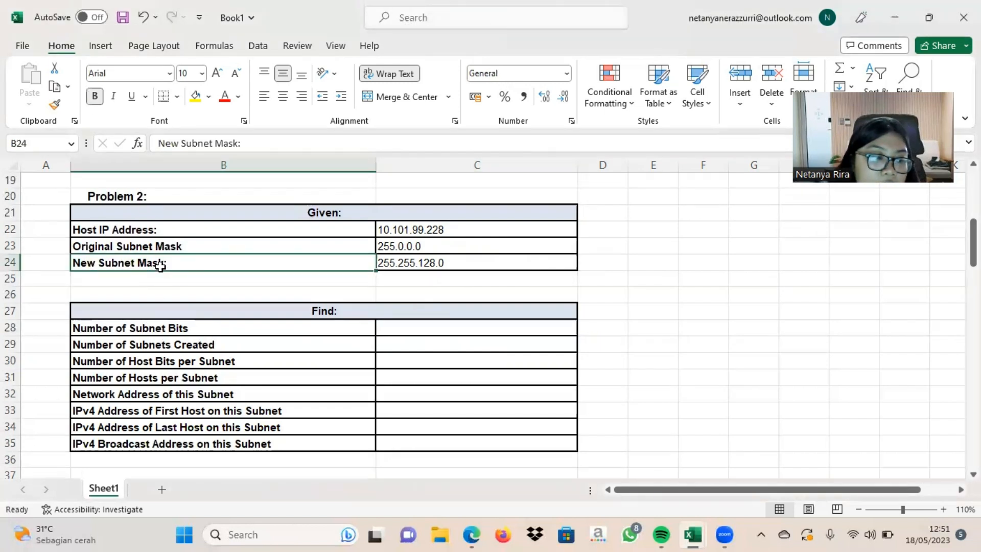
pyautogui.click(176, 247)
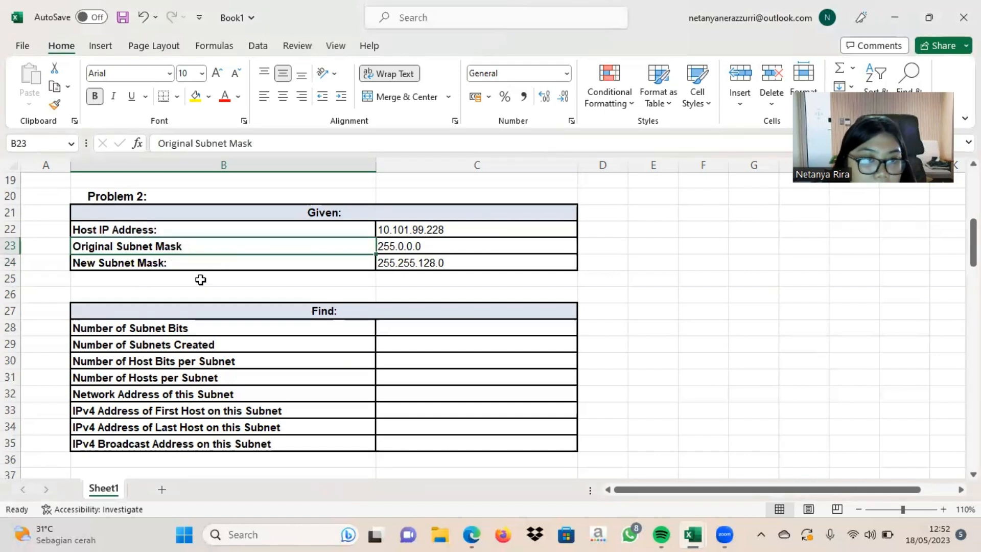
pyautogui.click(444, 262)
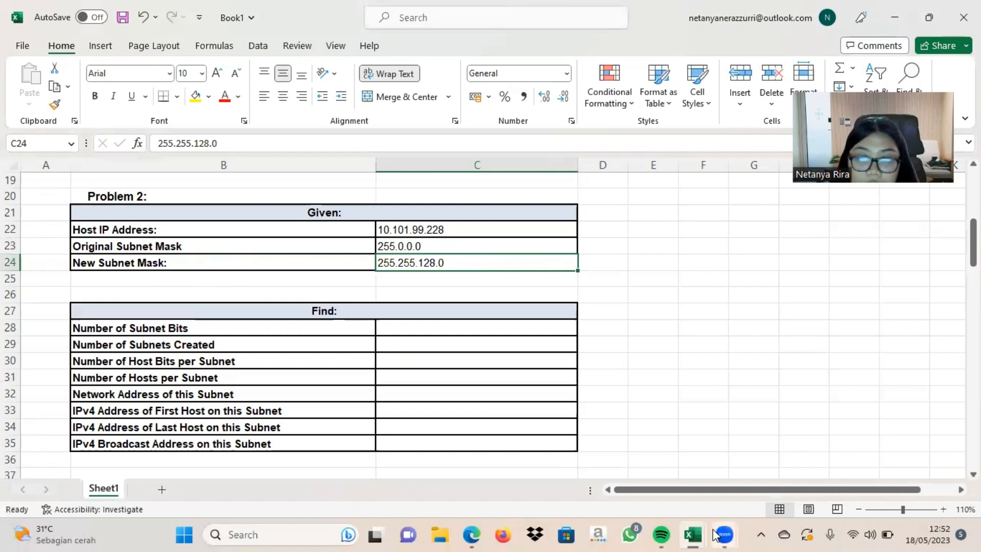
pyautogui.moveTo(702, 535)
pyautogui.click(732, 473)
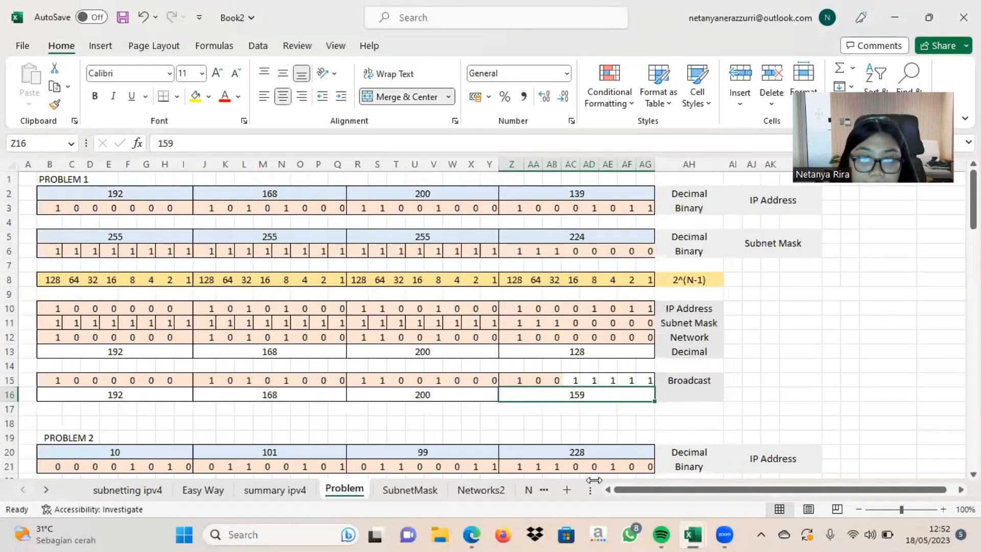
# Step: Look up the CIDR prefixes of 255.255.128.0 and 255.0.0.0 in the SubnetMask sheet
pyautogui.click(410, 489)
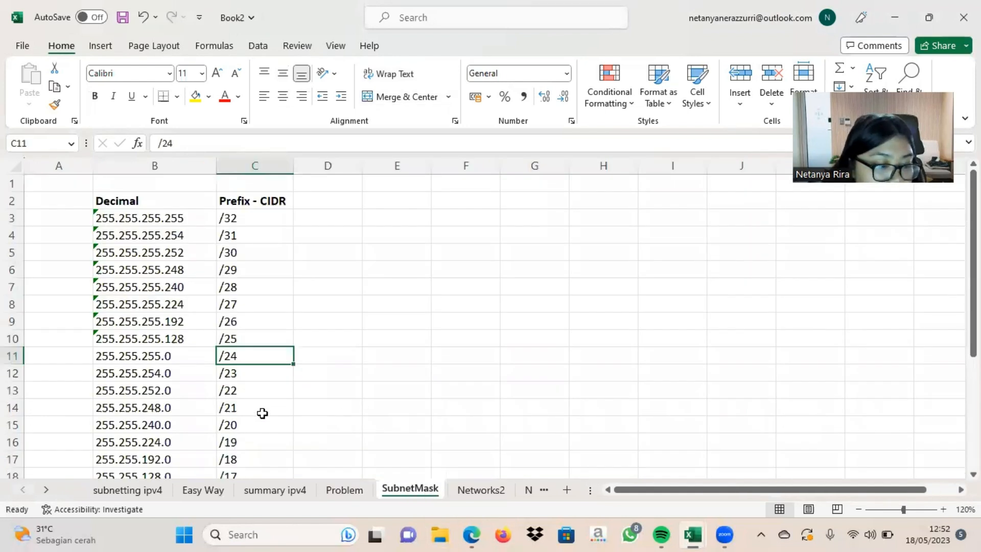
pyautogui.scroll(-1, 190, 368)
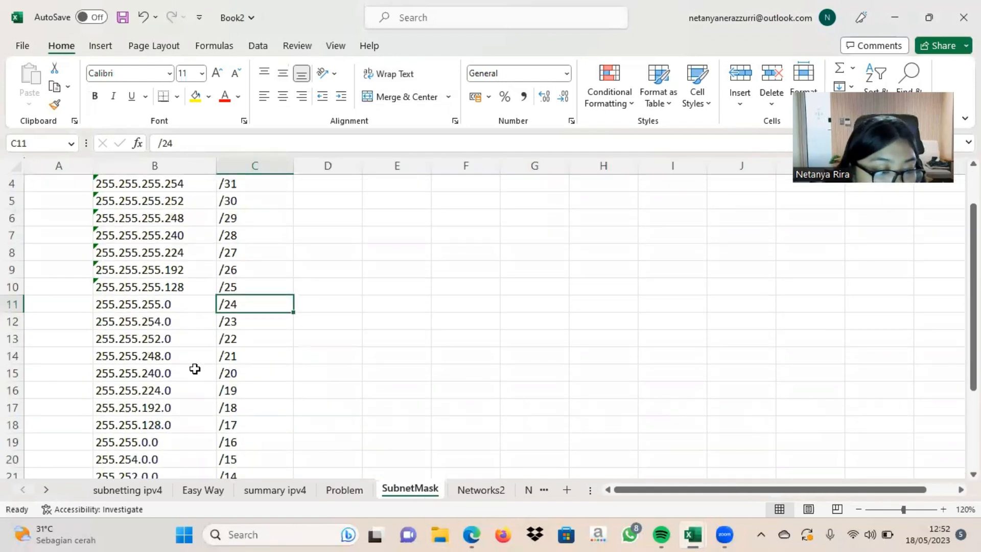
pyautogui.click(161, 426)
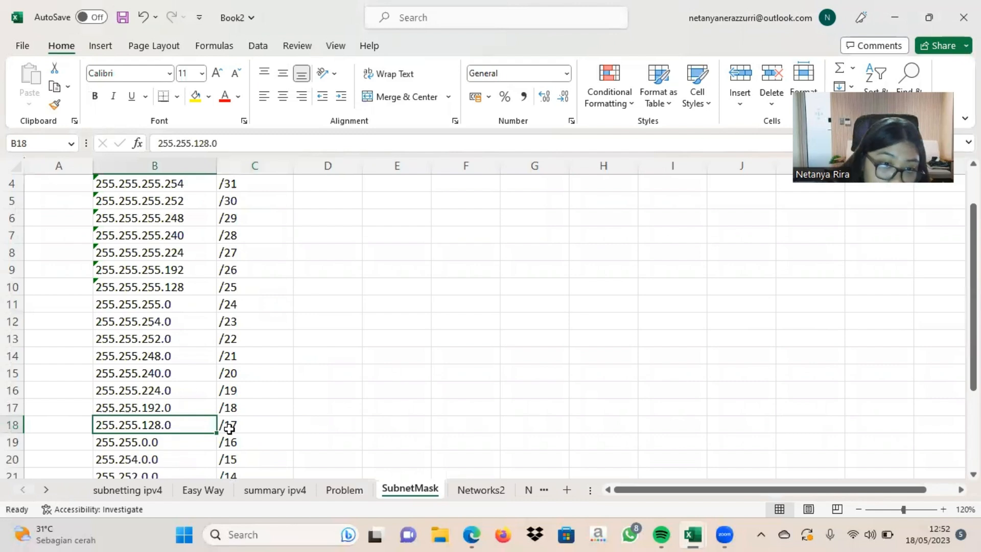
pyautogui.moveTo(217, 433); pyautogui.dragTo(280, 436)
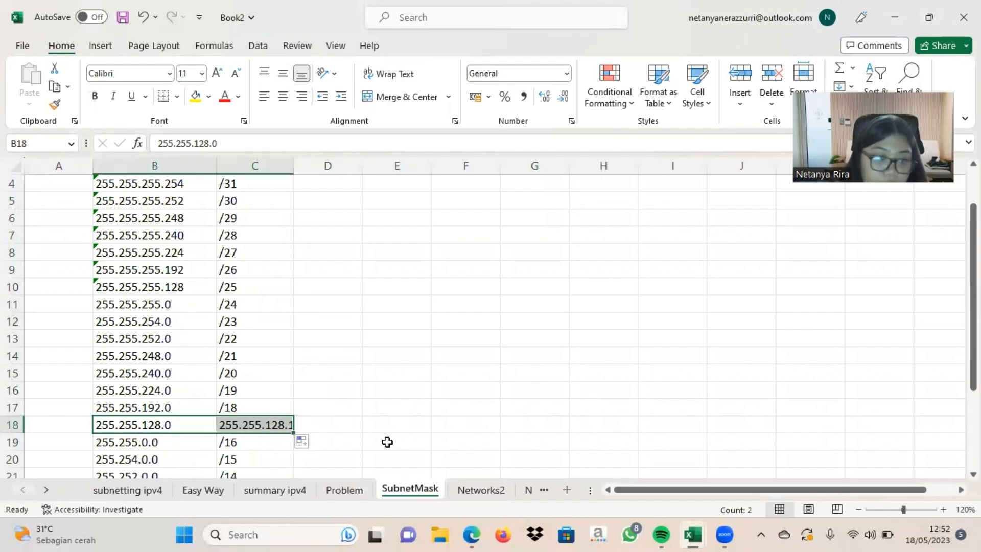
pyautogui.hotkey('ctrl', 'z')
pyautogui.click(253, 426)
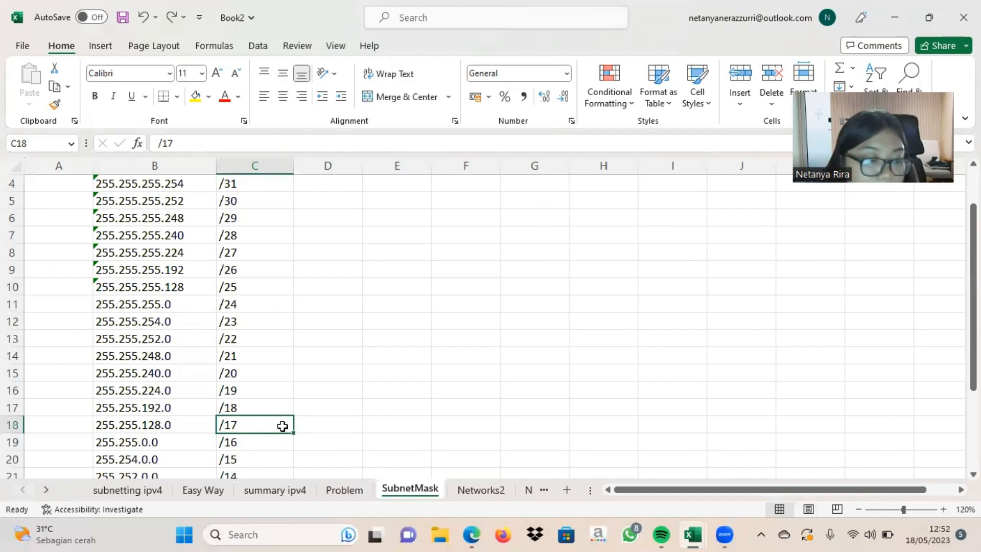
pyautogui.scroll(-2, 211, 391)
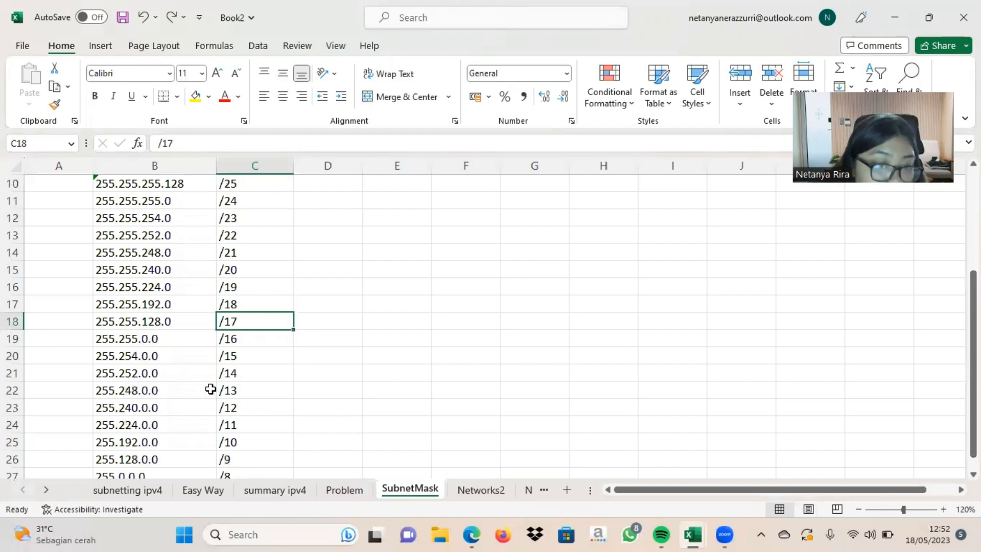
pyautogui.scroll(-1, 210, 391)
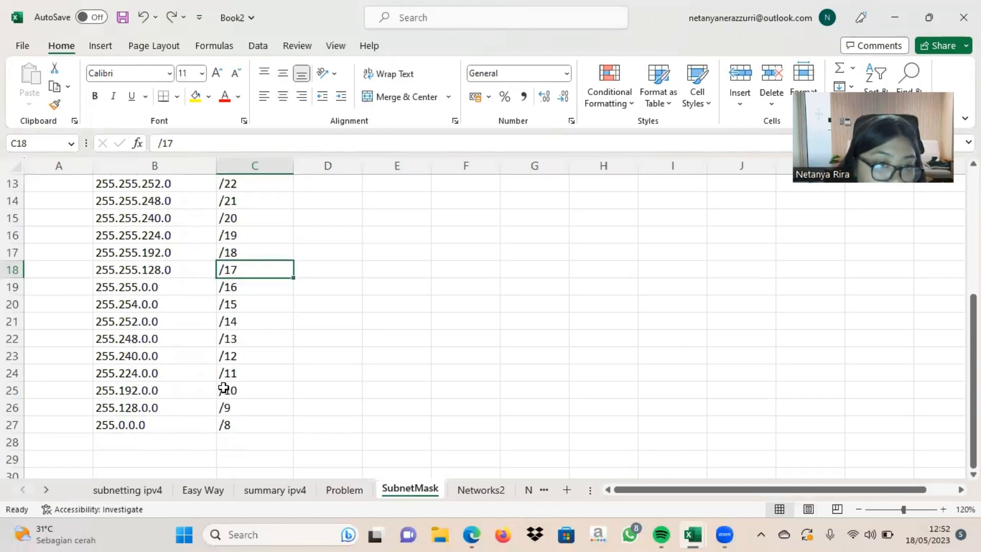
pyautogui.click(171, 441)
pyautogui.click(190, 424)
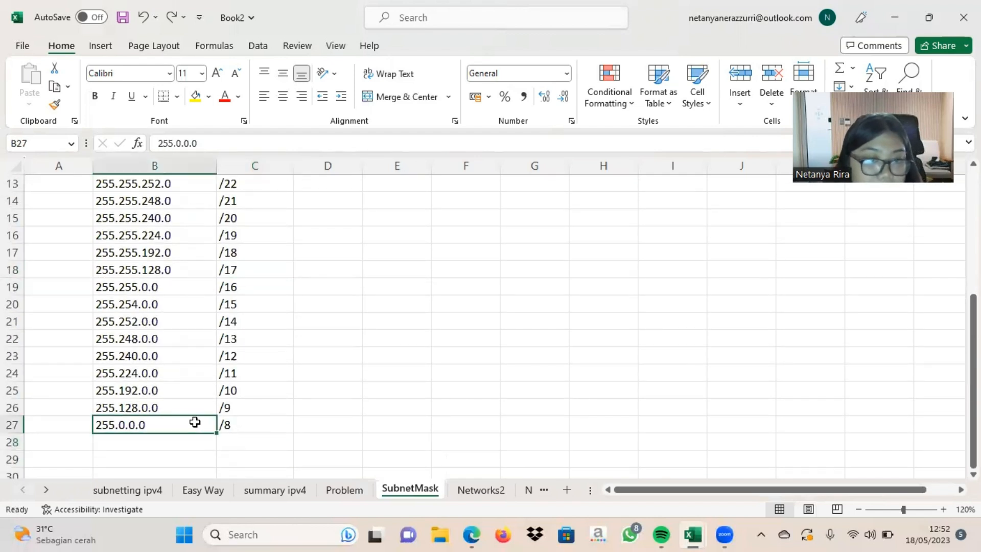
pyautogui.click(225, 423)
# Step: Switch to the Book1 workbook and enter 17-8=9 as Problem 2's Number of Subnet Bits in C28
pyautogui.hotkey('alt', 'Tab')
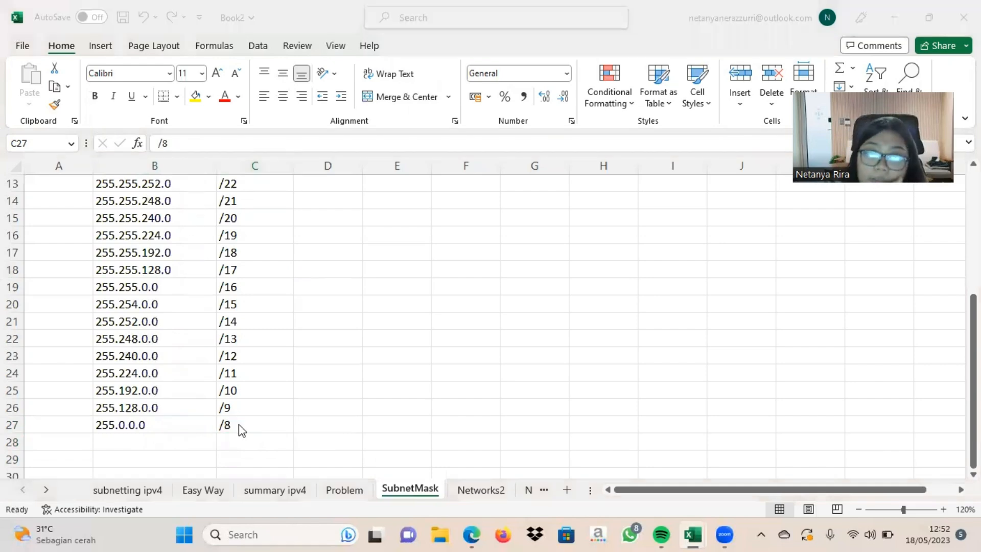
pyautogui.click(398, 331)
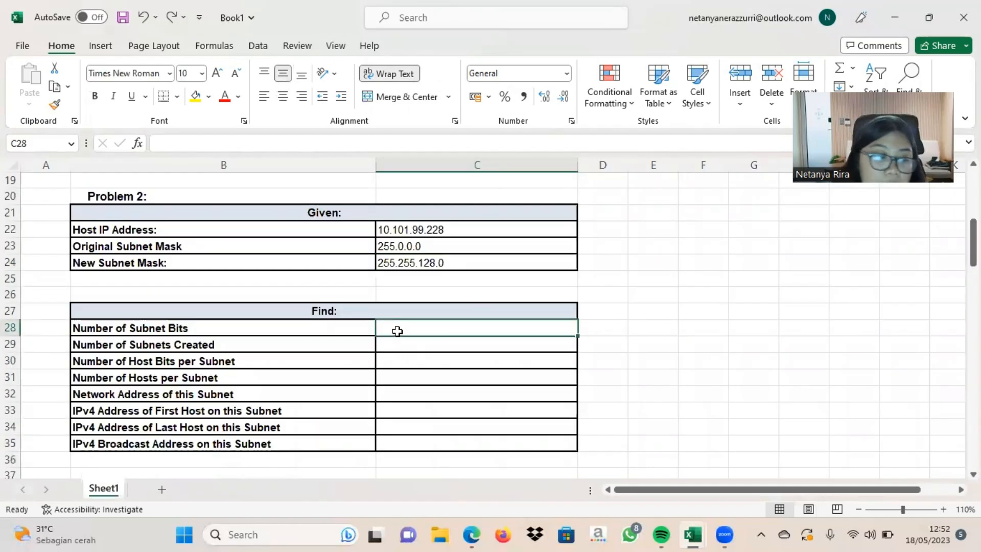
pyautogui.write('17')
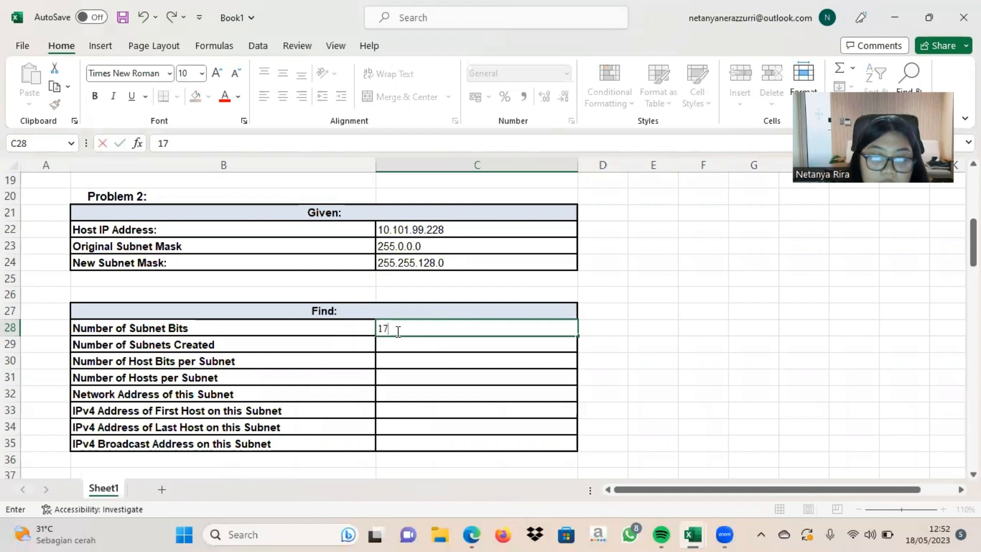
pyautogui.write('-')
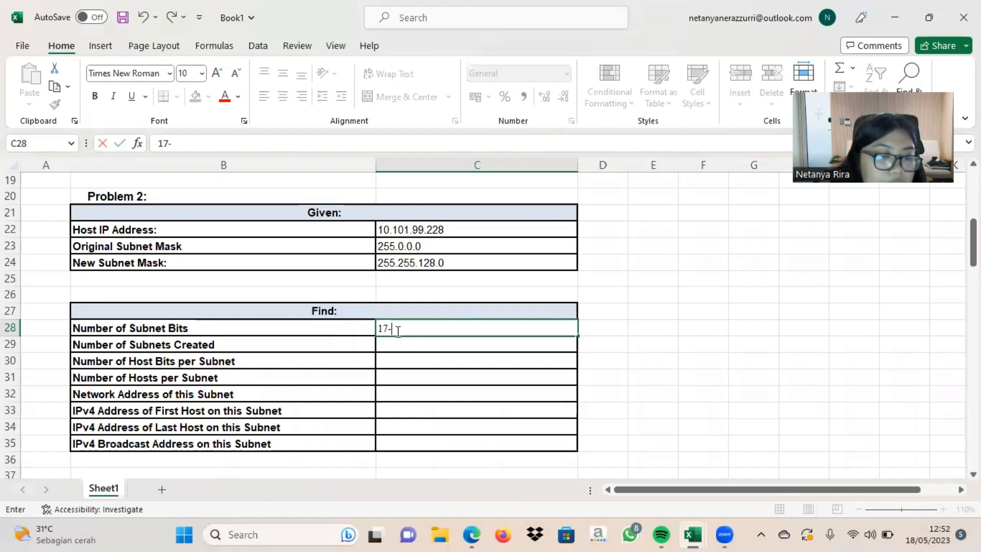
pyautogui.write('8=')
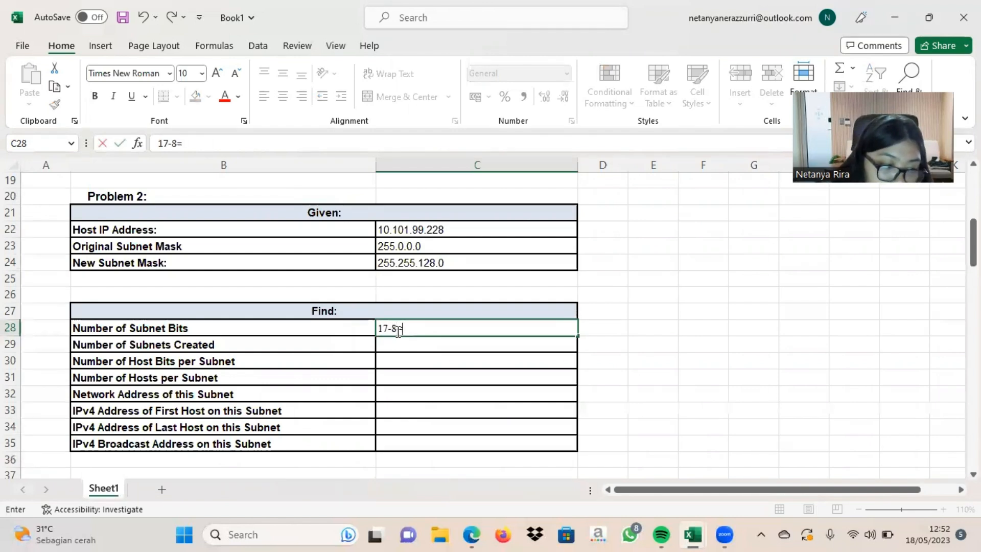
pyautogui.write('9')
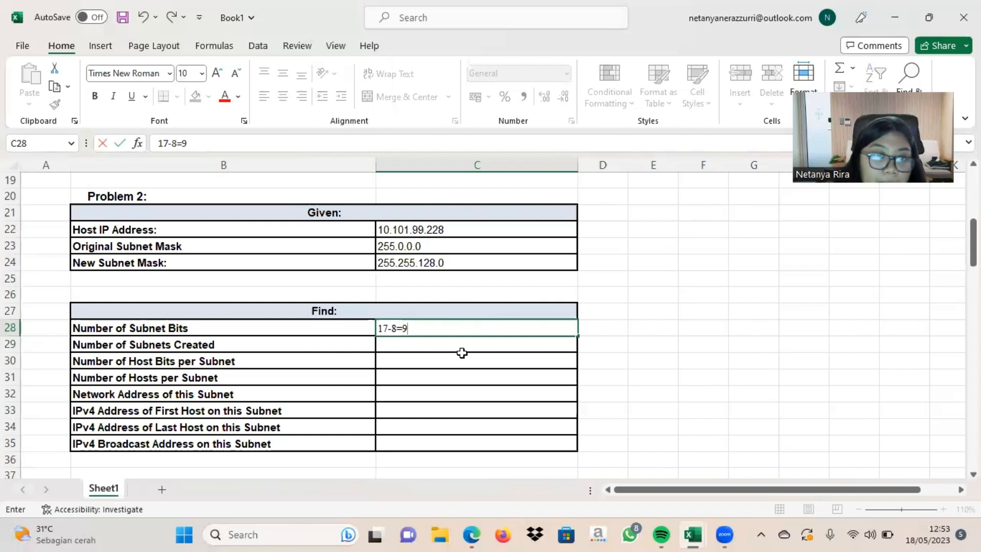
pyautogui.press('Return')
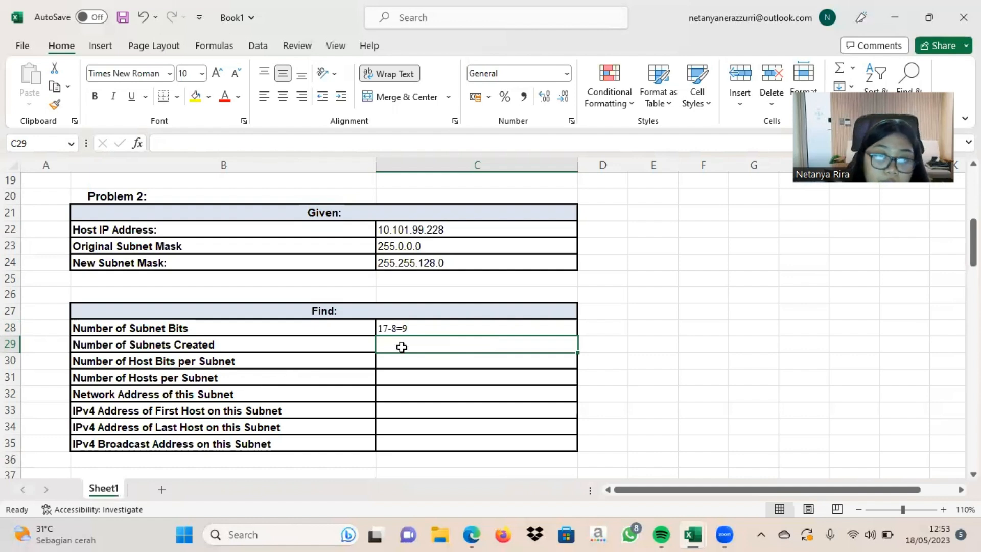
# Step: Enter 2^9=512 as the Number of Subnets Created in C29
pyautogui.write('2^')
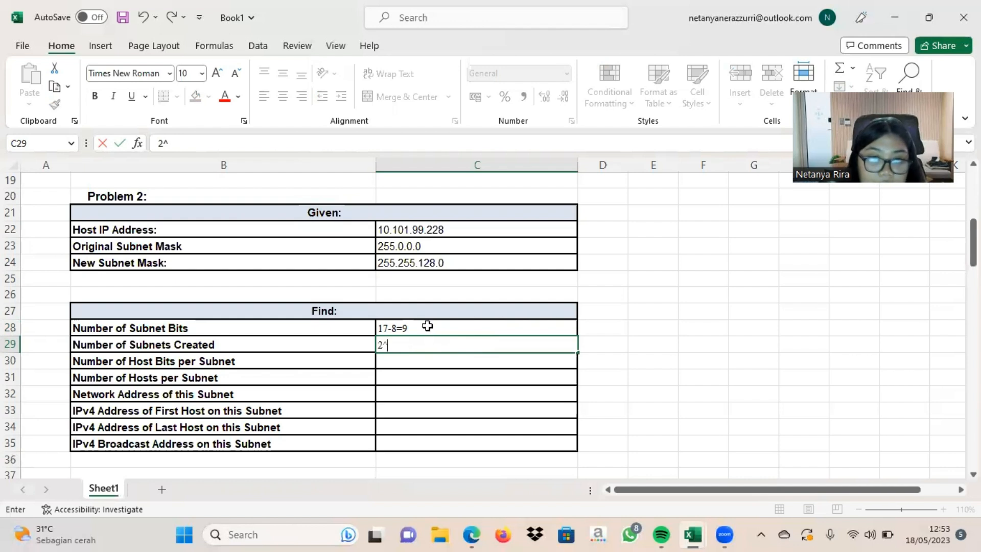
pyautogui.write('9')
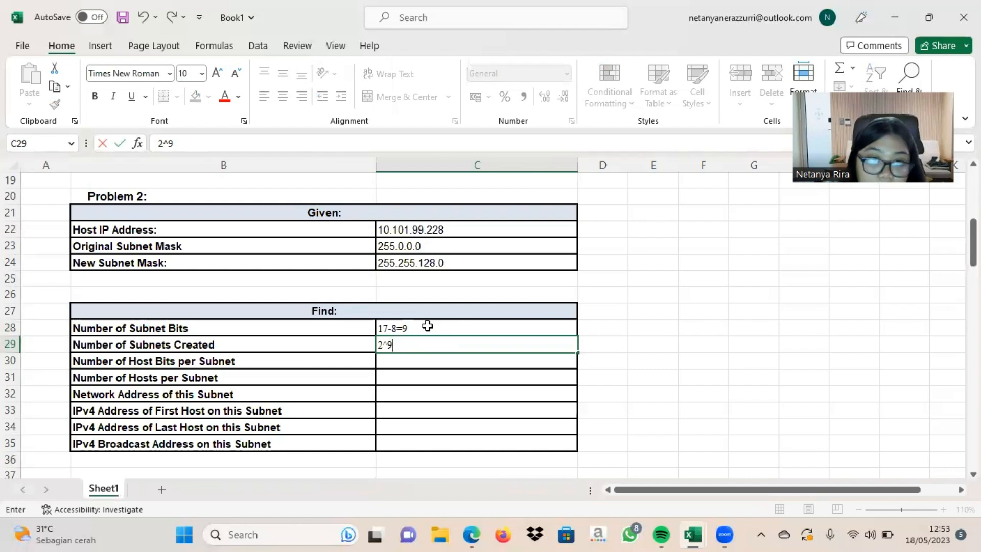
pyautogui.write('=')
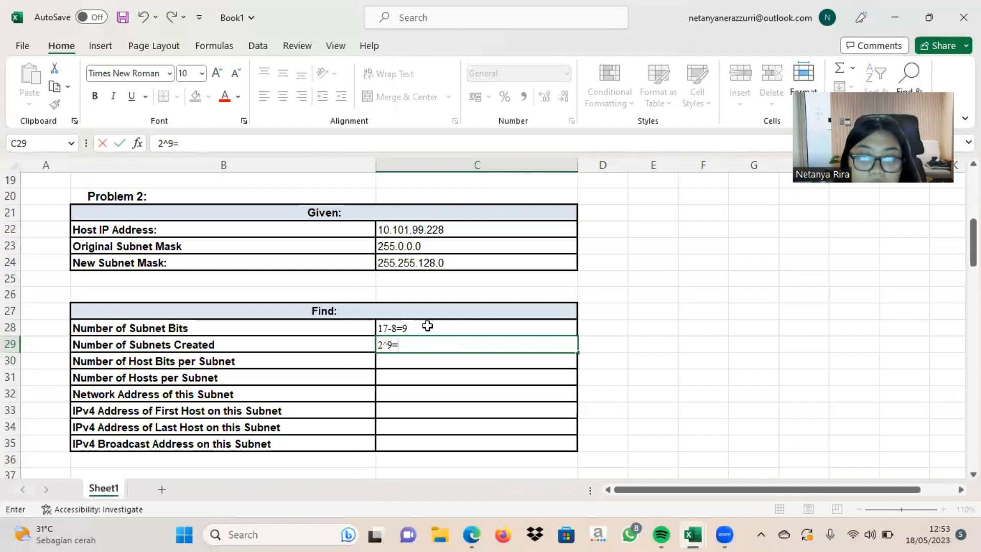
pyautogui.write('512')
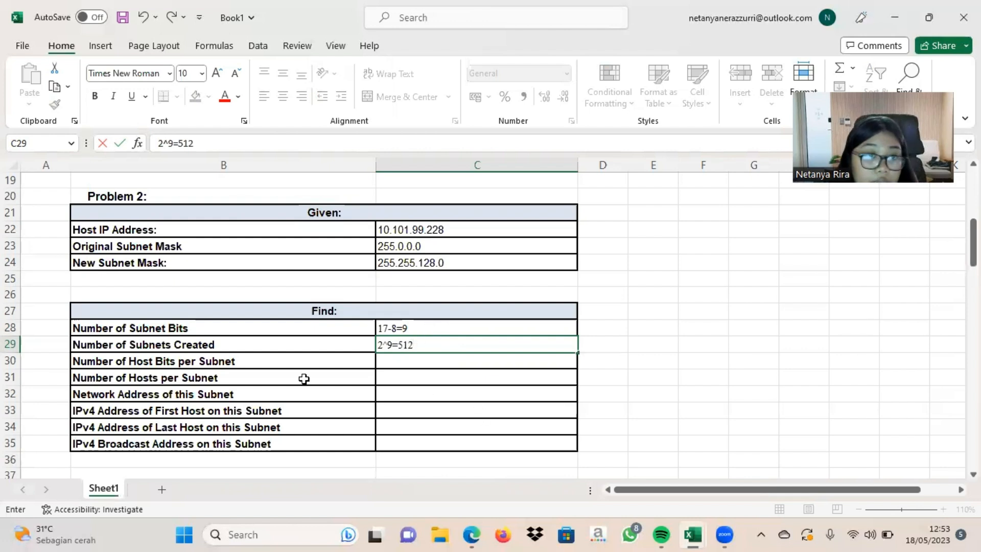
pyautogui.click(278, 363)
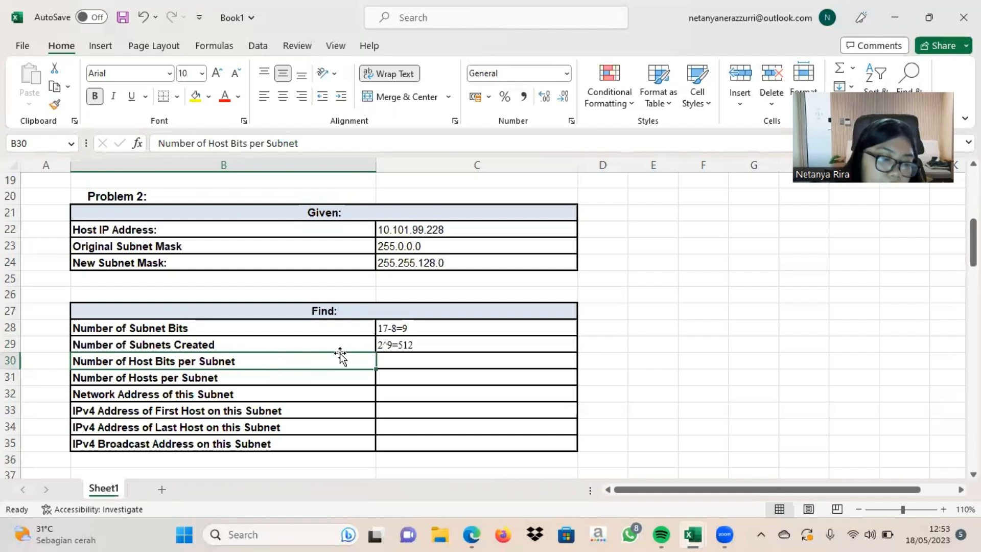
# Step: Enter 32-17=15 as the Number of Host Bits per Subnet in C30
pyautogui.click(415, 362)
pyautogui.write('32')
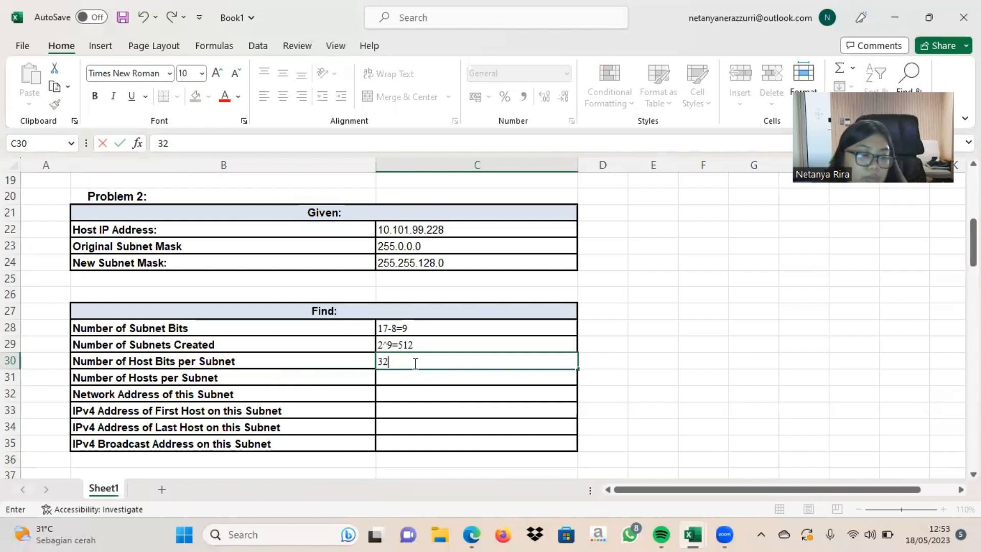
pyautogui.write('-')
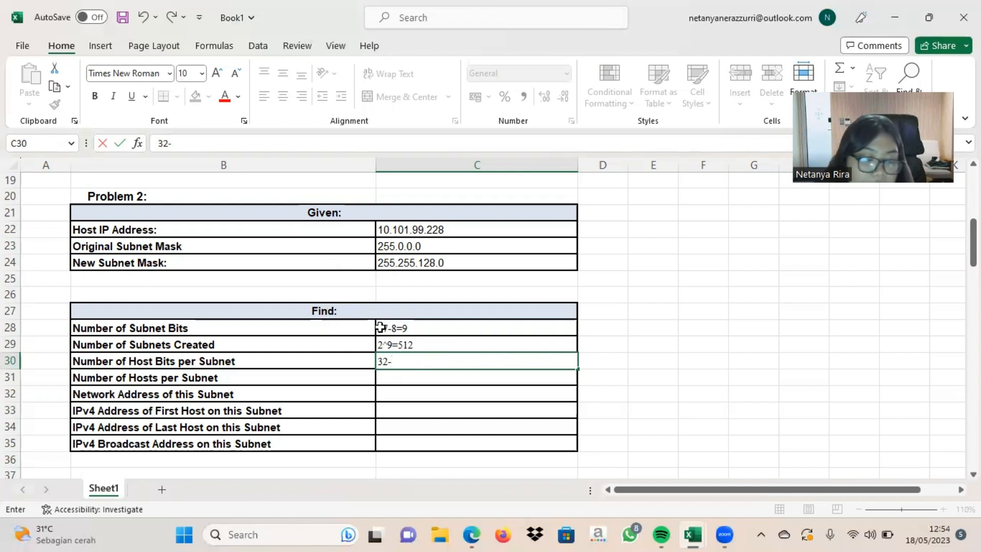
pyautogui.write('17')
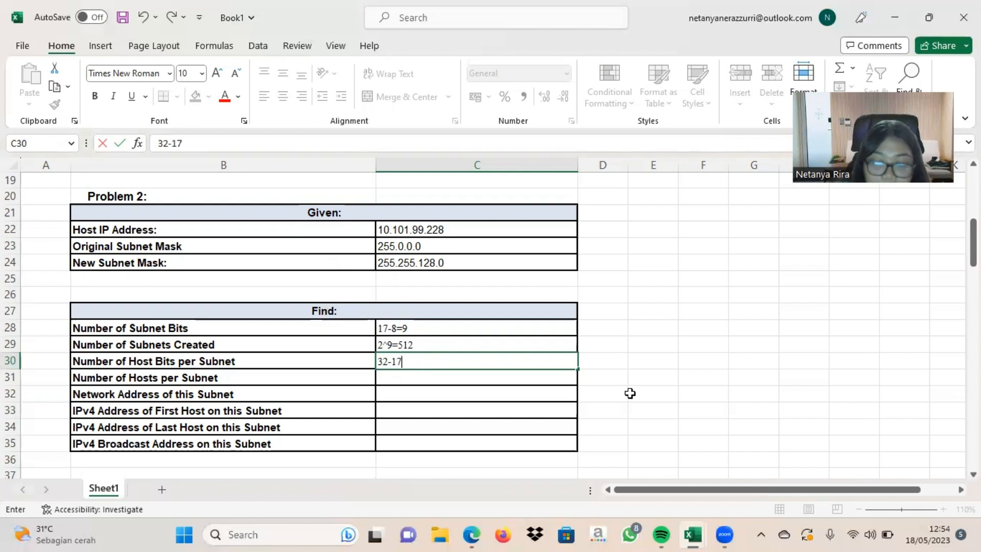
pyautogui.write('=15')
# Step: Enter 2^15-2=32766 as the Number of Hosts per Subnet in C31
pyautogui.click(487, 374)
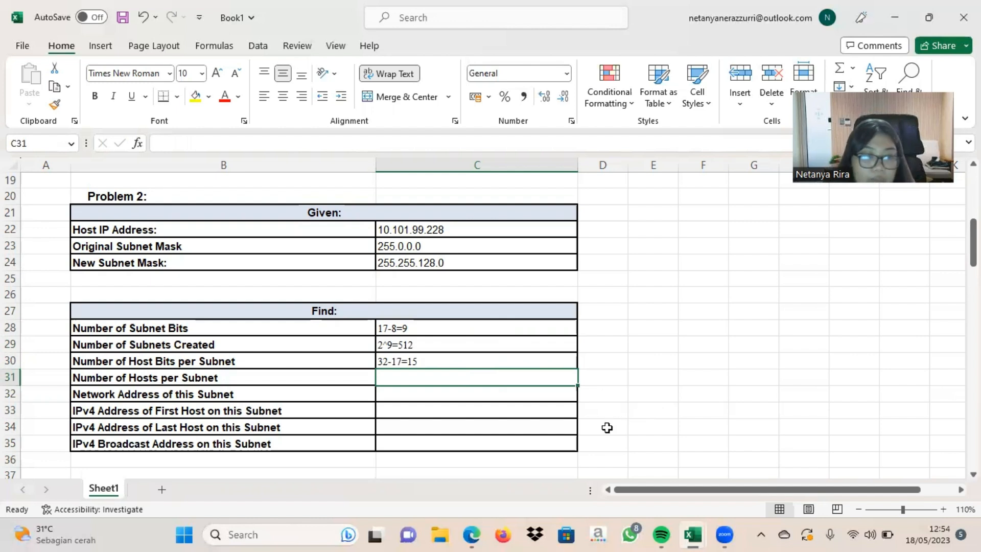
pyautogui.write('2^')
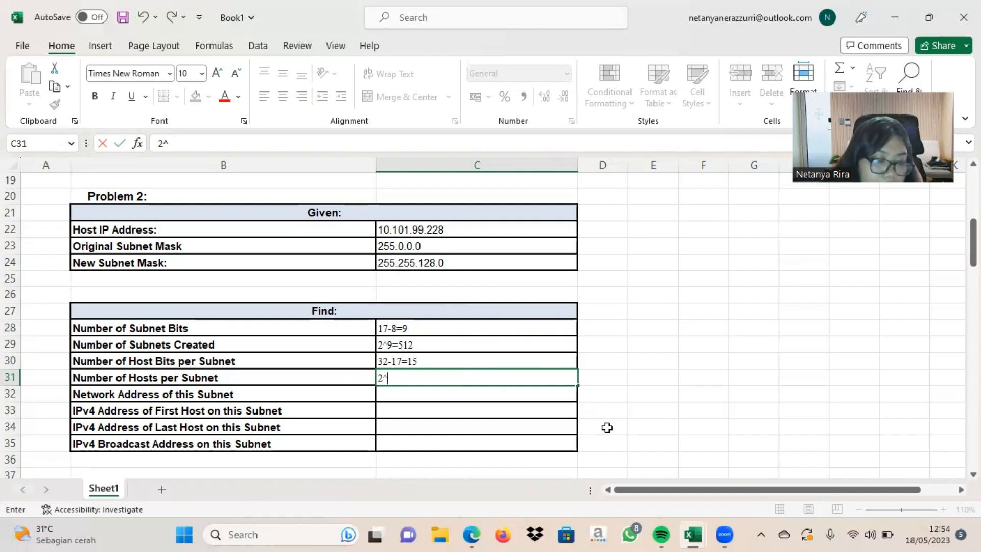
pyautogui.write('1')
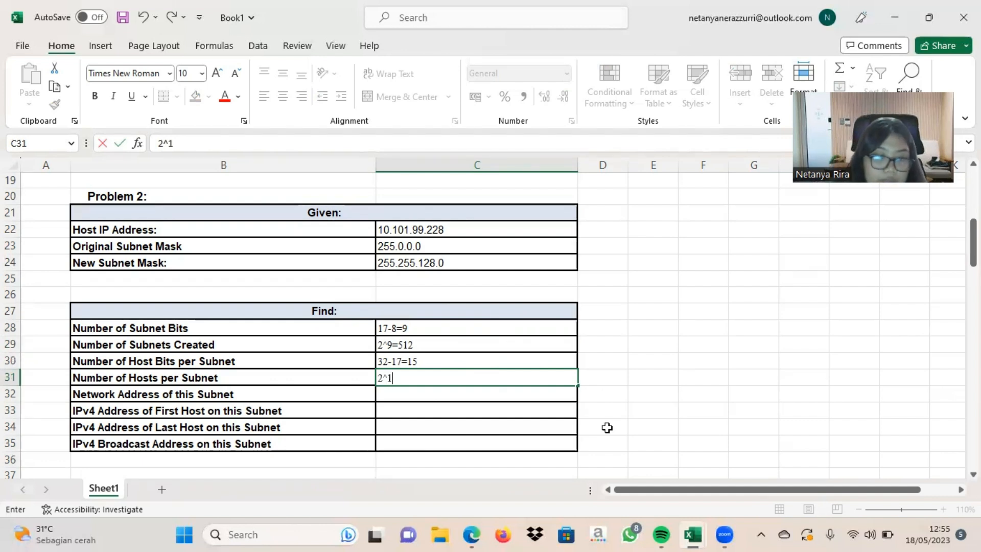
pyautogui.write('5-2=')
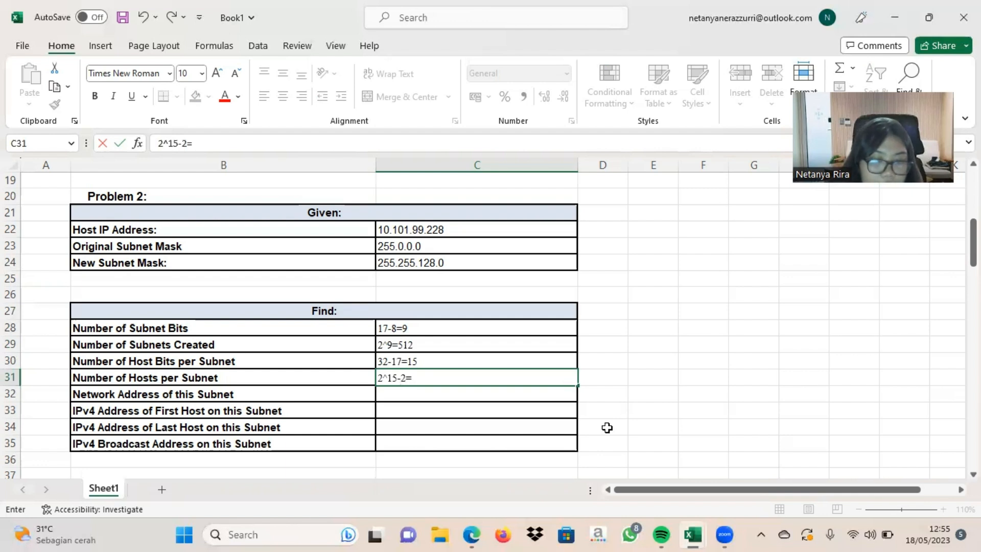
pyautogui.write('32766')
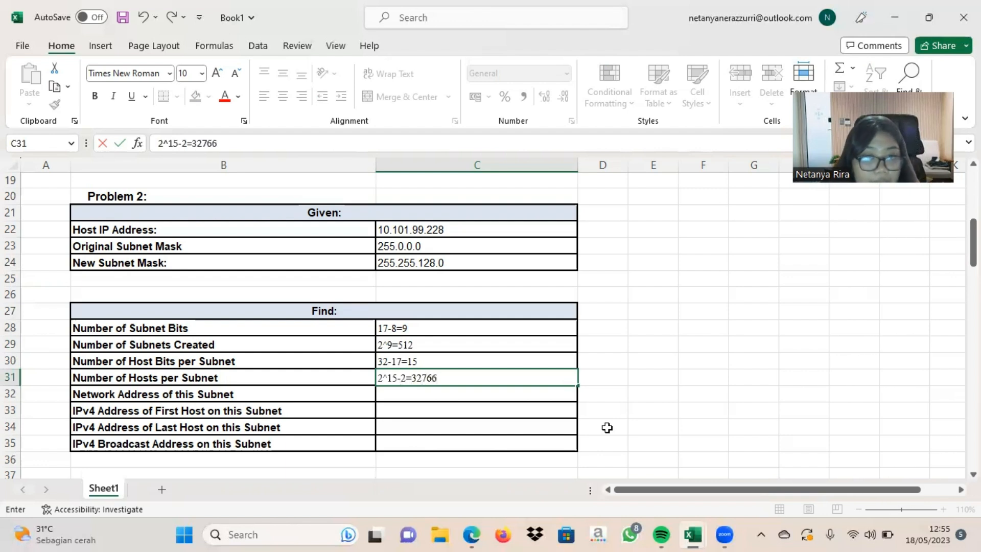
pyautogui.click(337, 393)
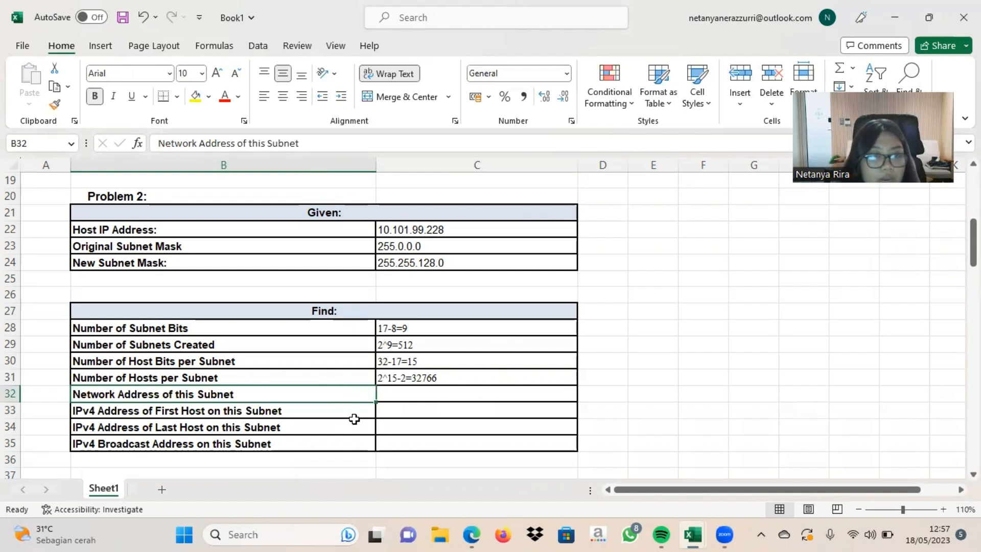
# Step: Switch to Book2's Problem sheet and copy Problem 2's binary IP address from B21:AG21 into the IP Address row starting at B28
pyautogui.hotkey('alt', 'Tab')
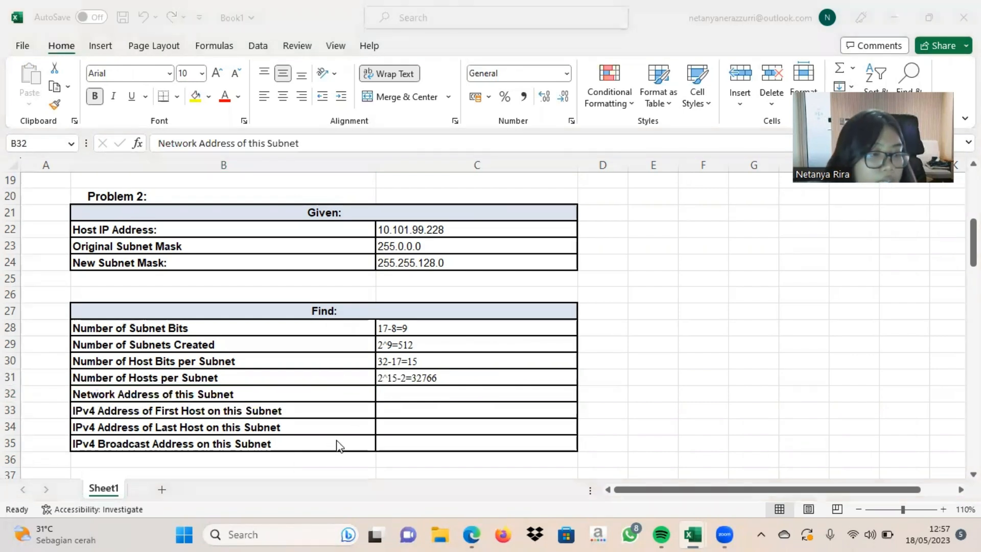
pyautogui.hotkey('alt', 'Tab')
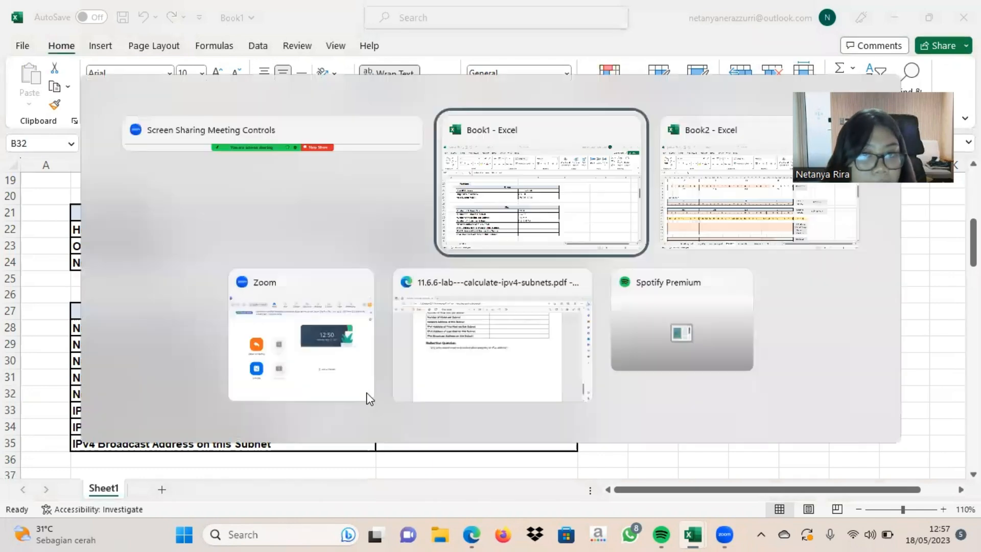
pyautogui.hotkey('alt', 'Tab')
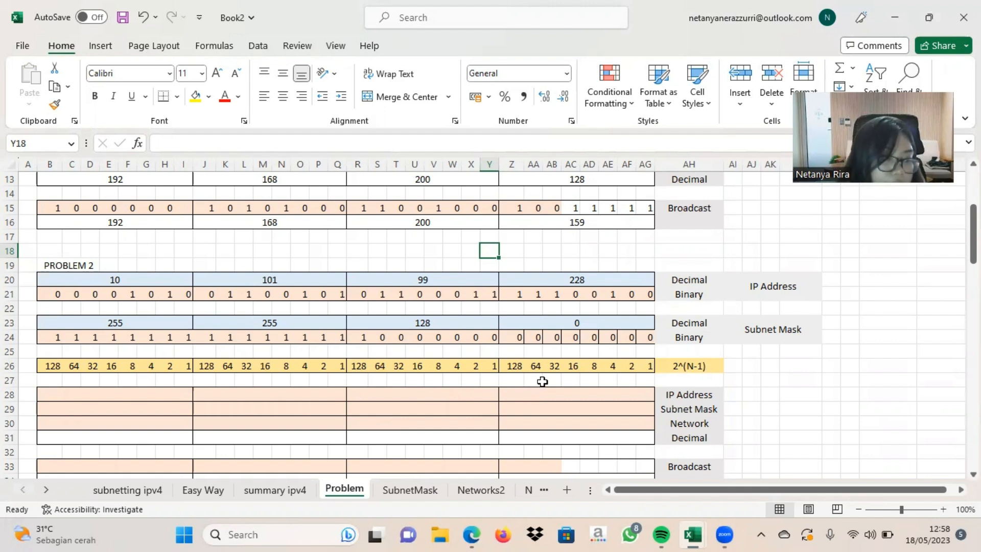
pyautogui.moveTo(55, 294); pyautogui.dragTo(618, 295)
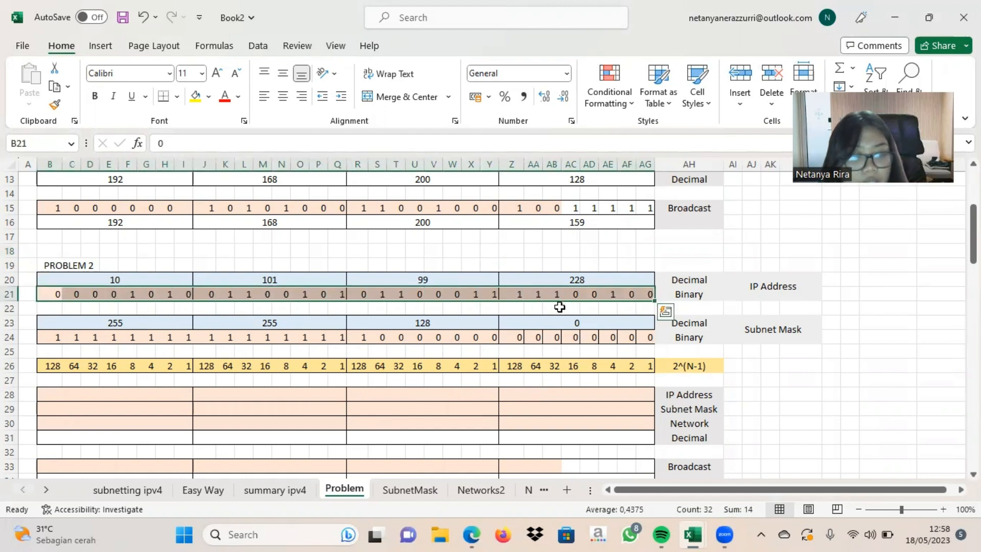
pyautogui.hotkey('ctrl', 'c')
pyautogui.click(46, 395)
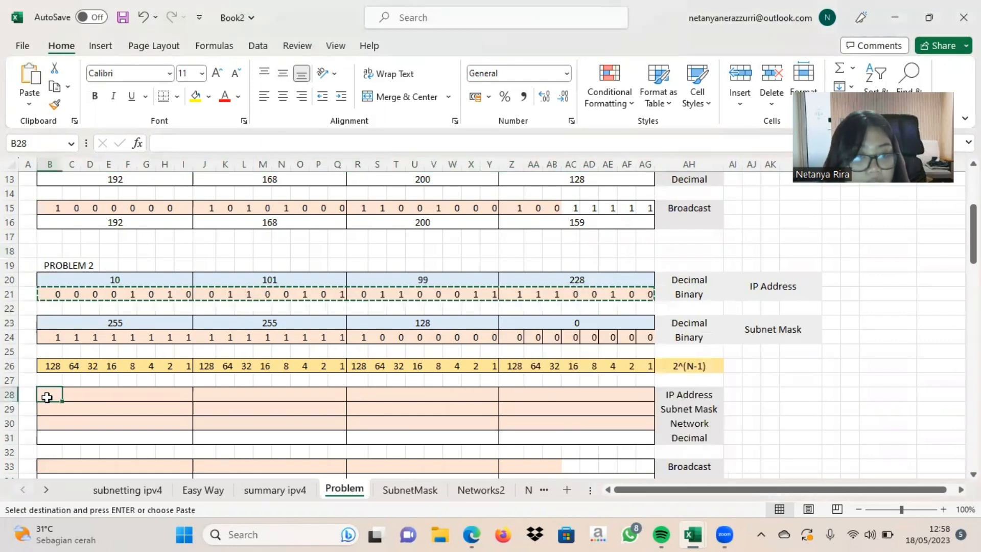
pyautogui.hotkey('ctrl', 'v')
# Step: Copy Problem 2's binary subnet mask from B24:AG24 into the Subnet Mask row starting at B29
pyautogui.moveTo(48, 344); pyautogui.dragTo(649, 337)
pyautogui.hotkey('ctrl', 'c')
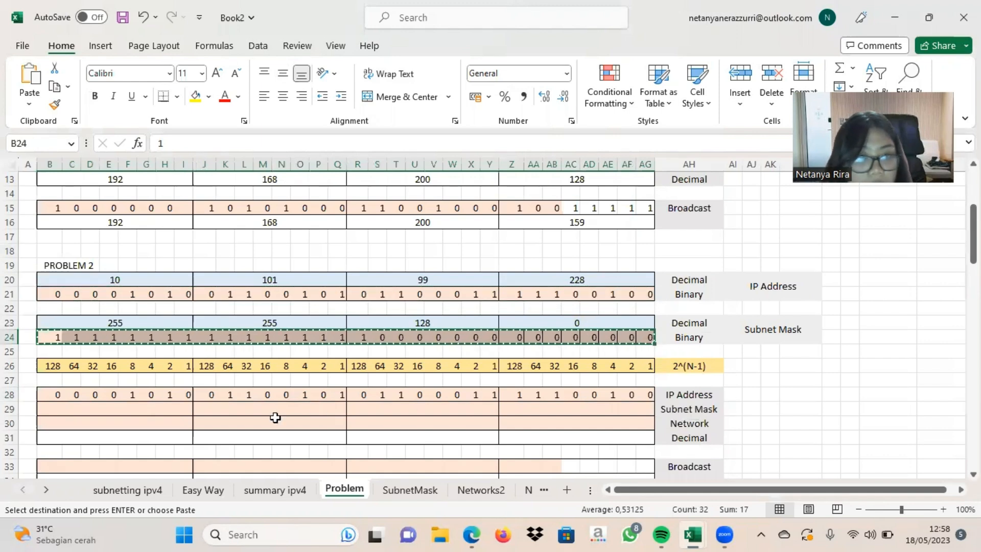
pyautogui.click(60, 404)
pyautogui.hotkey('ctrl', 'v')
pyautogui.press('ctrl')
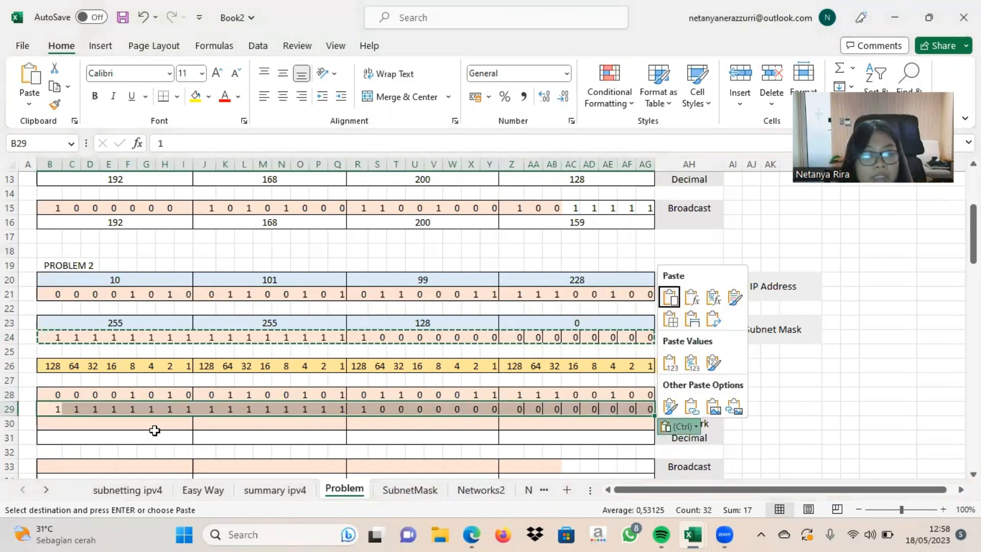
# Step: Copy the first 17 IP address bits from B28:R28 into Problem 2's Network row starting at B30
pyautogui.scroll(-1, 153, 428)
pyautogui.click(234, 385)
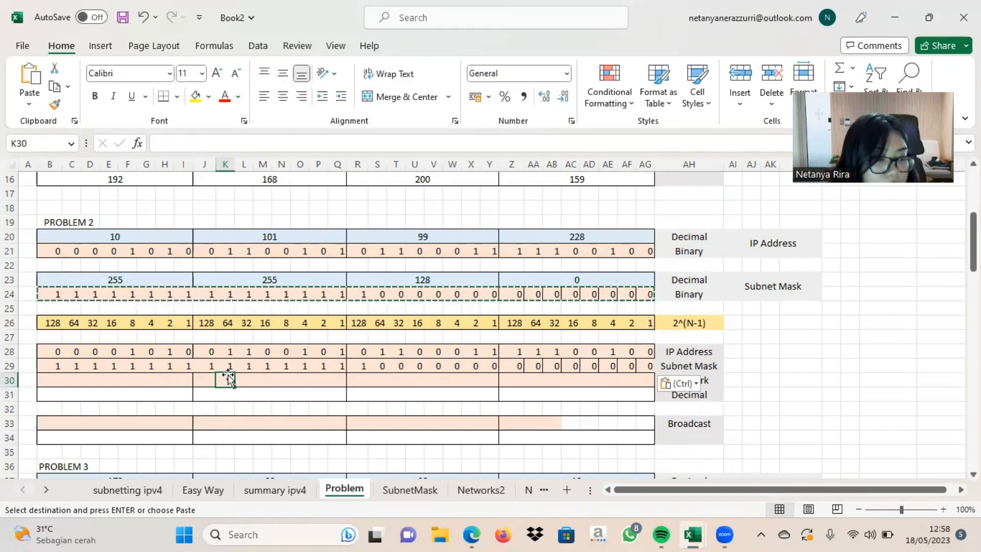
pyautogui.moveTo(56, 351); pyautogui.dragTo(358, 351)
pyautogui.hotkey('ctrl', 'c')
pyautogui.click(53, 381)
pyautogui.hotkey('ctrl', 'v')
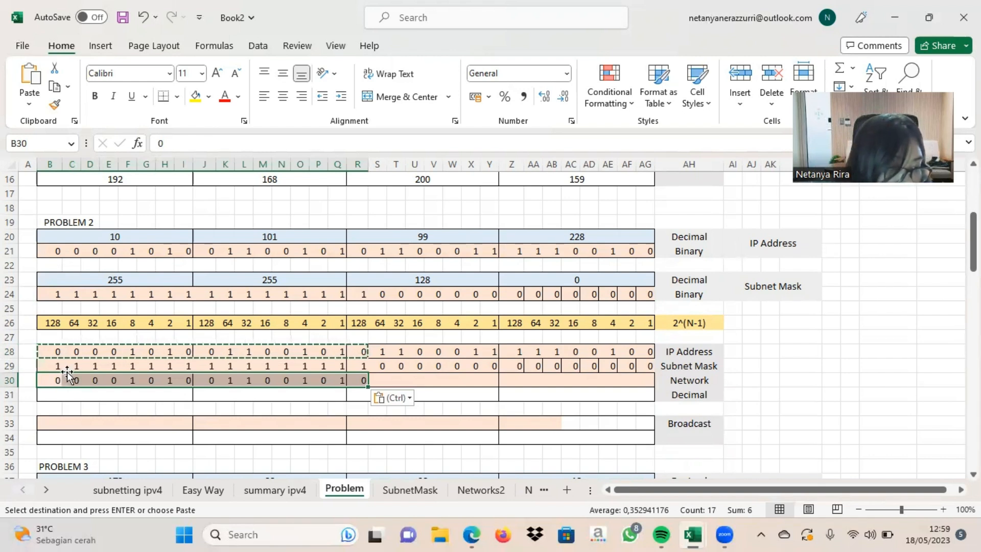
# Step: Fill the remaining 15 host bits of the Network row, S30:AG30, with 0
pyautogui.click(380, 379)
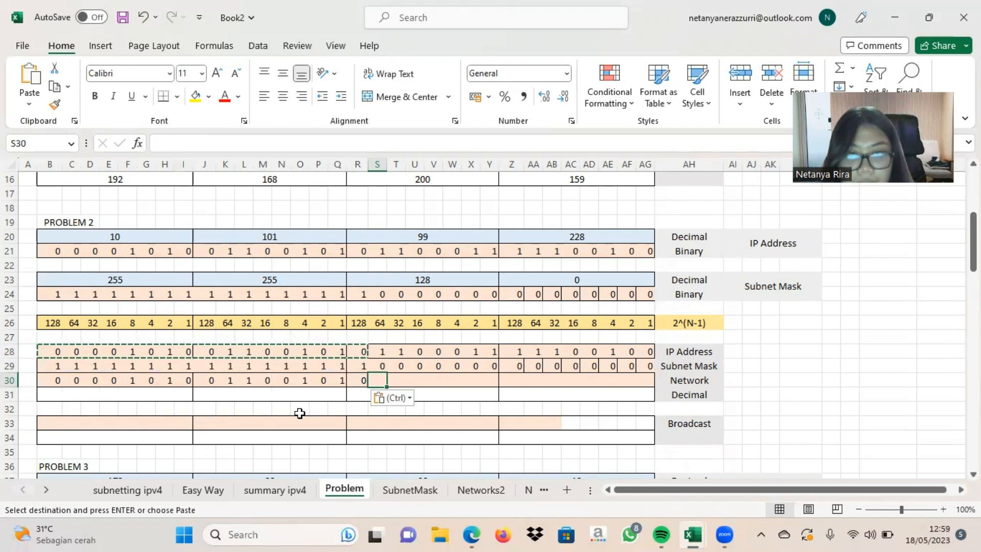
pyautogui.write('0\t0\t0\t0\t0\t0\t0\t0\t0\t0\t0\t0\t0\t0\t0')
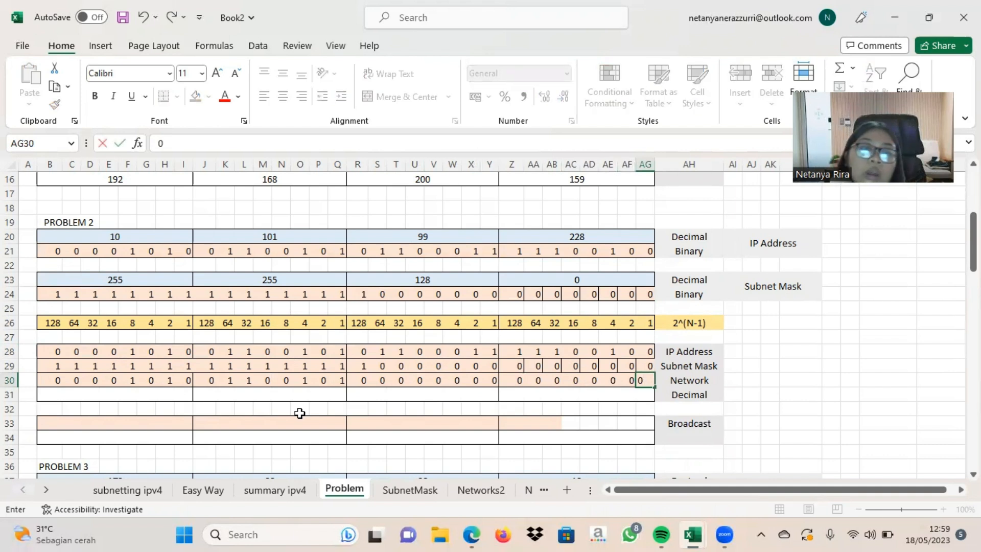
pyautogui.click(460, 393)
# Step: Enter the network address octets 10, 101, 0 and 0 in the Decimal row, row 31
pyautogui.click(531, 396)
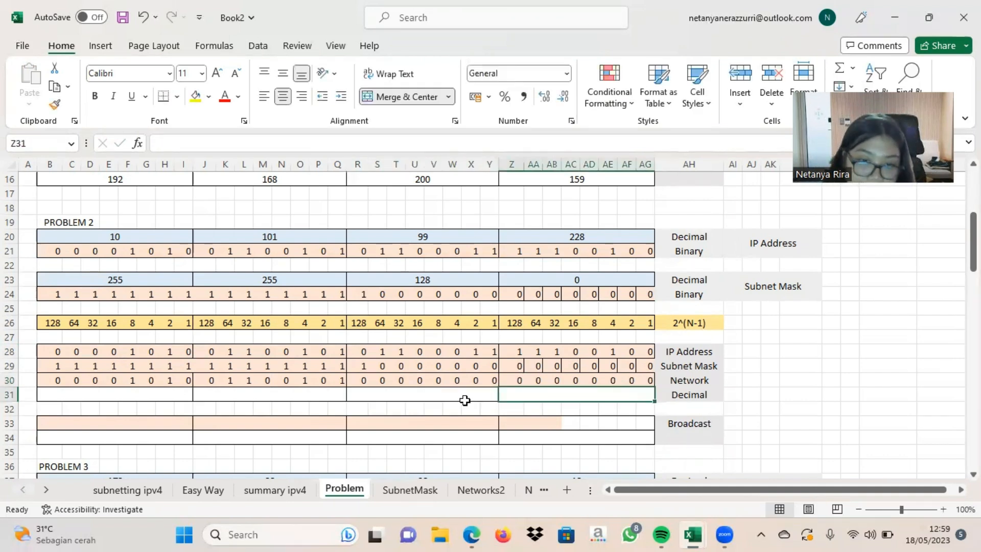
pyautogui.click(457, 405)
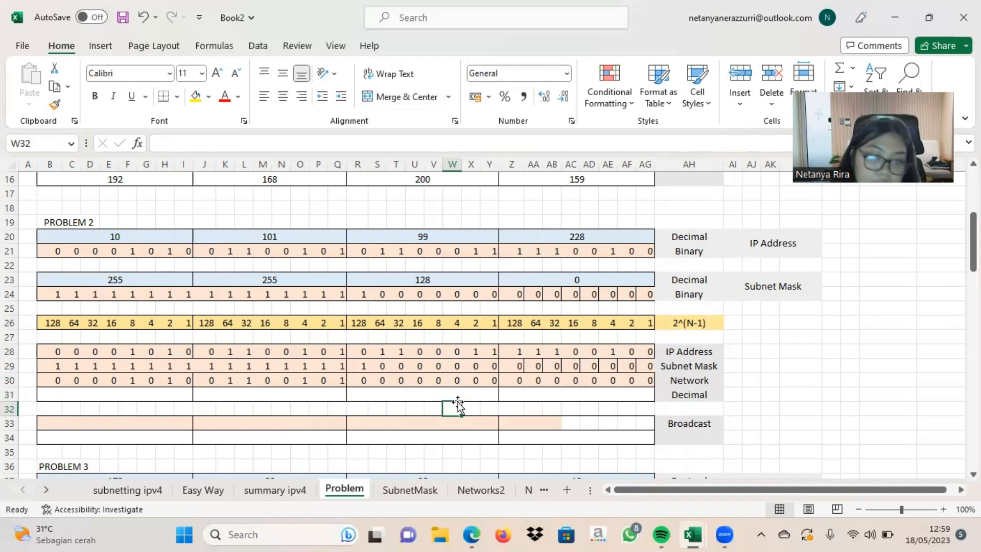
pyautogui.write('0')
pyautogui.press('BackSpace')
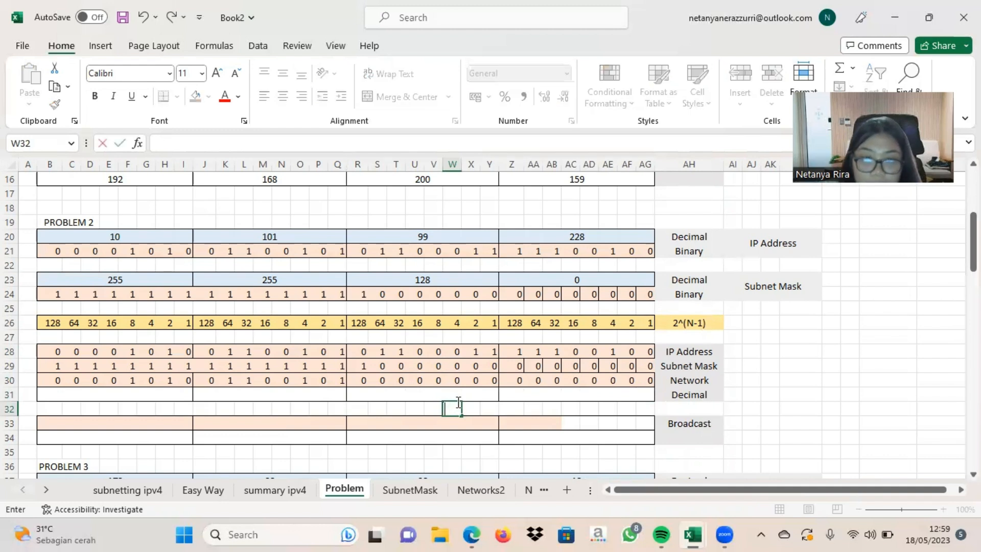
pyautogui.click(423, 394)
pyautogui.write('0')
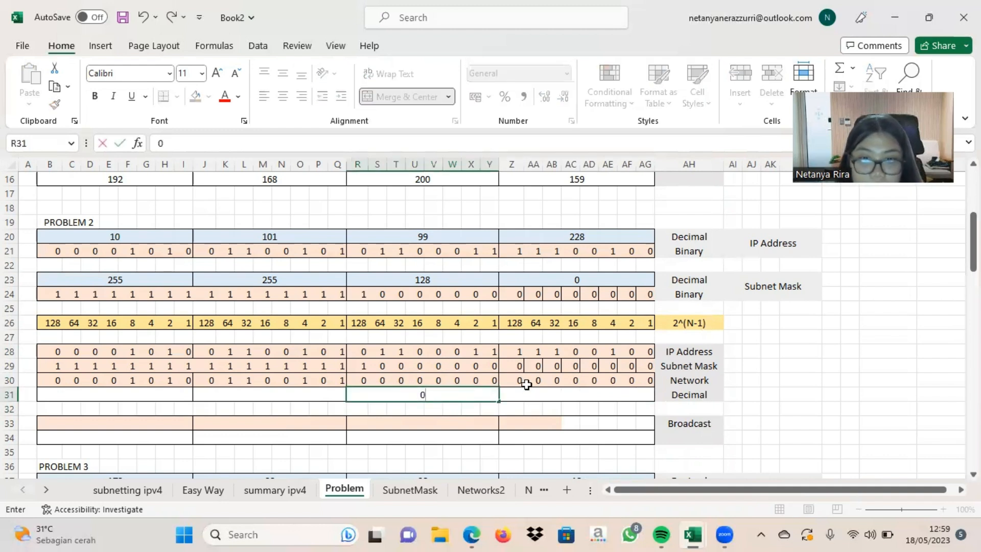
pyautogui.click(565, 393)
pyautogui.write('0')
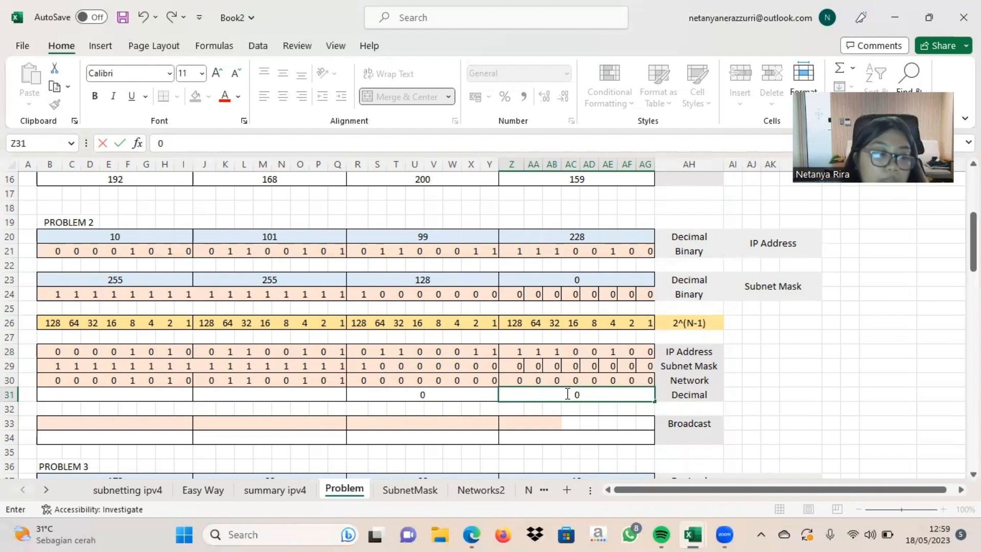
pyautogui.click(140, 394)
pyautogui.write('10')
pyautogui.click(249, 393)
pyautogui.write('10')
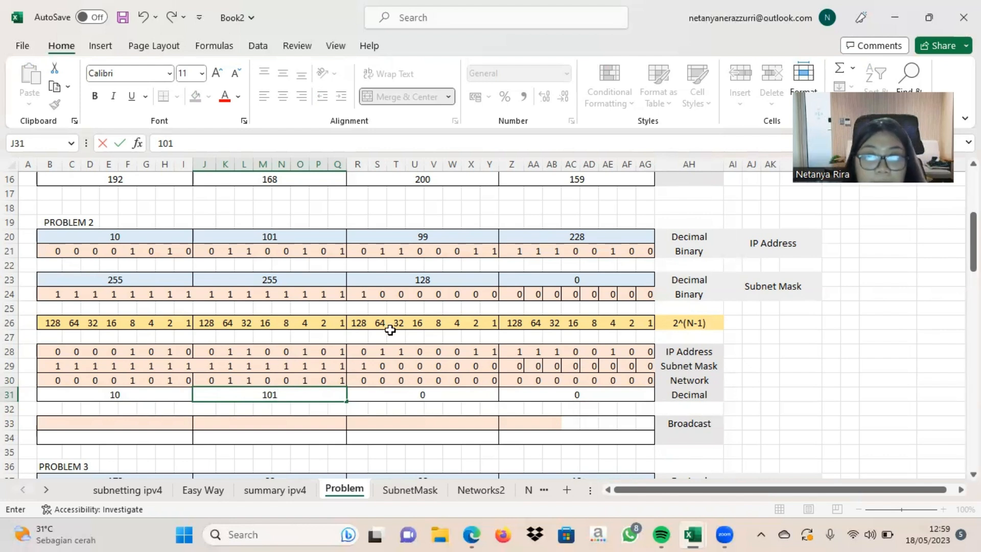
# Step: Copy the first 17 IP address bits from B28:R28 into Problem 2's Broadcast row starting at B33
pyautogui.moveTo(364, 351); pyautogui.dragTo(56, 358)
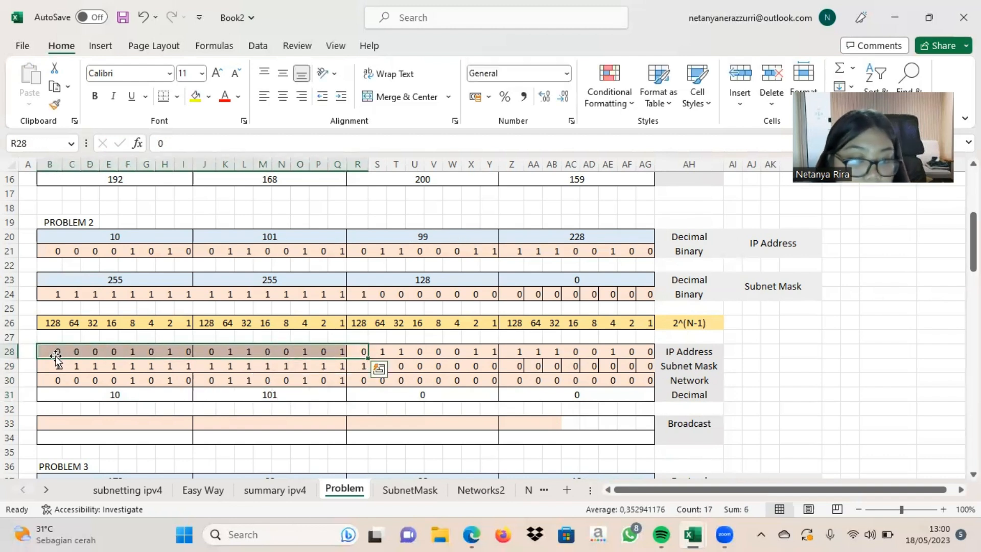
pyautogui.hotkey('ctrl', 'c')
pyautogui.click(48, 422)
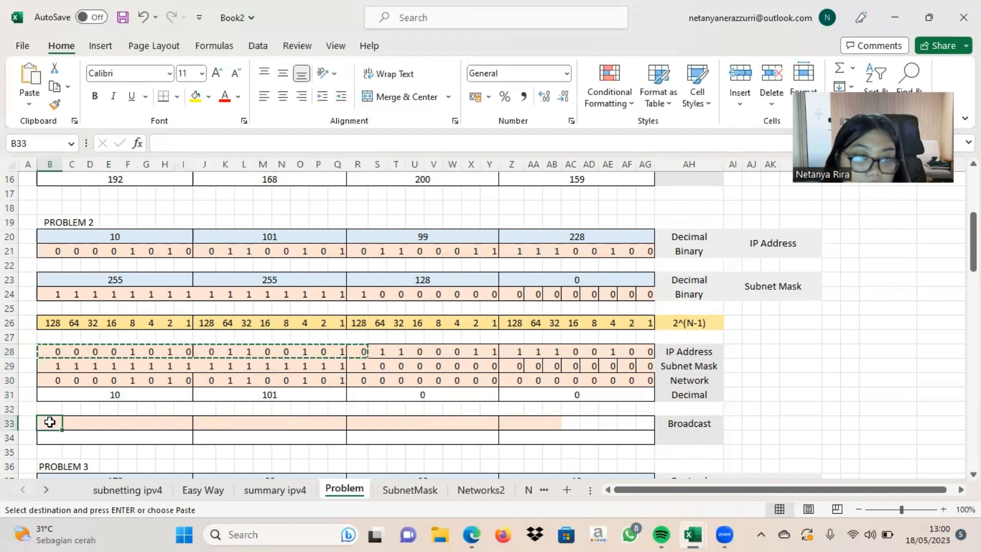
pyautogui.hotkey('ctrl', 'v')
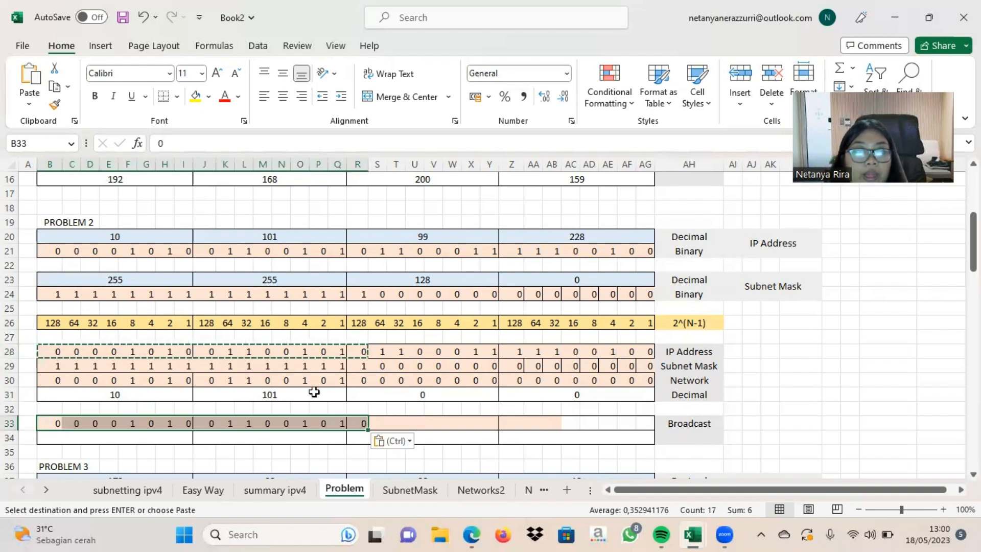
# Step: Fill the remaining 15 host bits of the Broadcast row, S33:AG33, with 1
pyautogui.click(379, 422)
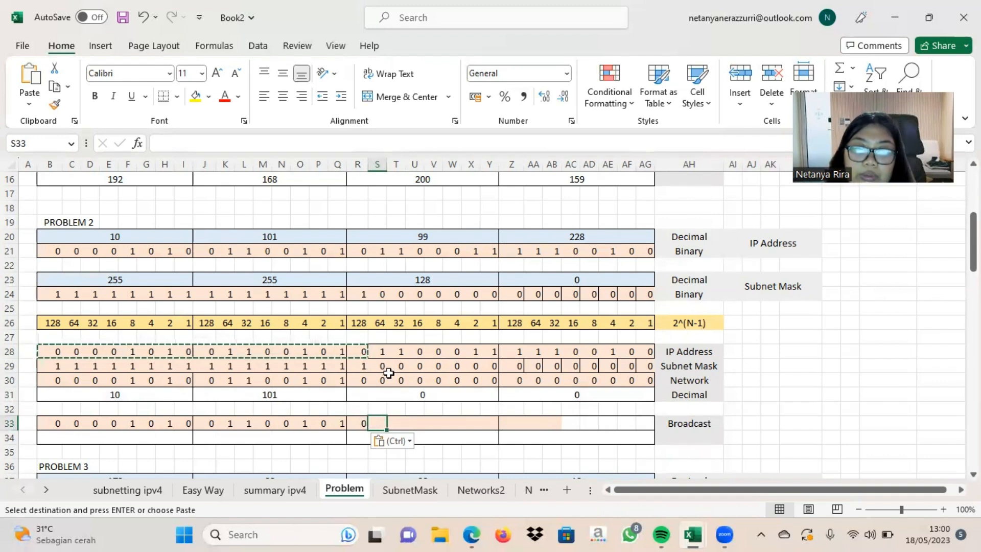
pyautogui.write('1')
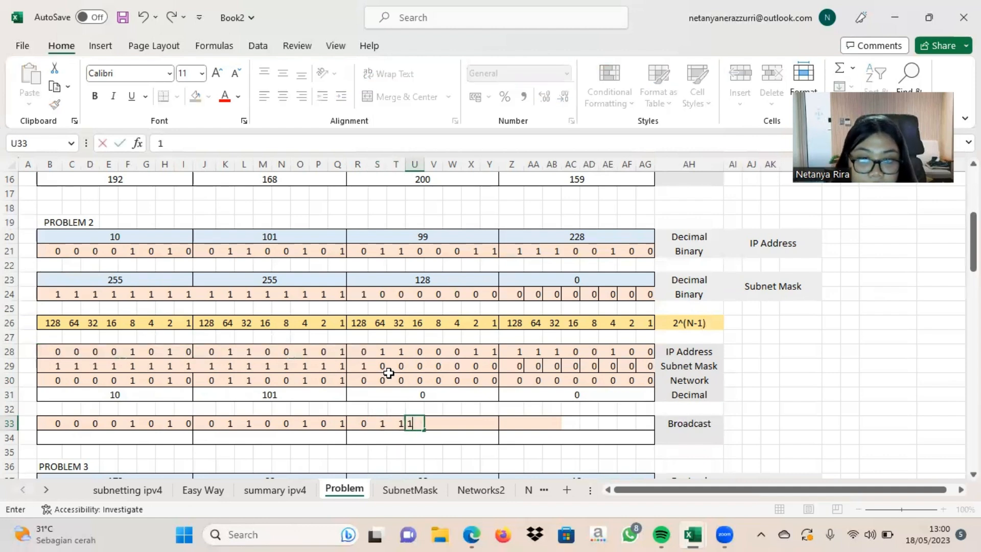
pyautogui.write('\t1\t1\t1\t1\t1')
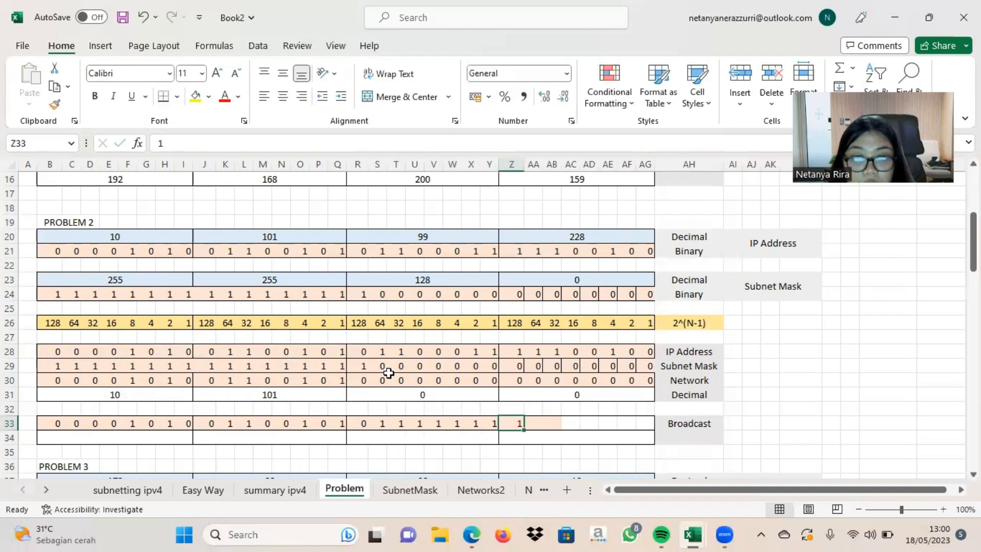
pyautogui.write('\t1\t1\t1\t1\t1\t1\t1\t1\t1')
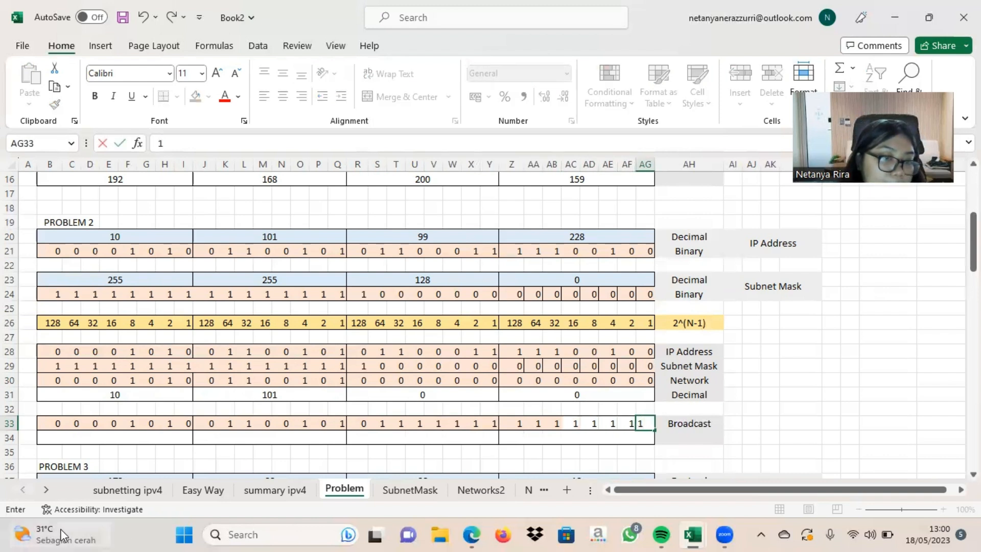
# Step: Enter the broadcast address octets 10, 101, 127 and 255 in row 34 beneath the broadcast bits
pyautogui.click(164, 437)
pyautogui.write('10')
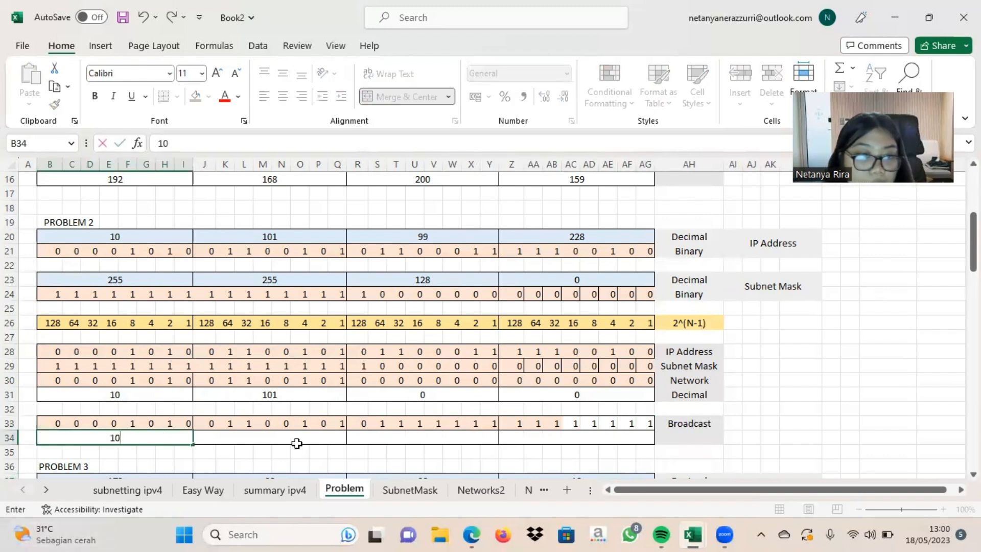
pyautogui.press('Tab')
pyautogui.write('101')
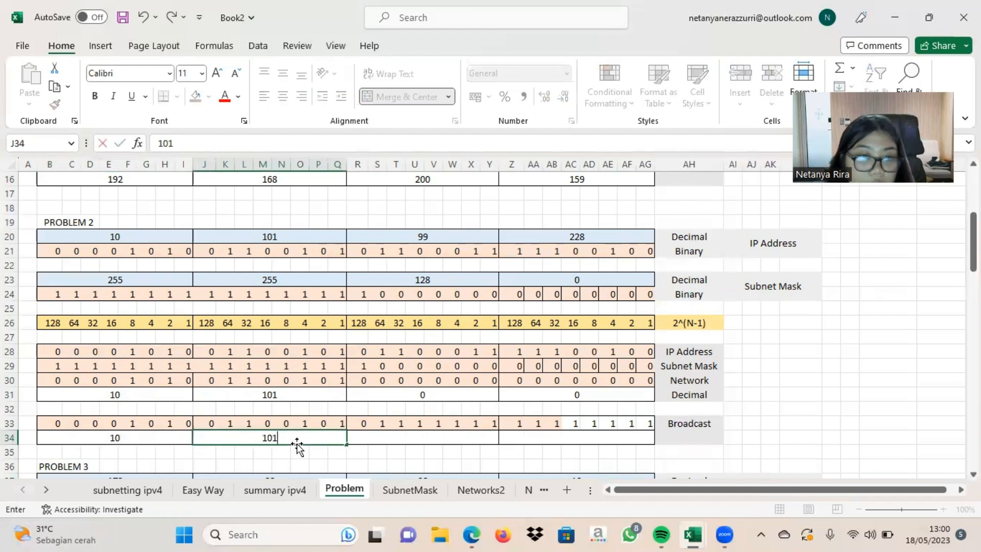
pyautogui.press('Tab')
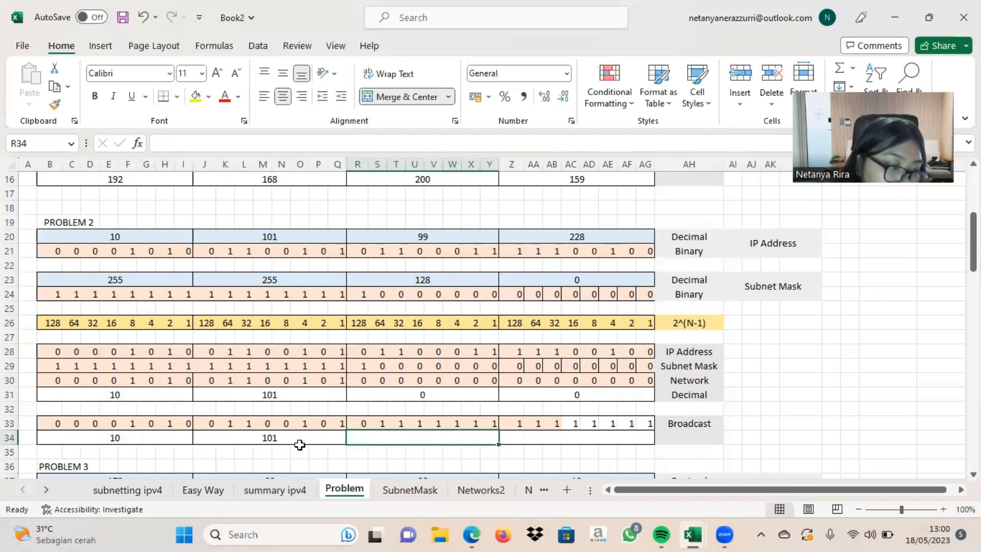
pyautogui.write('127')
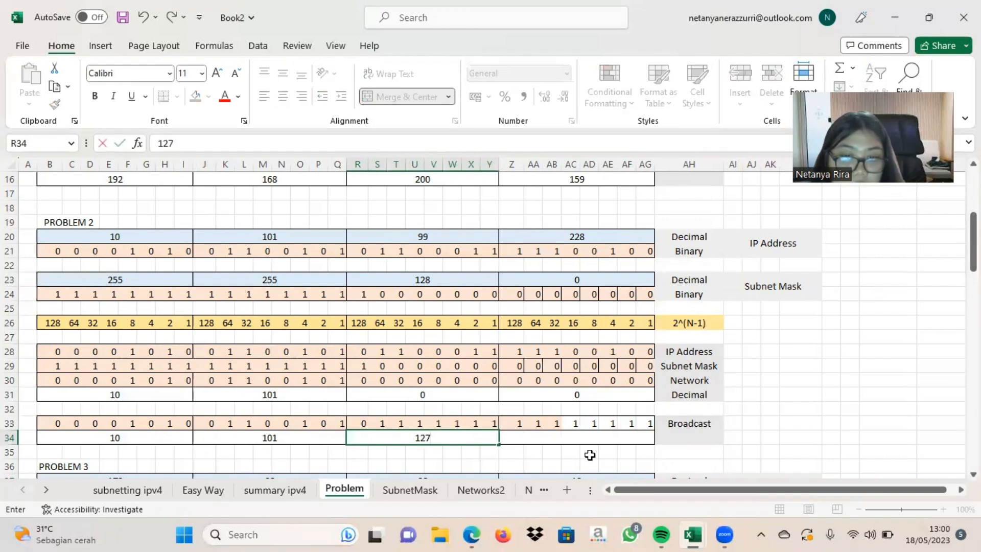
pyautogui.press('Tab')
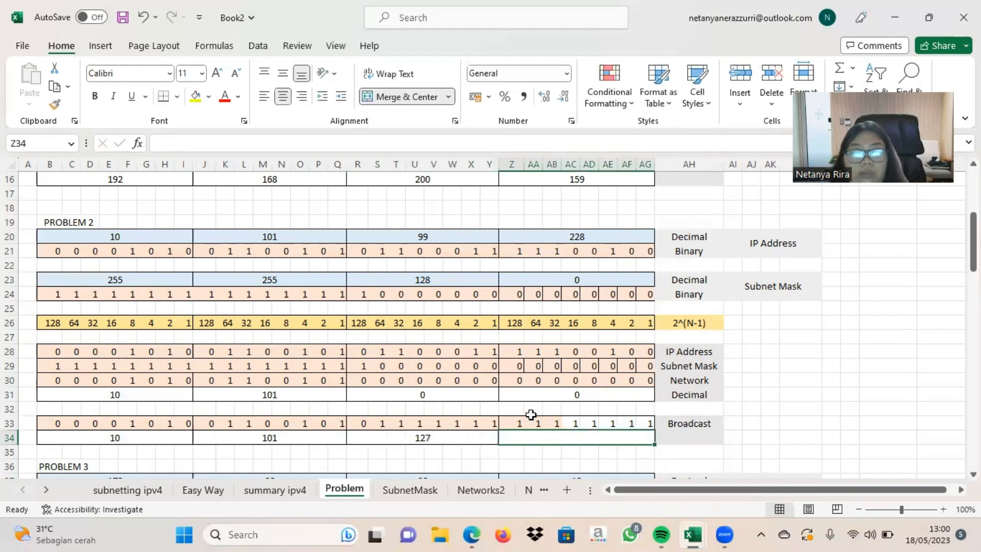
pyautogui.write('255')
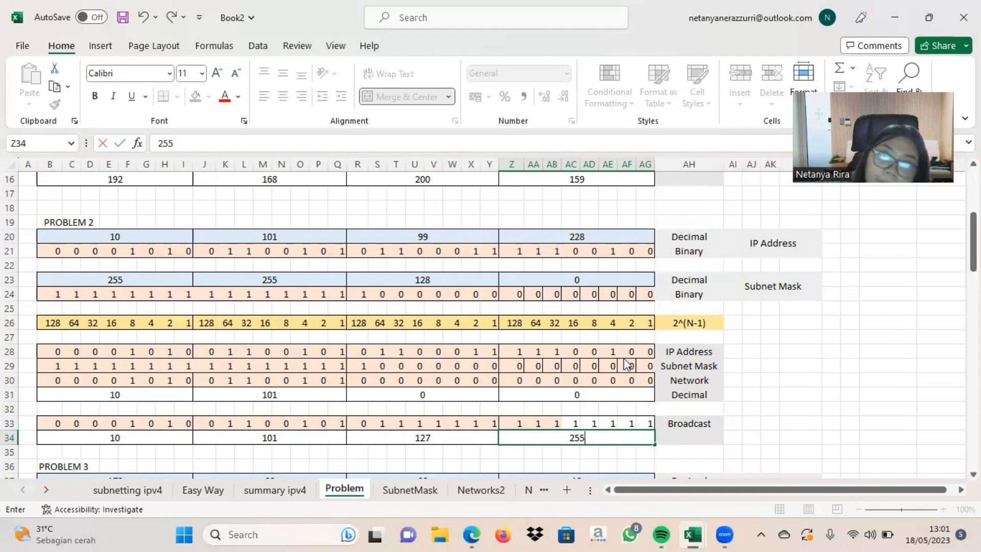
# Step: Switch to Book1 and enter 10.101.0.0 as Problem 2's Network Address of this Subnet in C32
pyautogui.hotkey('alt', 'Tab')
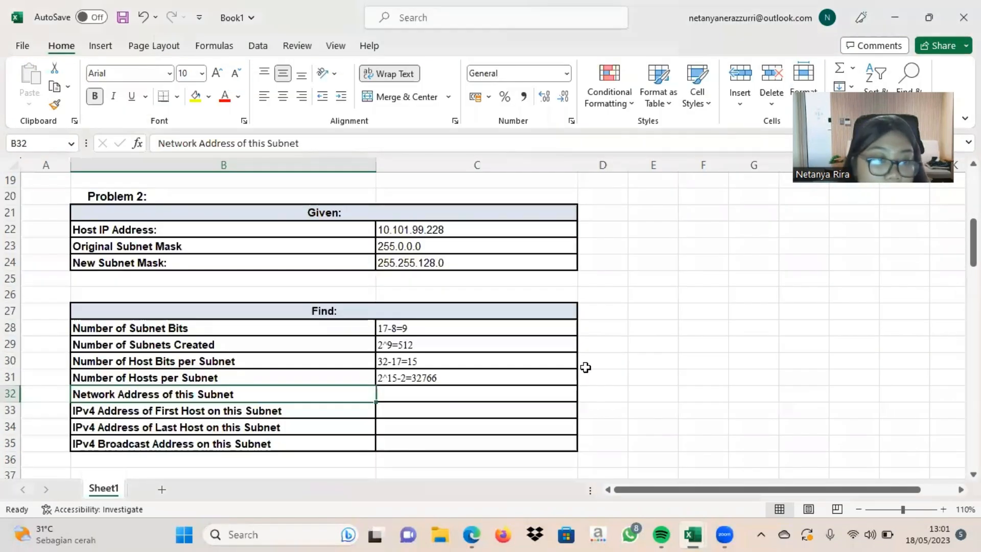
pyautogui.click(459, 400)
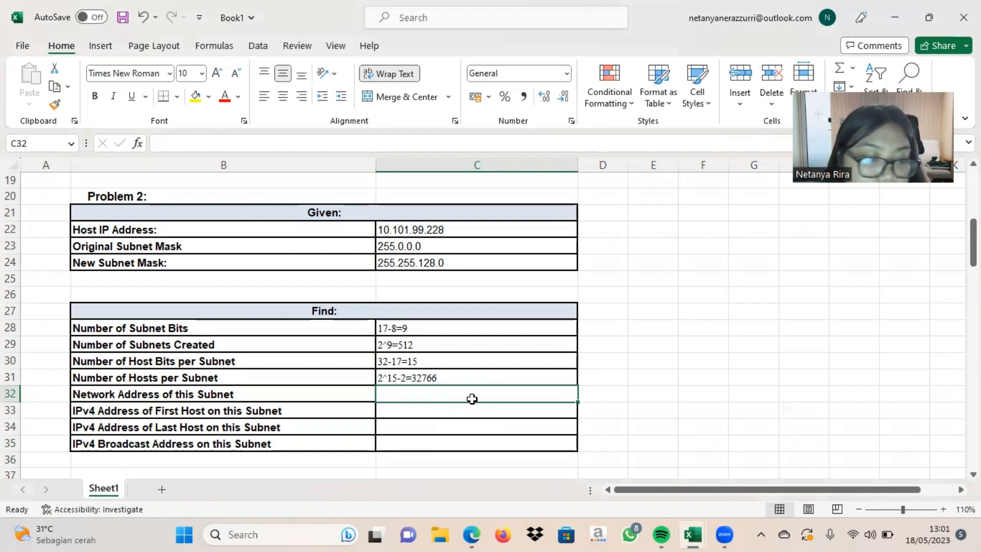
pyautogui.write('10.101.0.0')
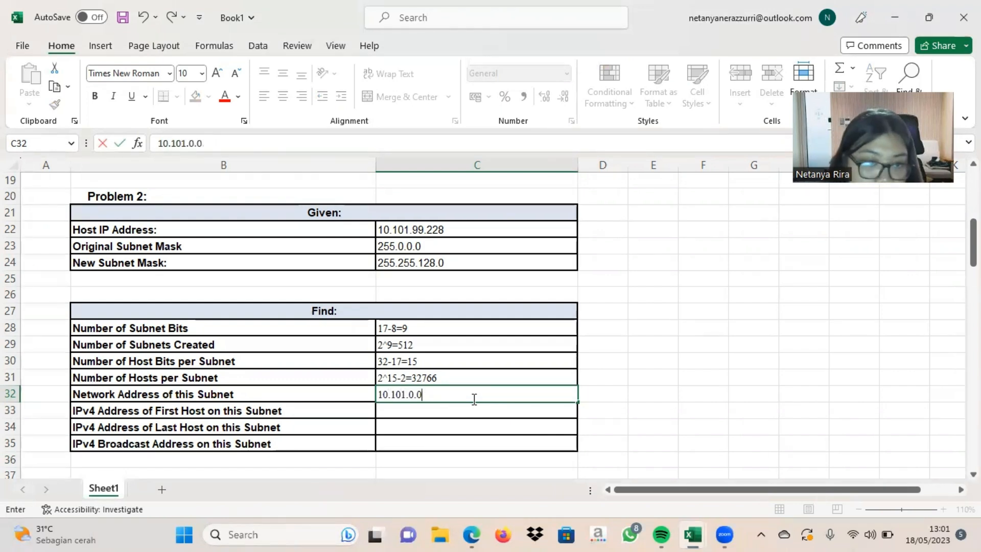
pyautogui.click(457, 455)
# Step: Enter 10.101.127.225 as the IPv4 Broadcast Address on this Subnet in C35
pyautogui.click(449, 443)
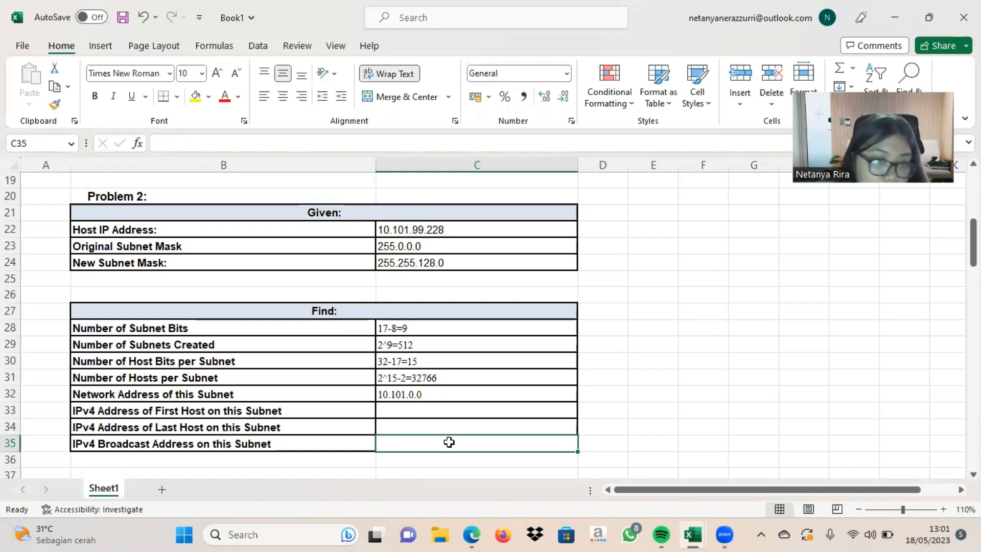
pyautogui.write('10.101.127.225')
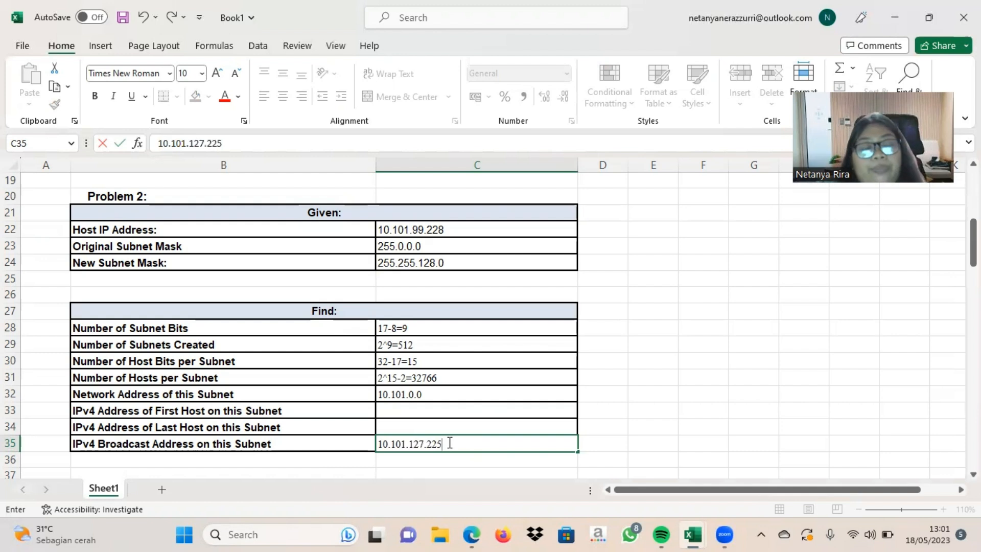
pyautogui.click(420, 412)
# Step: Left-align Problem 2's answer cells C28:C35
pyautogui.moveTo(513, 329); pyautogui.dragTo(526, 444)
pyautogui.click(264, 96)
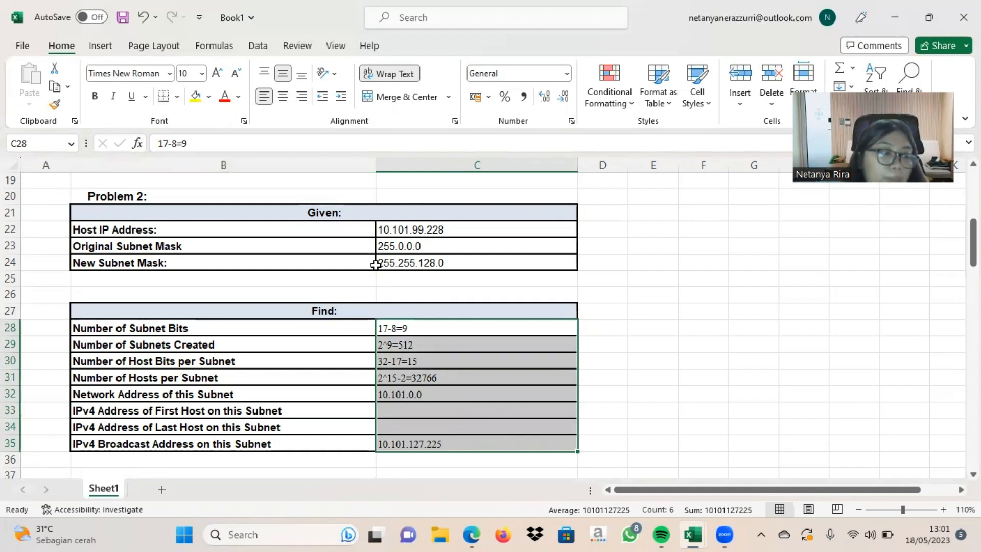
pyautogui.click(371, 377)
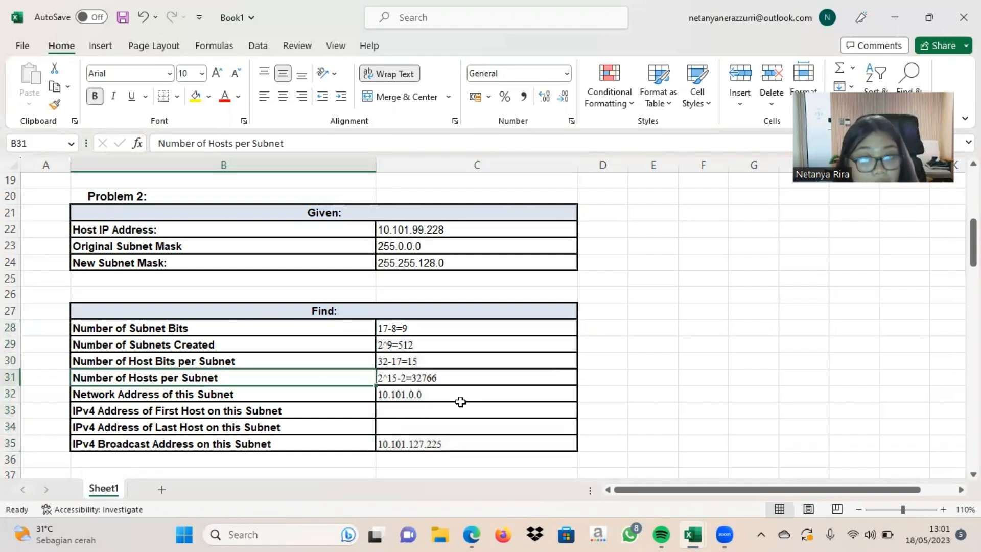
# Step: Enter 10.101.0.1 as the IPv4 Address of First Host on this Subnet in C33
pyautogui.click(435, 395)
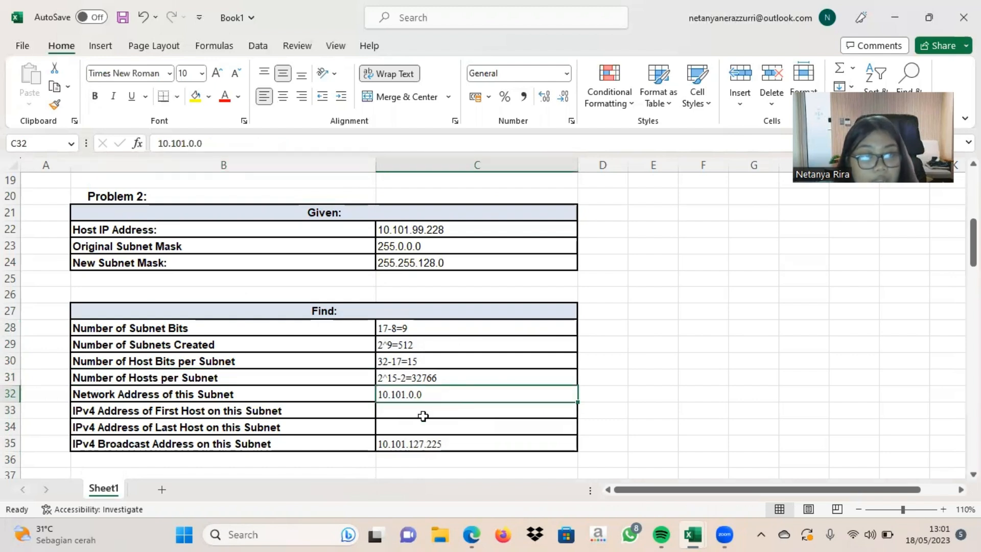
pyautogui.click(416, 409)
pyautogui.write('10.101.0.1')
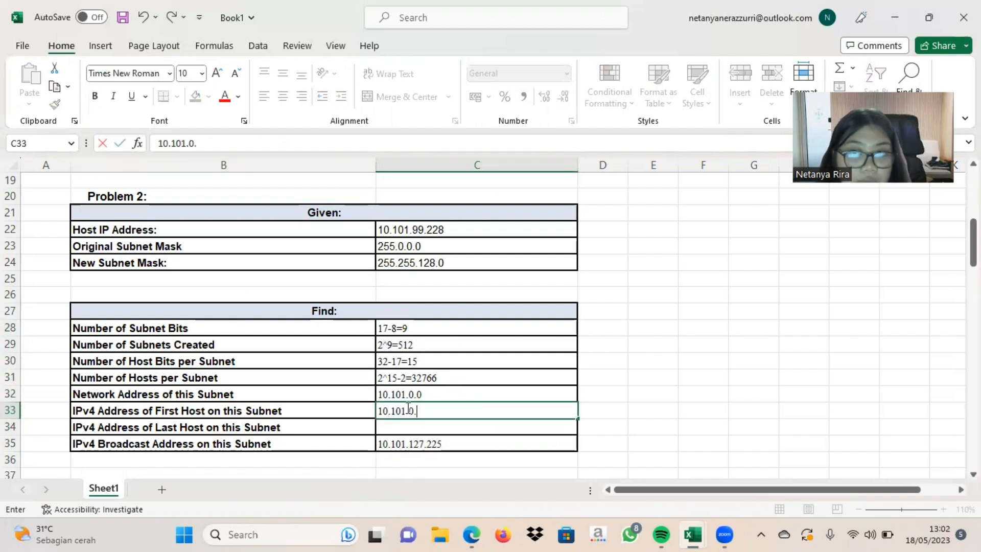
pyautogui.click(442, 429)
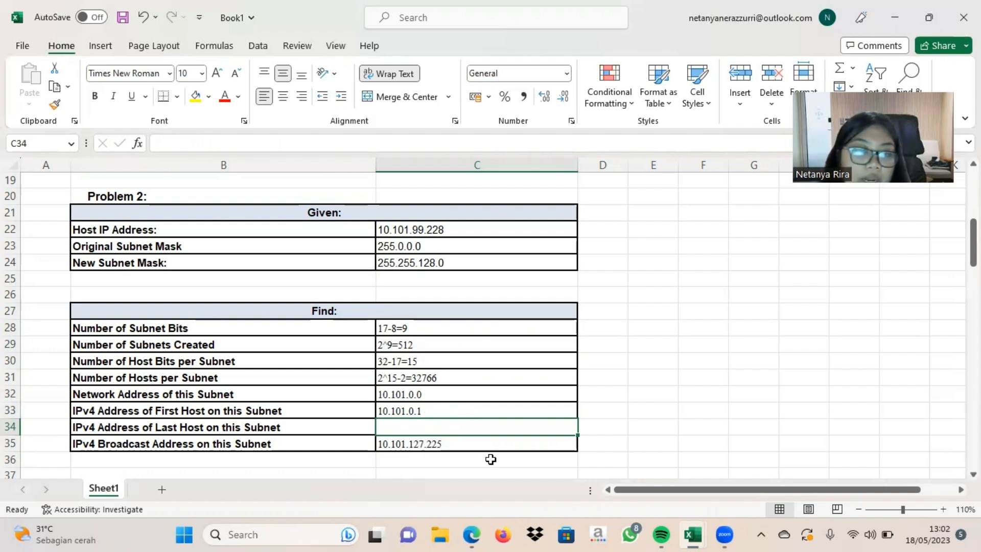
# Step: Enter 10.101.127.224 as Problem 2's IPv4 Address of Last Host on this Subnet in C34
pyautogui.click(469, 442)
pyautogui.click(461, 427)
pyautogui.write('10')
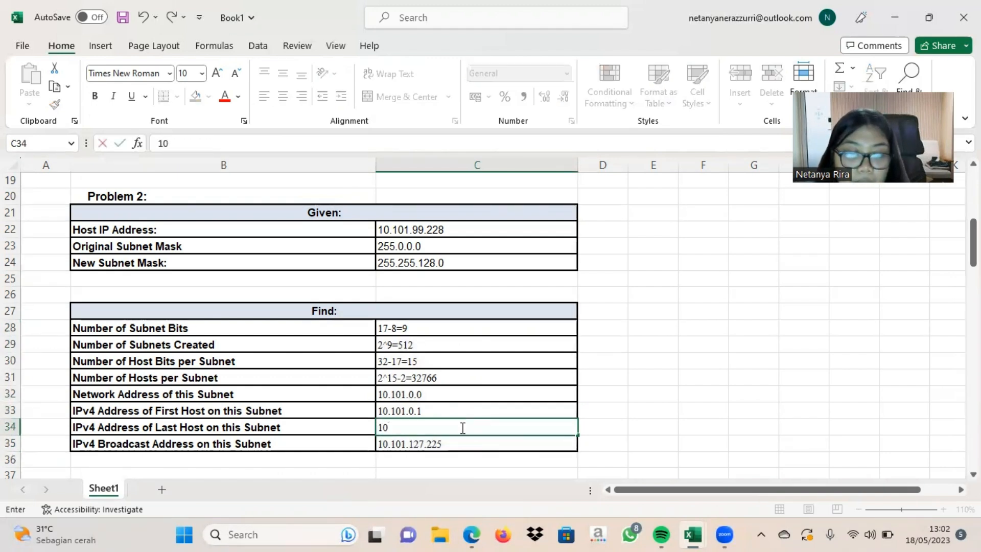
pyautogui.write('.101.127.')
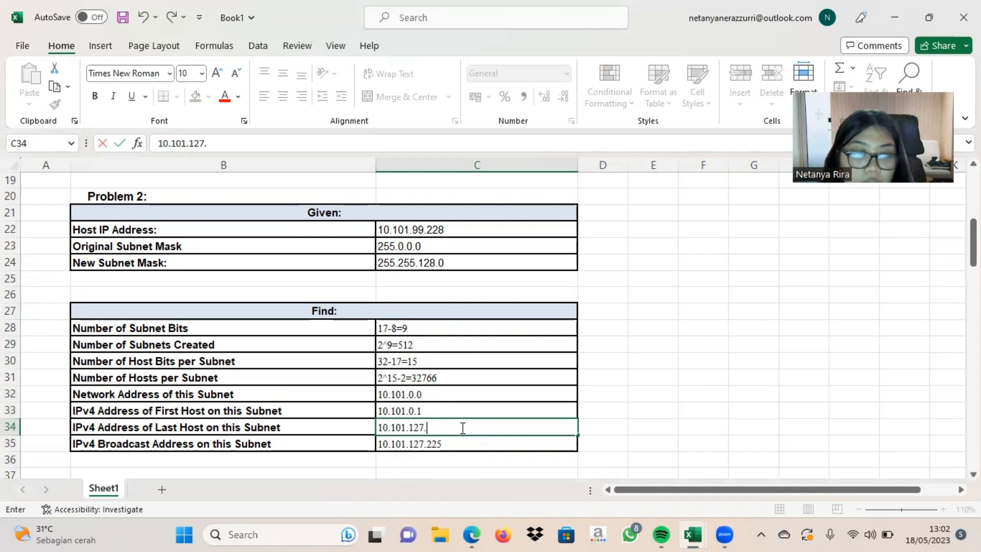
pyautogui.write('224')
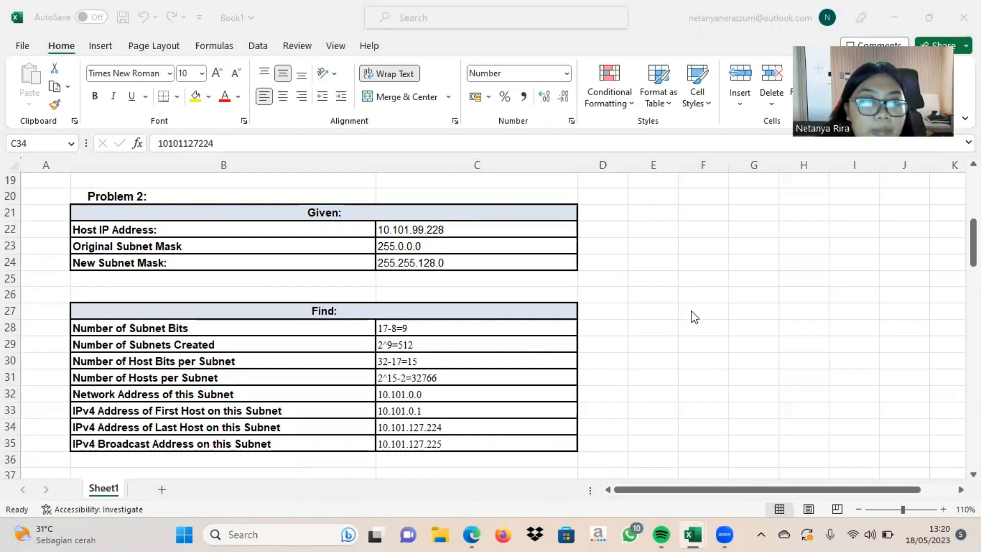
# Step: Review Problem 3's given host address and subnet masks along with the values to find
pyautogui.scroll(-4, 693, 315)
pyautogui.scroll(-2, 693, 317)
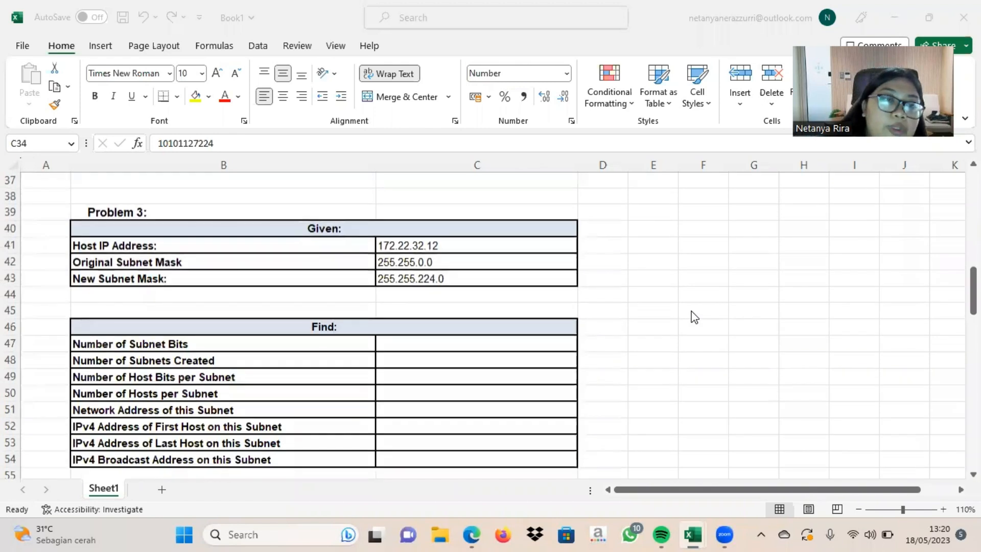
pyautogui.scroll(-1, 692, 317)
pyautogui.scroll(1, 693, 317)
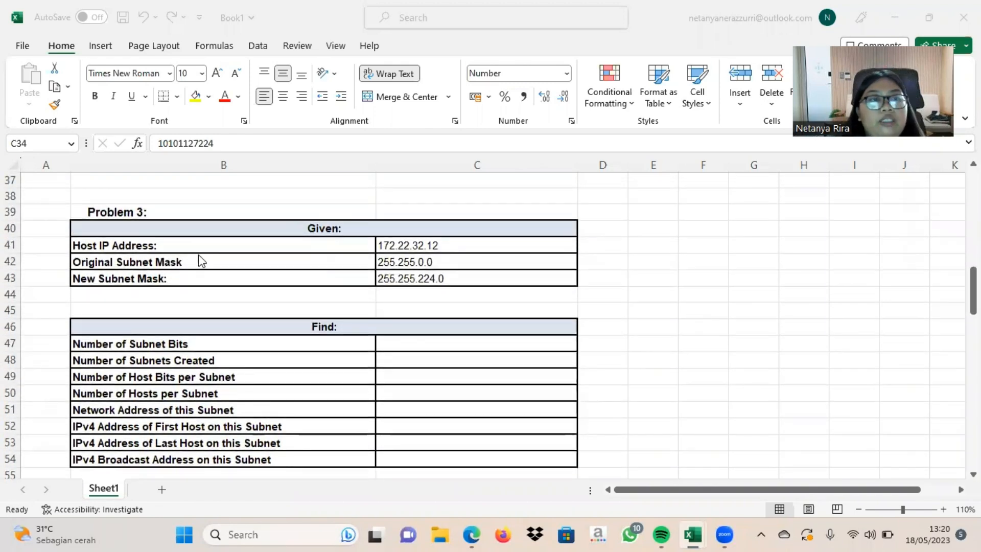
pyautogui.doubleClick(225, 341)
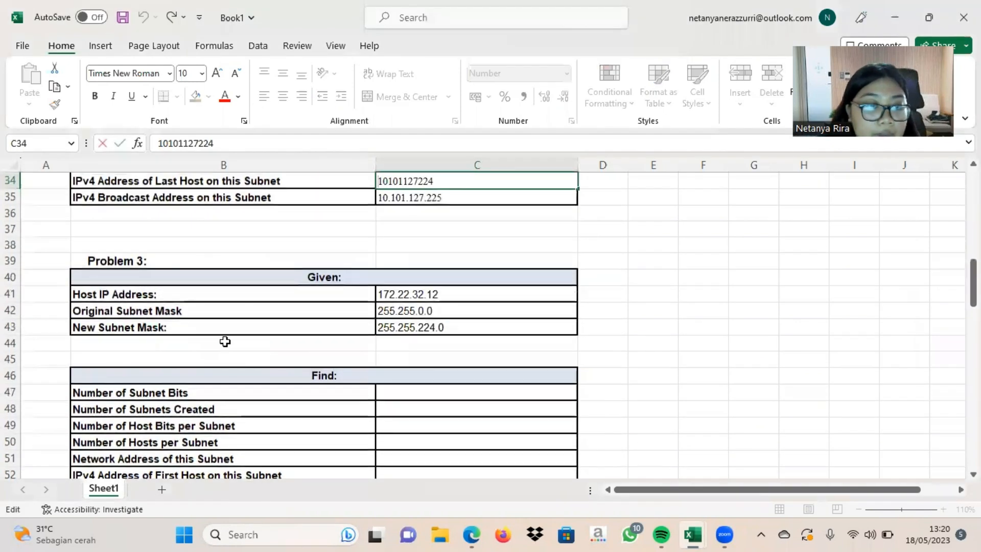
pyautogui.click(241, 400)
pyautogui.click(254, 388)
pyautogui.scroll(-2, 259, 377)
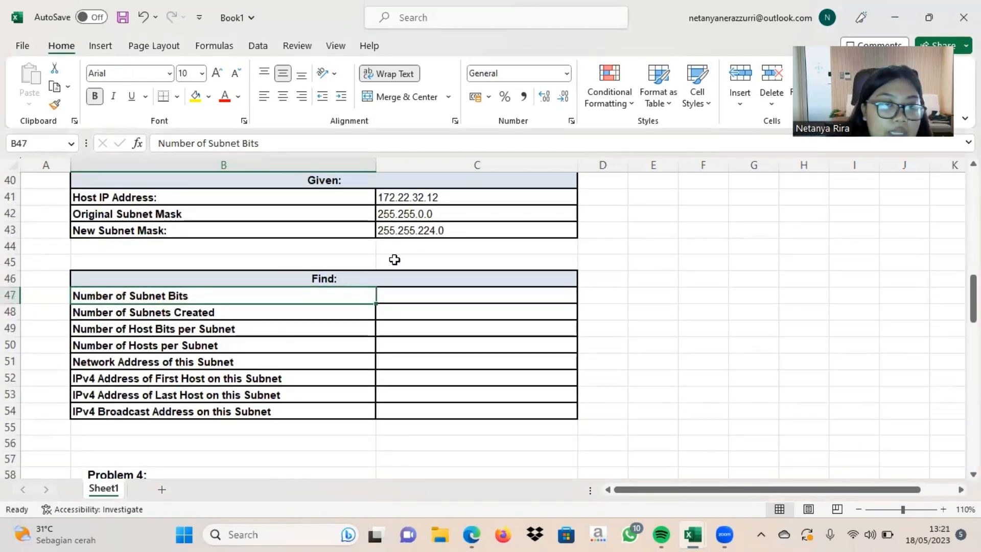
# Step: Look up the prefix length of Problem 3's new subnet mask 255.255.224.0 in Book2's SubnetMask sheet
pyautogui.click(407, 295)
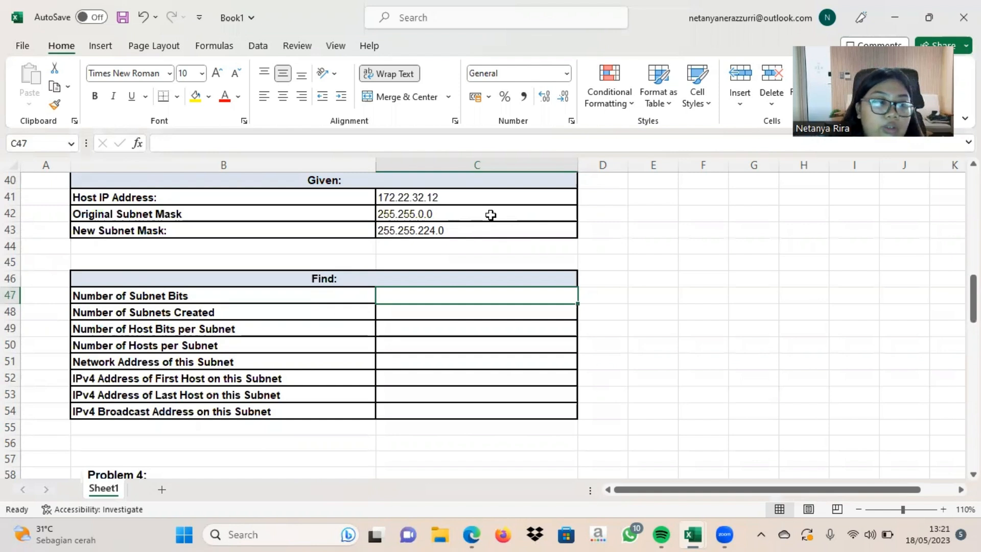
pyautogui.click(495, 235)
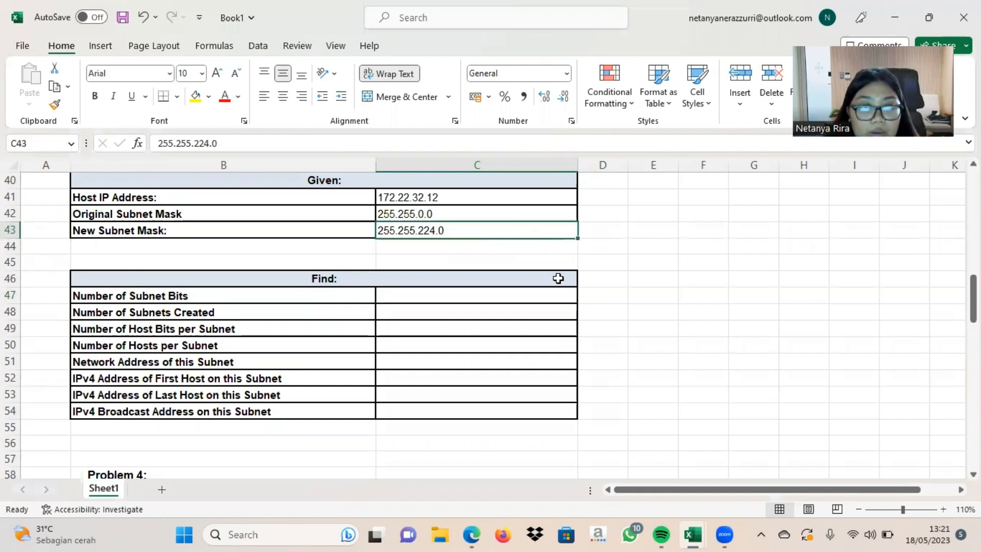
pyautogui.moveTo(695, 535)
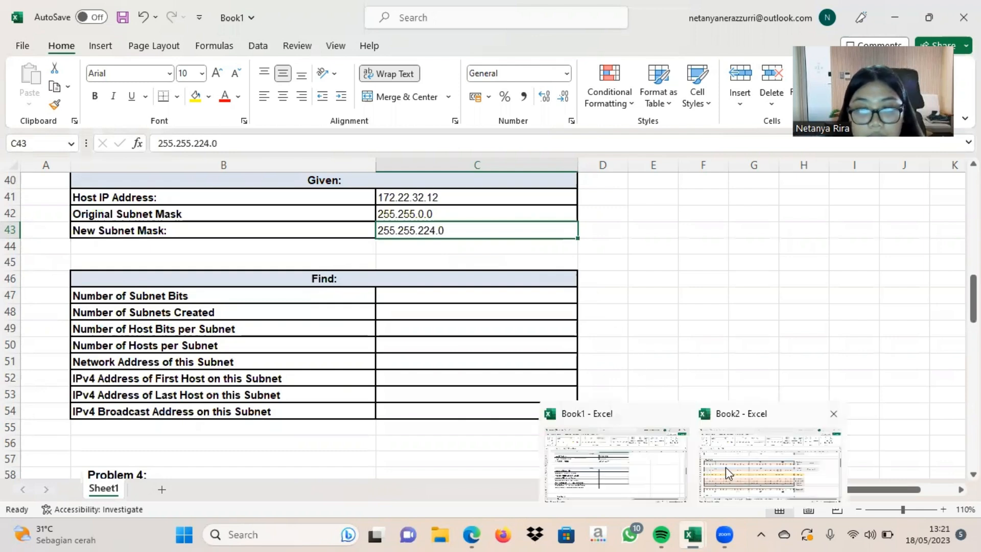
pyautogui.click(723, 480)
pyautogui.click(409, 489)
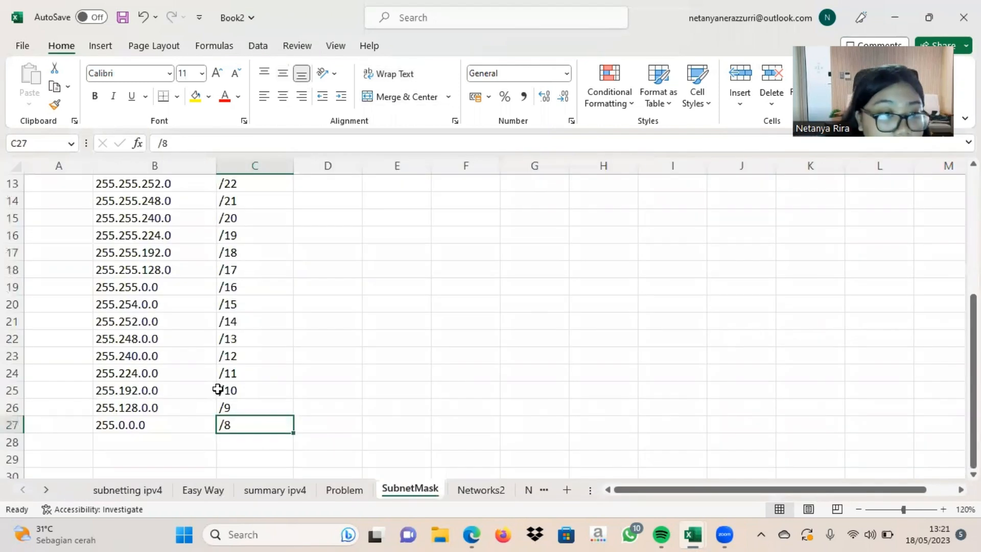
pyautogui.click(166, 238)
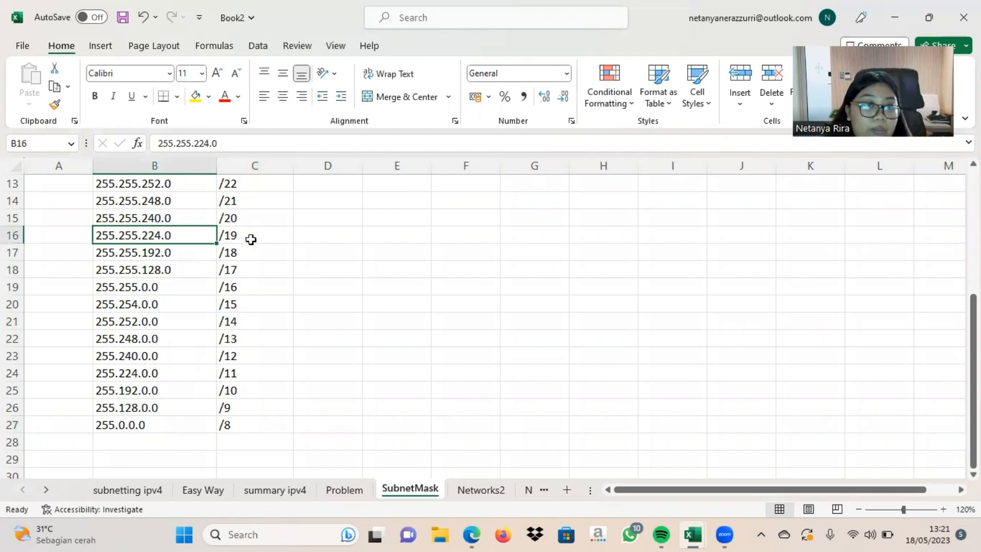
# Step: Enter 19-16=3 as Number of Subnet Bits in Book1's C47, looking up original mask 255.255.0.0 in Book2's SubnetMask sheet
pyautogui.hotkey('alt', 'Tab')
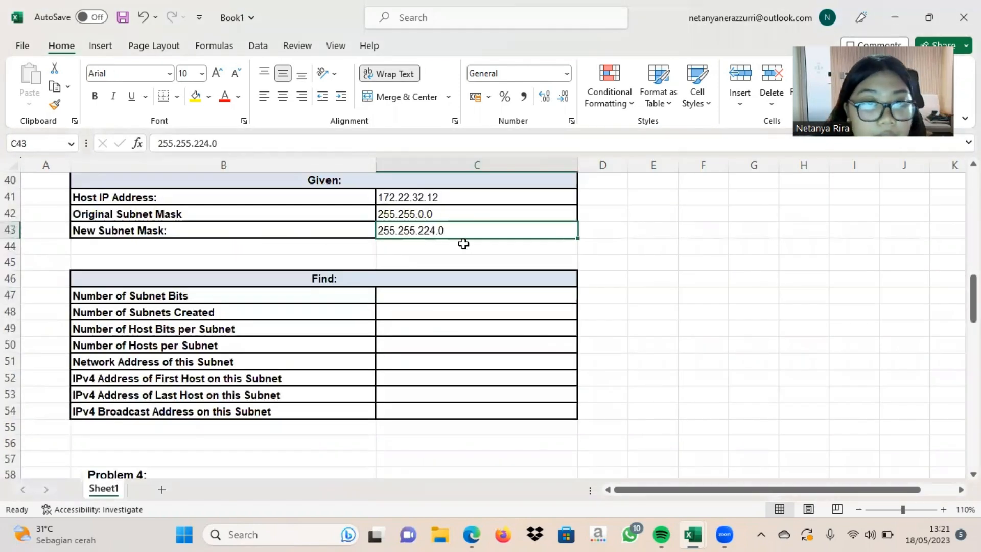
pyautogui.click(456, 294)
pyautogui.write('19-')
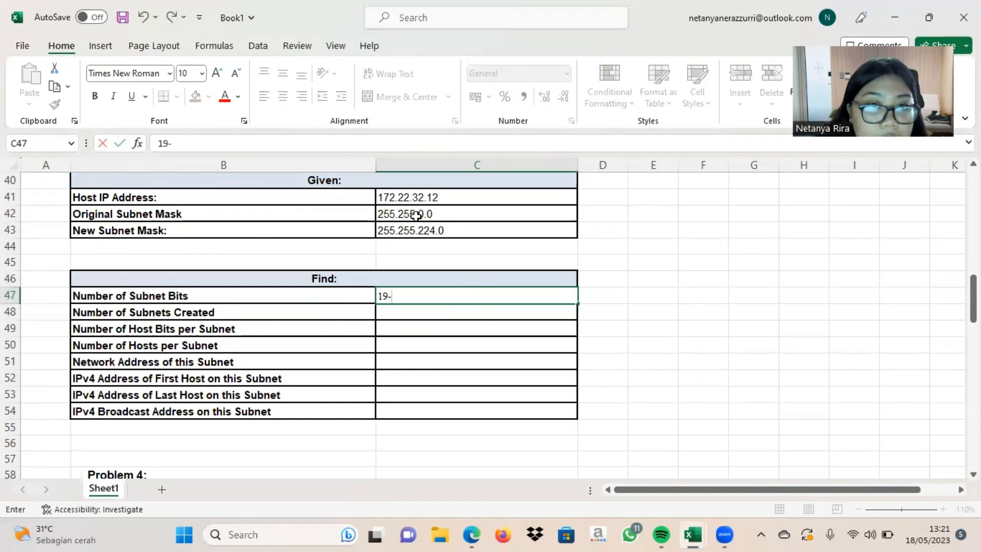
pyautogui.hotkey('alt', 'Tab')
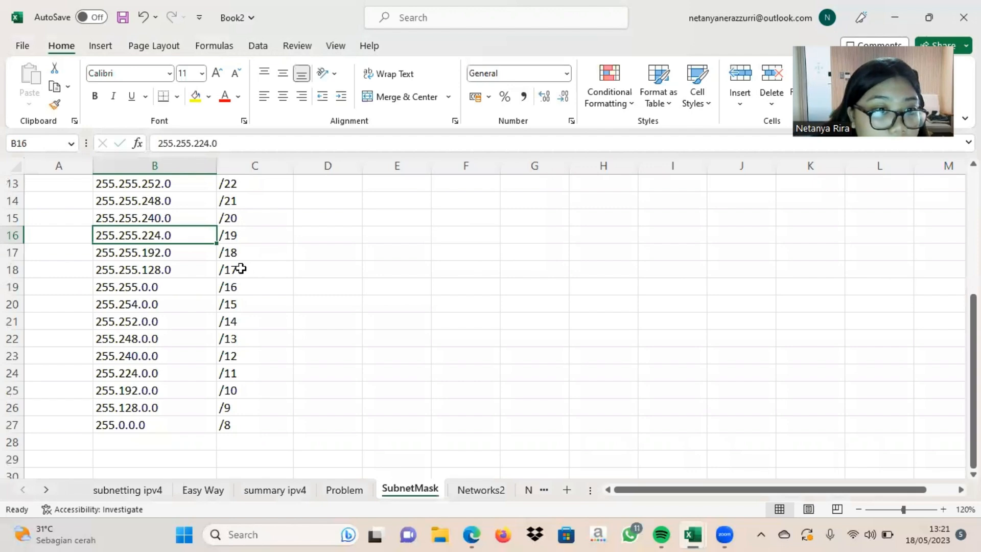
pyautogui.click(186, 292)
pyautogui.click(234, 292)
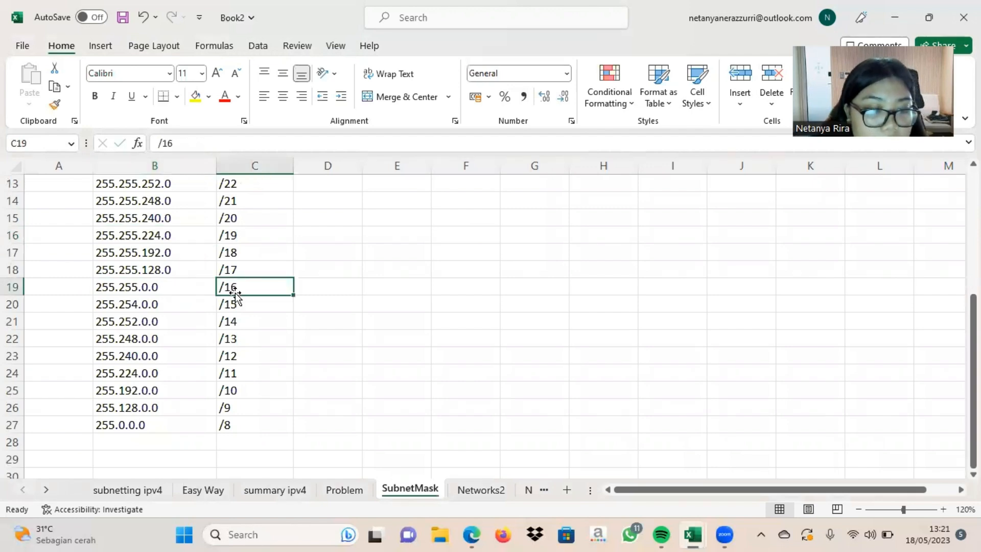
pyautogui.hotkey('alt', 'Tab')
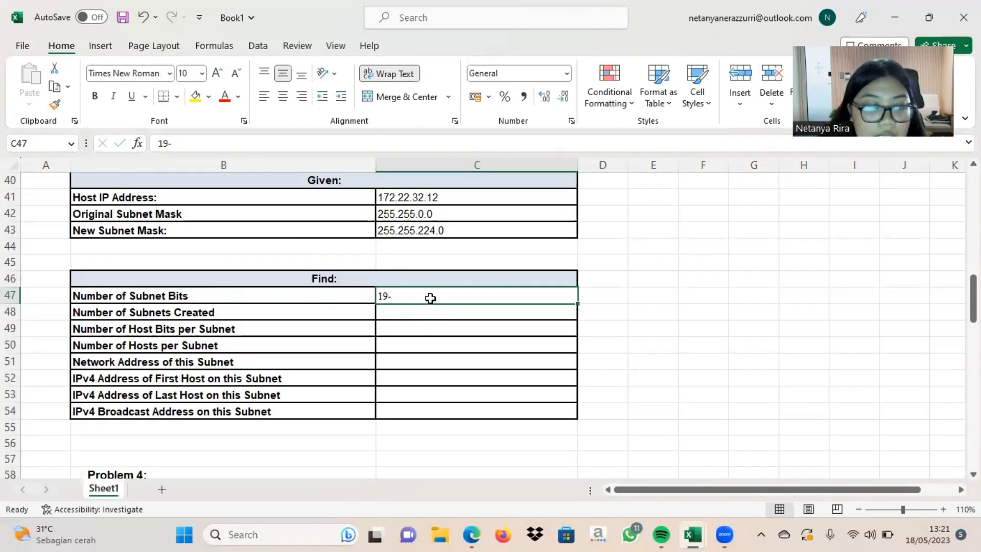
pyautogui.write('19-16=')
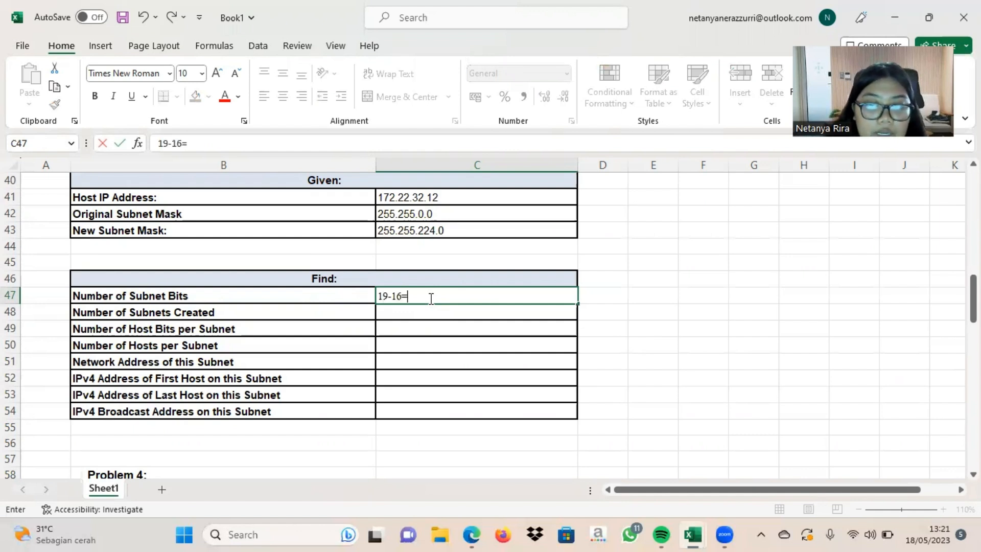
pyautogui.write('3')
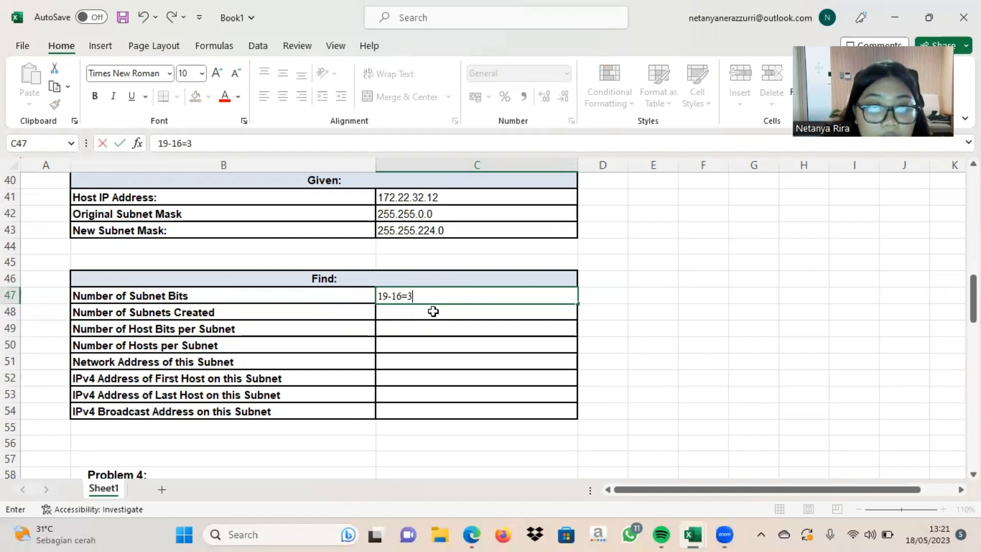
# Step: Enter 2^3=8 as Problem 3's Number of Subnets Created in C48
pyautogui.click(442, 309)
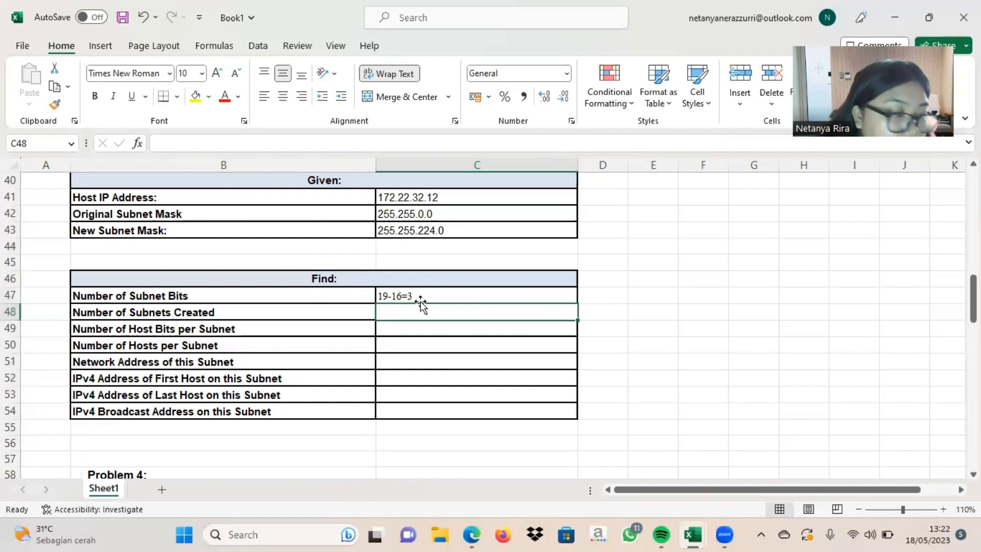
pyautogui.write('2')
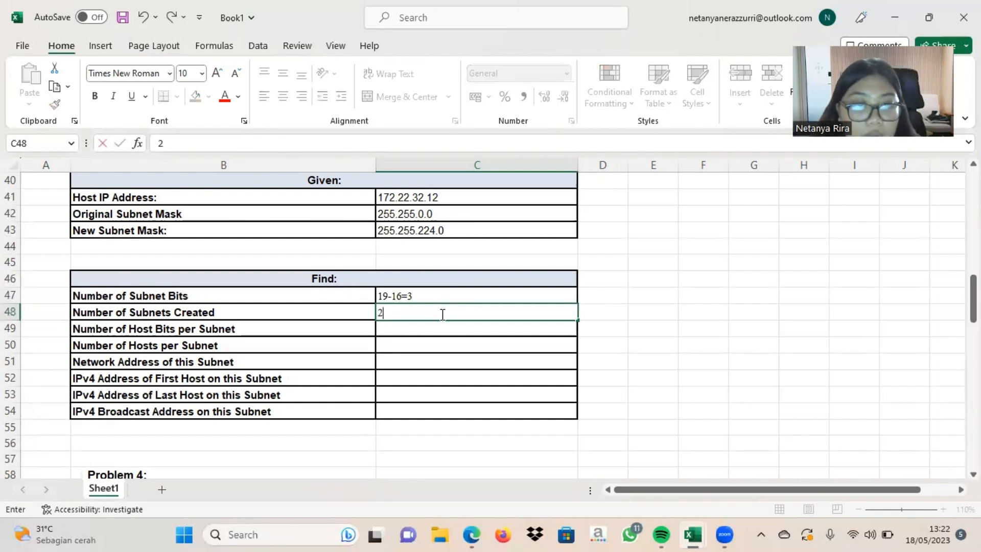
pyautogui.write('^')
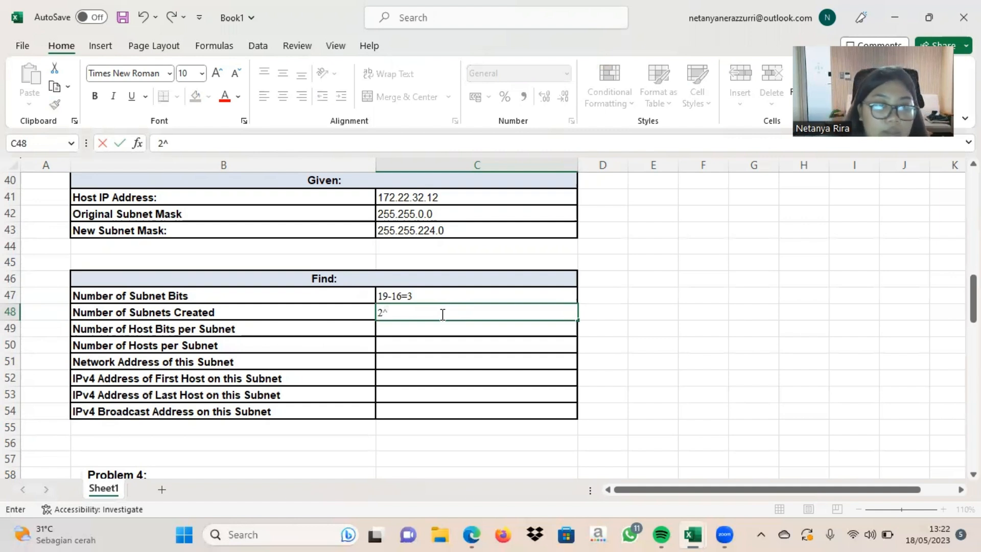
pyautogui.write('3')
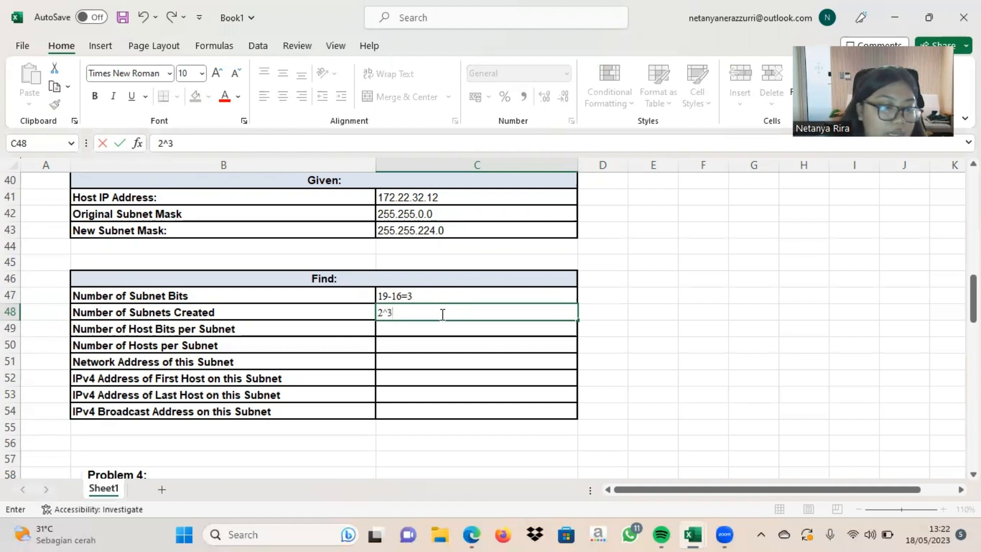
pyautogui.write('=')
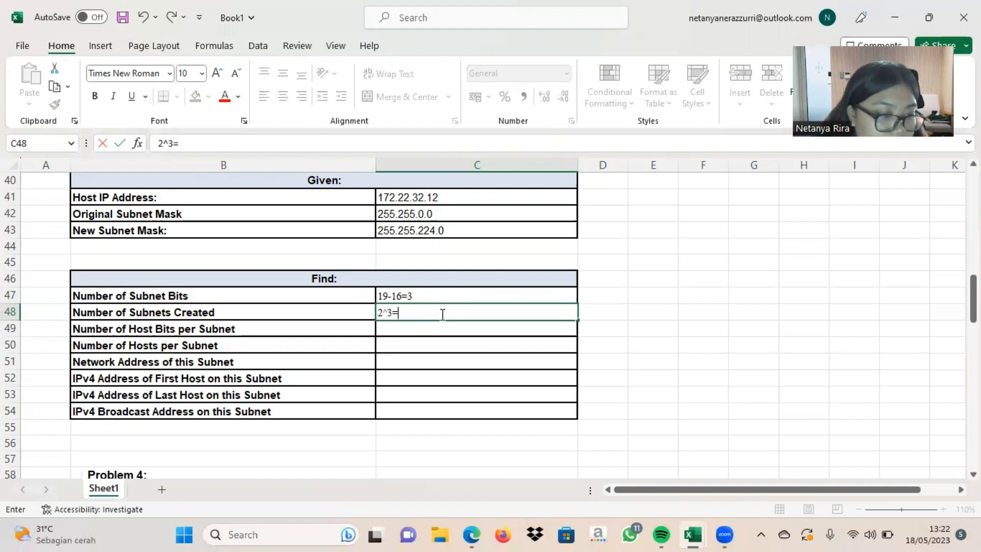
pyautogui.write('9')
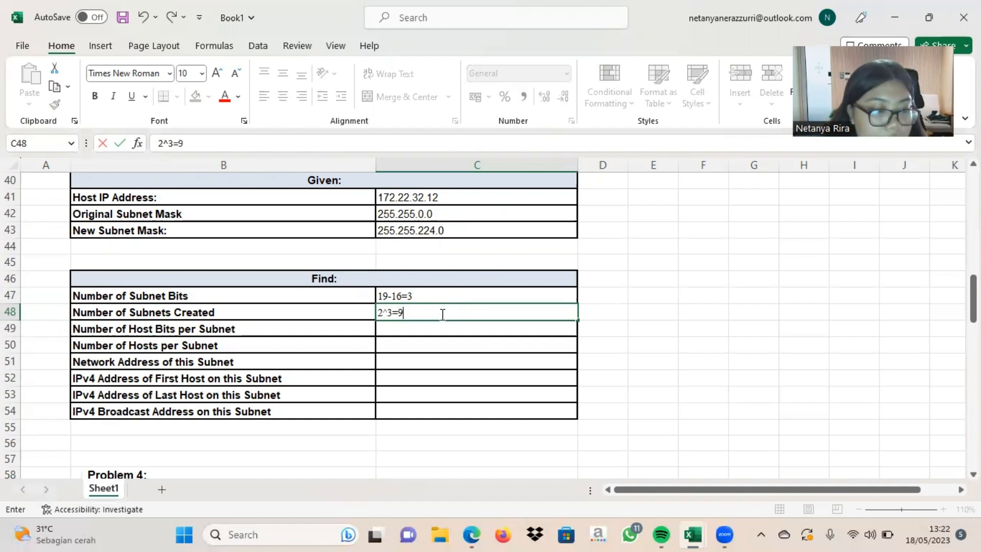
pyautogui.hotkey('ctrl', 'Return')
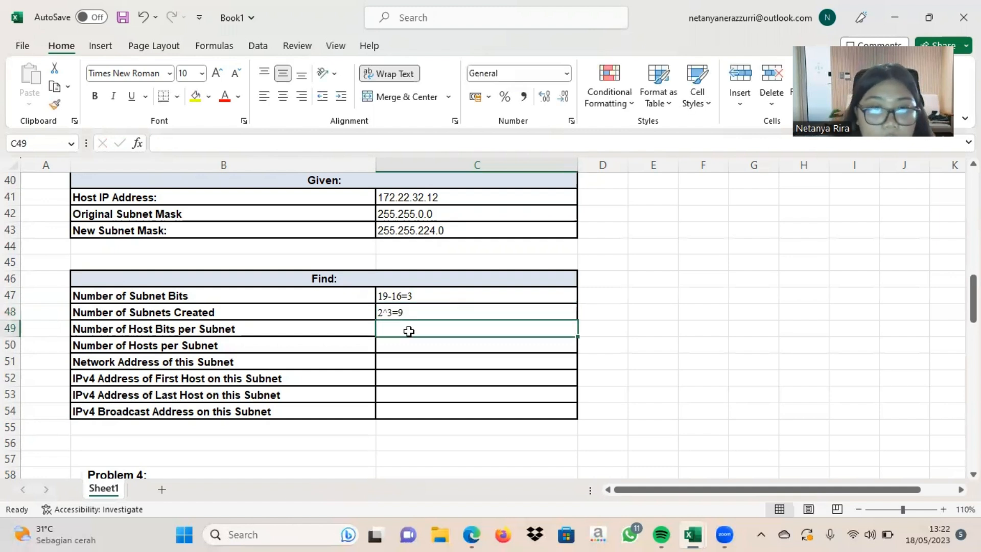
pyautogui.click(375, 144)
pyautogui.press('BackSpace')
pyautogui.write('8')
# Step: Enter 32-19=13 as Problem 3's Number of Host Bits per Subnet in C49
pyautogui.click(480, 327)
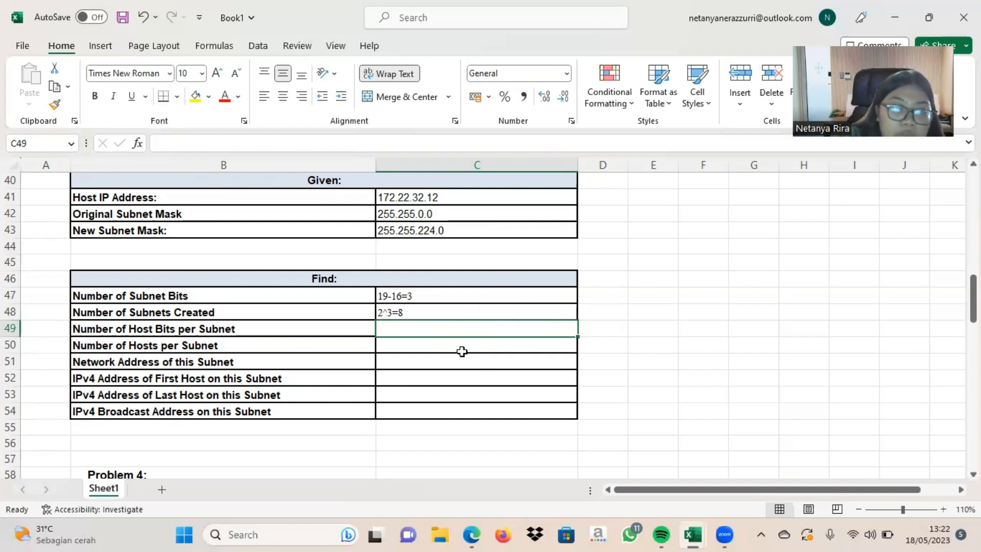
pyautogui.write('32-')
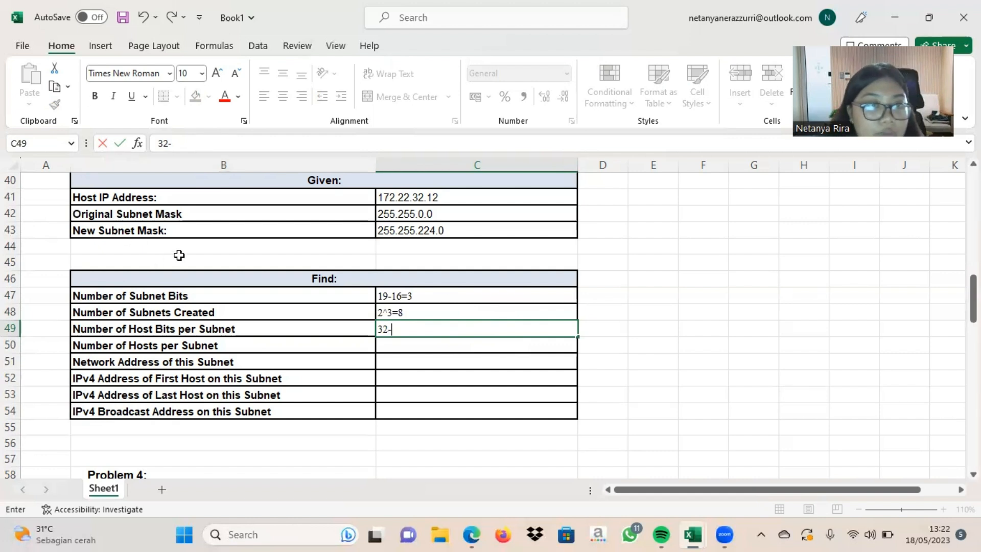
pyautogui.write('19=')
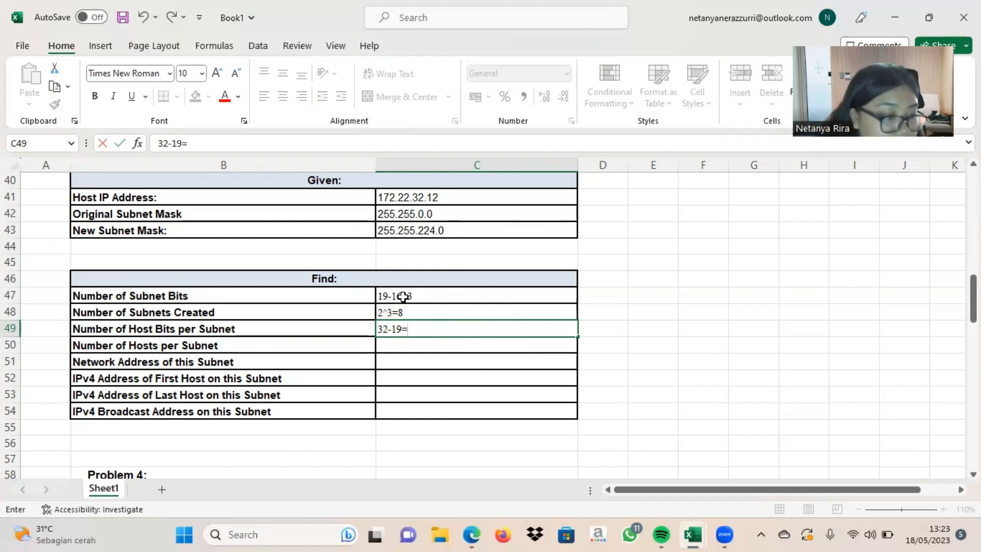
pyautogui.write('13')
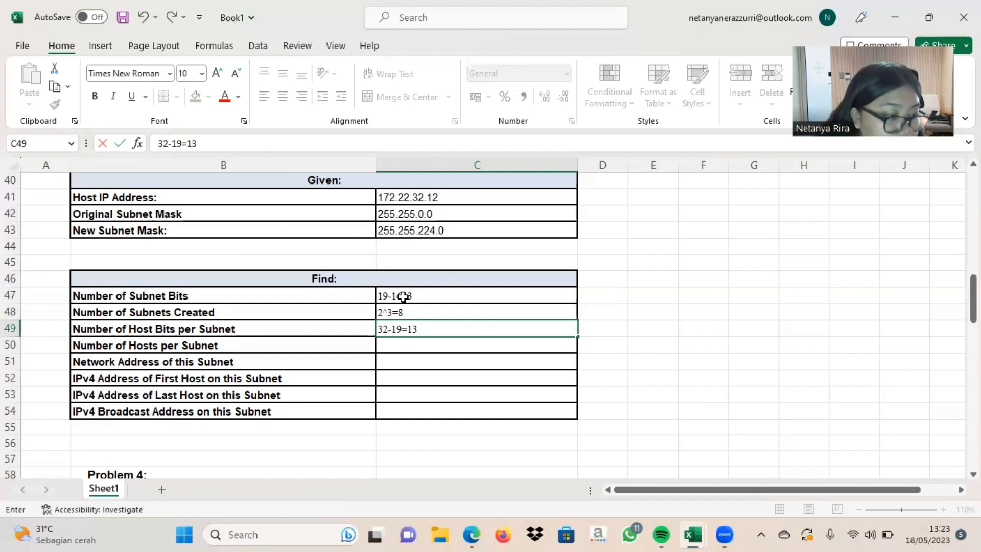
# Step: Enter 2^13-2=8190 as Problem 3's Number of Hosts per Subnet in C50
pyautogui.click(392, 346)
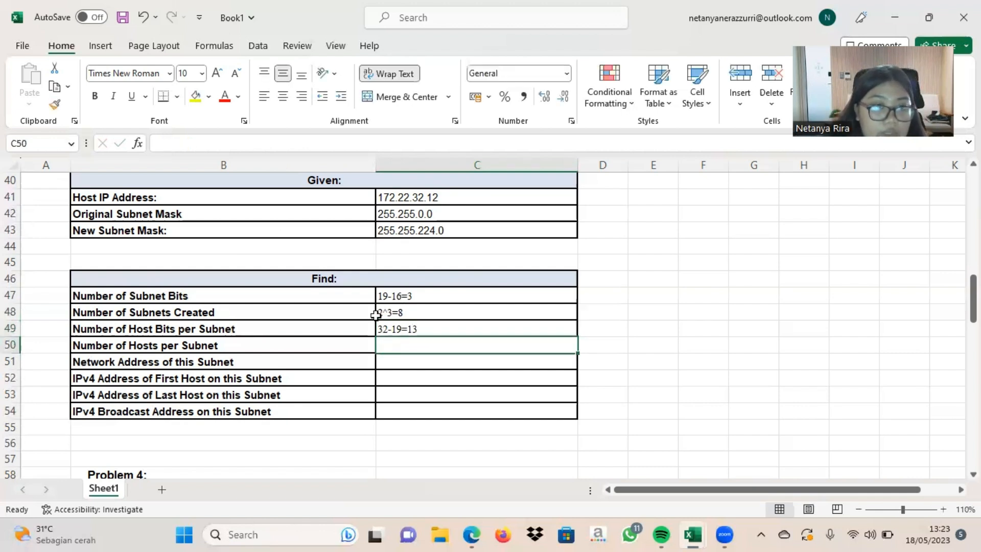
pyautogui.click(538, 31)
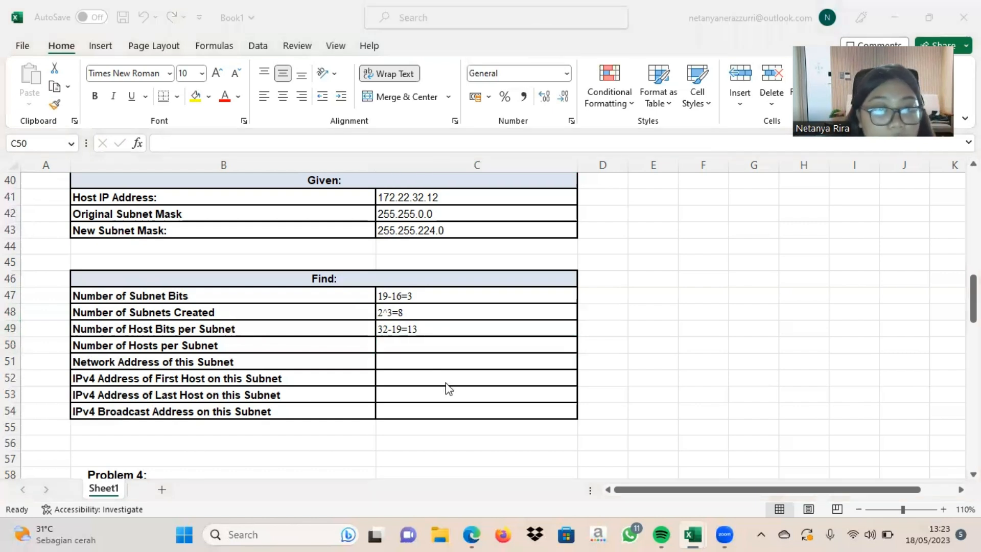
pyautogui.doubleClick(432, 343)
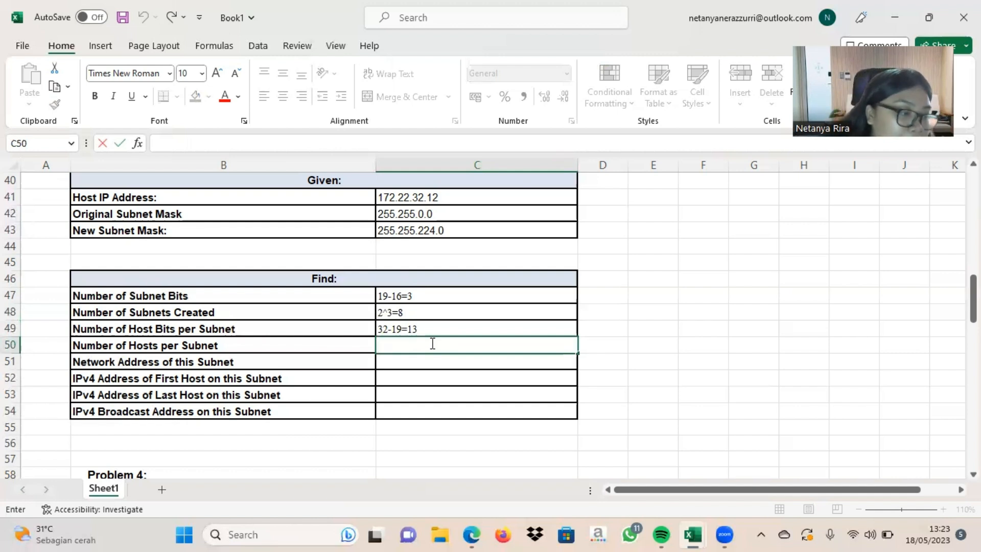
pyautogui.write('2^')
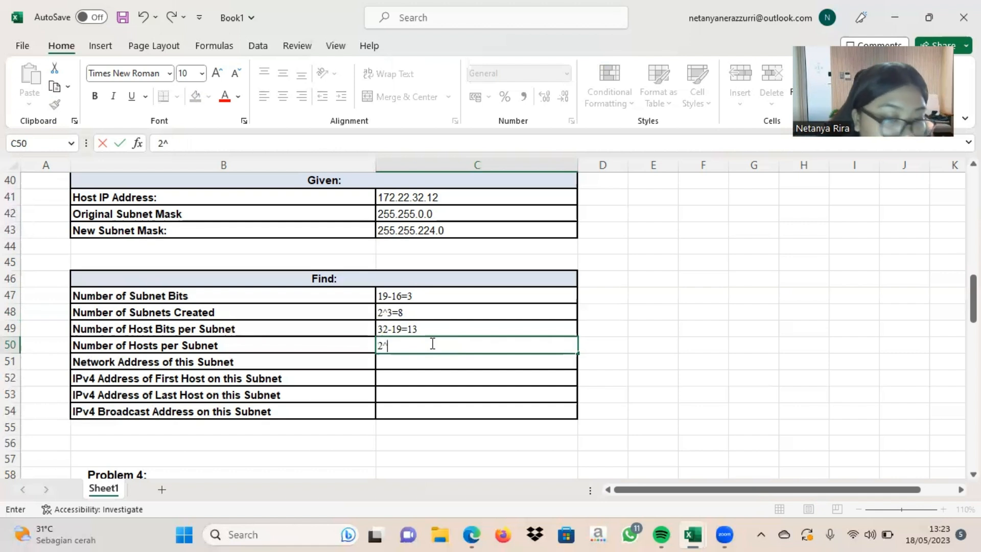
pyautogui.write('13')
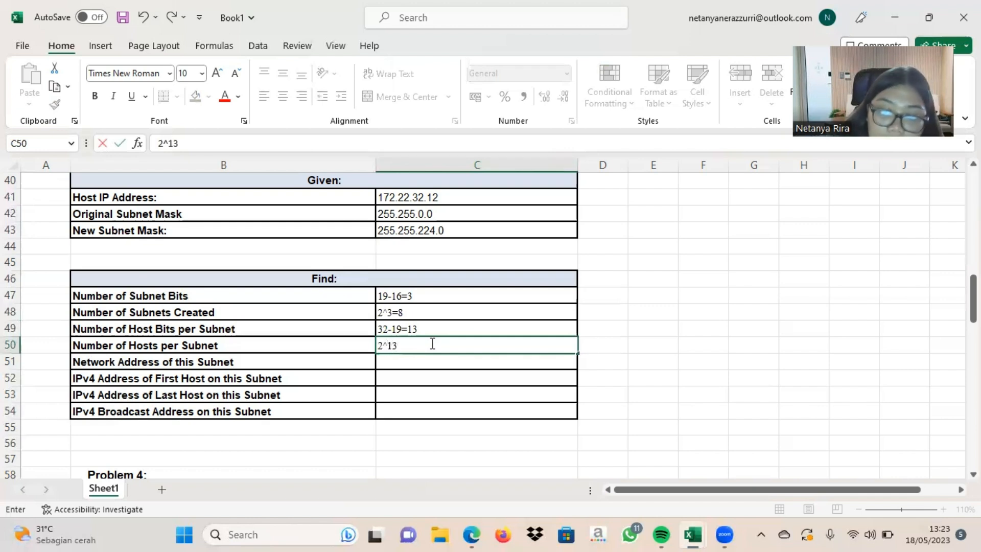
pyautogui.write('-2')
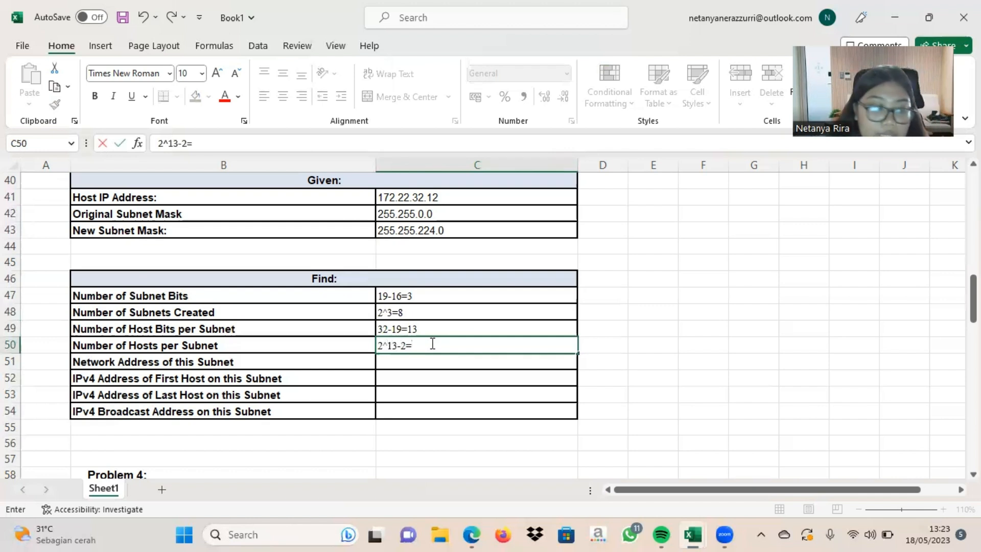
pyautogui.write('=8190')
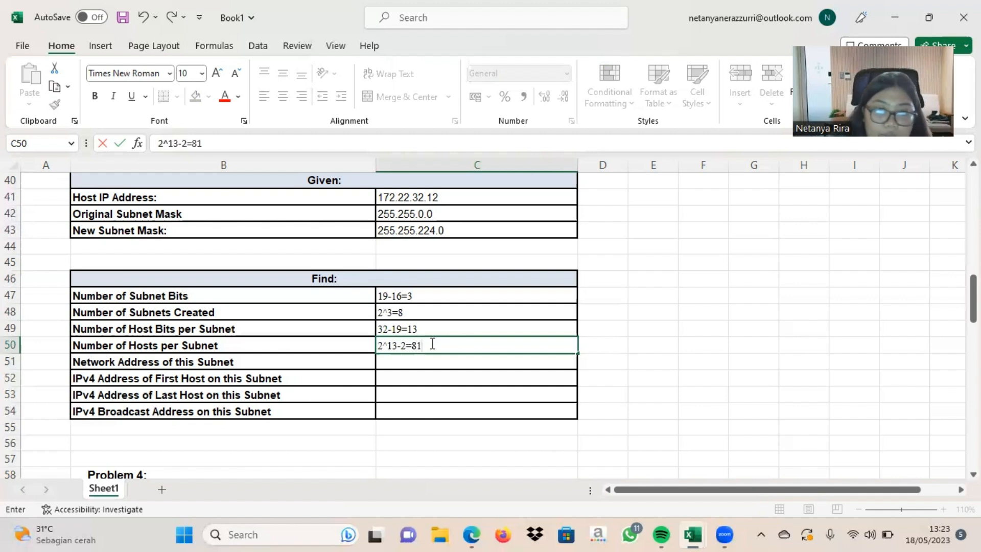
pyautogui.click(433, 366)
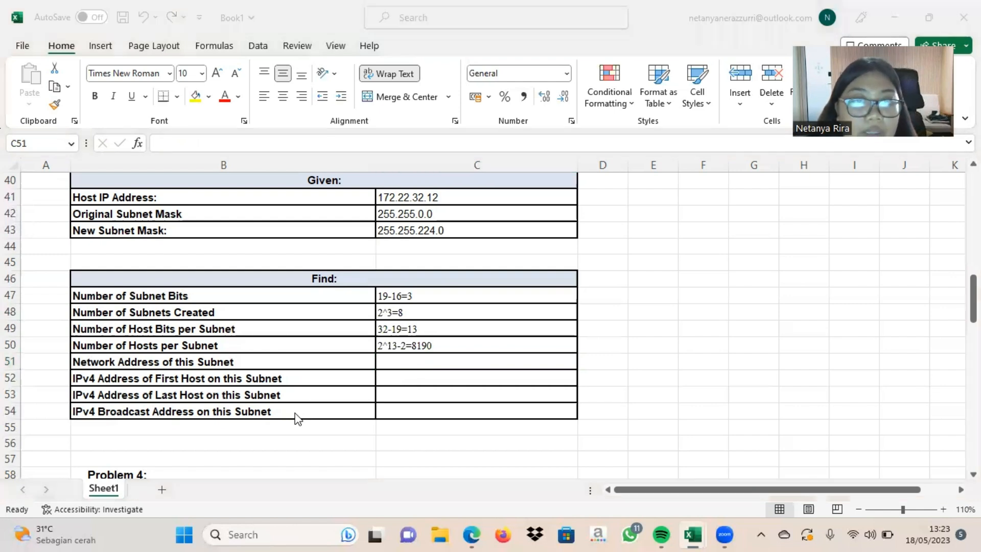
# Step: In Book2's Problem sheet, copy Problem 3's binary IP address from row 38 into the IP Address row 45
pyautogui.hotkey('alt', 'Tab')
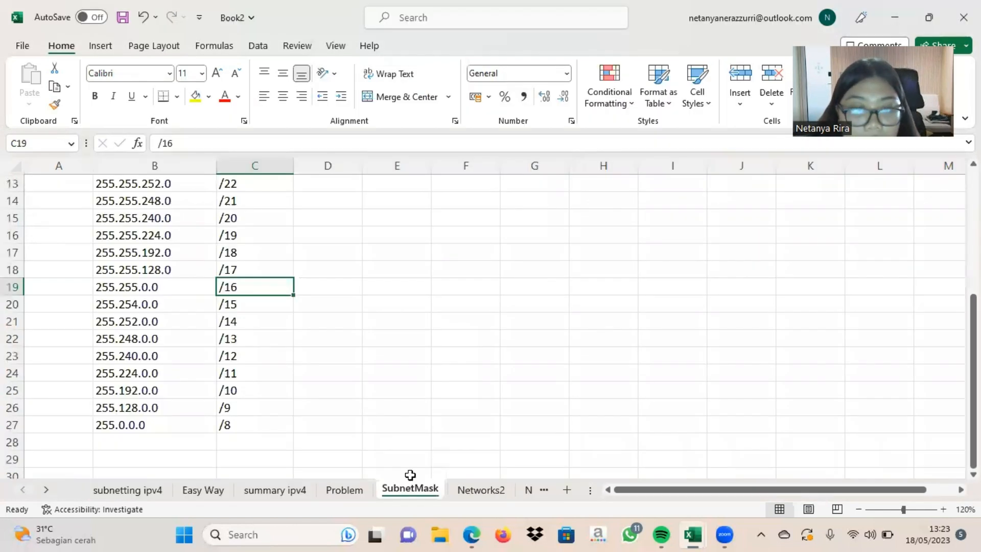
pyautogui.click(366, 486)
pyautogui.scroll(-5, 213, 369)
pyautogui.scroll(-1, 213, 370)
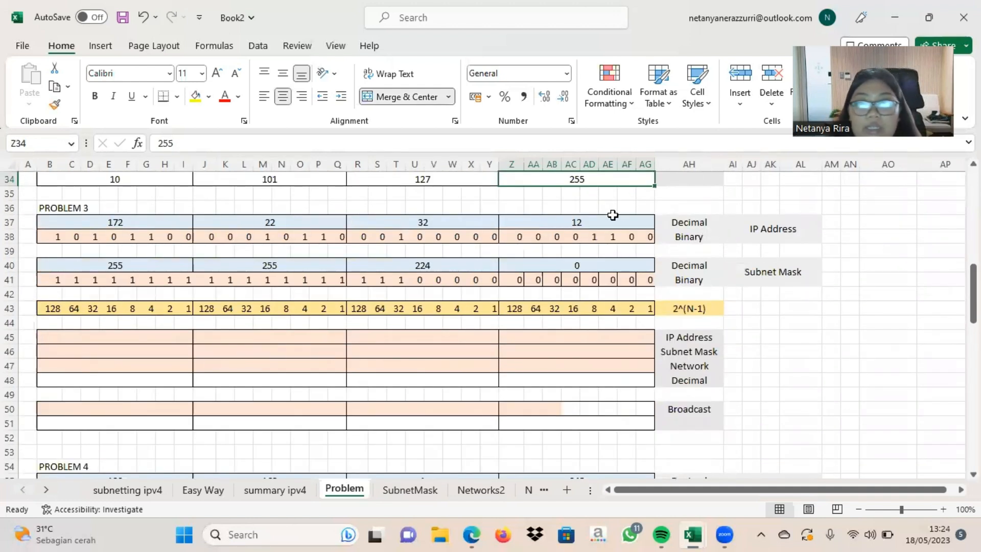
pyautogui.moveTo(57, 237); pyautogui.dragTo(649, 244)
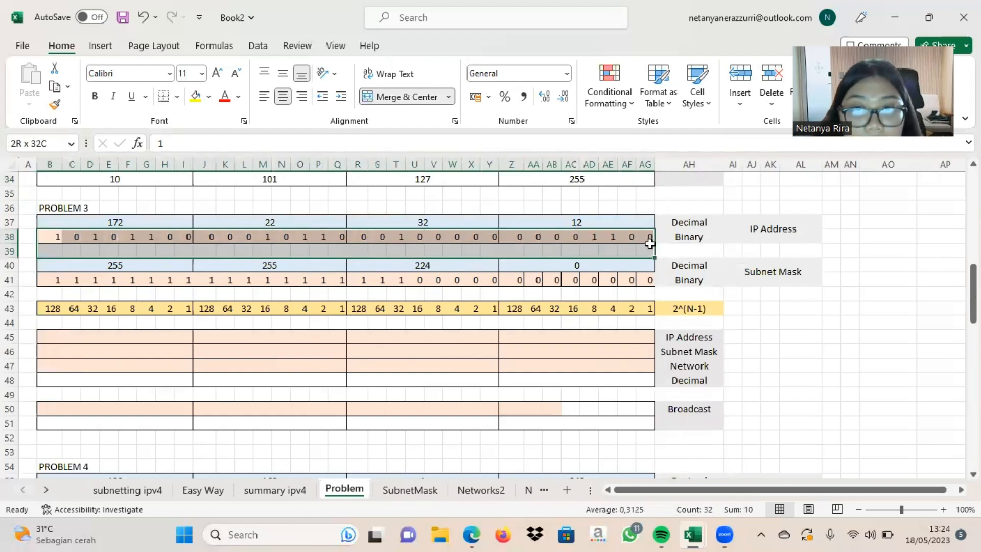
pyautogui.click(814, 324)
pyautogui.moveTo(41, 238); pyautogui.dragTo(649, 237)
pyautogui.hotkey('ctrl', 'c')
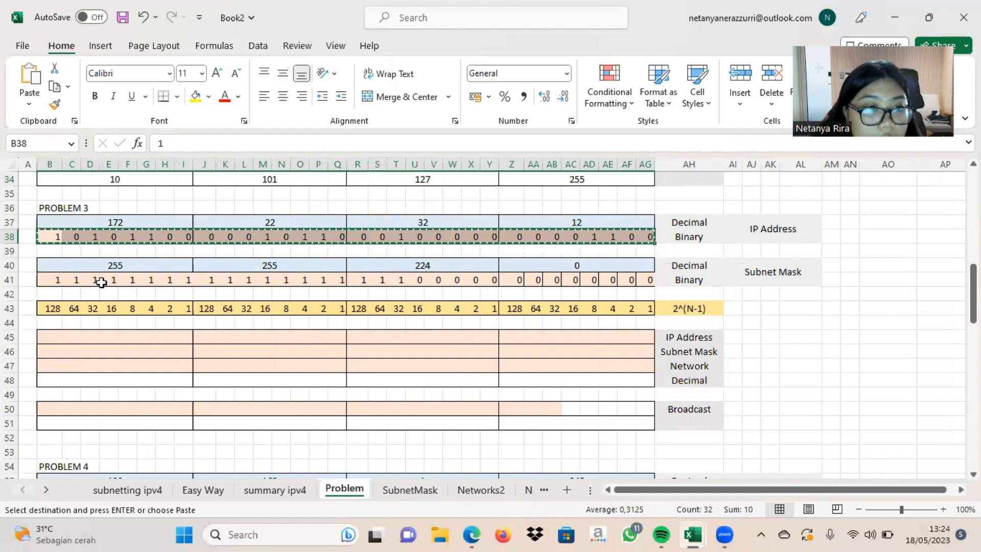
pyautogui.click(42, 339)
pyautogui.hotkey('ctrl', 'v')
# Step: Copy Problem 3's binary subnet mask from row 41 into the Subnet Mask row 46
pyautogui.moveTo(53, 280); pyautogui.dragTo(640, 276)
pyautogui.hotkey('ctrl', 'c')
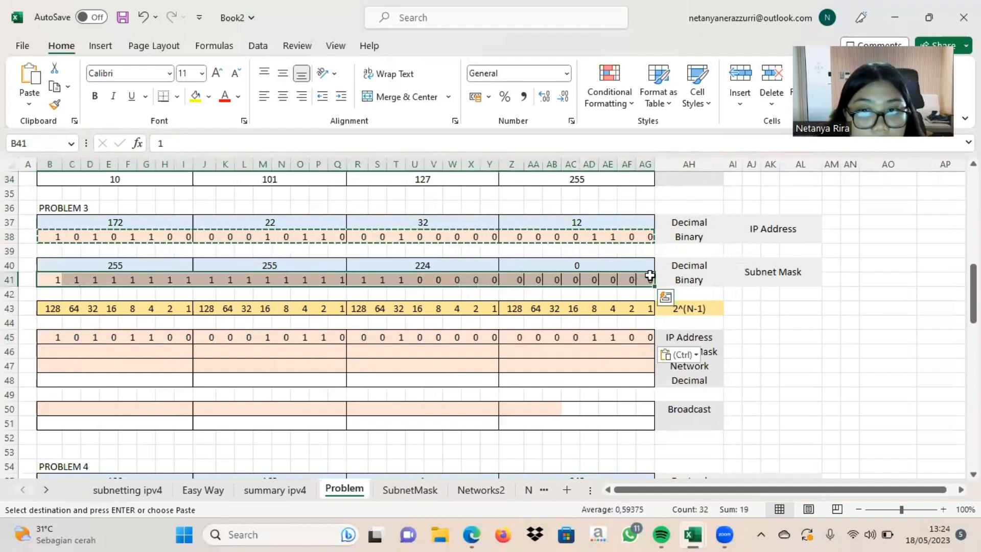
pyautogui.click(47, 353)
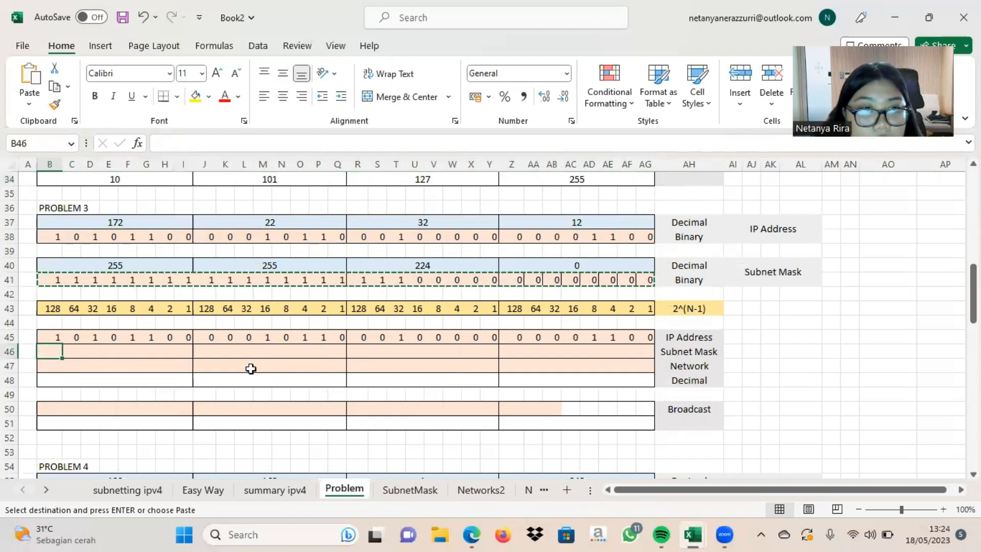
pyautogui.hotkey('ctrl', 'v')
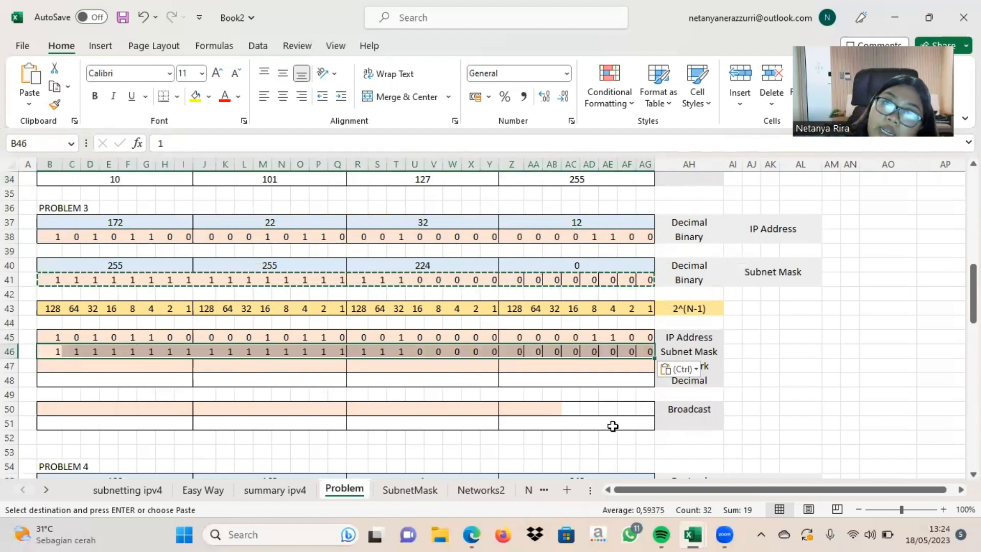
# Step: Copy the first 19 IP address bits, B45 to T45, into the Network row starting at B47
pyautogui.click(370, 379)
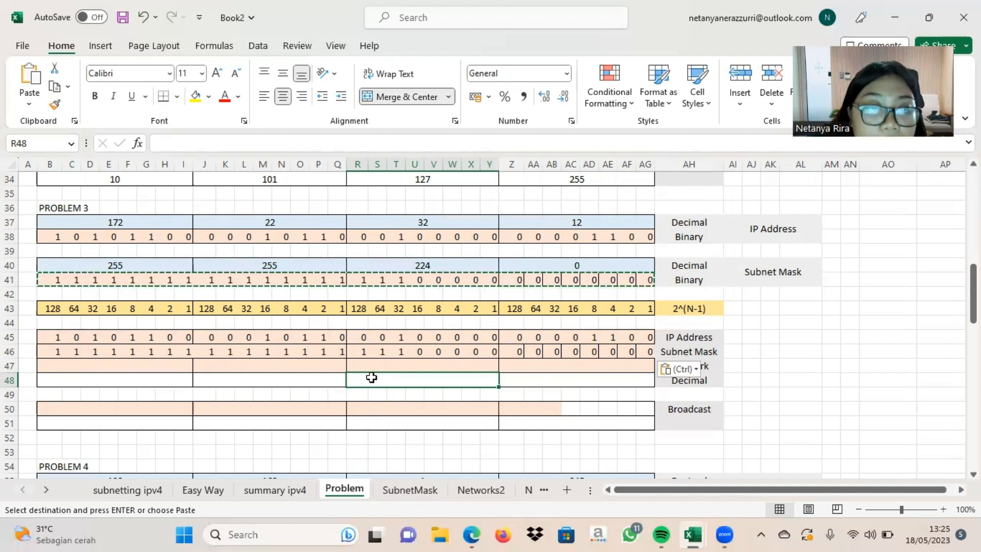
pyautogui.click(400, 337)
pyautogui.moveTo(400, 337); pyautogui.dragTo(60, 341)
pyautogui.hotkey('ctrl', 'c')
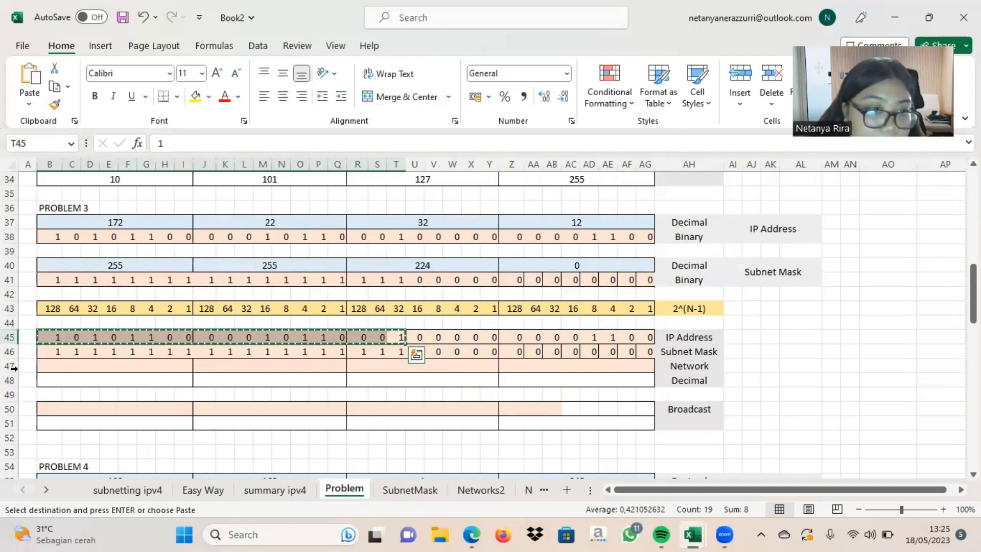
pyautogui.click(53, 366)
pyautogui.hotkey('ctrl', 'v')
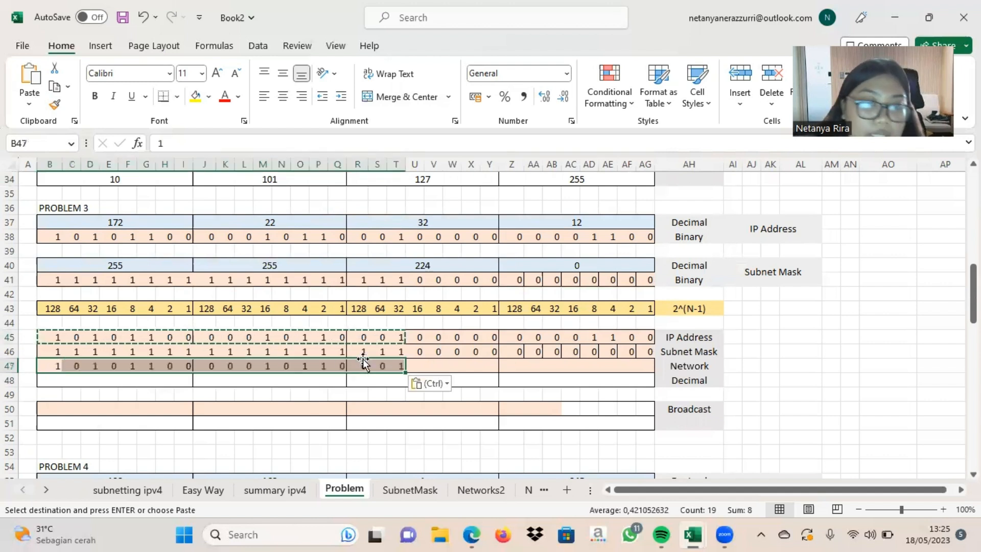
# Step: Fill the remaining host bits of the Network row, U47 to AG47, with 0
pyautogui.click(418, 365)
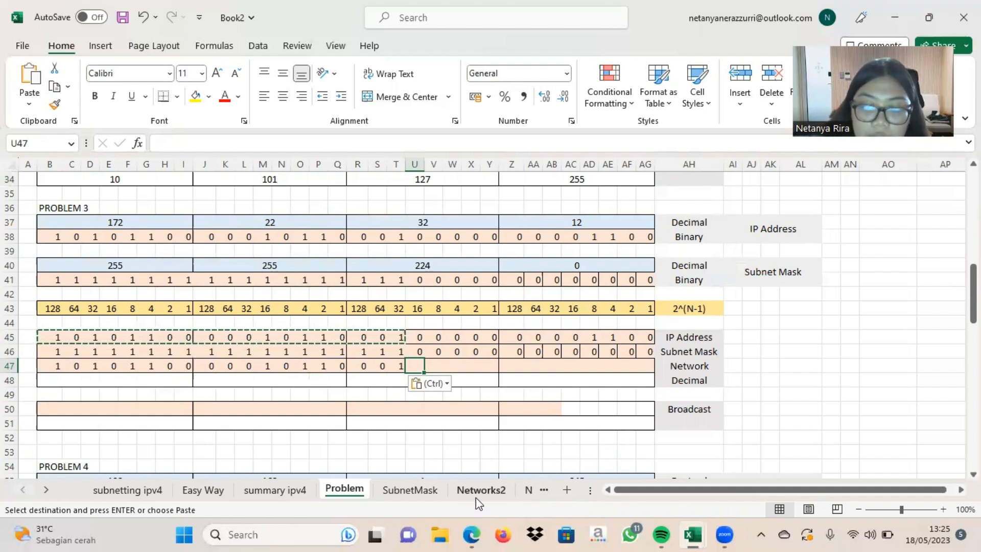
pyautogui.write('0')
pyautogui.press('Tab')
pyautogui.write('0')
pyautogui.press('Tab')
pyautogui.write('0')
pyautogui.press('Tab')
pyautogui.write('0')
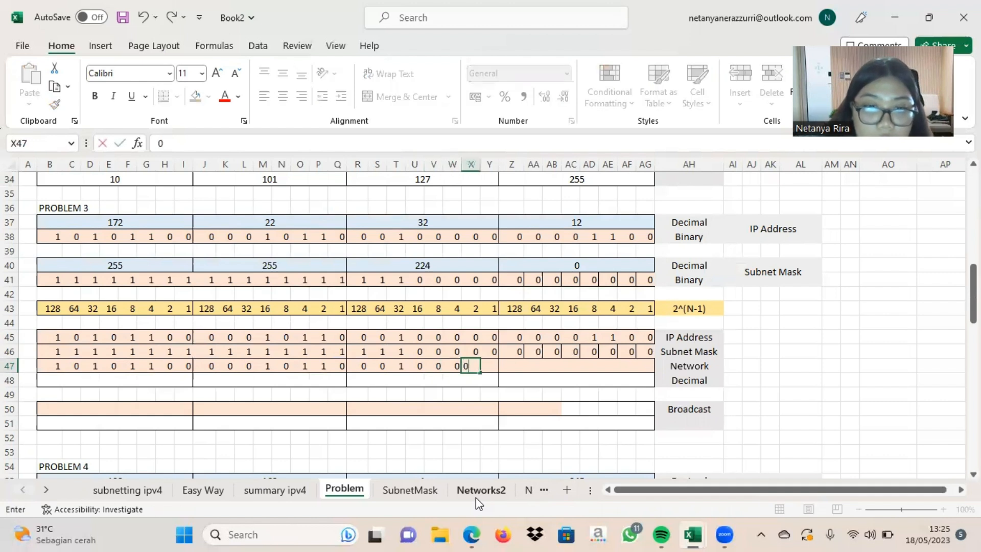
pyautogui.moveTo(481, 373); pyautogui.dragTo(656, 369)
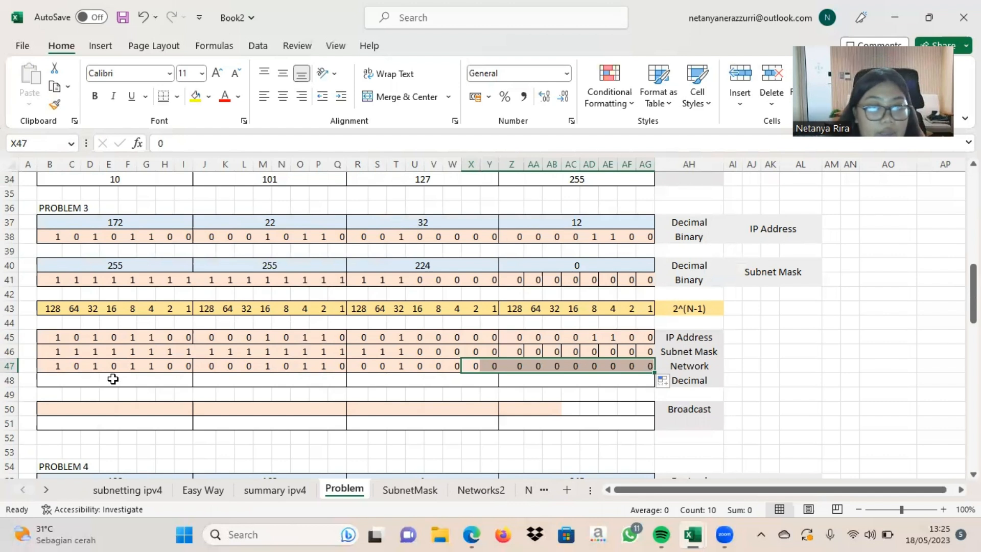
# Step: Enter the network's decimal octets 172, 22, 32 and 0 in the Decimal row 48
pyautogui.click(127, 387)
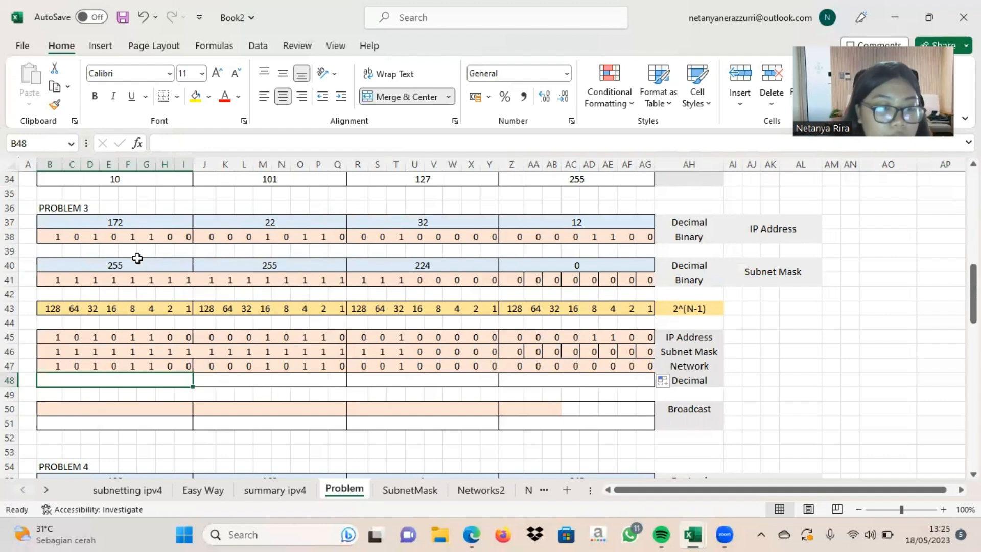
pyautogui.write('172')
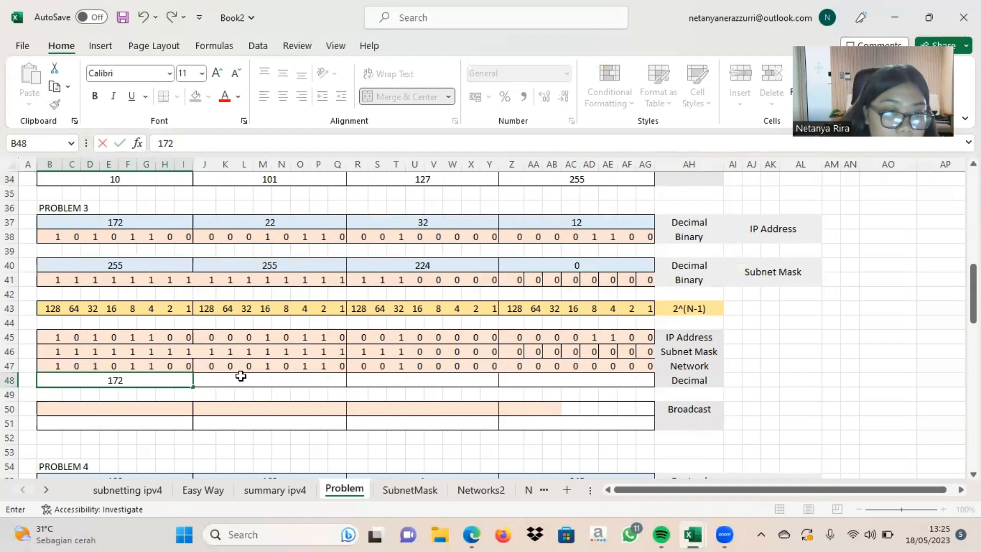
pyautogui.click(240, 374)
pyautogui.write('22')
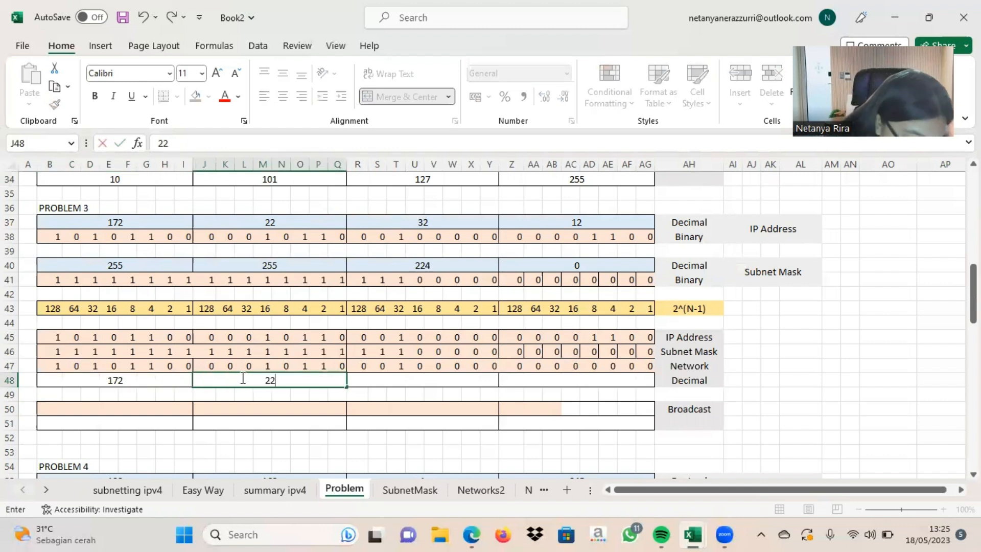
pyautogui.click(393, 379)
pyautogui.write('32')
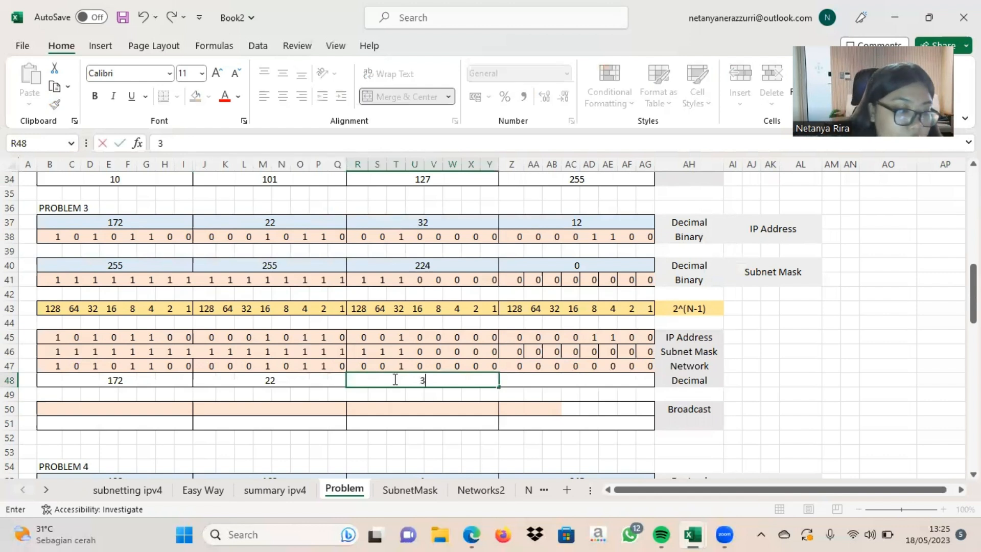
pyautogui.click(631, 379)
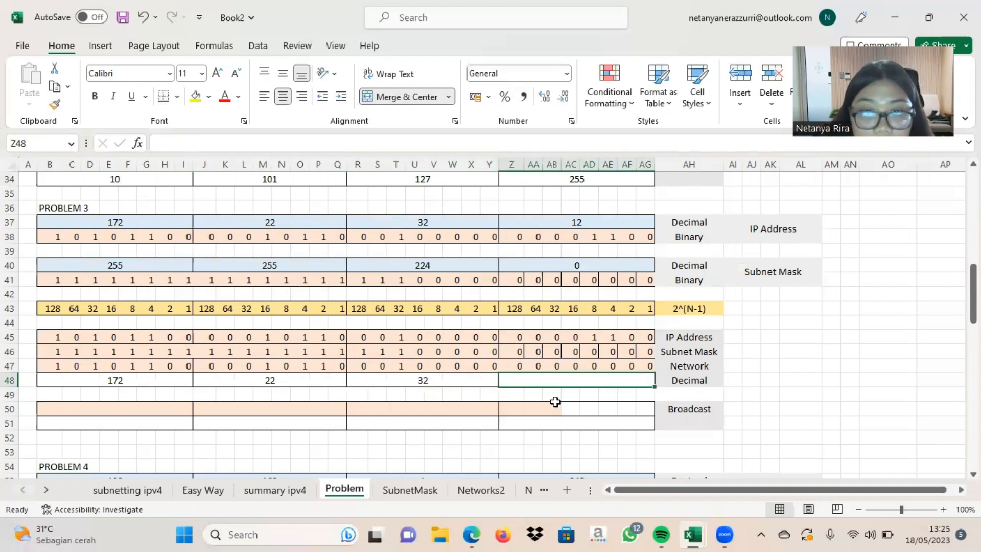
pyautogui.write('0')
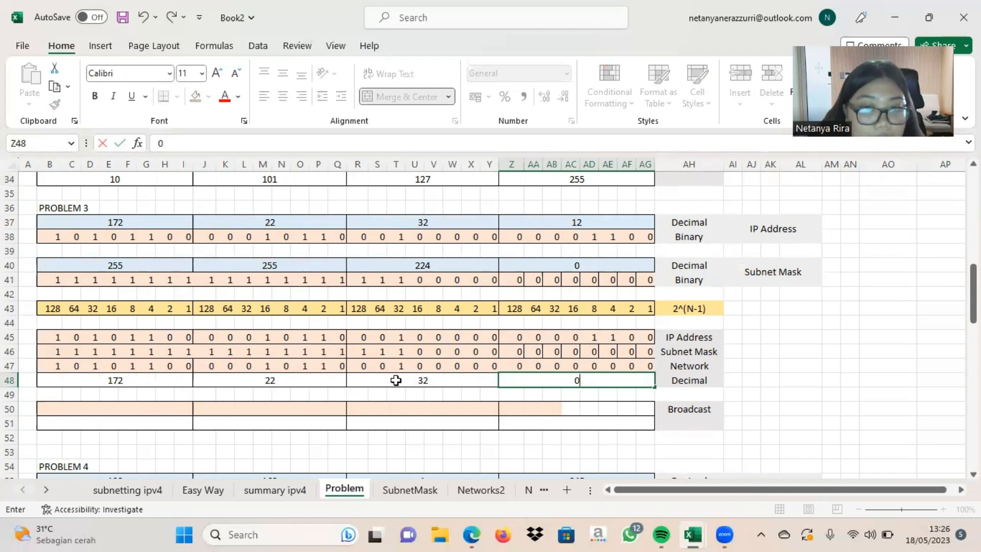
# Step: Enter 172.22.32.0 as Problem 3's Network Address of this Subnet in Book1's C51, rechecking the octets in Book2
pyautogui.hotkey('alt', 'Tab')
pyautogui.hotkey('alt', 'Tab')
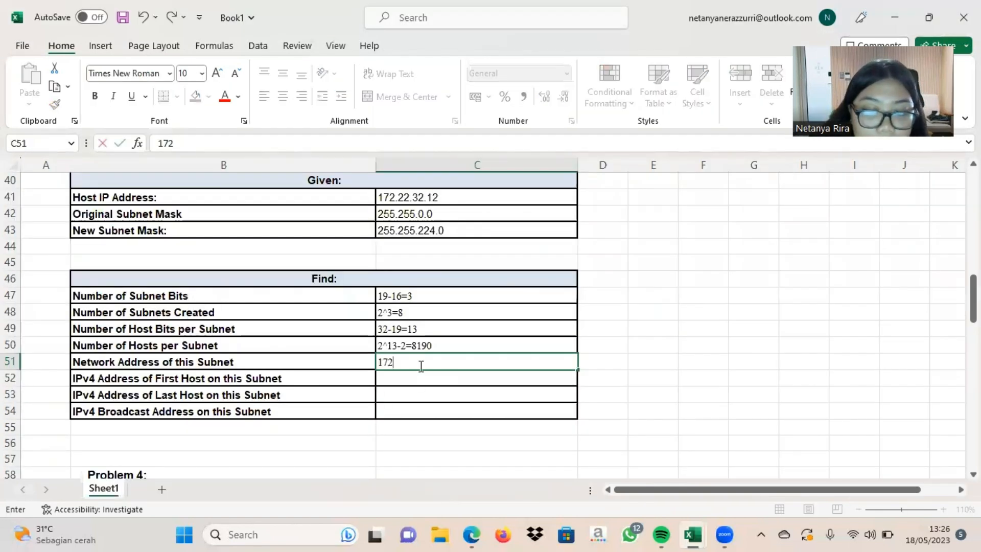
pyautogui.write('22.')
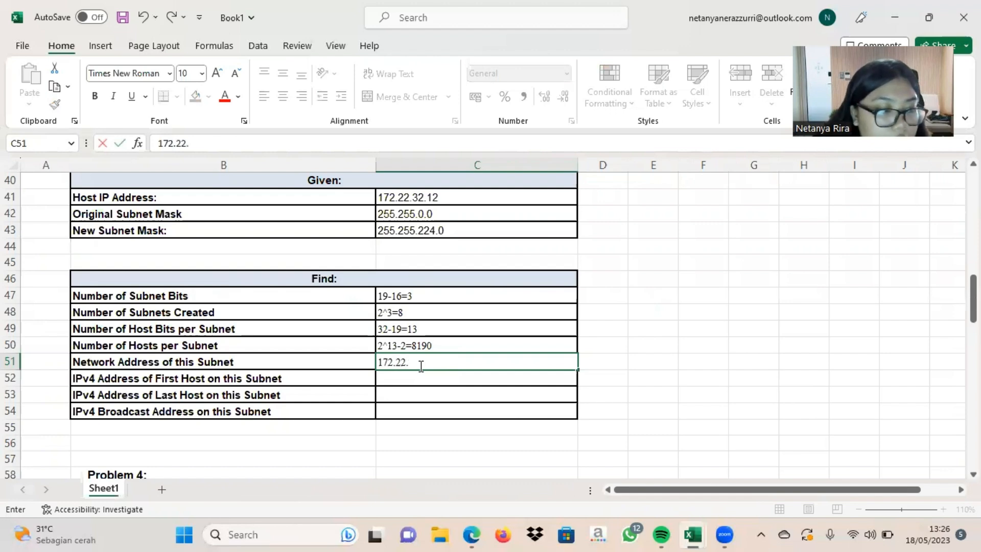
pyautogui.hotkey('alt', 'Tab')
pyautogui.hotkey('alt', 'Tab')
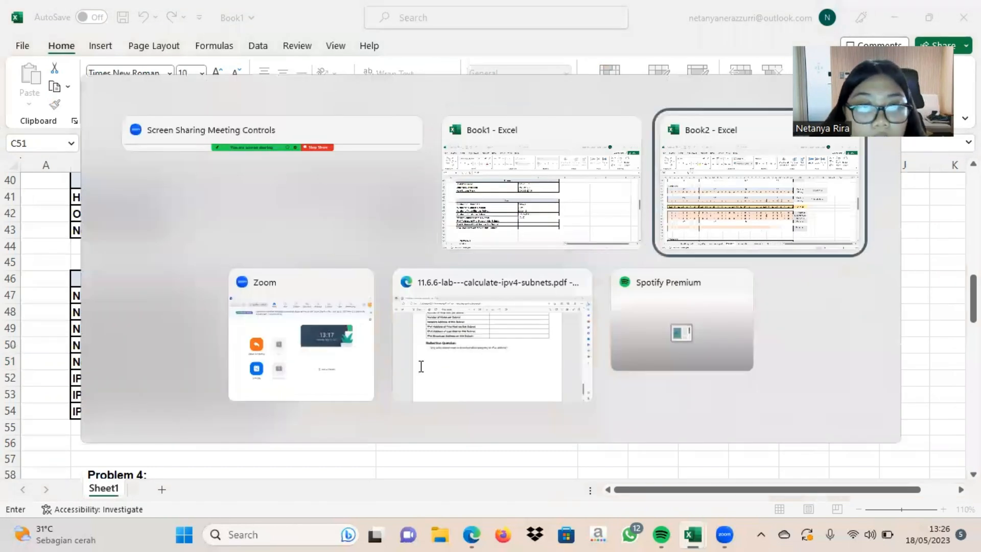
pyautogui.hotkey('alt', 'Tab')
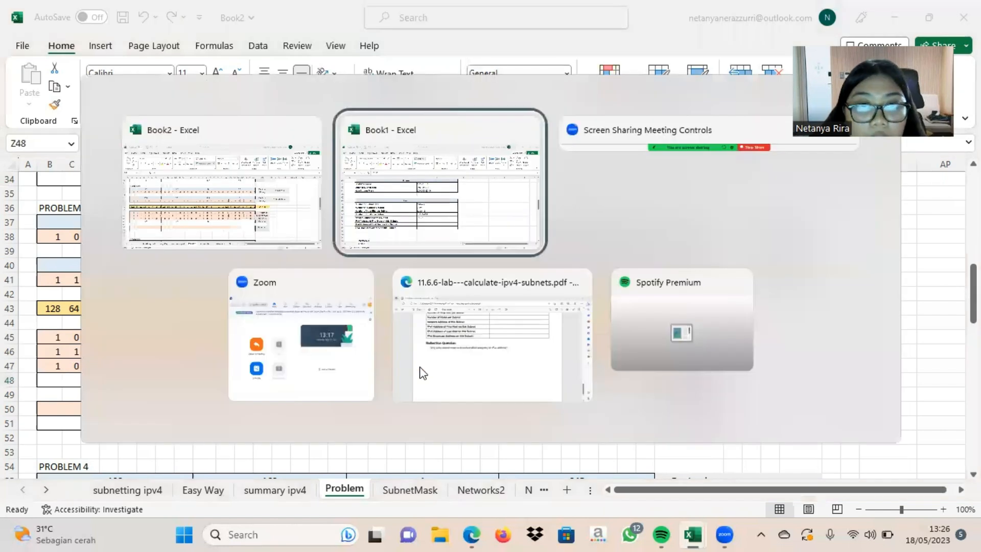
pyautogui.write('3')
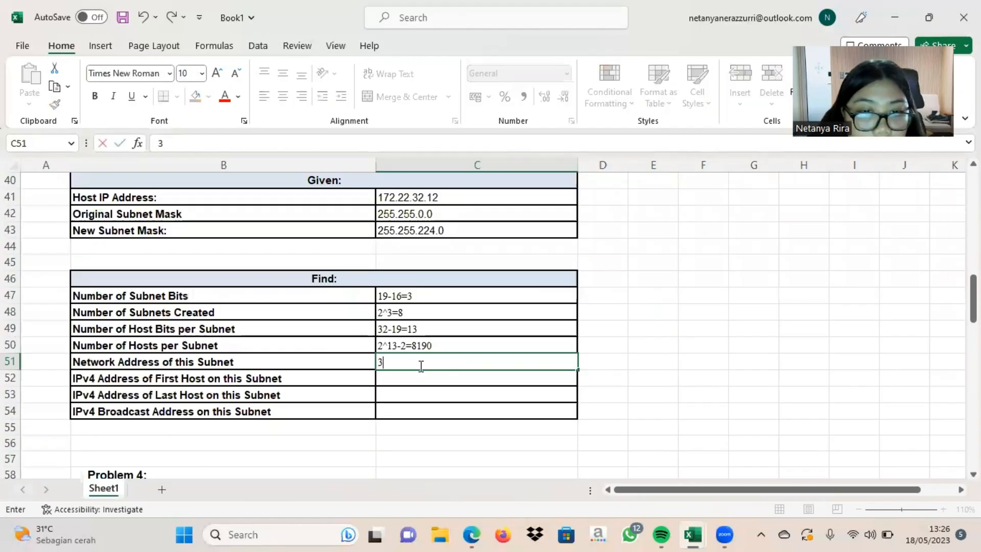
pyautogui.write('2172.22.32.0')
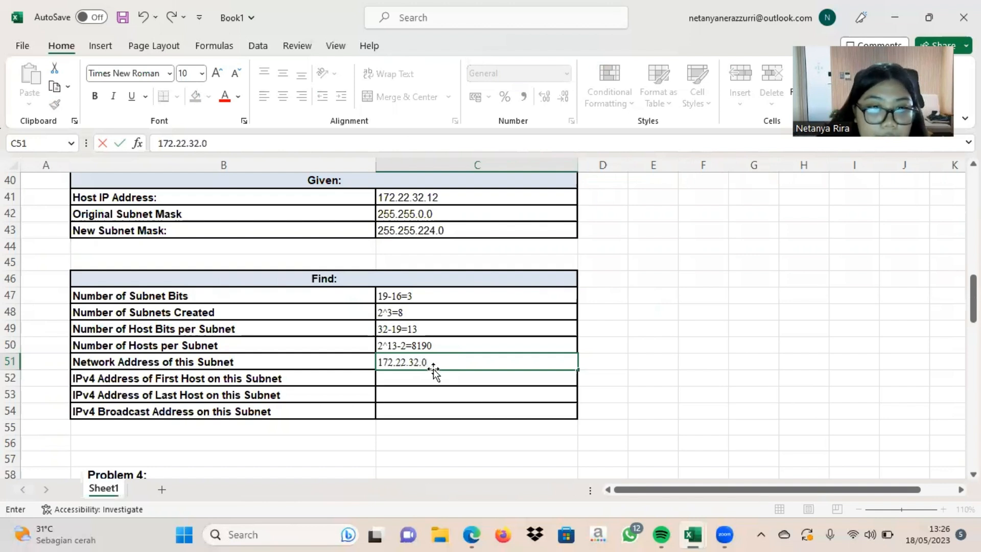
pyautogui.click(457, 416)
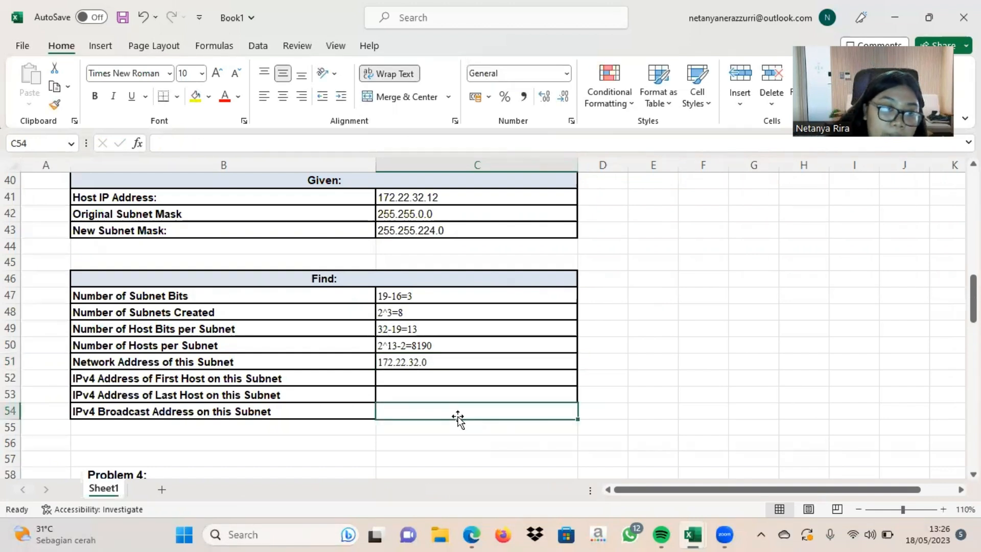
# Step: In Book2, copy the first 19 IP address bits, B45 to T45, into Problem 3's Broadcast row starting at B50
pyautogui.hotkey('alt', 'Tab')
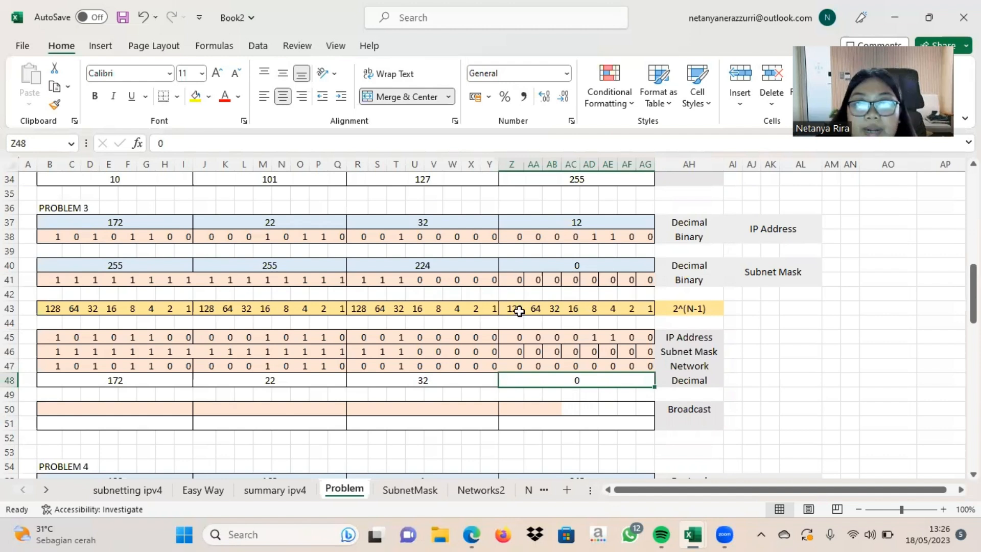
pyautogui.moveTo(409, 338); pyautogui.dragTo(60, 337)
pyautogui.click(320, 362)
pyautogui.hotkey('ctrl', 'c')
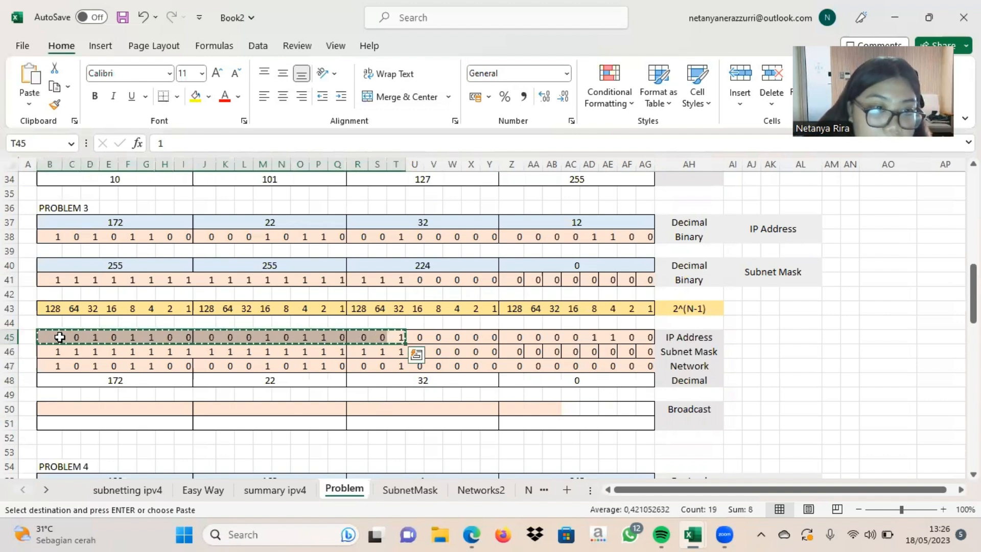
pyautogui.click(54, 407)
pyautogui.hotkey('ctrl', 'v')
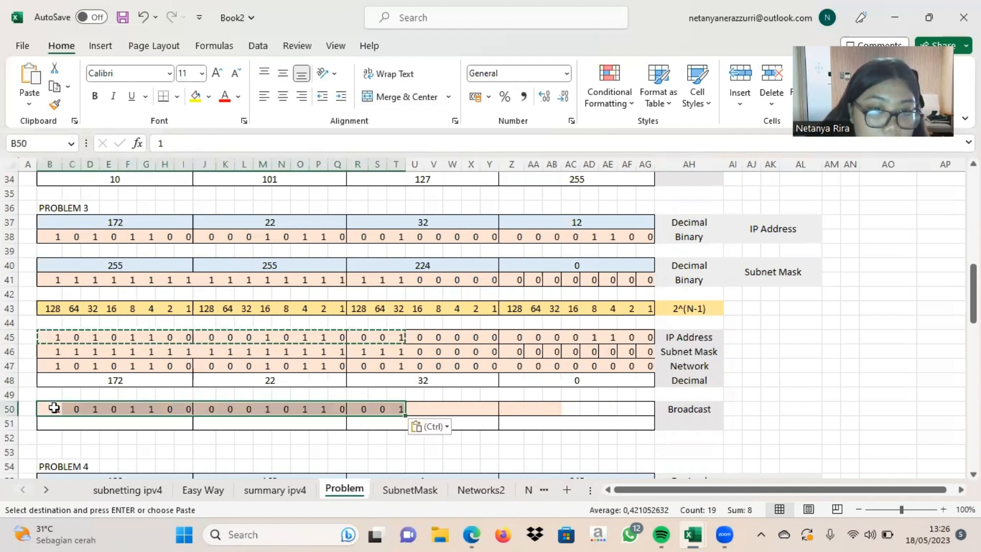
# Step: Fill the remaining host bits of the Broadcast row, U50 to AG50, with 1
pyautogui.click(413, 404)
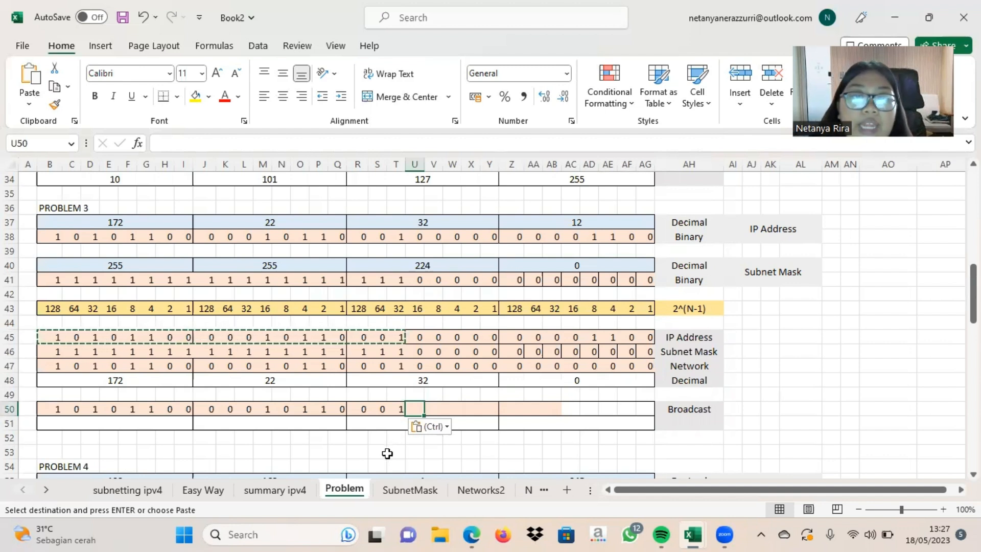
pyautogui.write('1')
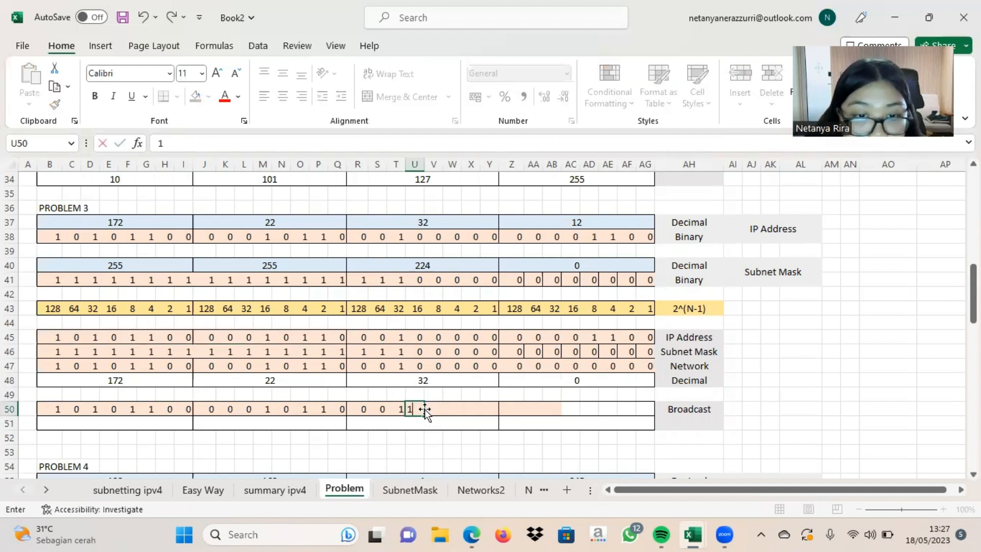
pyautogui.moveTo(425, 415); pyautogui.dragTo(652, 417)
# Step: Enter the broadcast address's decimal octets 172, 22, 63 and 225 in row 51
pyautogui.click(182, 427)
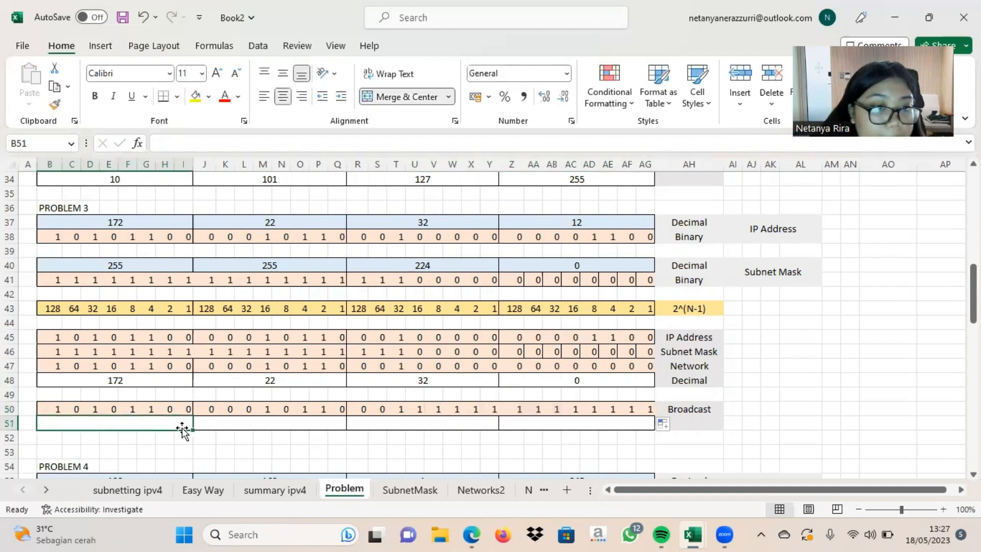
pyautogui.write('172')
pyautogui.click(253, 425)
pyautogui.write('22')
pyautogui.click(394, 422)
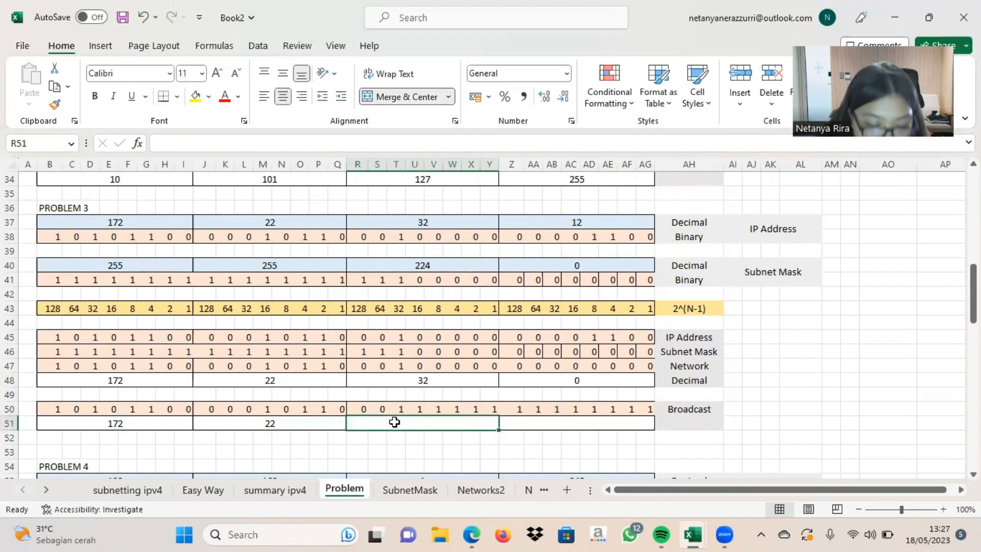
pyautogui.write('32')
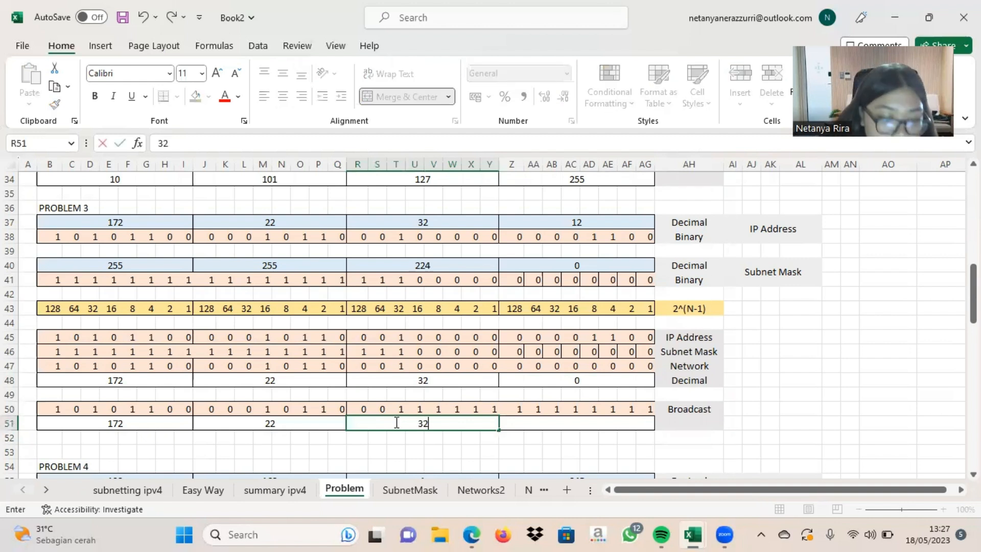
pyautogui.press('BackSpace')
pyautogui.press('BackSpace')
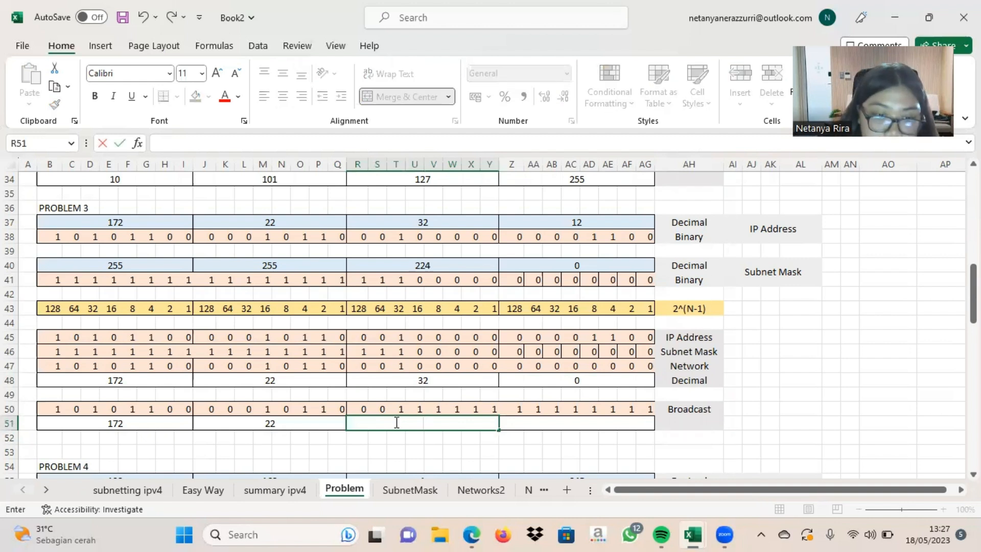
pyautogui.write('63')
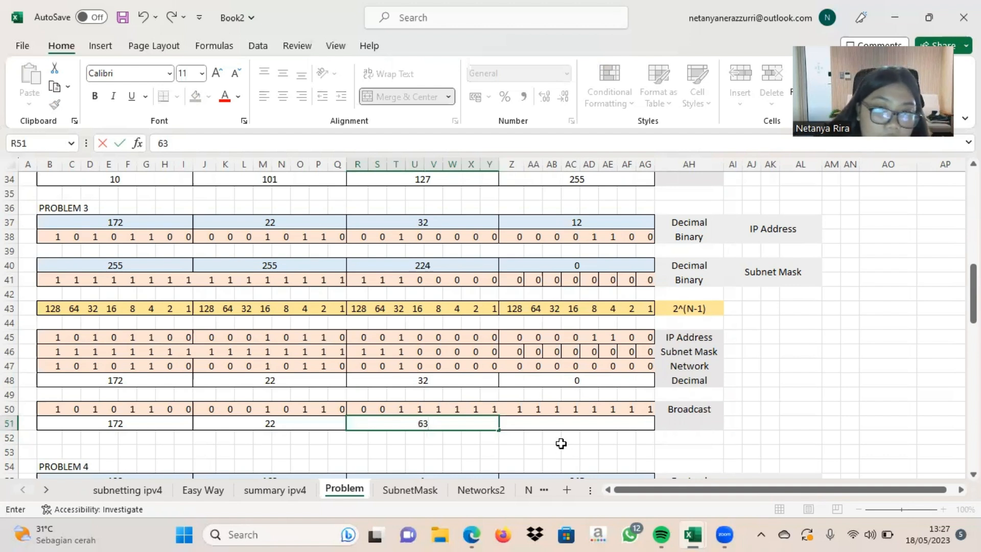
pyautogui.click(552, 422)
pyautogui.write('22')
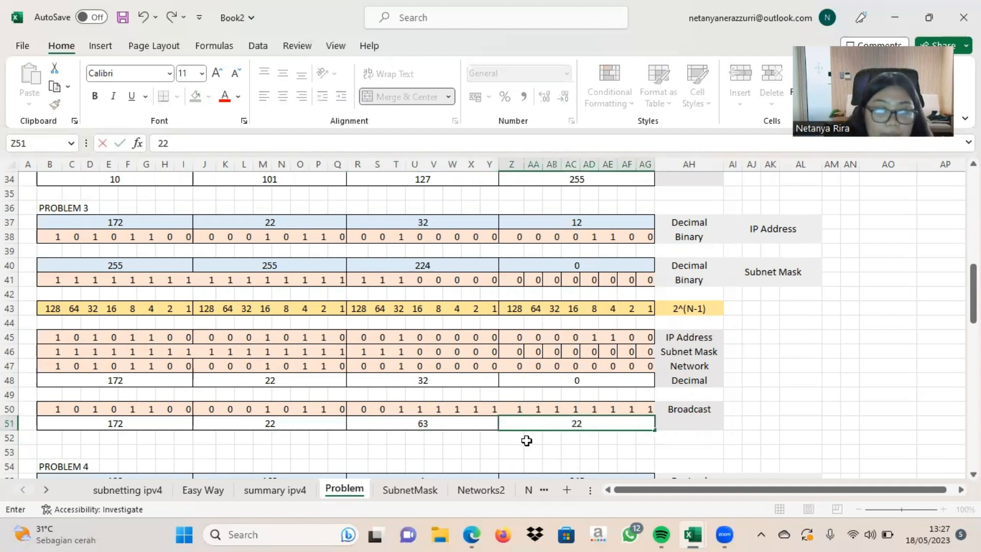
pyautogui.write('5')
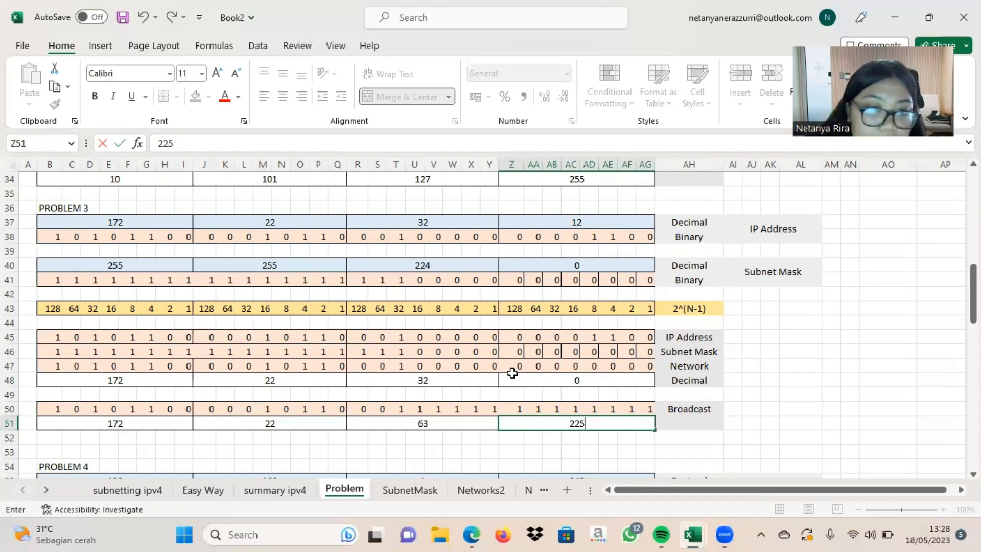
# Step: Enter 172.22.63.225 as Problem 3's IPv4 Broadcast Address in Book1's C54, and recheck the octets in Book2
pyautogui.hotkey('alt', 'Tab')
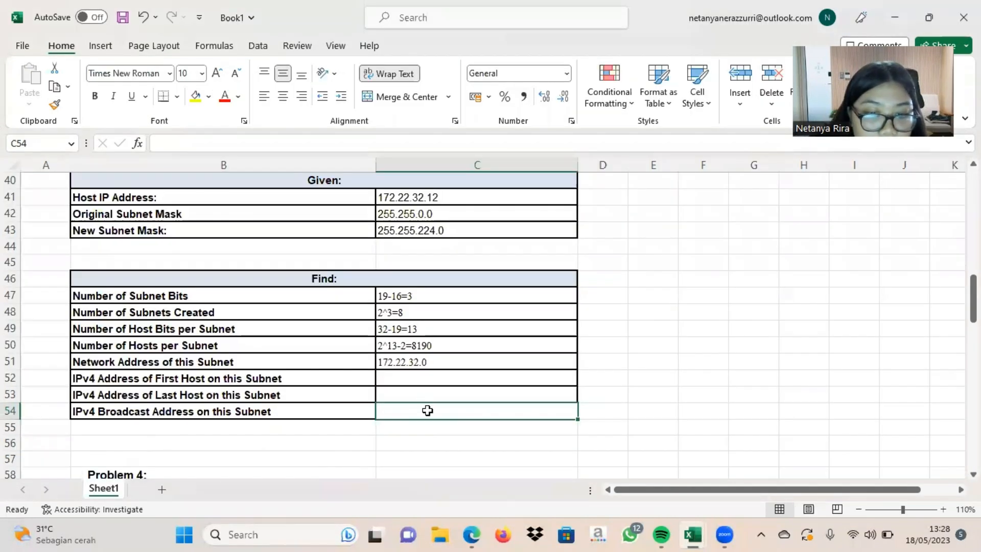
pyautogui.write('172.22.63.225')
pyautogui.hotkey('alt', 'Tab')
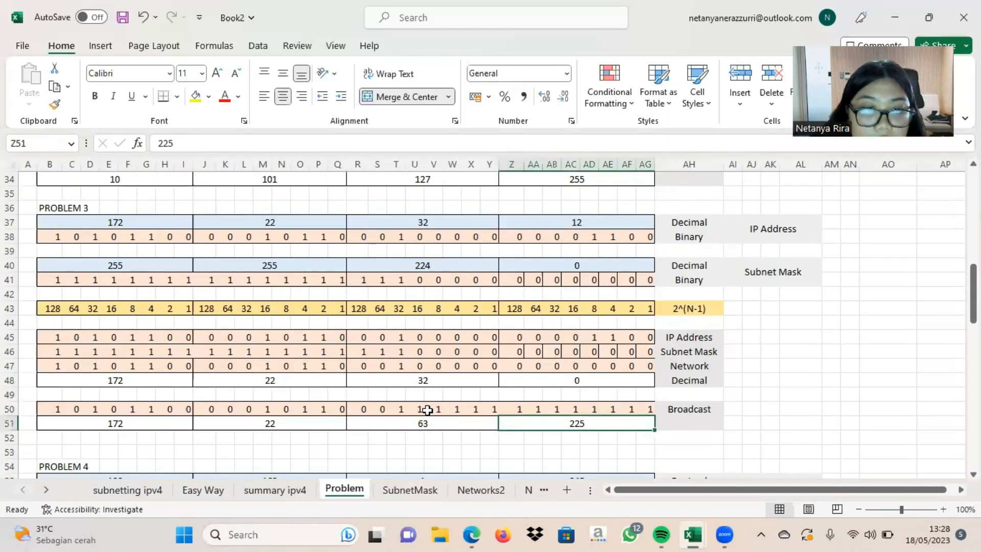
pyautogui.click(179, 433)
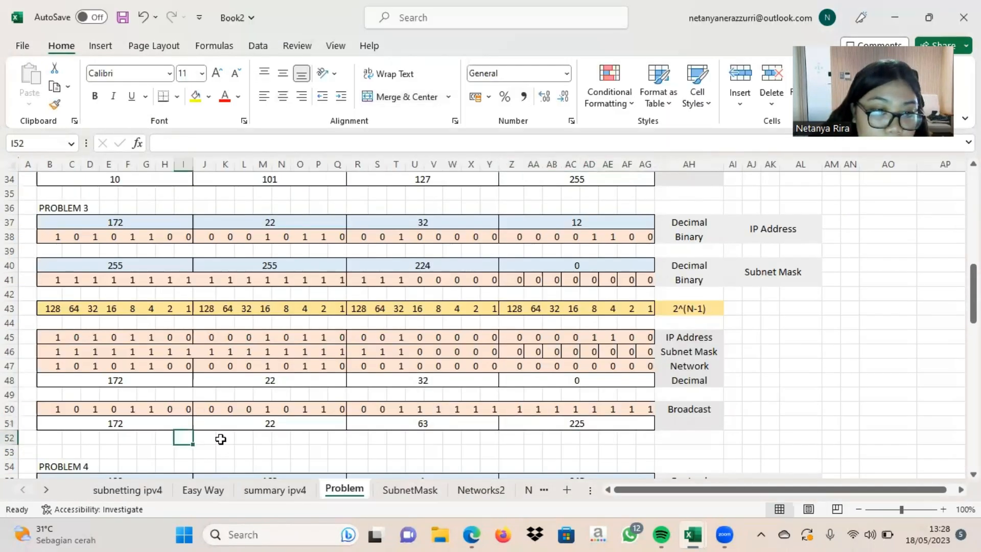
pyautogui.click(165, 425)
pyautogui.click(216, 418)
pyautogui.click(395, 435)
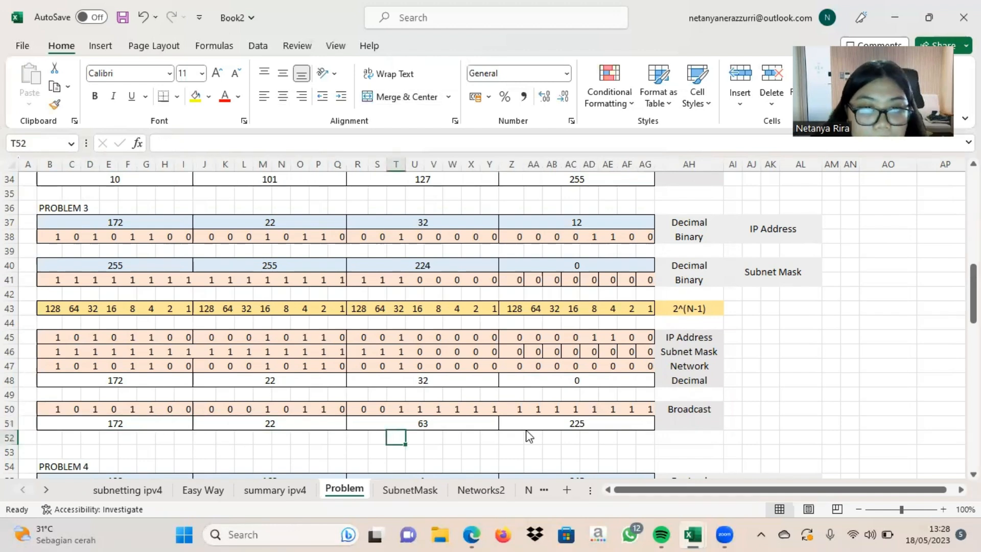
# Step: Enter 172.22.32.1 as Problem 3's IPv4 Address of First Host on this Subnet in Book1's C52
pyautogui.hotkey('alt', 'Tab')
pyautogui.click(454, 378)
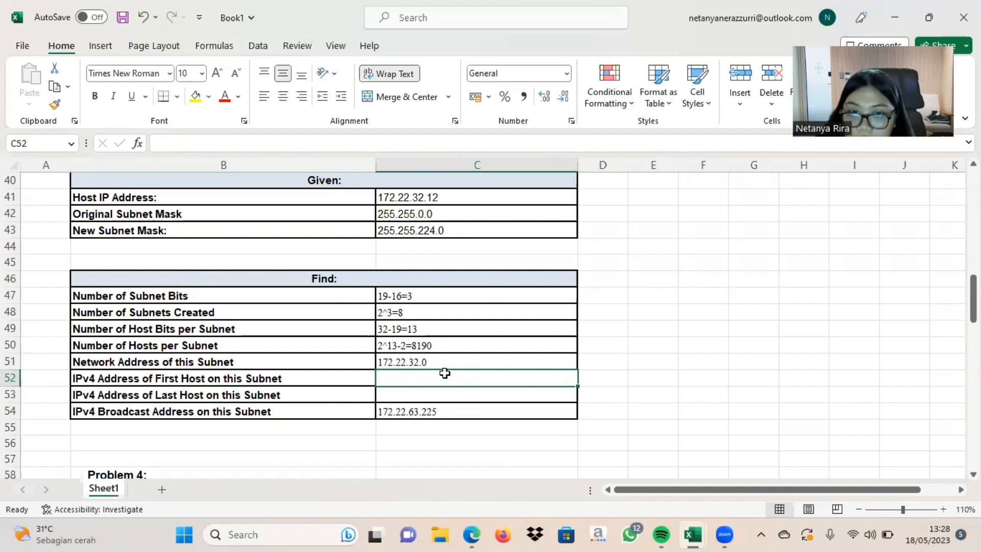
pyautogui.click(426, 363)
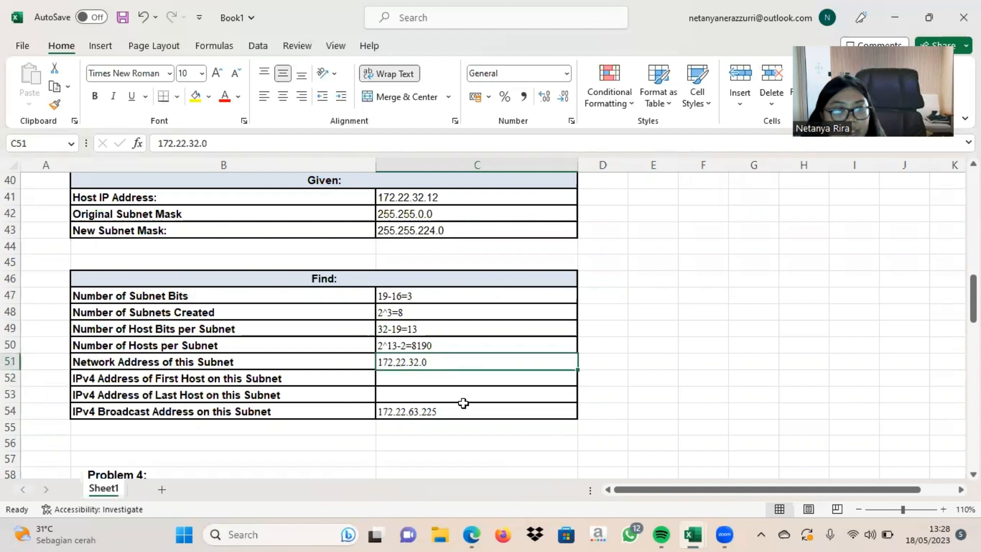
pyautogui.click(439, 380)
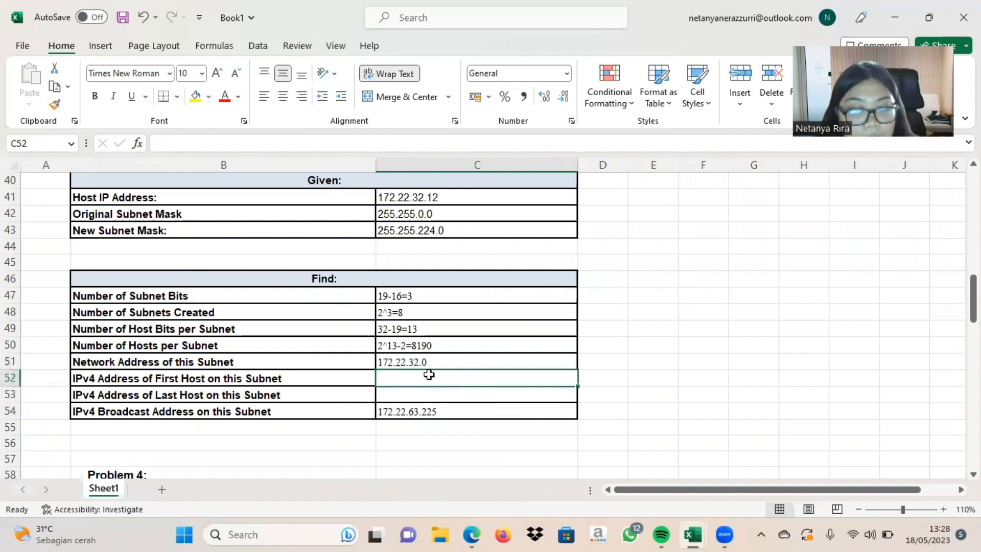
pyautogui.write('172.22.32.1')
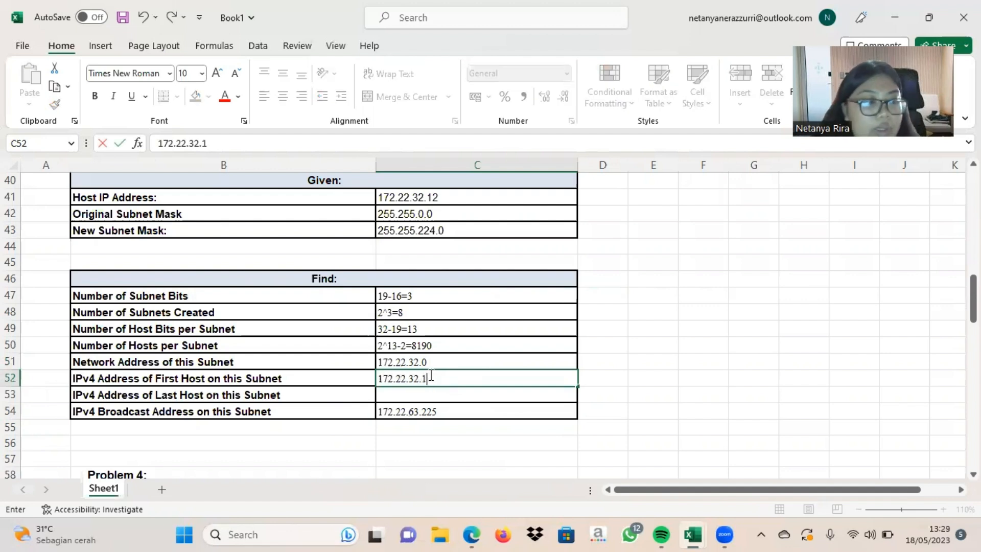
# Step: Begin the IPv4 Address of Last Host on this Subnet in C53 with the octet 172
pyautogui.click(382, 394)
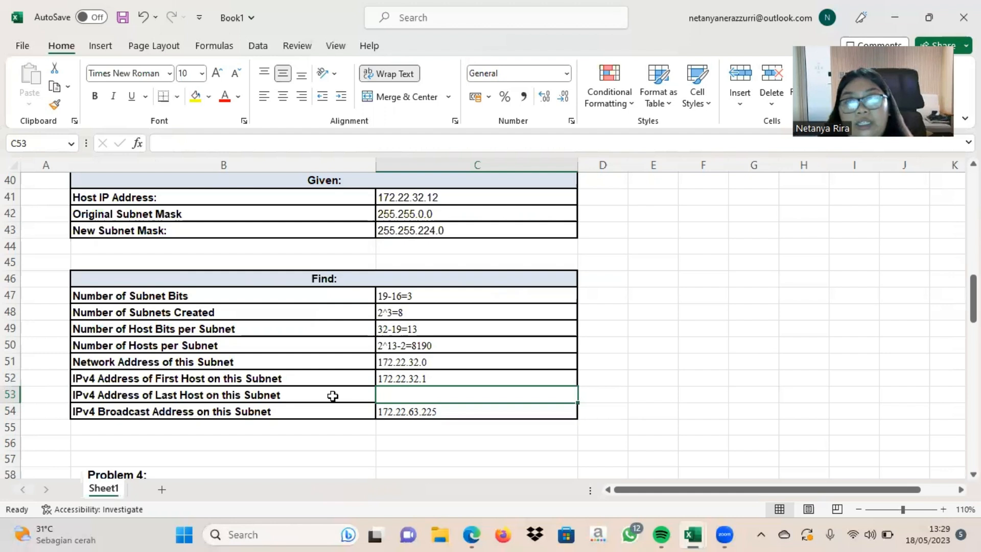
pyautogui.write('172')
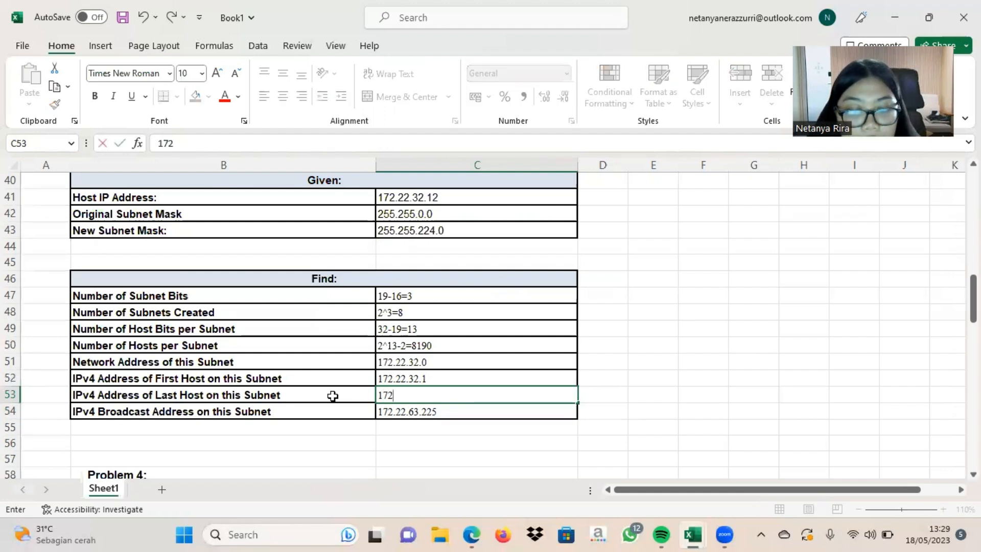
# Step: Complete Problem 3's last host address in cell C53 as 172.22.63.224
pyautogui.write('.22.63.224')
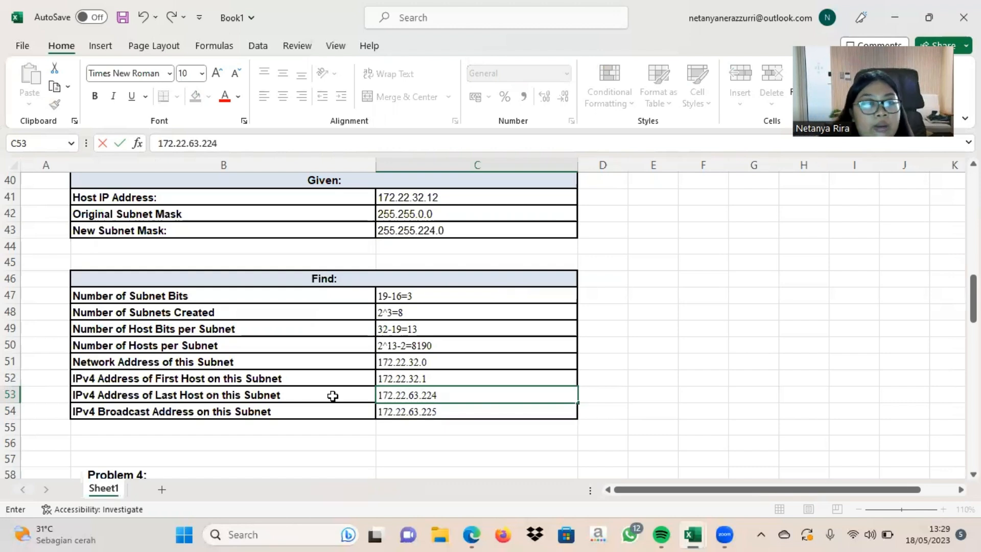
pyautogui.scroll(1, 332, 396)
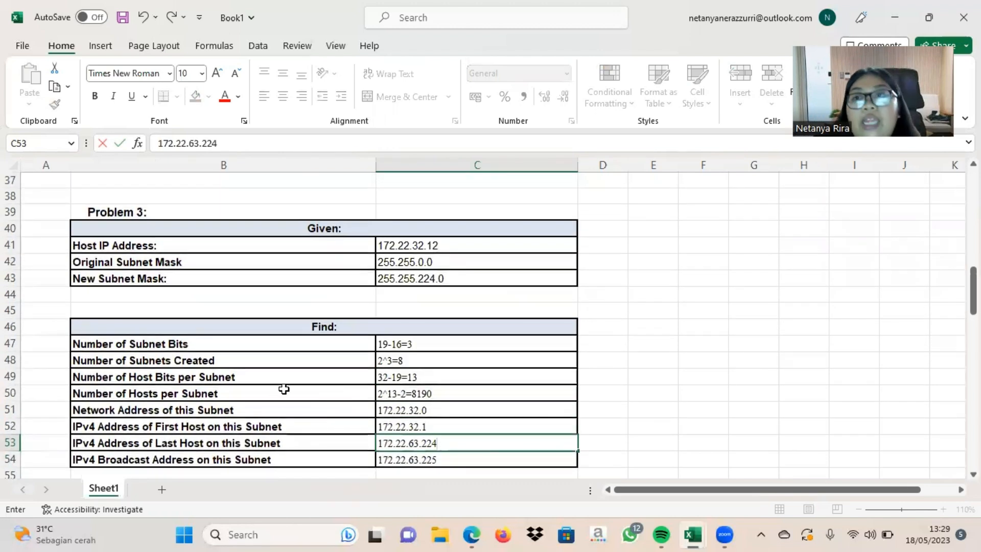
pyautogui.click(531, 54)
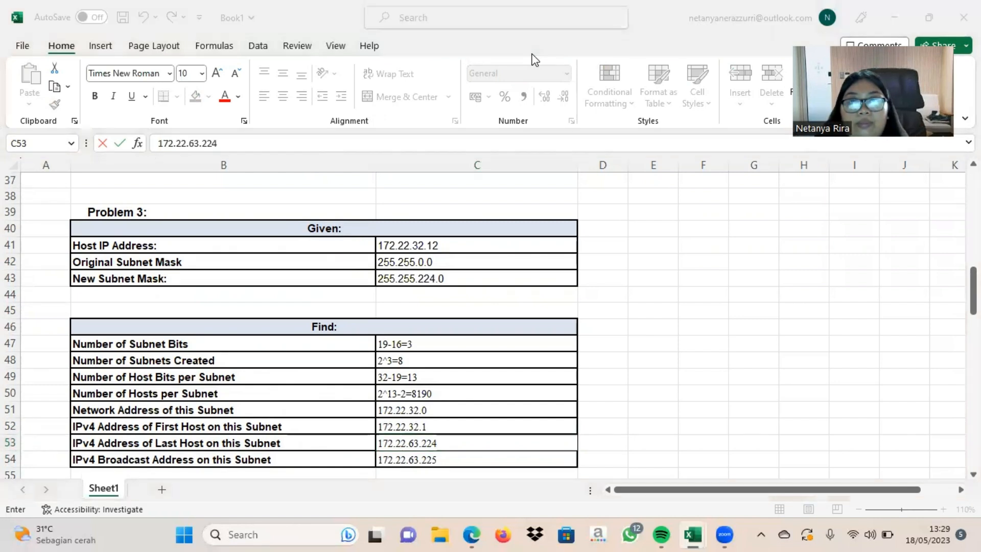
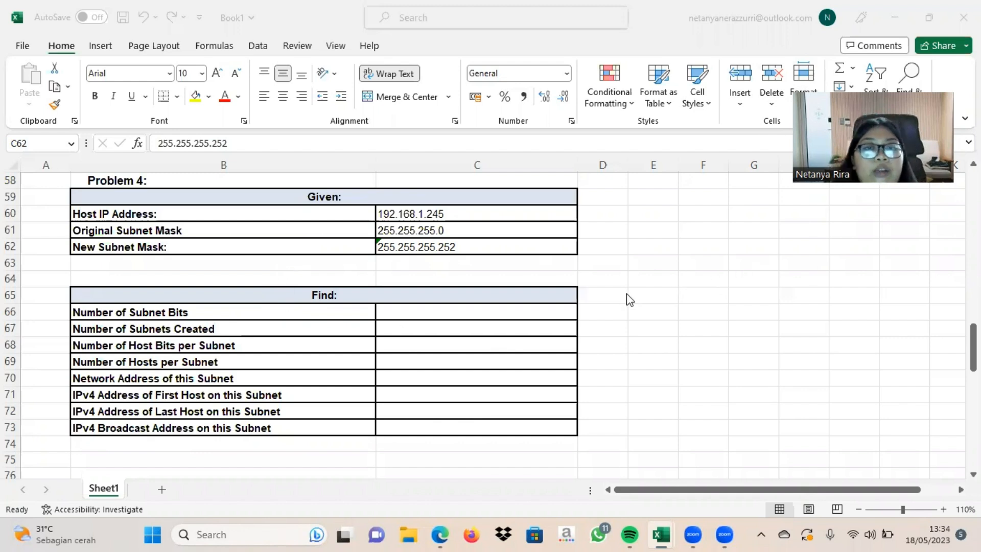
# Step: Look up the new subnet mask's prefix in Book2's SubnetMask sheet and enter "30 -" for Problem 4's subnet bits in Book1 cell C66
pyautogui.moveTo(661, 532)
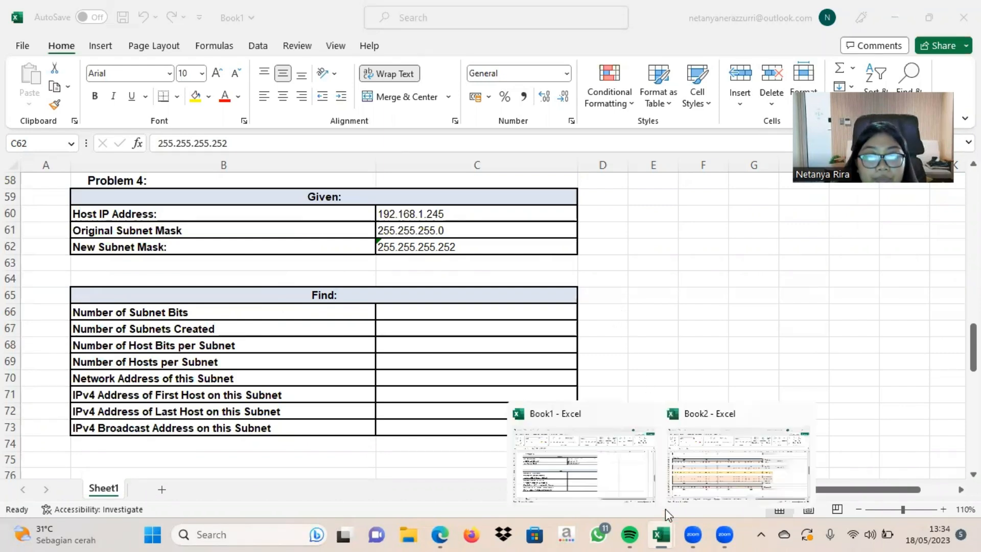
pyautogui.click(687, 488)
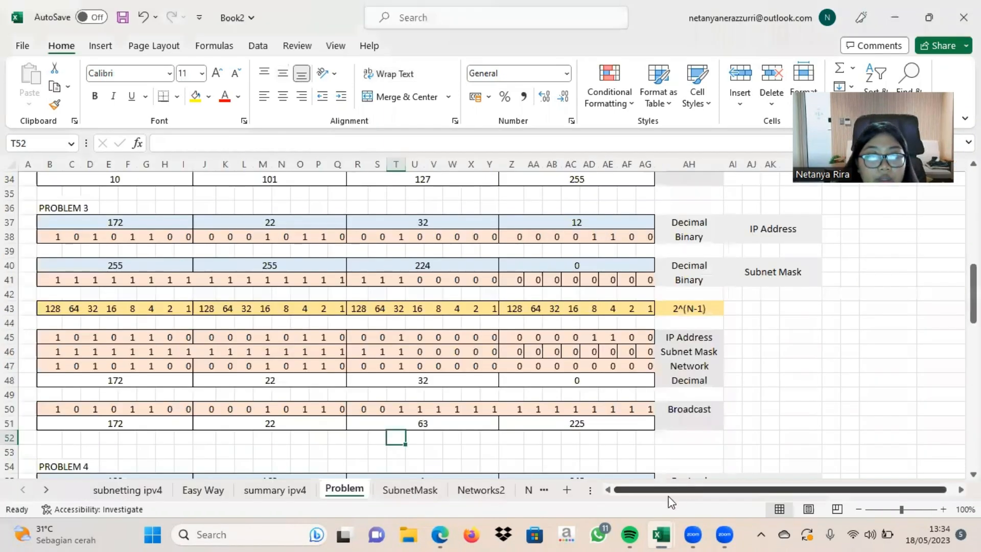
pyautogui.click(404, 489)
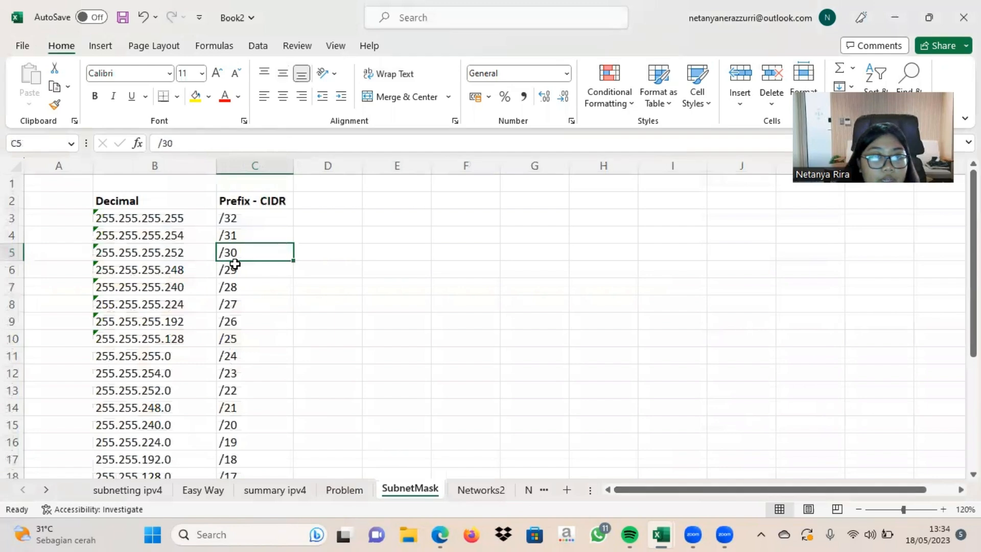
pyautogui.moveTo(661, 534)
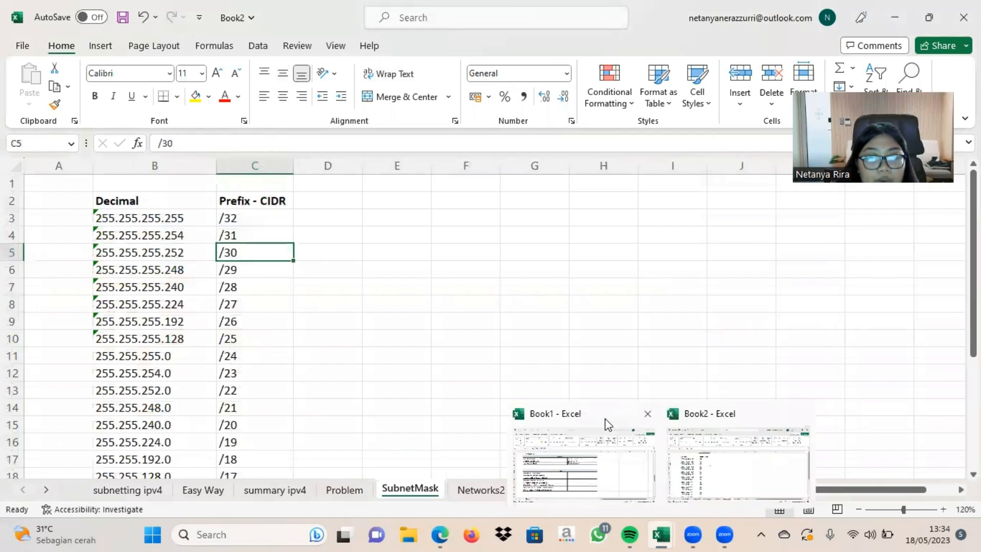
pyautogui.click(596, 438)
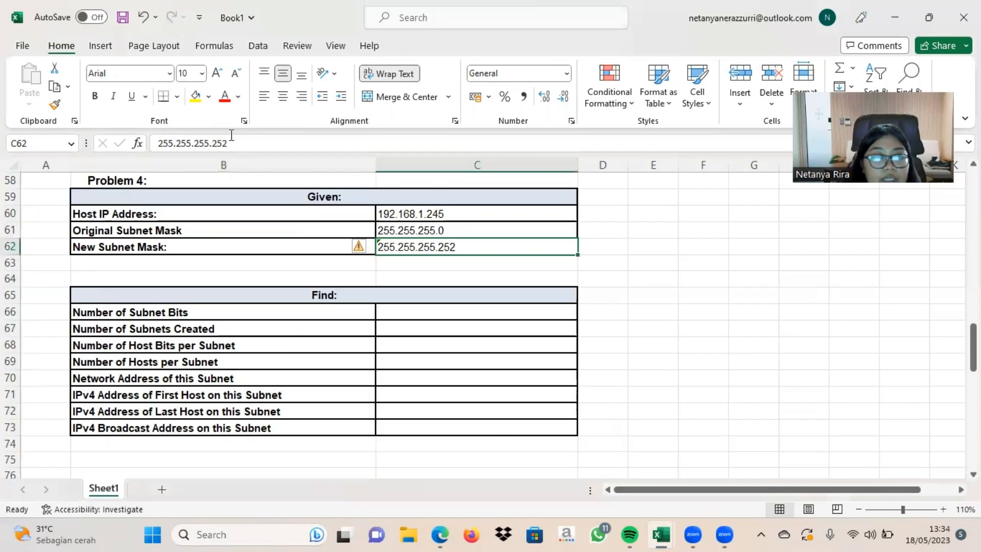
pyautogui.click(453, 320)
pyautogui.write('30 -')
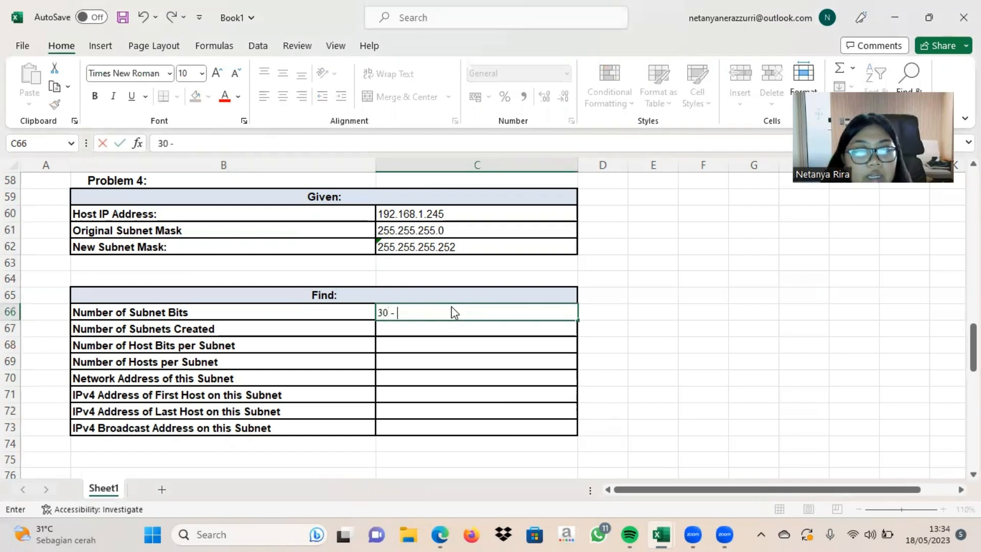
# Step: Look up the original subnet mask's prefix in Book2's SubnetMask sheet and complete Problem 4's subnet bits in C66 as "30 - 24 = 6"
pyautogui.hotkey('alt', 'Tab')
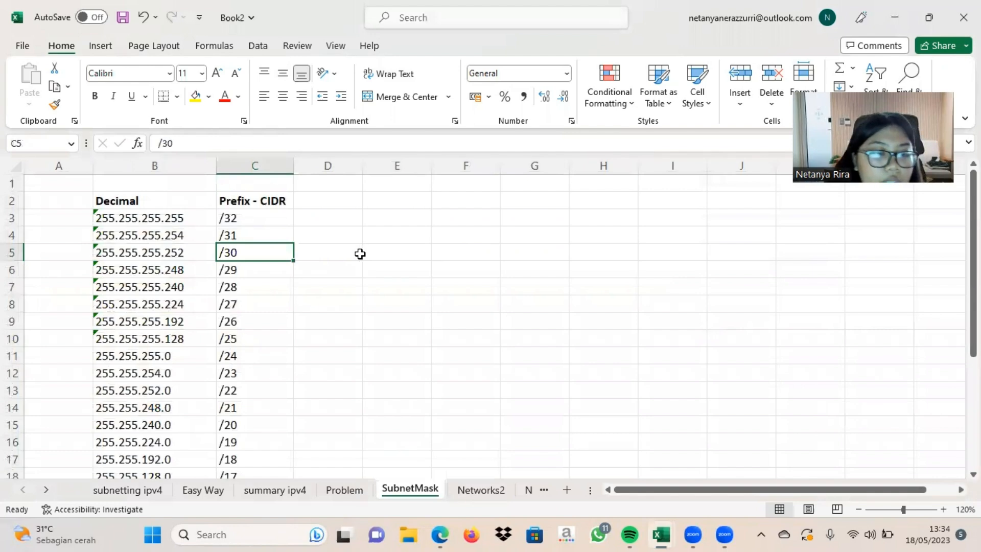
pyautogui.hotkey('alt', 'Tab')
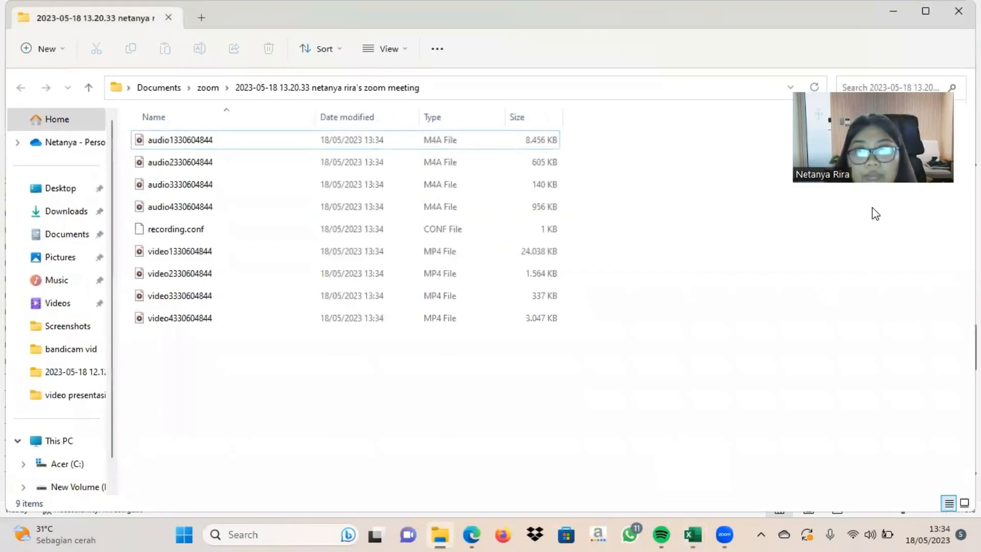
pyautogui.click(894, 11)
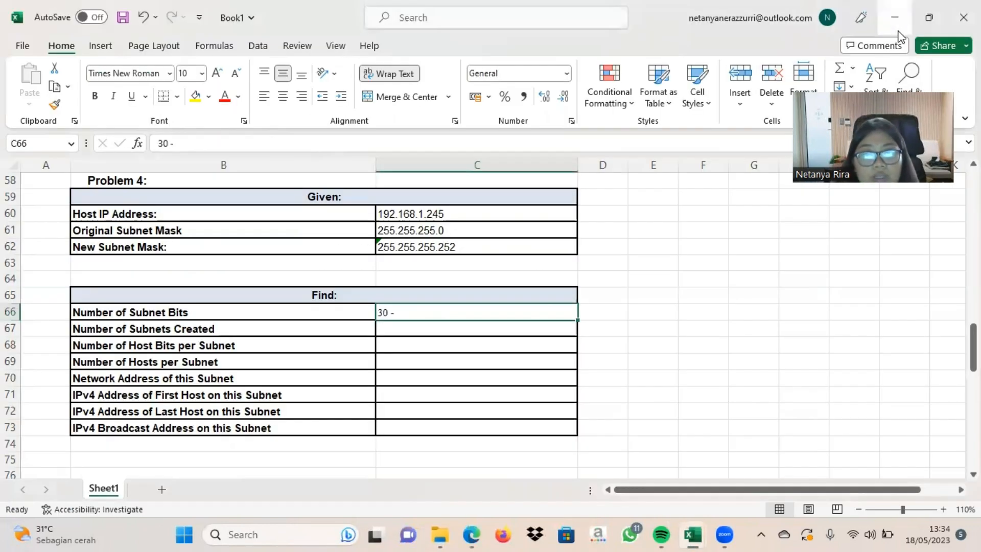
pyautogui.moveTo(661, 521)
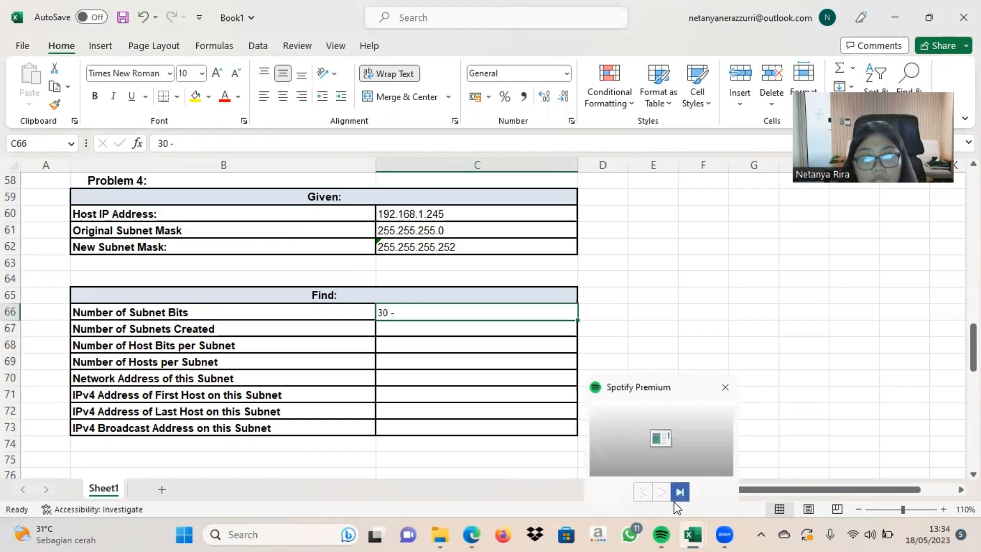
pyautogui.click(746, 479)
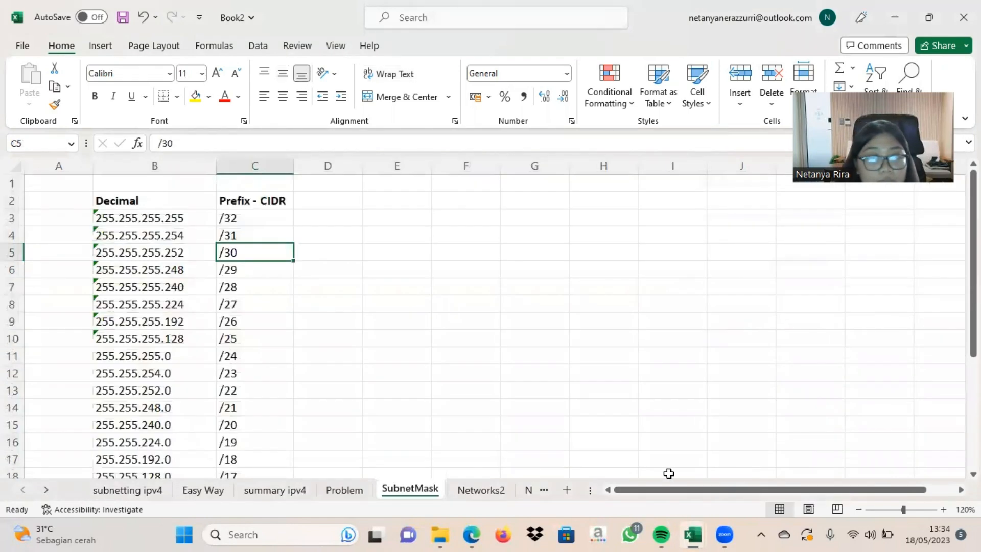
pyautogui.click(231, 361)
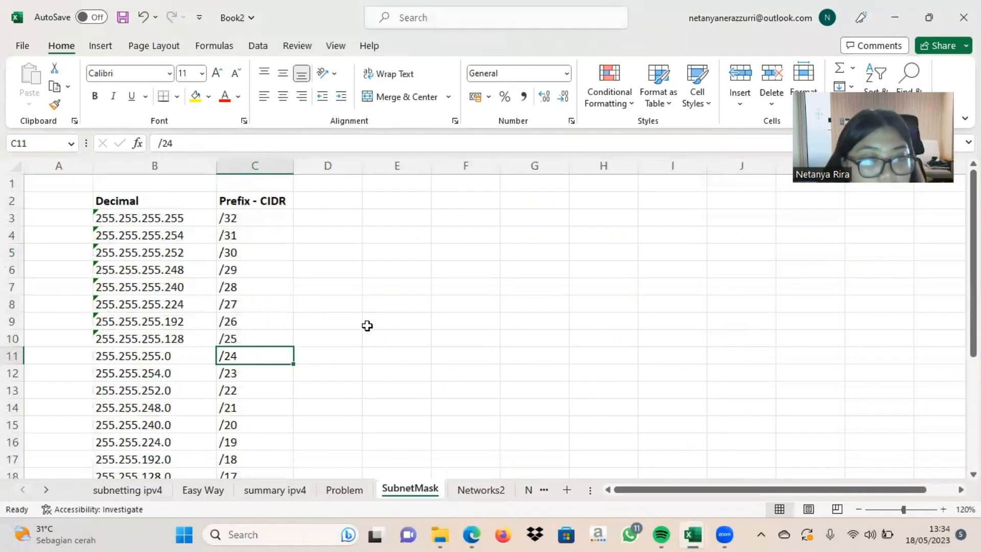
pyautogui.hotkey('alt', 'Tab')
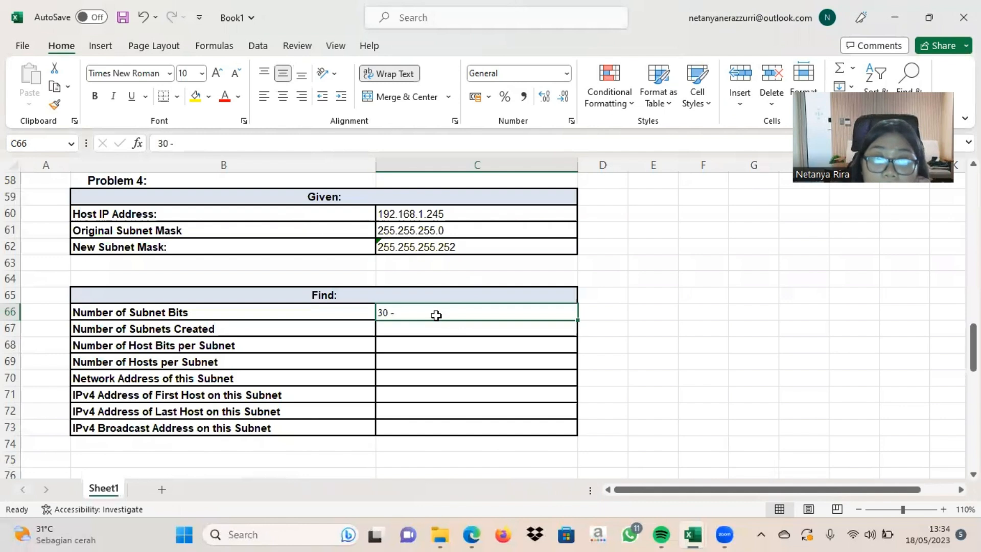
pyautogui.click(423, 336)
pyautogui.doubleClick(415, 313)
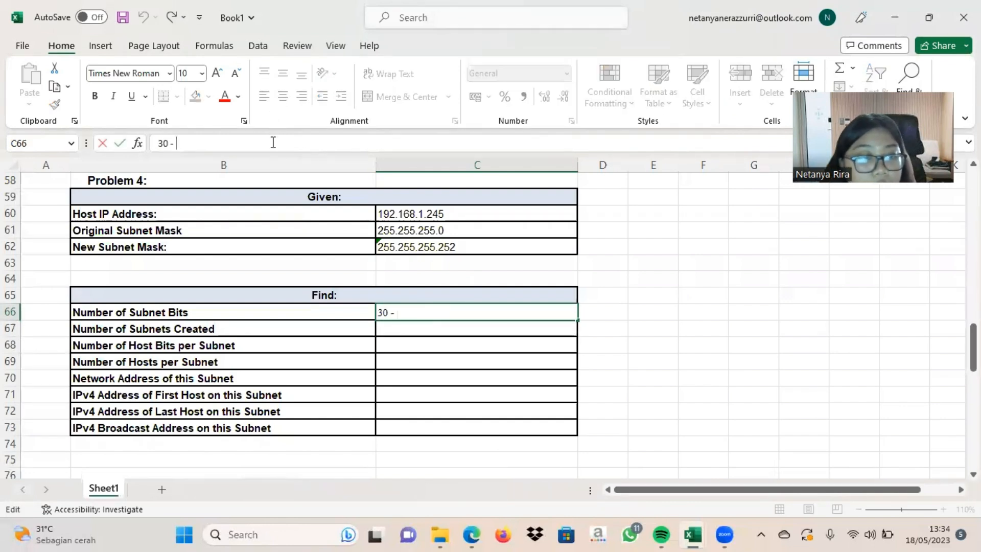
pyautogui.write('24')
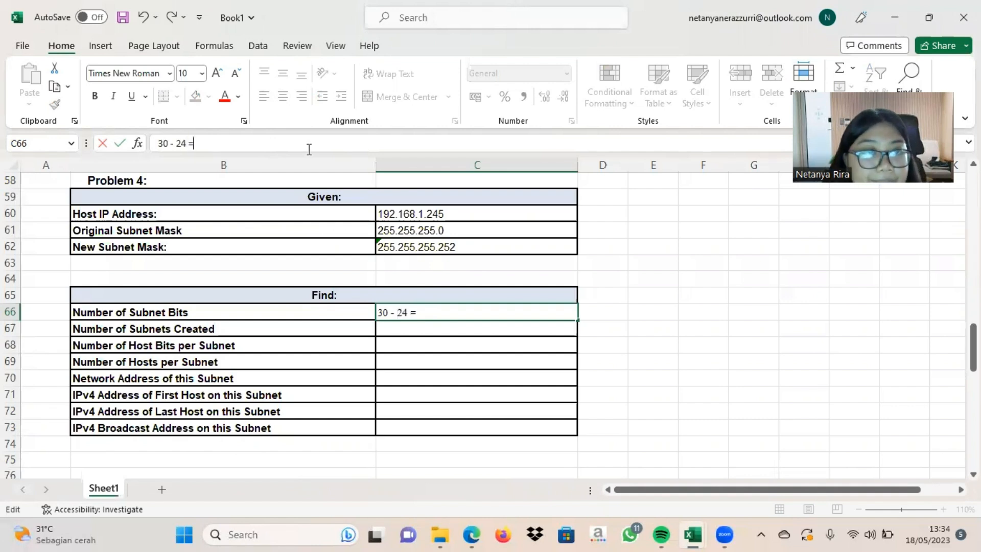
pyautogui.write('= 6')
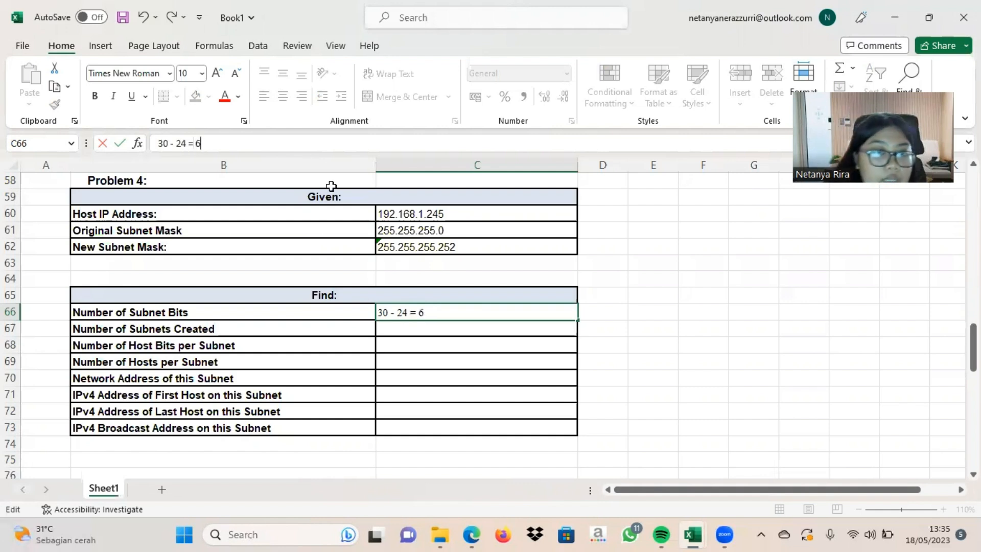
# Step: Enter "2^6=64" as Problem 4's number of subnets created in cell C67
pyautogui.click(420, 325)
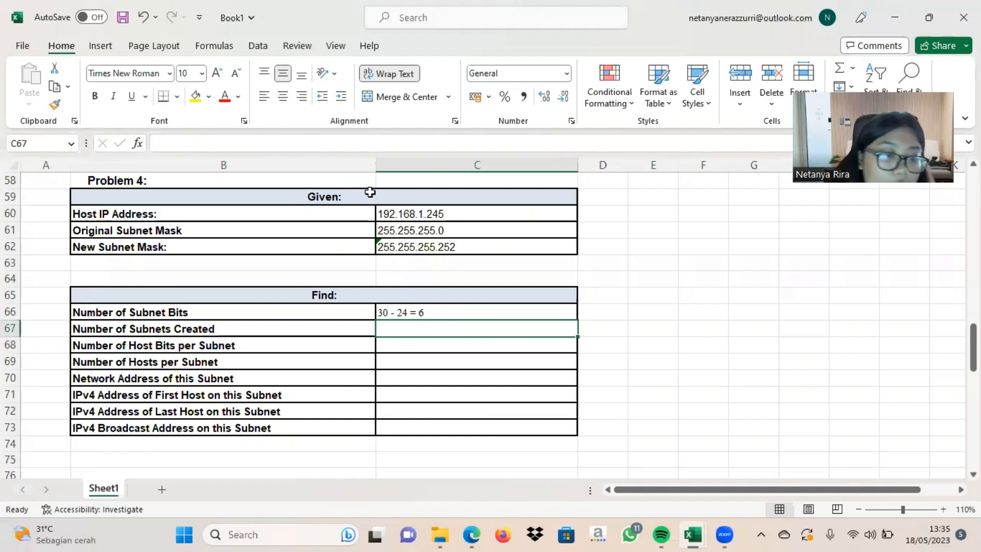
pyautogui.write('2^')
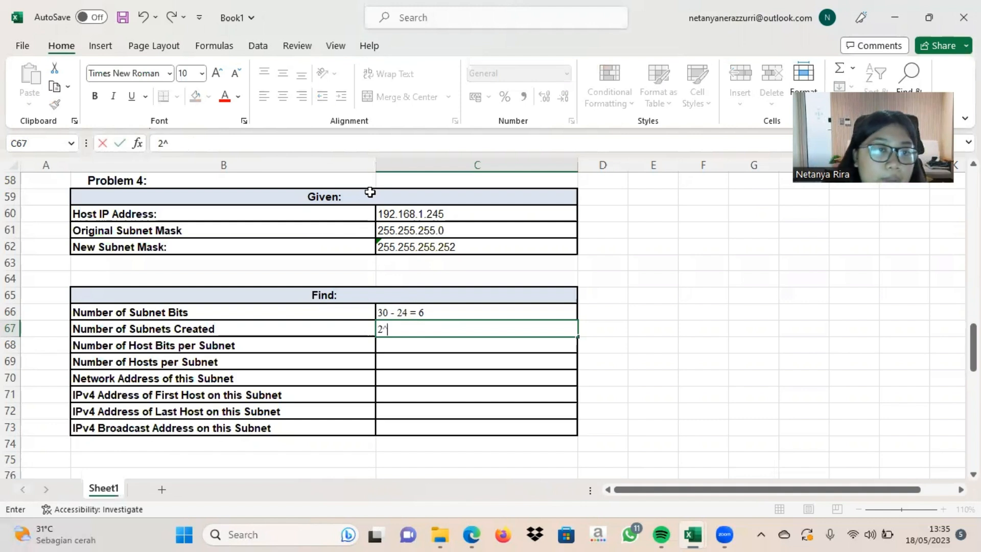
pyautogui.write('6')
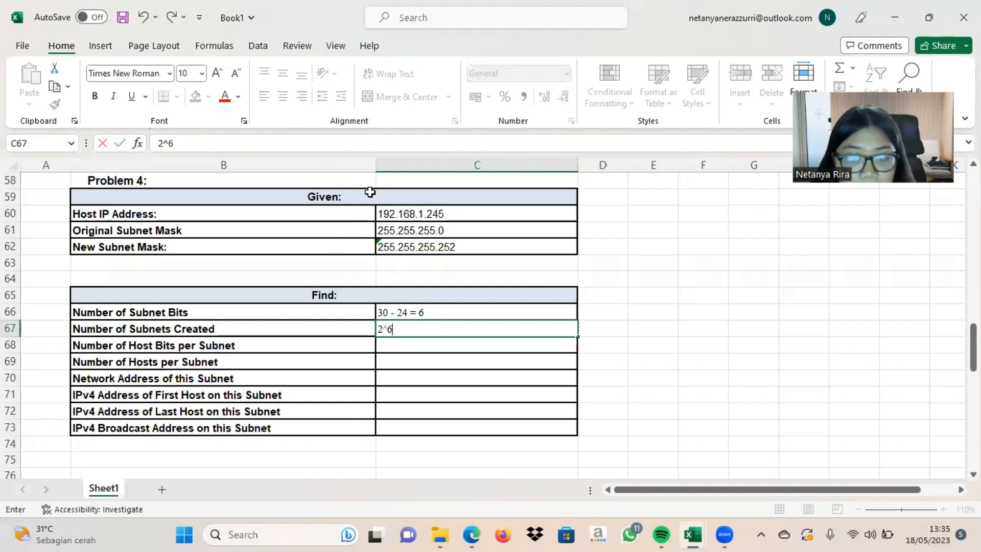
pyautogui.write('=')
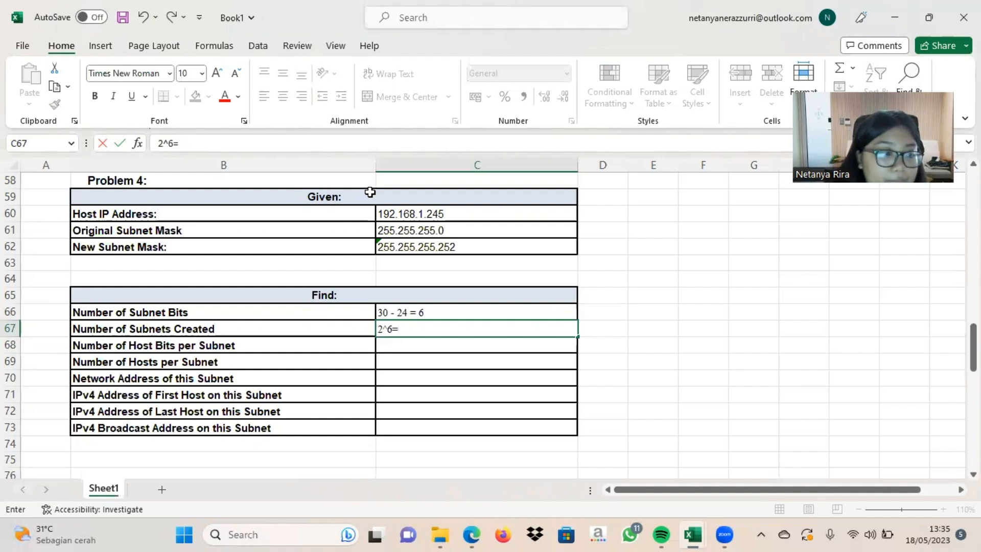
pyautogui.write('64')
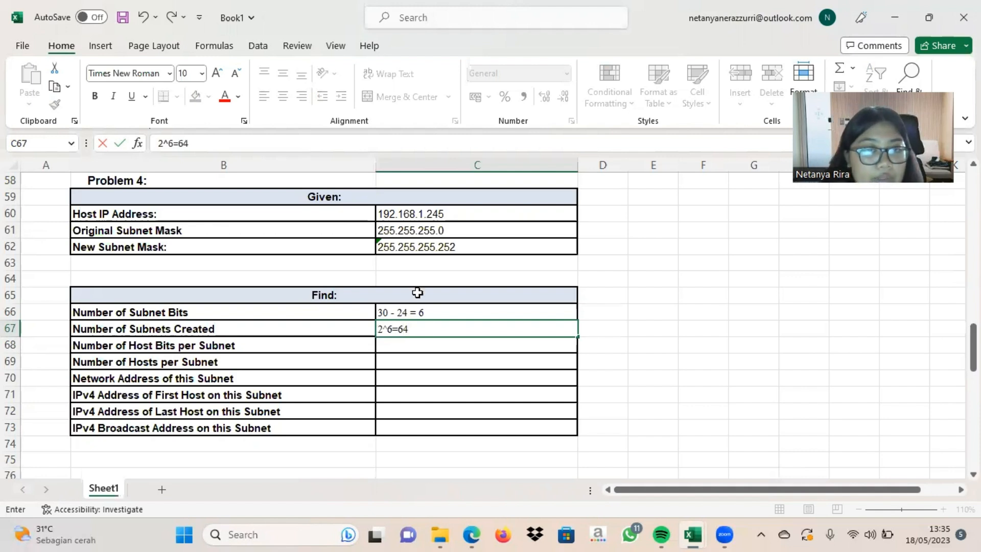
# Step: Enter "32 - 30 = 2" as Problem 4's number of host bits per subnet in cell C68
pyautogui.click(428, 350)
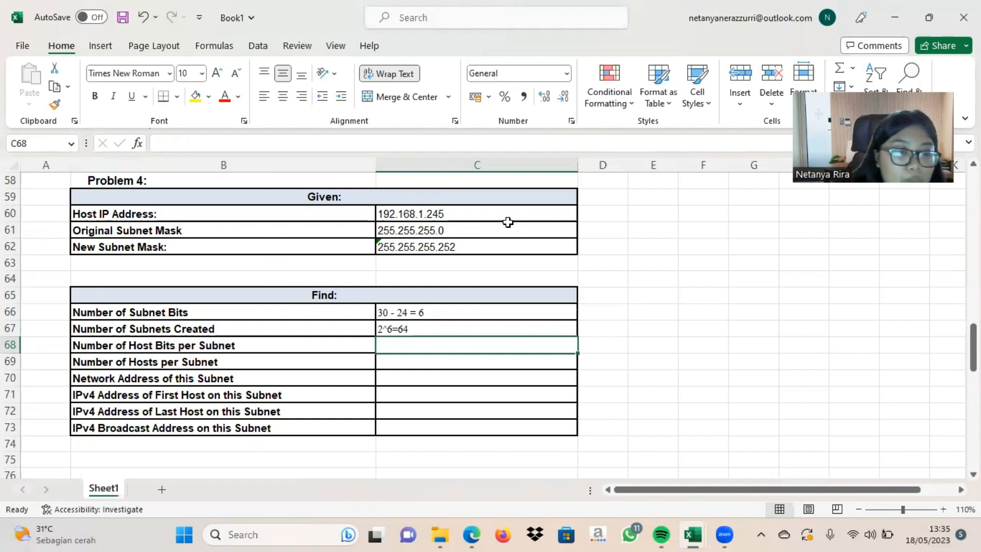
pyautogui.write('32')
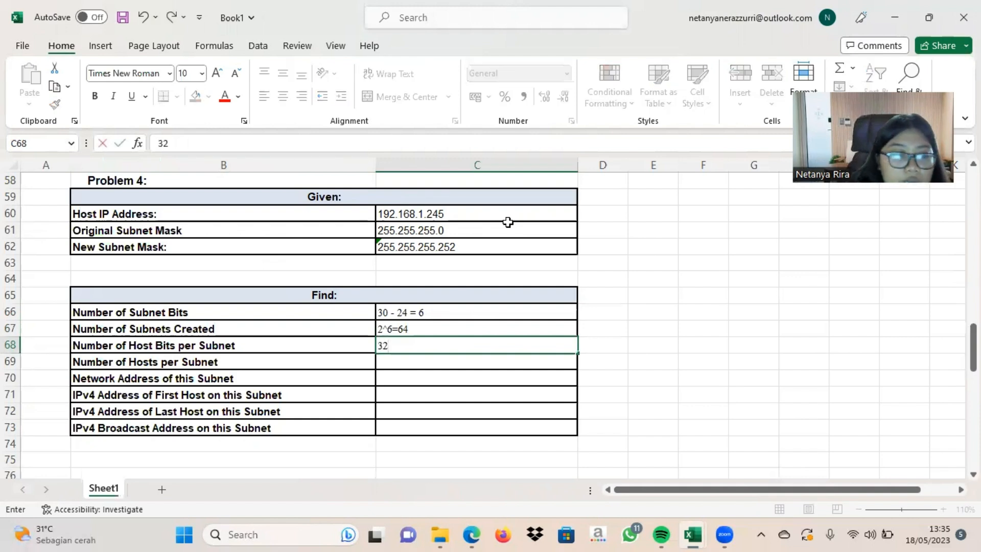
pyautogui.write(' -')
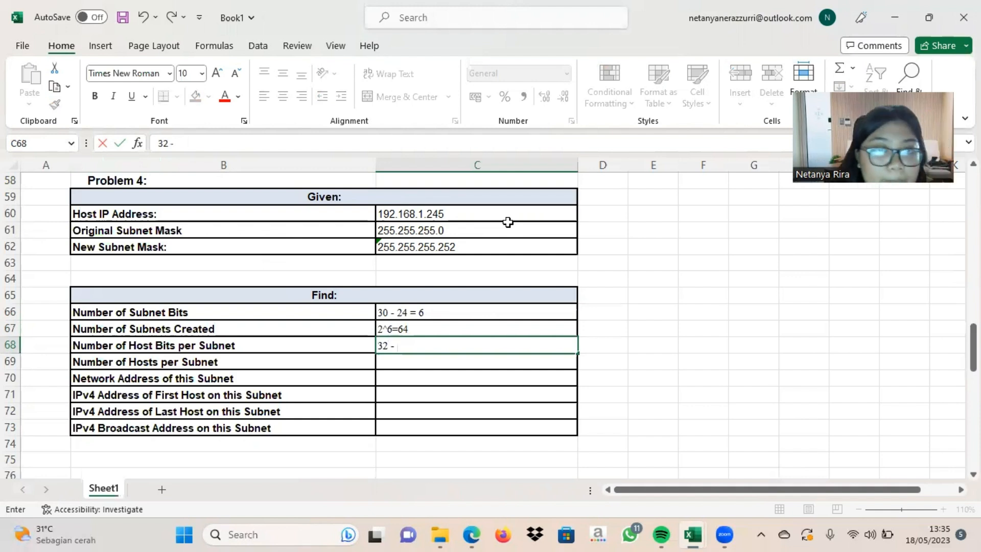
pyautogui.write(' 3')
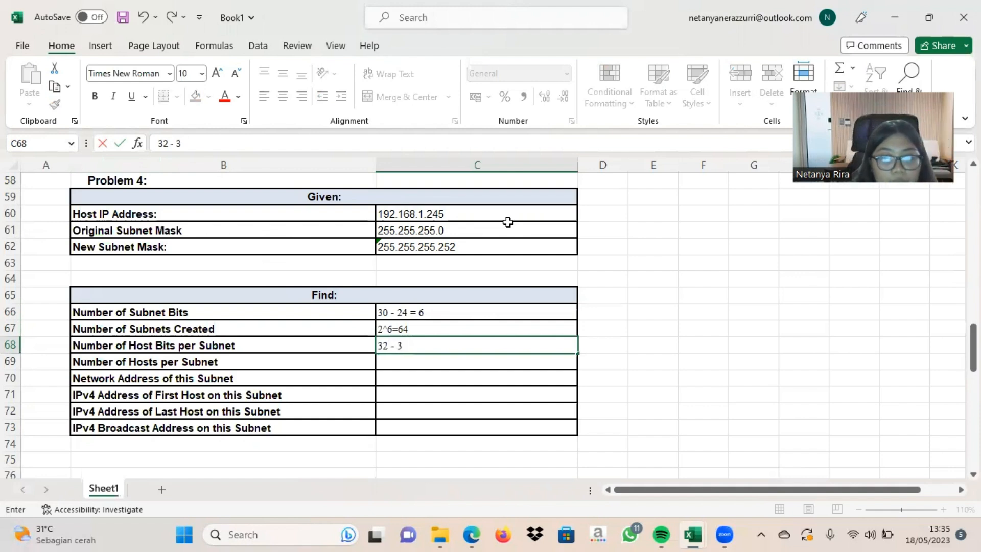
pyautogui.write('0 = ')
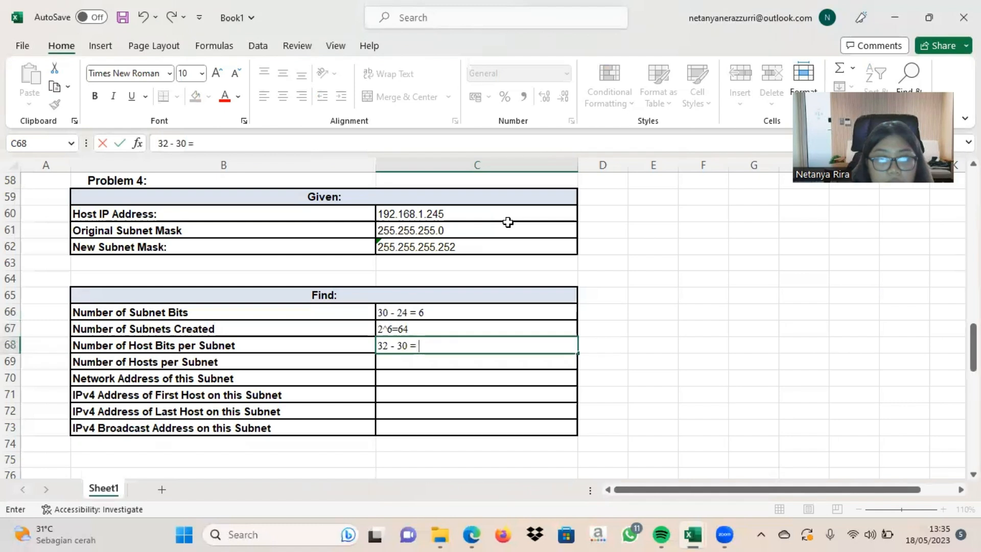
pyautogui.write('2')
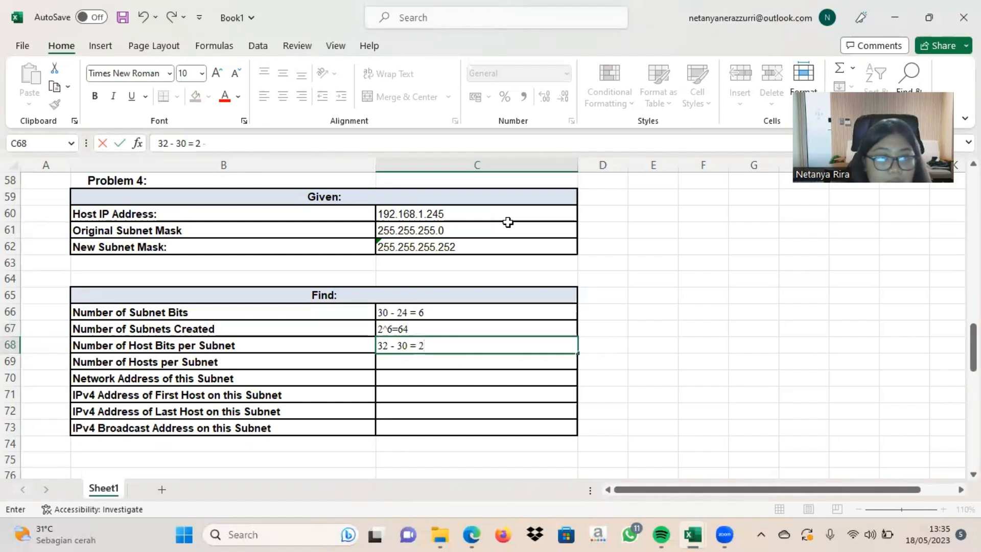
# Step: Enter "2^2-2=2" as Problem 4's number of hosts per subnet in cell C69
pyautogui.click(499, 364)
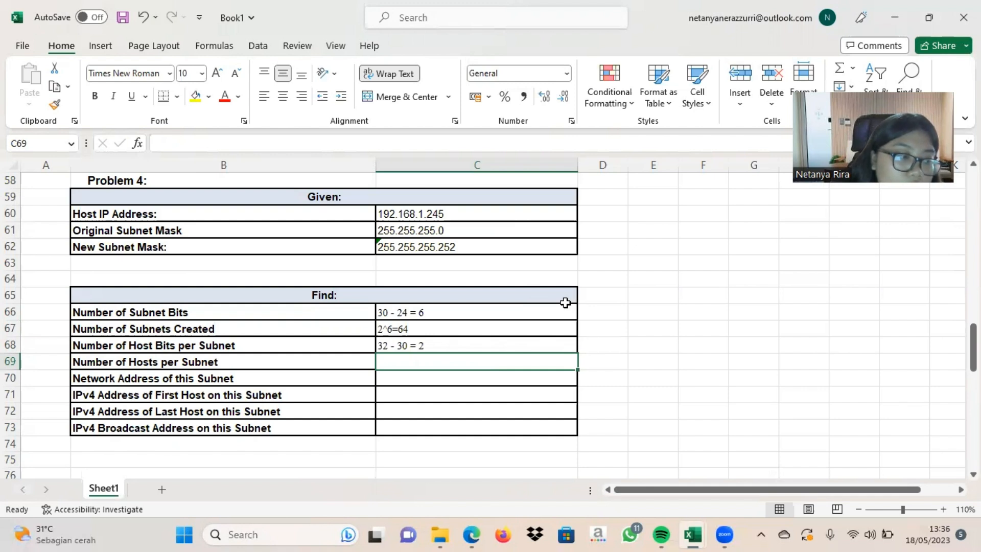
pyautogui.write('2')
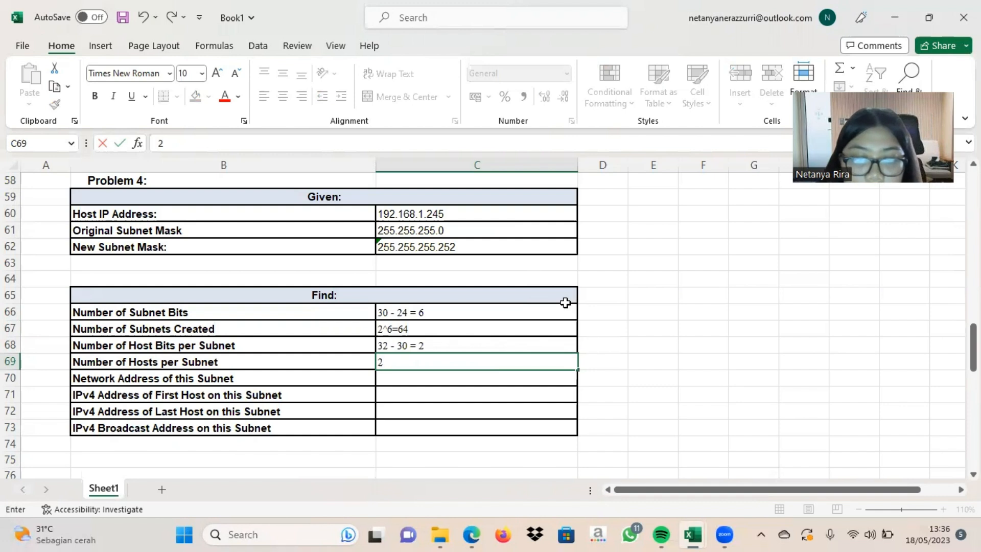
pyautogui.write('^')
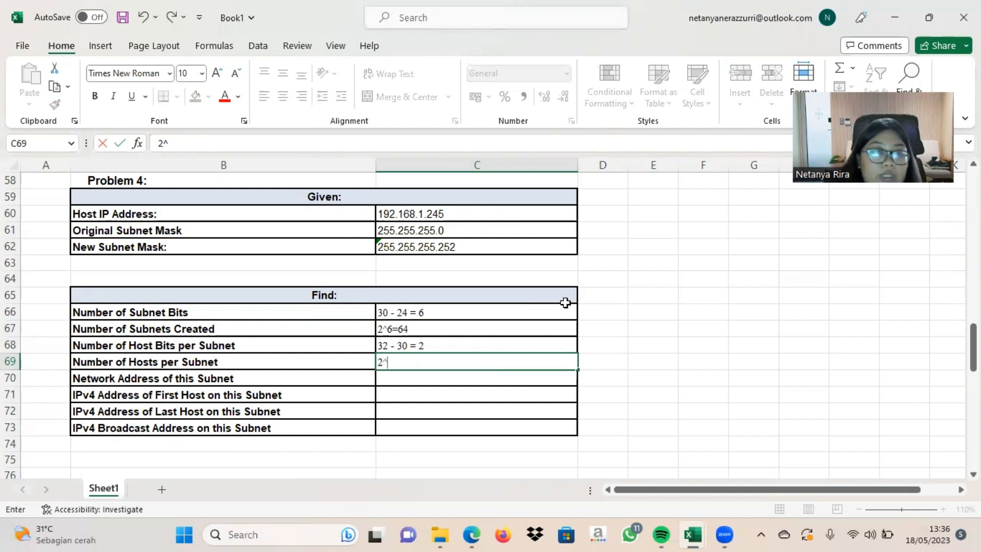
pyautogui.write('2')
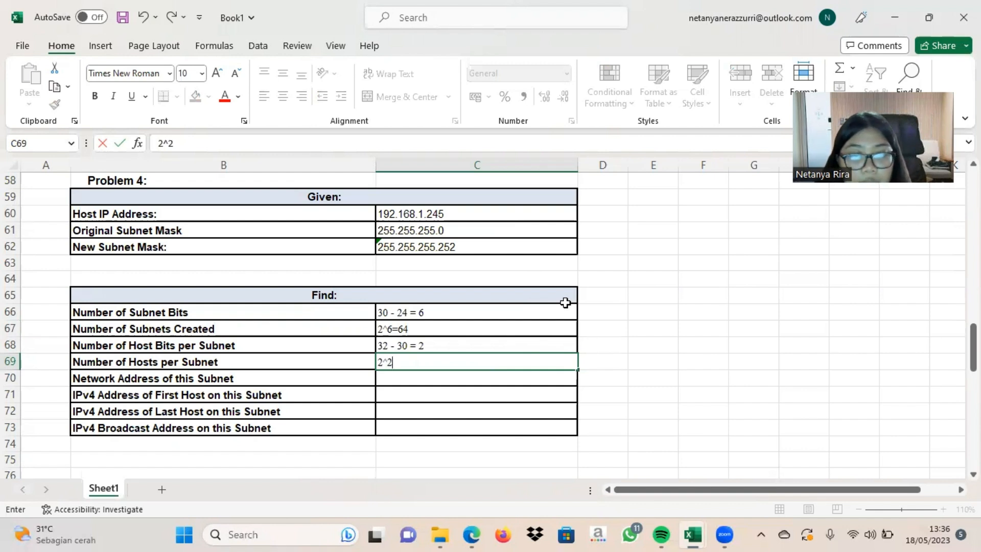
pyautogui.write('-2=2')
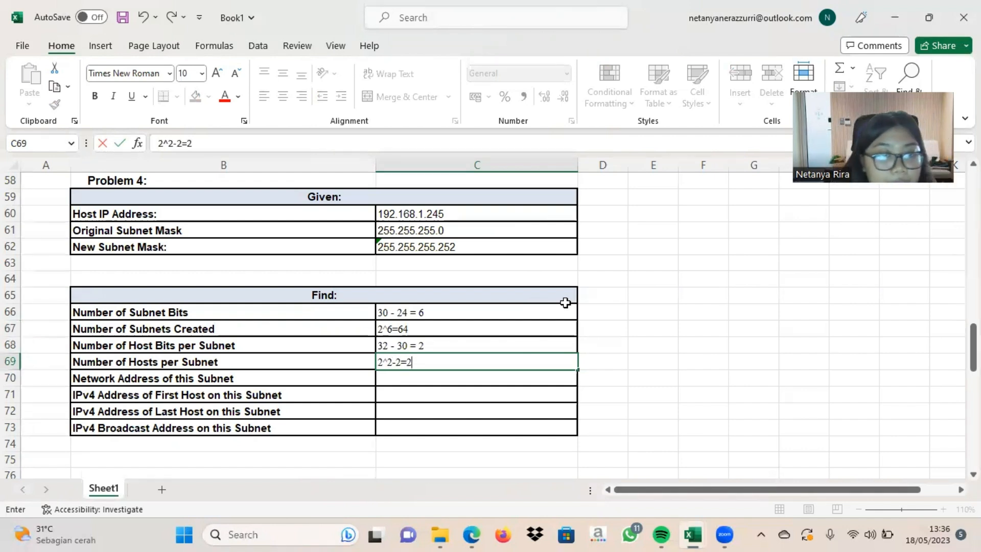
pyautogui.click(459, 386)
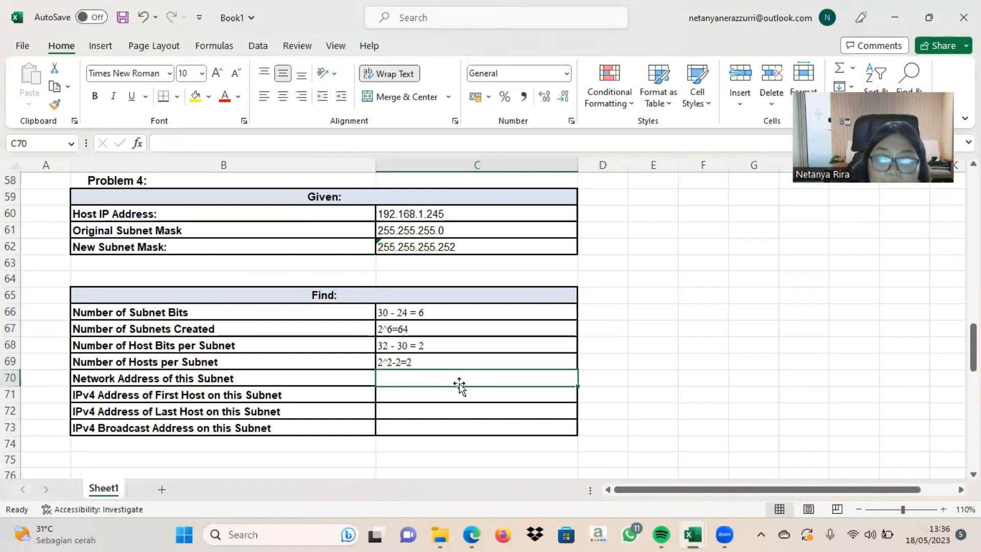
# Step: Switch to Book2's Problem sheet and examine the IP address, subnet mask and network binary rows of Problem 4
pyautogui.moveTo(685, 535)
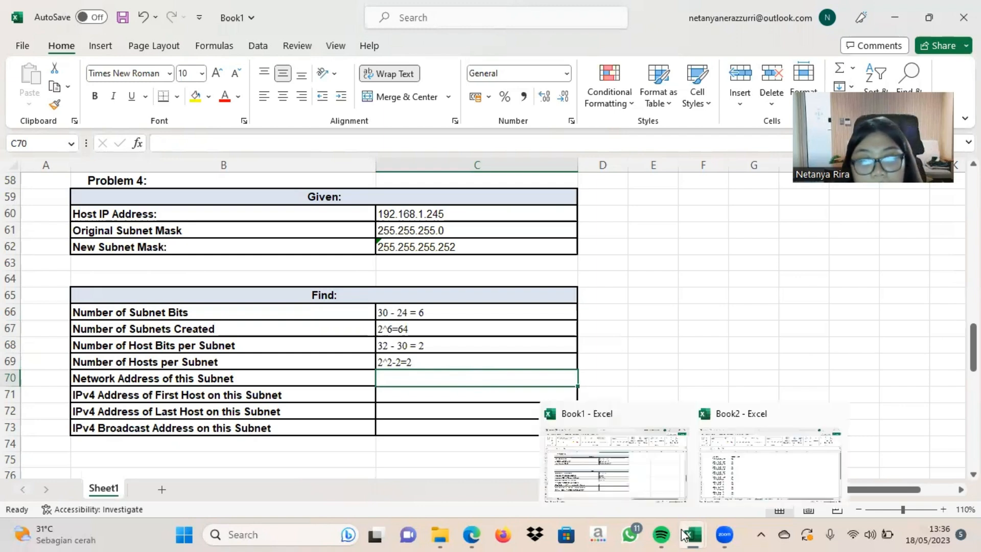
pyautogui.click(740, 482)
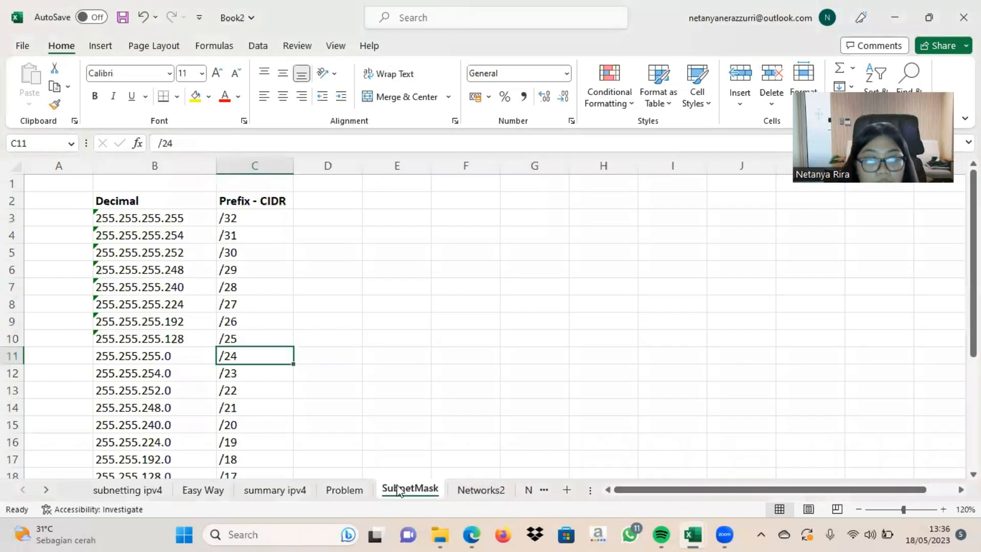
pyautogui.click(367, 491)
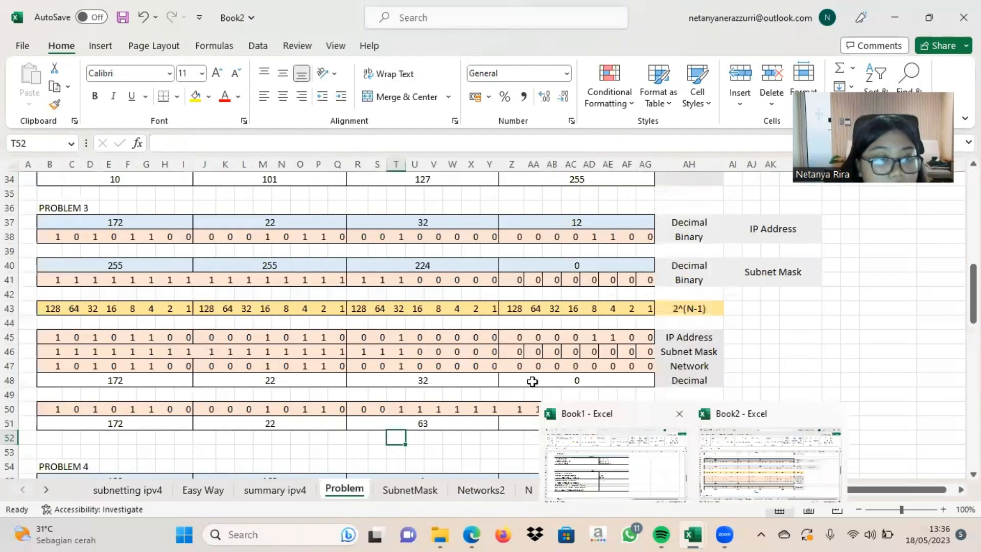
pyautogui.scroll(-5, 489, 365)
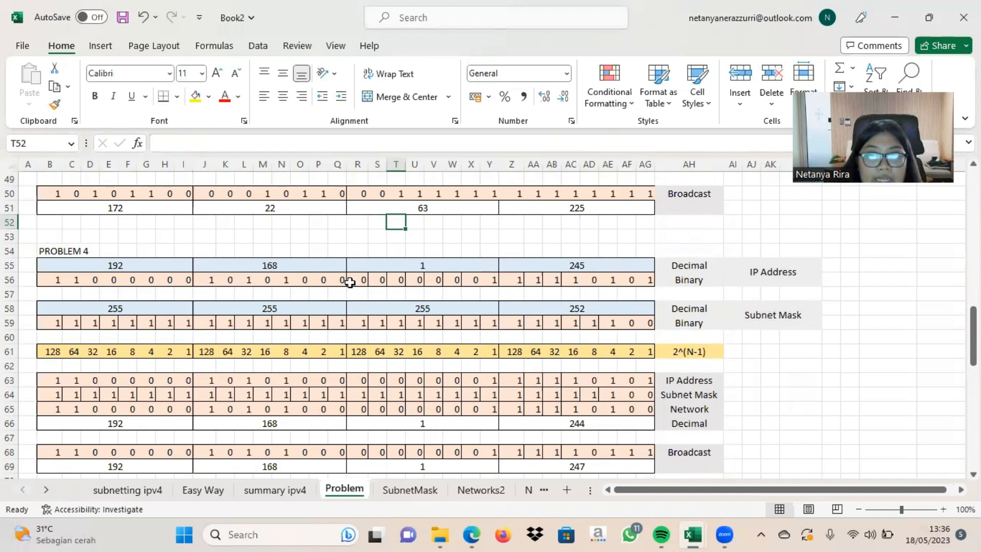
pyautogui.scroll(-1, 353, 284)
pyautogui.scroll(-2, 353, 284)
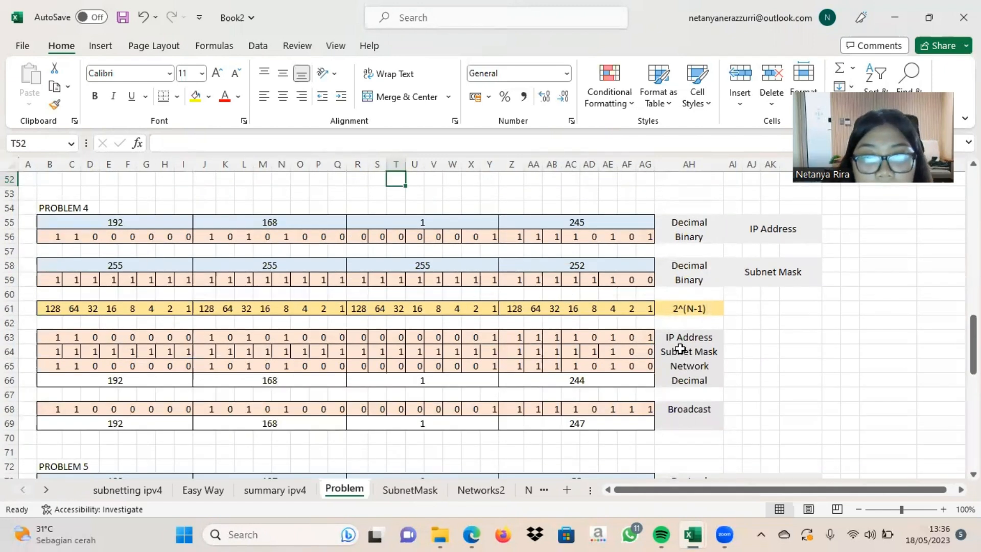
pyautogui.click(591, 237)
pyautogui.click(592, 337)
pyautogui.moveTo(56, 279); pyautogui.dragTo(614, 278)
pyautogui.click(510, 361)
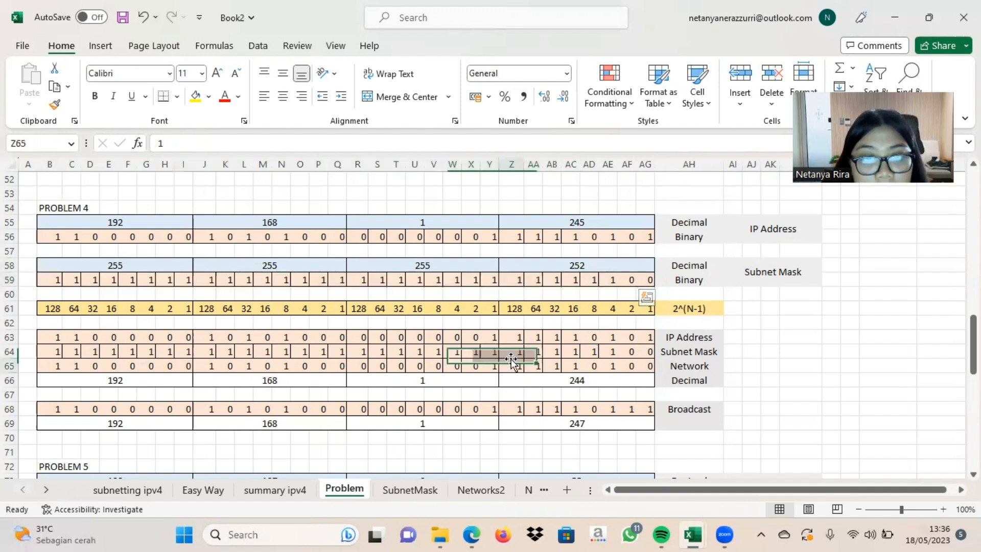
pyautogui.click(648, 373)
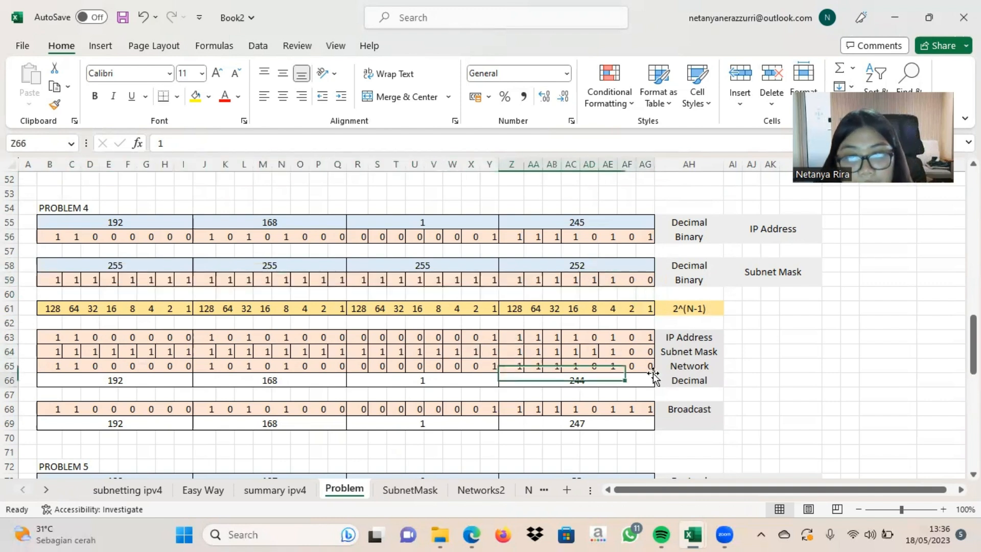
# Step: Clear all binary digits of Problem 4's Network row, cells B65 to AG65
pyautogui.click(649, 368)
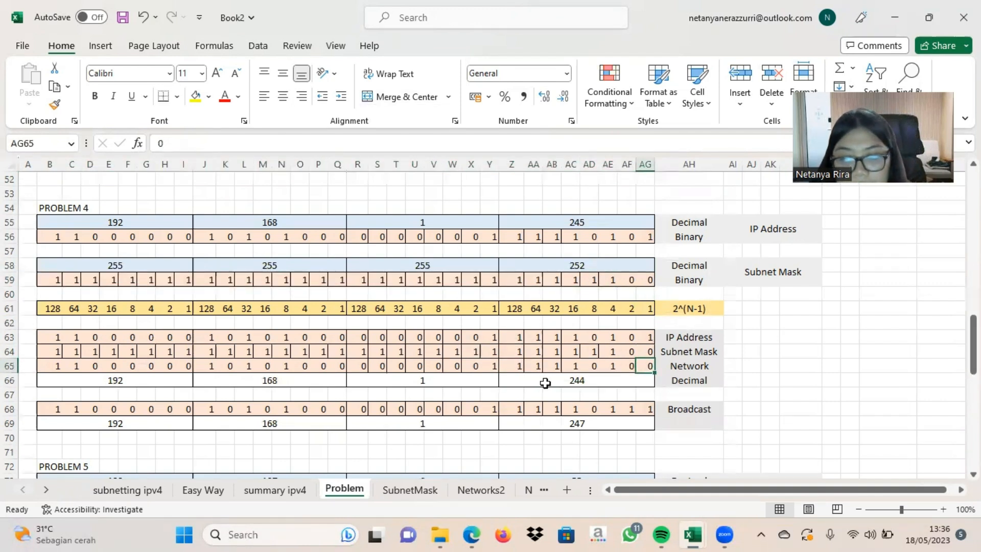
pyautogui.press('BackSpace')
pyautogui.press('Left')
pyautogui.press('BackSpace')
pyautogui.press('Left')
pyautogui.press('BackSpace')
pyautogui.press('Left')
pyautogui.press('BackSpace')
pyautogui.press('Left')
pyautogui.press('BackSpace')
pyautogui.press('Left')
pyautogui.press('BackSpace')
pyautogui.press('Left')
pyautogui.press('BackSpace')
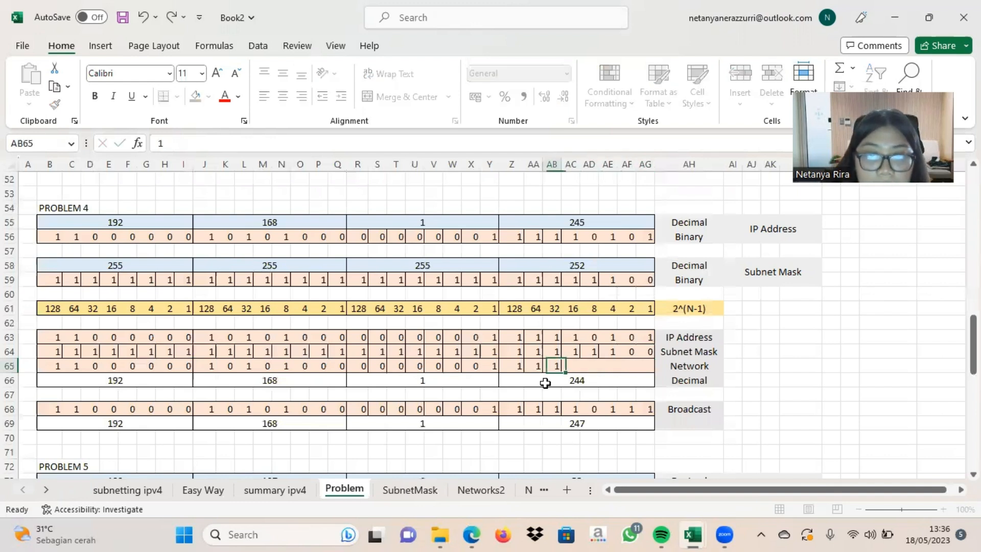
pyautogui.press('Left')
pyautogui.press('BackSpace')
pyautogui.press('Left')
pyautogui.press('BackSpace')
pyautogui.press('Left')
pyautogui.press('BackSpace')
pyautogui.press('Left')
pyautogui.press('BackSpace')
pyautogui.press('Left')
pyautogui.press('BackSpace')
pyautogui.press('Left')
pyautogui.press('BackSpace')
pyautogui.press('Left')
pyautogui.press('BackSpace')
pyautogui.press('Left')
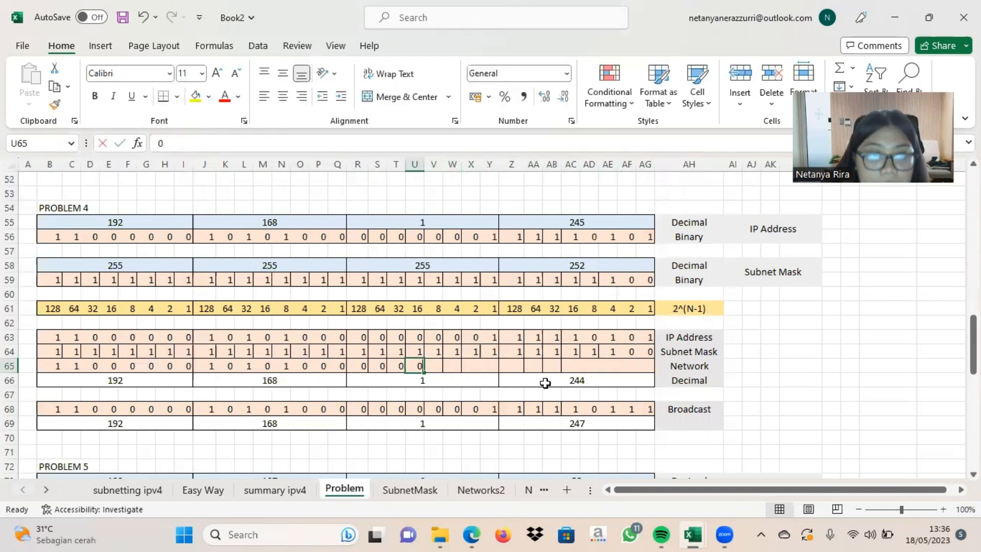
pyautogui.press('BackSpace')
pyautogui.press('Left')
pyautogui.press('BackSpace')
pyautogui.press('Left')
pyautogui.press('BackSpace')
pyautogui.press('Left')
pyautogui.press('BackSpace')
pyautogui.press('Left')
pyautogui.press('BackSpace')
pyautogui.press('Left')
pyautogui.press('BackSpace')
pyautogui.press('Left')
pyautogui.press('BackSpace')
pyautogui.press('Left')
pyautogui.press('BackSpace')
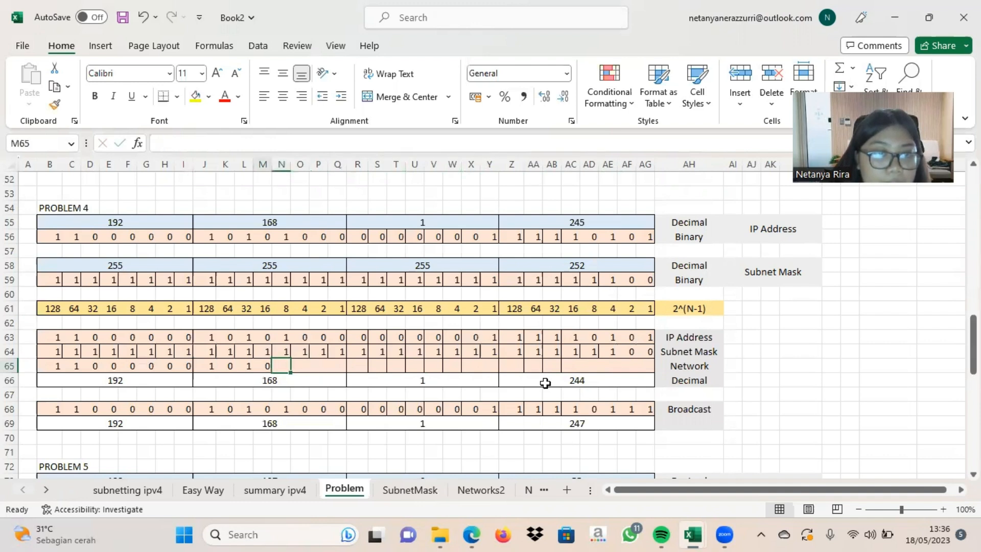
pyautogui.press('Left')
pyautogui.press('BackSpace')
pyautogui.press('Left')
pyautogui.press('BackSpace')
pyautogui.press('Left')
pyautogui.press('BackSpace')
pyautogui.press('Left')
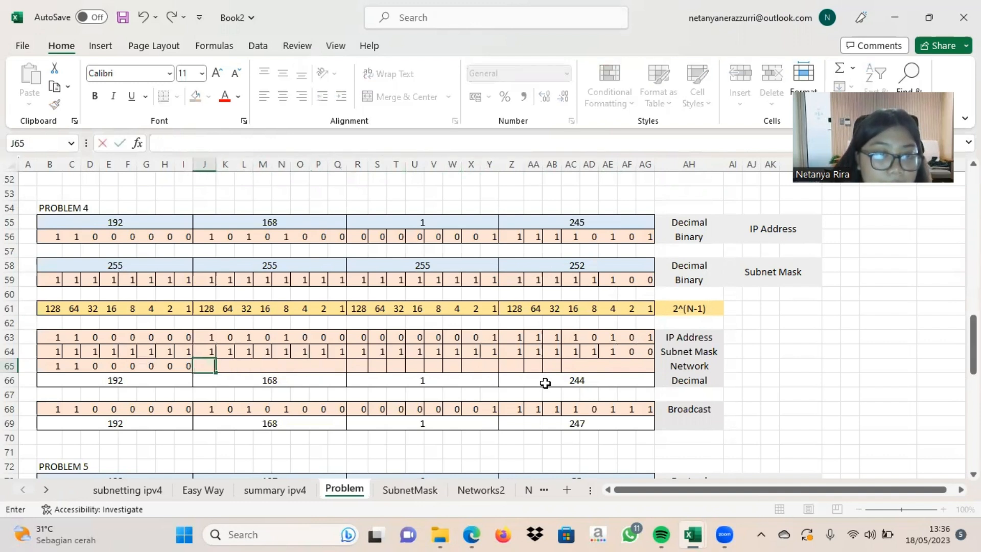
pyautogui.press('BackSpace')
pyautogui.press('Left')
pyautogui.press('BackSpace')
pyautogui.press('Left')
pyautogui.press('BackSpace')
pyautogui.press('Left')
pyautogui.press('BackSpace')
pyautogui.press('Left')
pyautogui.press('BackSpace')
pyautogui.press('Left')
pyautogui.press('BackSpace')
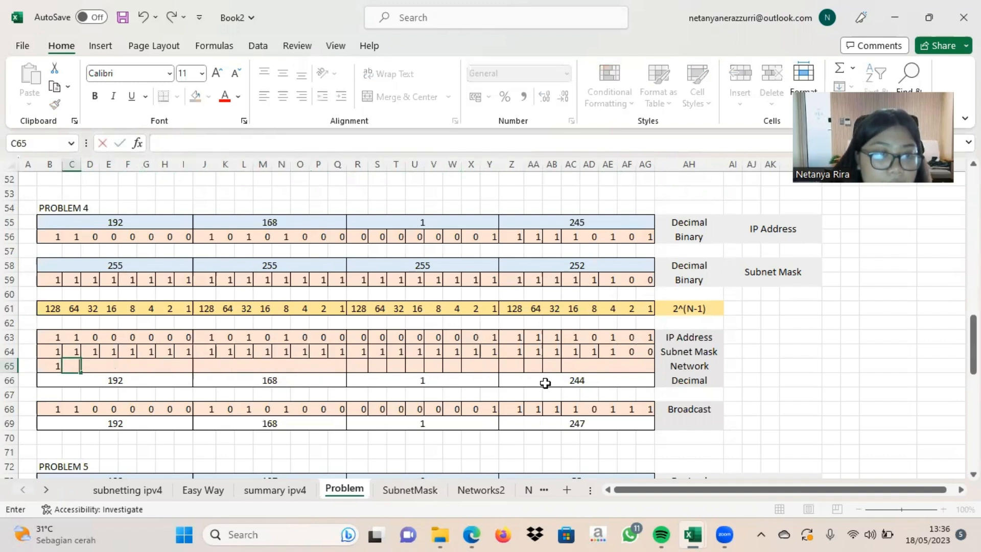
pyautogui.press('Left')
pyautogui.press('BackSpace')
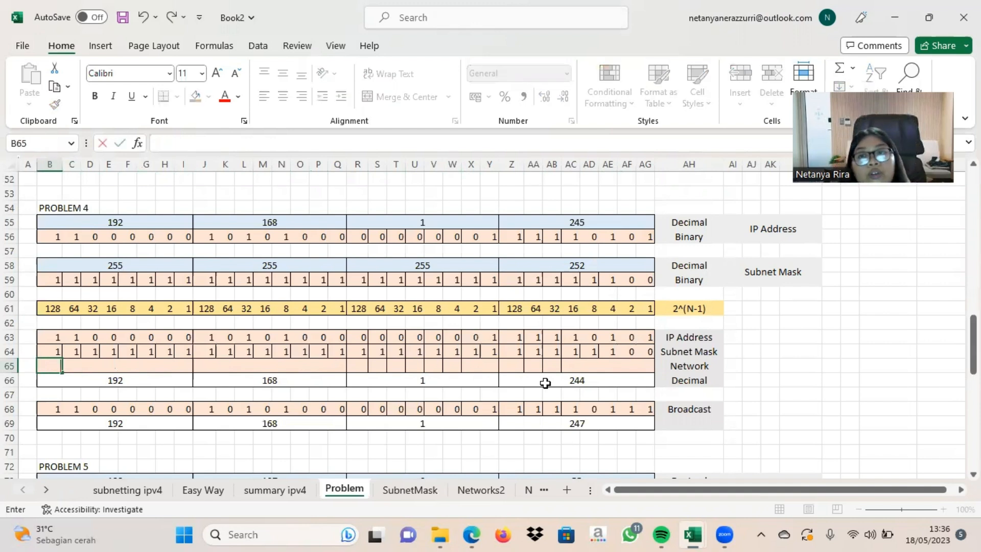
# Step: Clear the four decimal octets of Problem 4's network address in row 66
pyautogui.click(583, 385)
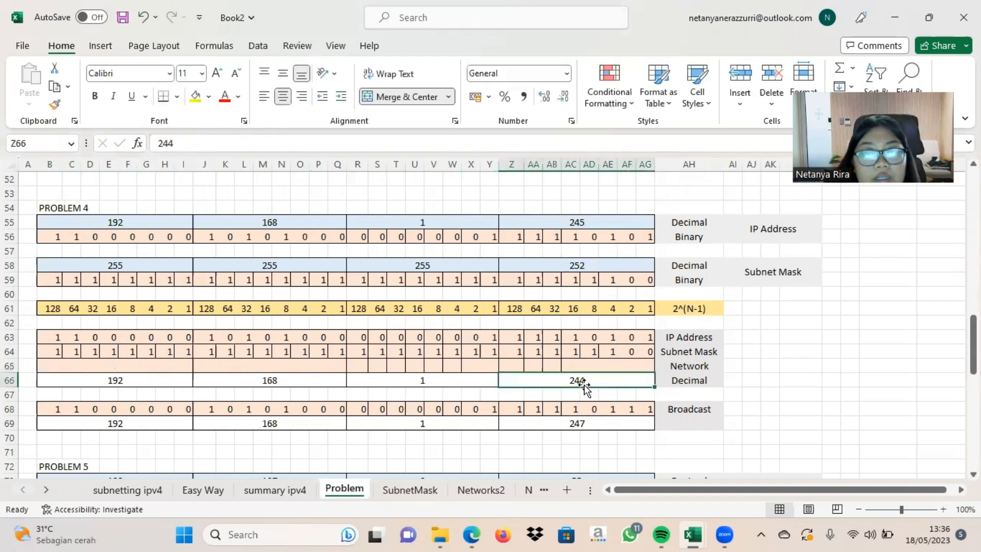
pyautogui.press('BackSpace')
pyautogui.press('Left')
pyautogui.press('BackSpace')
pyautogui.press('Left')
pyautogui.press('BackSpace')
pyautogui.press('Left')
pyautogui.press('BackSpace')
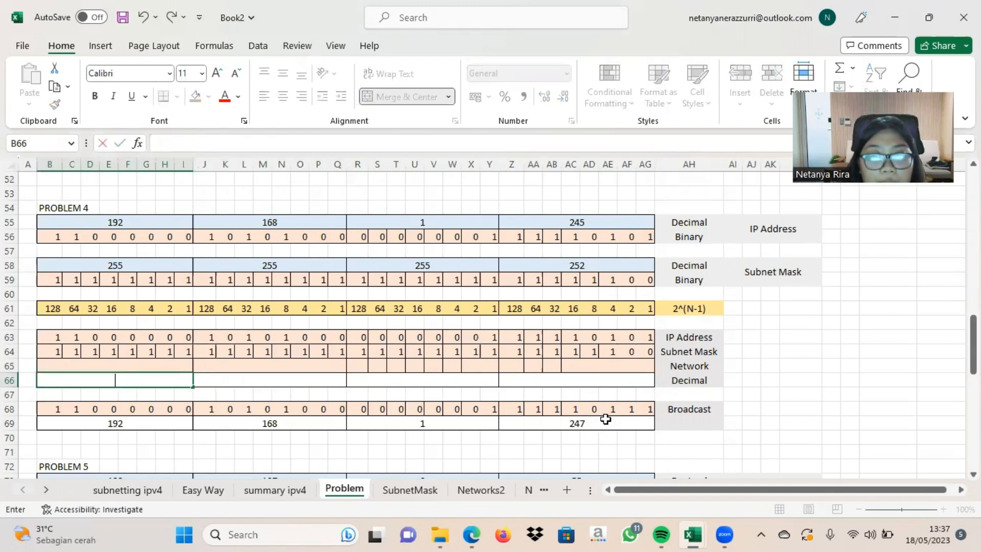
# Step: Clear all binary digits of Problem 4's Broadcast row, cells B68 to AG68
pyautogui.click(647, 410)
pyautogui.press('BackSpace')
pyautogui.press('Left')
pyautogui.press('BackSpace')
pyautogui.press('Left')
pyautogui.press('BackSpace')
pyautogui.press('Left')
pyautogui.press('BackSpace')
pyautogui.press('Left')
pyautogui.press('BackSpace')
pyautogui.press('Left')
pyautogui.press('BackSpace')
pyautogui.press('Left')
pyautogui.press('BackSpace')
pyautogui.press('Left')
pyautogui.press('BackSpace')
pyautogui.press('Left')
pyautogui.press('BackSpace')
pyautogui.press('Left')
pyautogui.press('BackSpace')
pyautogui.press('Left')
pyautogui.press('BackSpace')
pyautogui.press('Left')
pyautogui.press('BackSpace')
pyautogui.press('Left')
pyautogui.press('BackSpace')
pyautogui.press('Left')
pyautogui.press('BackSpace')
pyautogui.press('Left')
pyautogui.press('BackSpace')
pyautogui.press('Left')
pyautogui.press('BackSpace')
pyautogui.press('Left')
pyautogui.press('BackSpace')
pyautogui.press('Left')
pyautogui.press('BackSpace')
pyautogui.press('Left')
pyautogui.press('BackSpace')
pyautogui.press('Left')
pyautogui.press('BackSpace')
pyautogui.press('Left')
pyautogui.press('BackSpace')
pyautogui.press('Left')
pyautogui.press('BackSpace')
pyautogui.press('Left')
pyautogui.press('BackSpace')
pyautogui.press('Left')
pyautogui.press('BackSpace')
pyautogui.press('Left')
pyautogui.press('BackSpace')
pyautogui.press('Left')
pyautogui.press('BackSpace')
pyautogui.press('Left')
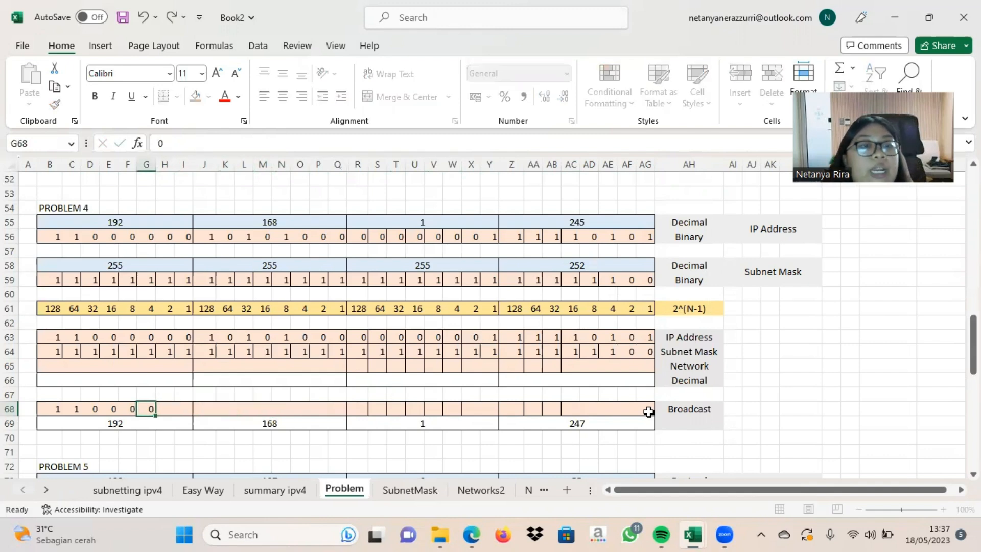
pyautogui.press('BackSpace')
pyautogui.press('Left')
pyautogui.press('BackSpace')
pyautogui.press('Left')
pyautogui.press('BackSpace')
pyautogui.press('Left')
pyautogui.press('BackSpace')
pyautogui.press('Left')
pyautogui.press('BackSpace')
pyautogui.press('Left')
pyautogui.press('BackSpace')
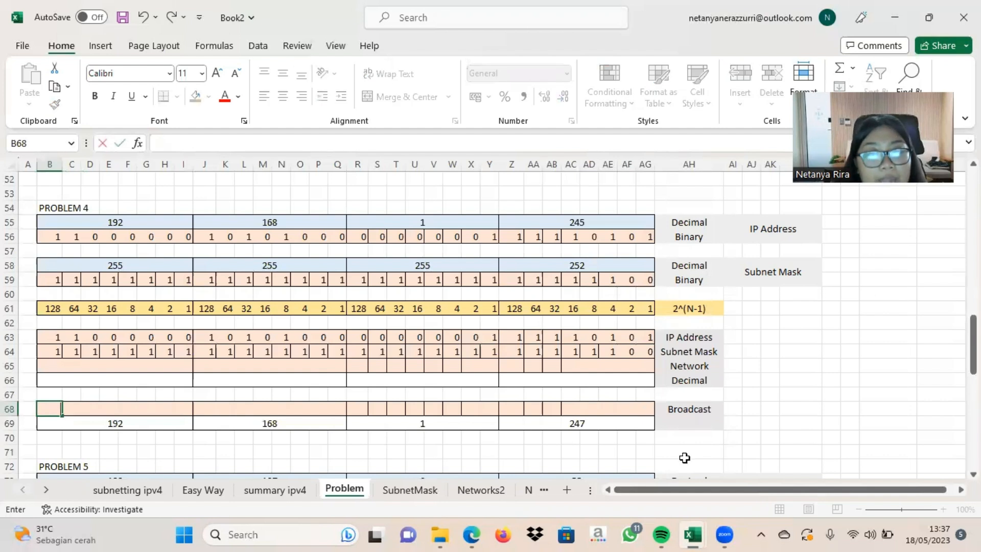
# Step: Clear the four decimal octets of Problem 4's broadcast address in row 69
pyautogui.click(621, 429)
pyautogui.press('BackSpace')
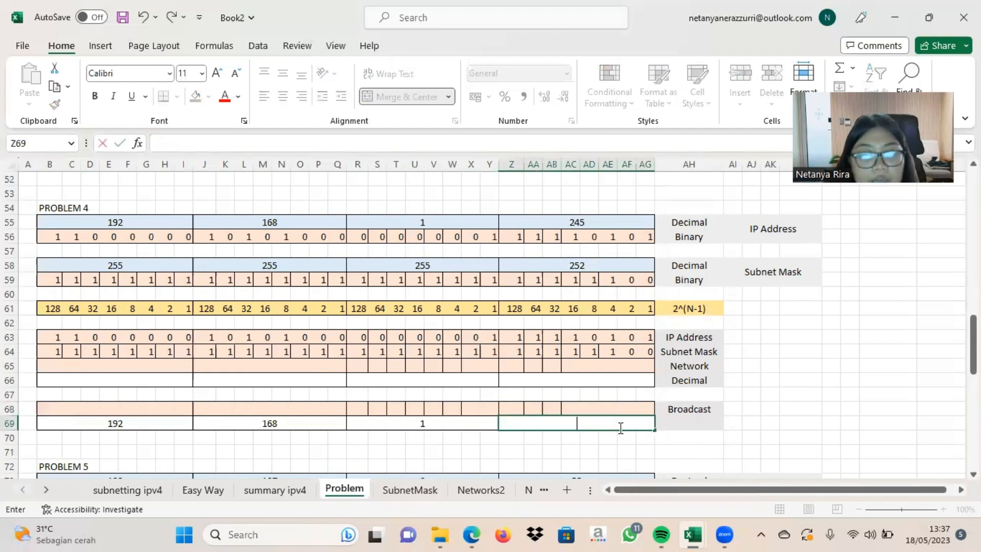
pyautogui.press('Left')
pyautogui.press('BackSpace')
pyautogui.press('Left')
pyautogui.press('BackSpace')
pyautogui.press('Left')
pyautogui.press('BackSpace')
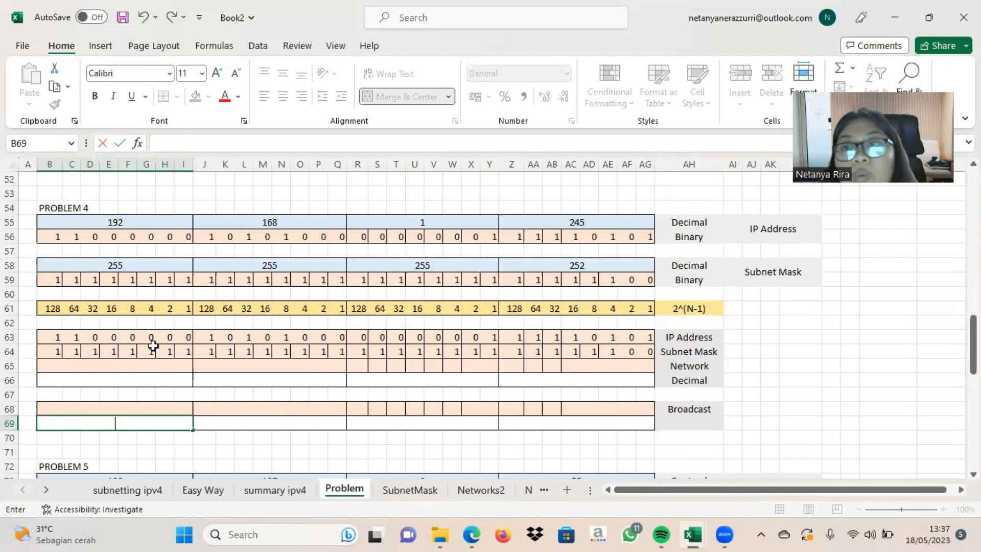
# Step: Copy Problem 4's IP address bits B63 to AD63 into the Network row starting at B65
pyautogui.moveTo(593, 339); pyautogui.dragTo(59, 340)
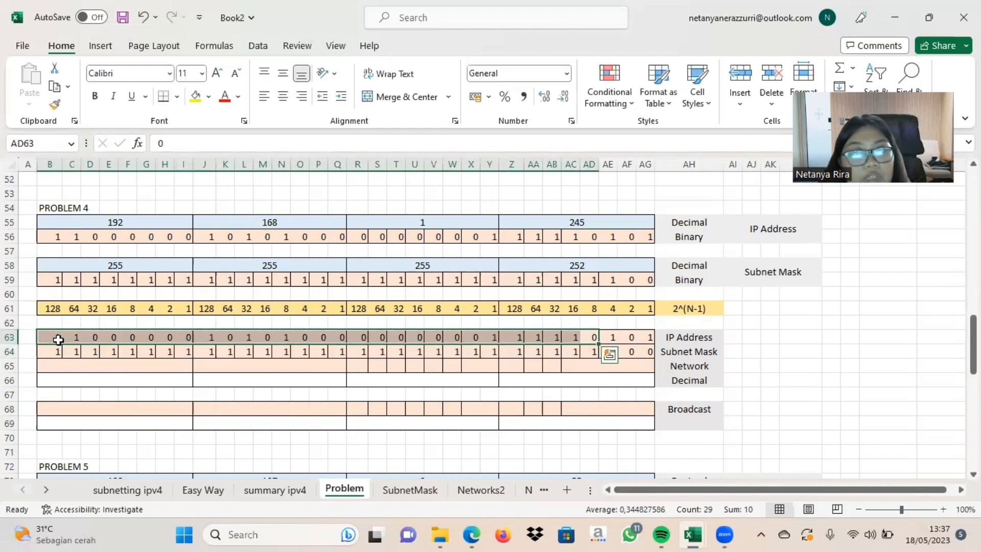
pyautogui.hotkey('ctrl', 'c')
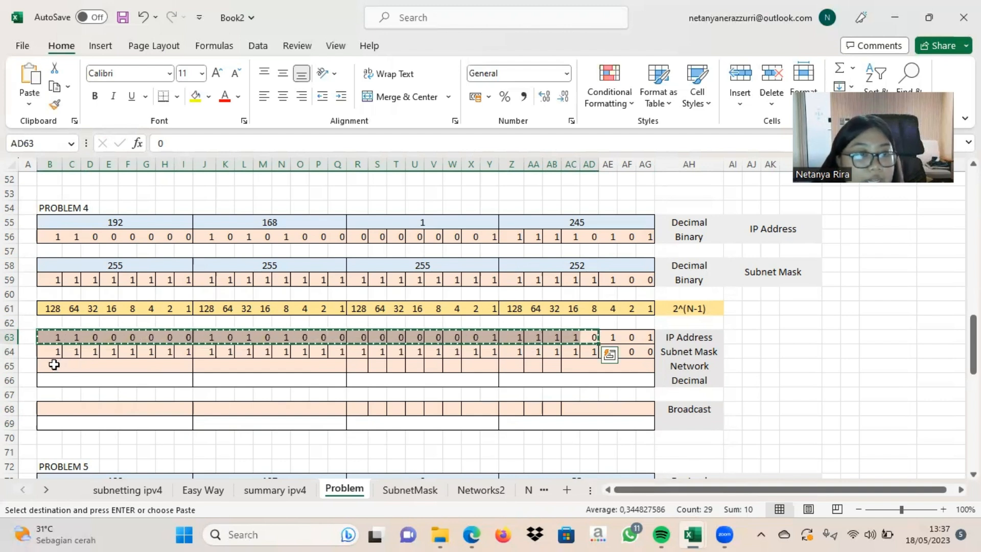
pyautogui.click(54, 365)
pyautogui.hotkey('ctrl', 'v')
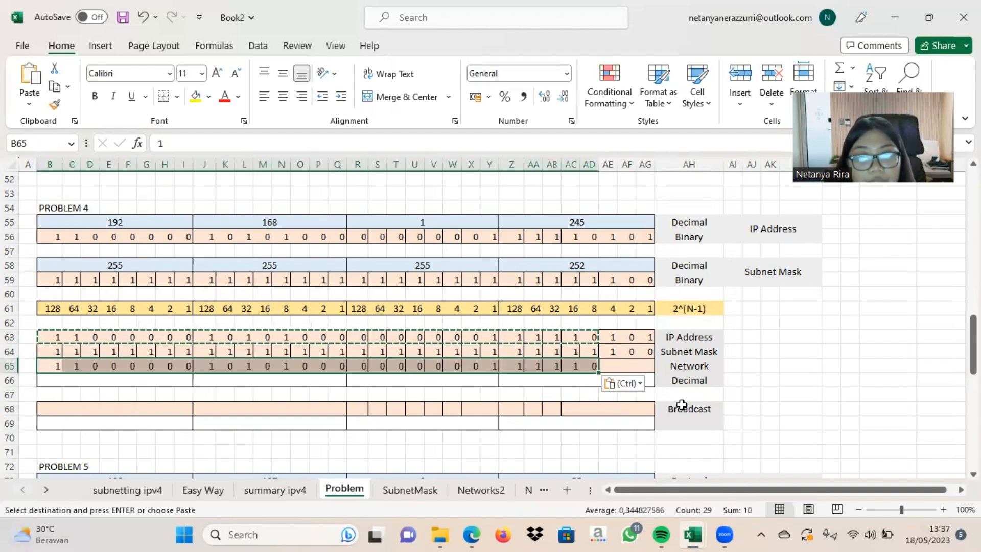
# Step: Complete Problem 4's Network row with the bits 1, 0 and 0 in cells AE65, AF65 and AG65
pyautogui.click(611, 362)
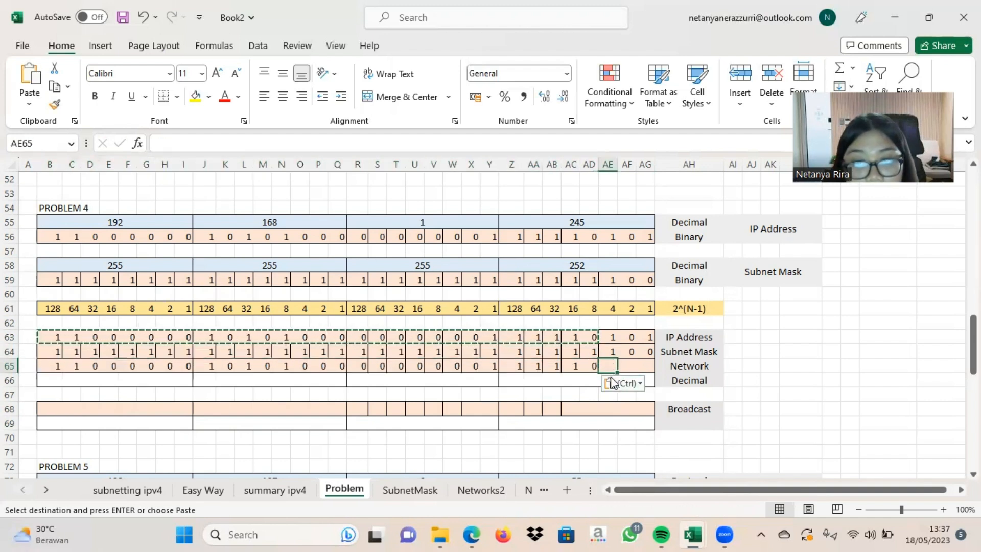
pyautogui.write('1')
pyautogui.click(631, 368)
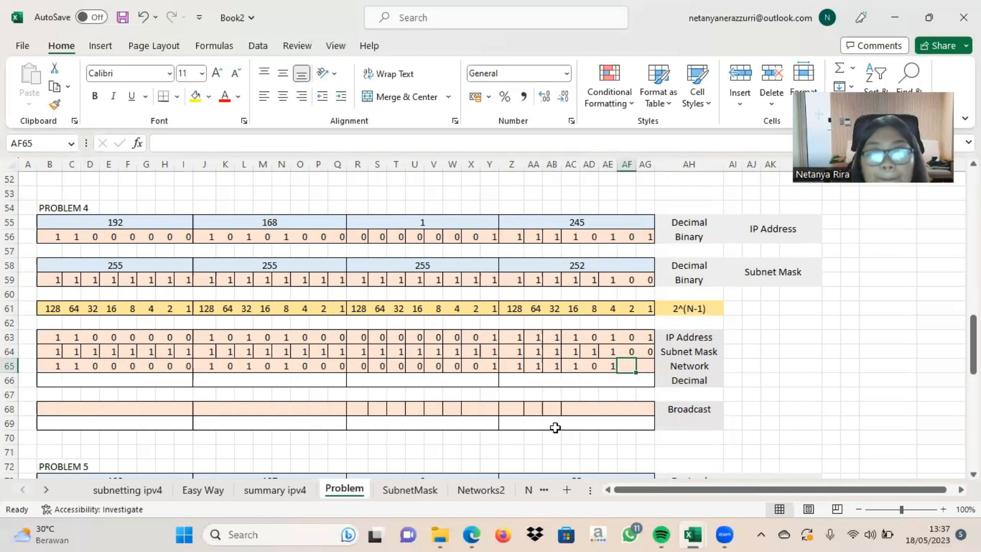
pyautogui.write('0')
pyautogui.press('Tab')
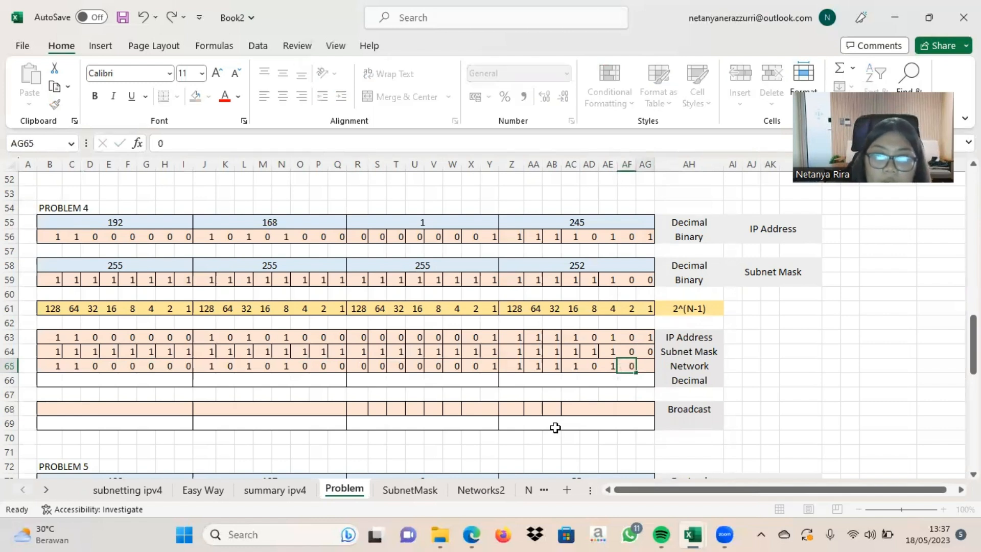
pyautogui.write('0')
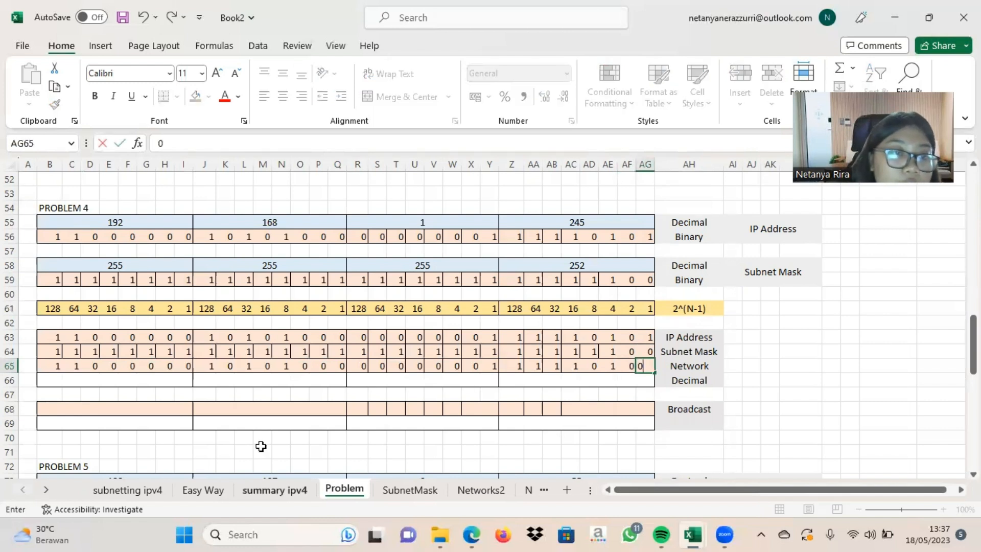
# Step: Fill Problem 4's network decimal row 66 with the octets 192, 168, 1 and 244
pyautogui.click(167, 387)
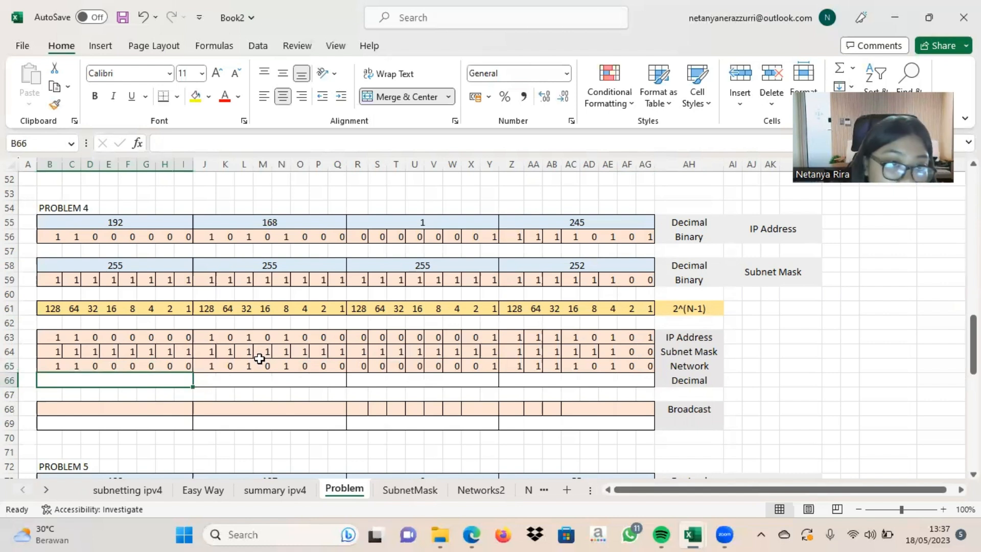
pyautogui.write('192')
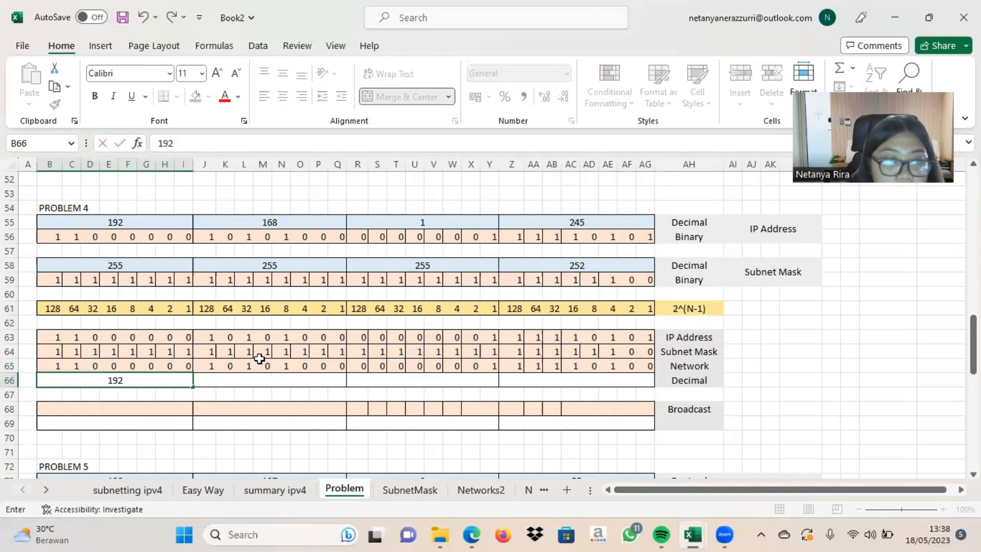
pyautogui.press('Tab')
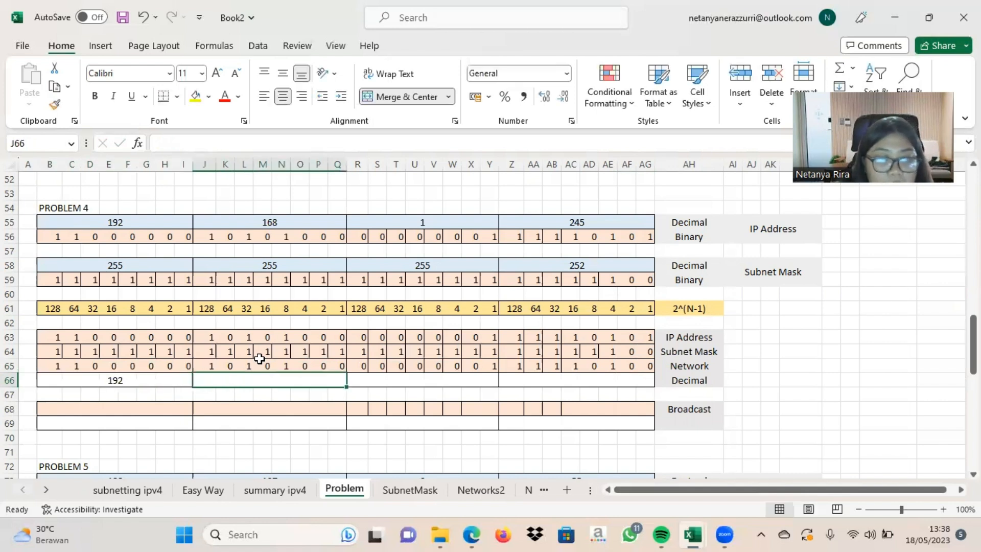
pyautogui.write('168')
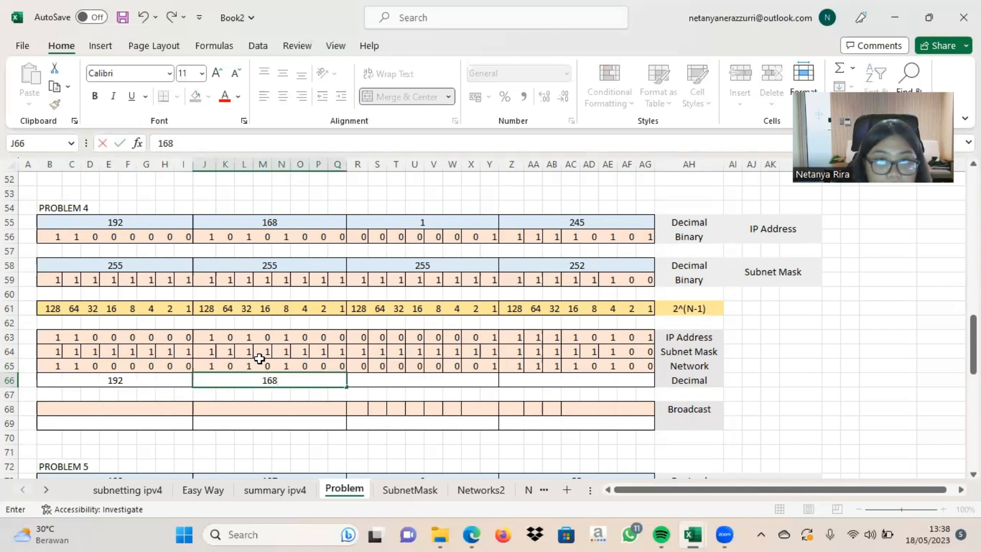
pyautogui.press('Tab')
pyautogui.write('1')
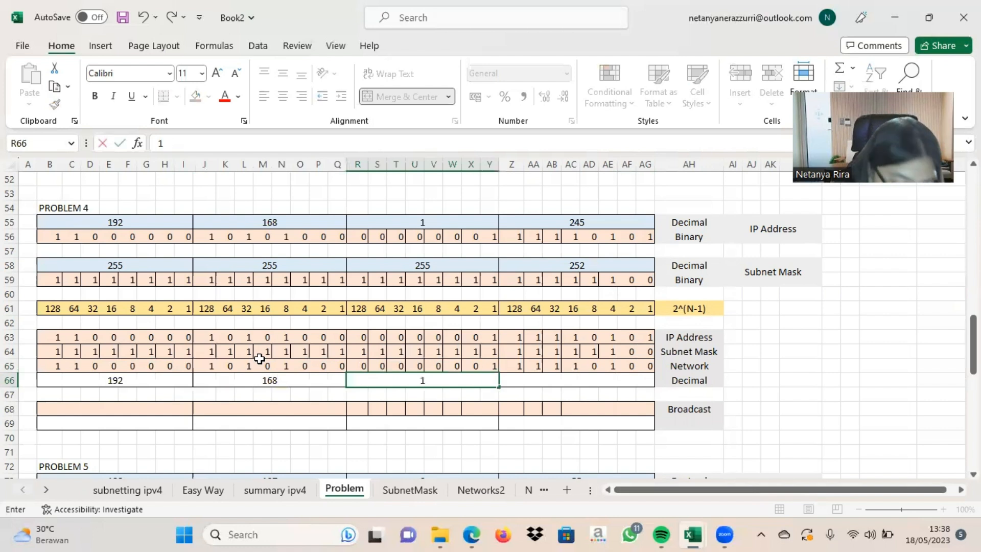
pyautogui.press('Tab')
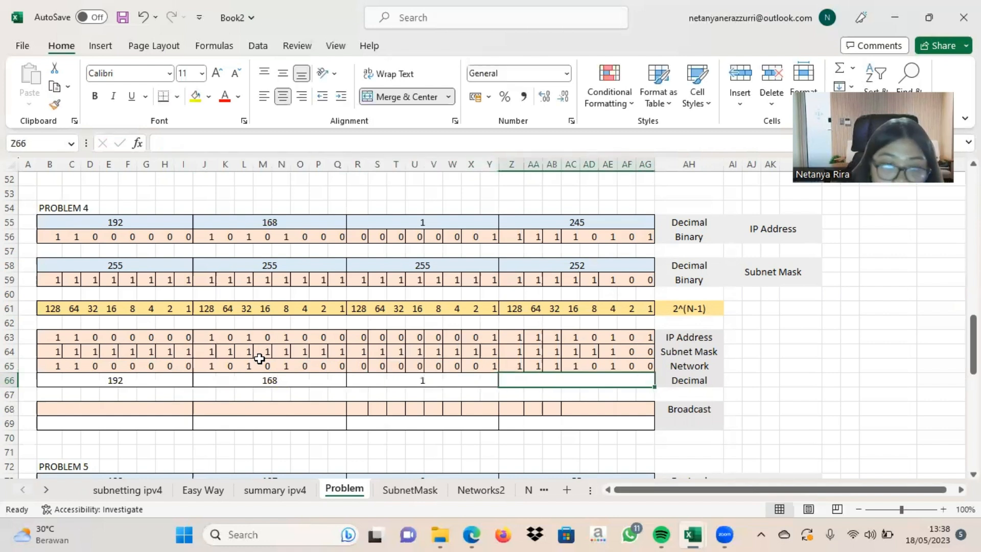
pyautogui.write('244')
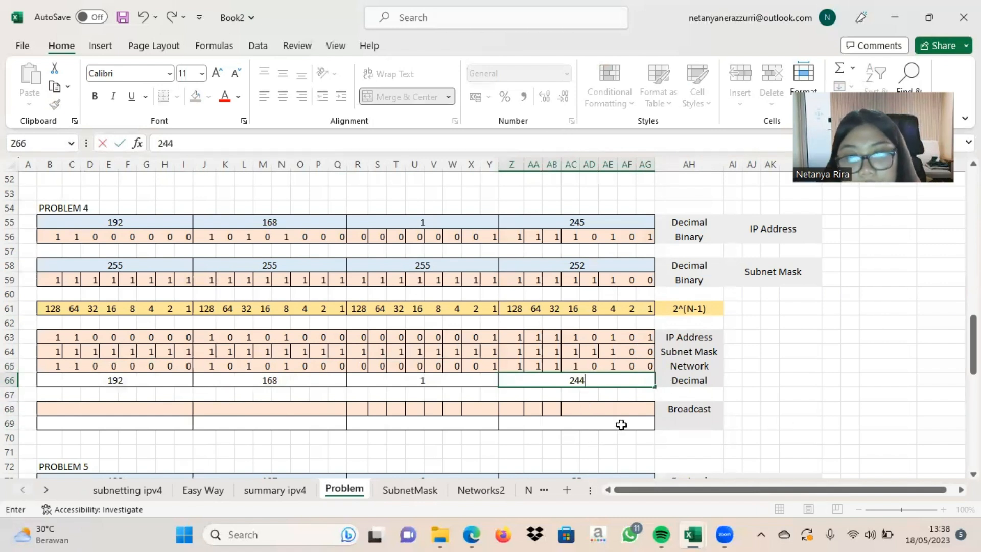
# Step: Copy Problem 4's IP address bits B63 to AE63 into the Broadcast row starting at B68
pyautogui.click(623, 407)
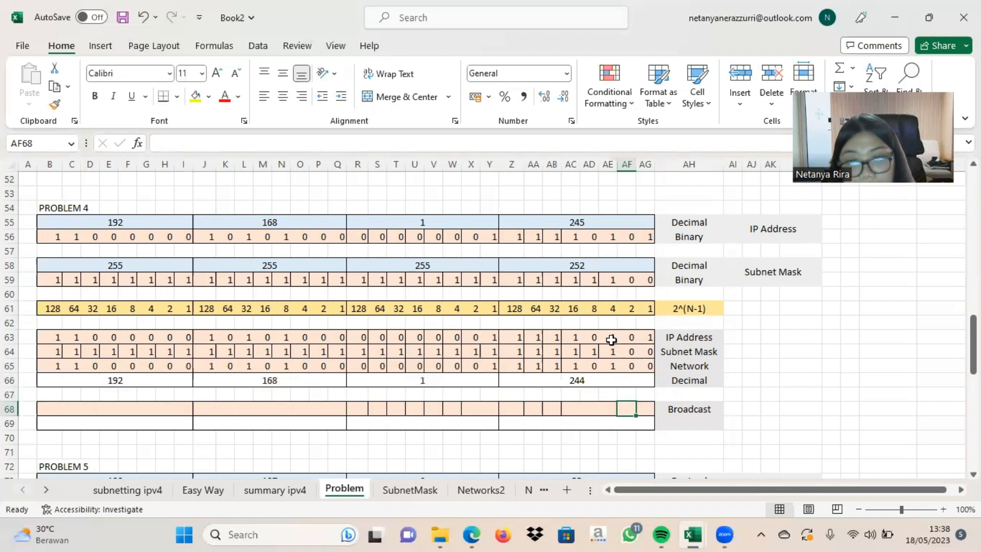
pyautogui.moveTo(612, 338); pyautogui.dragTo(58, 348)
pyautogui.hotkey('ctrl', 'c')
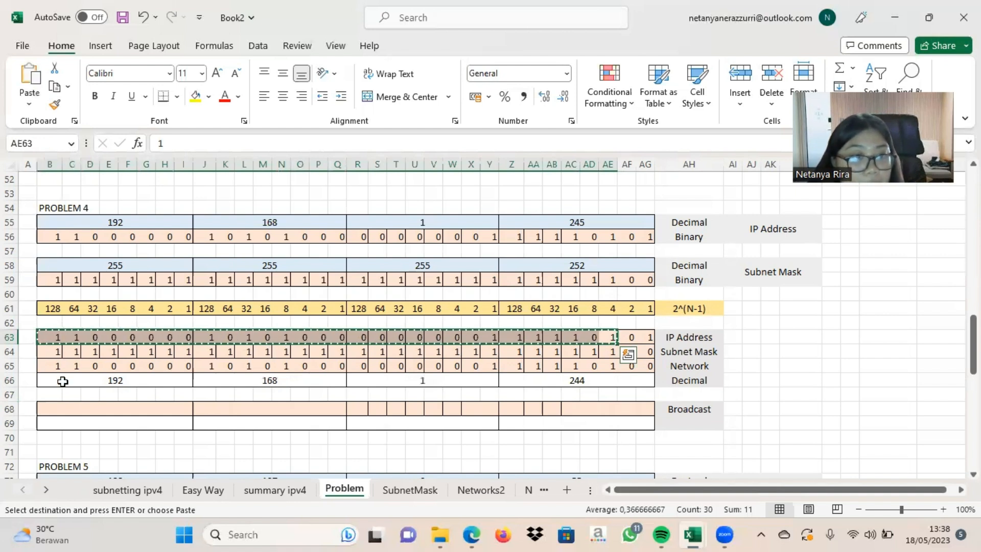
pyautogui.click(51, 406)
pyautogui.hotkey('ctrl', 'v')
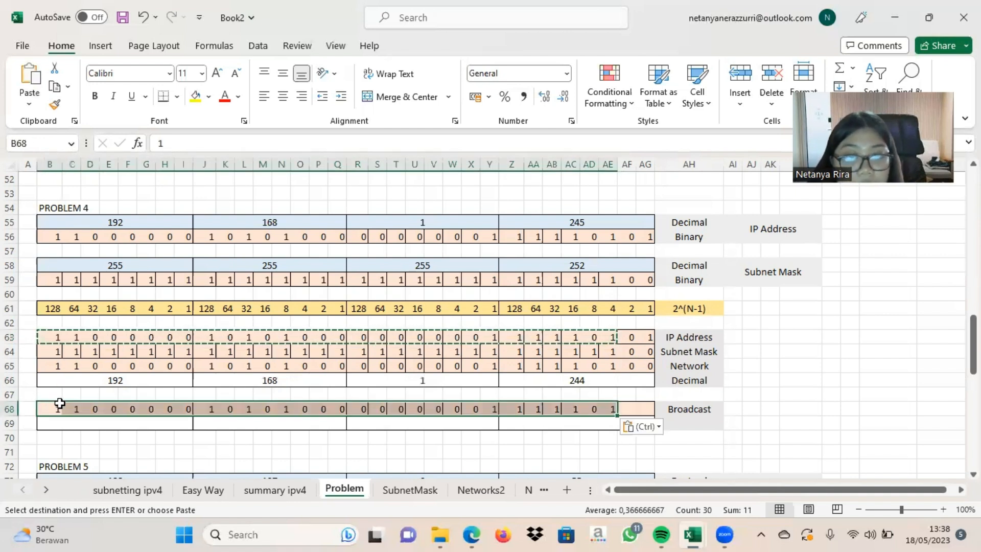
# Step: Set the last two Broadcast bits of Problem 4, cells AF68 and AG68, to 1
pyautogui.click(625, 408)
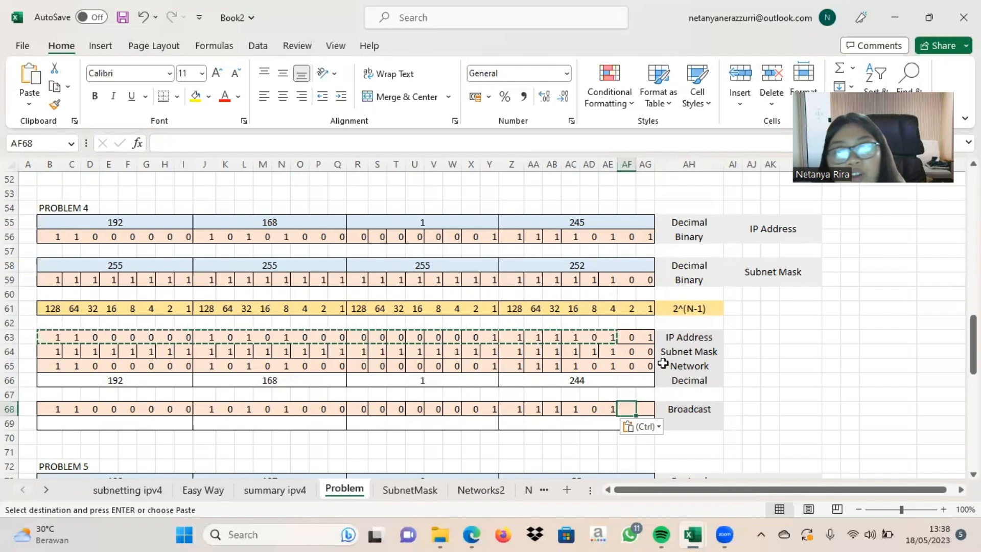
pyautogui.write('1')
pyautogui.press('Tab')
pyautogui.write('1')
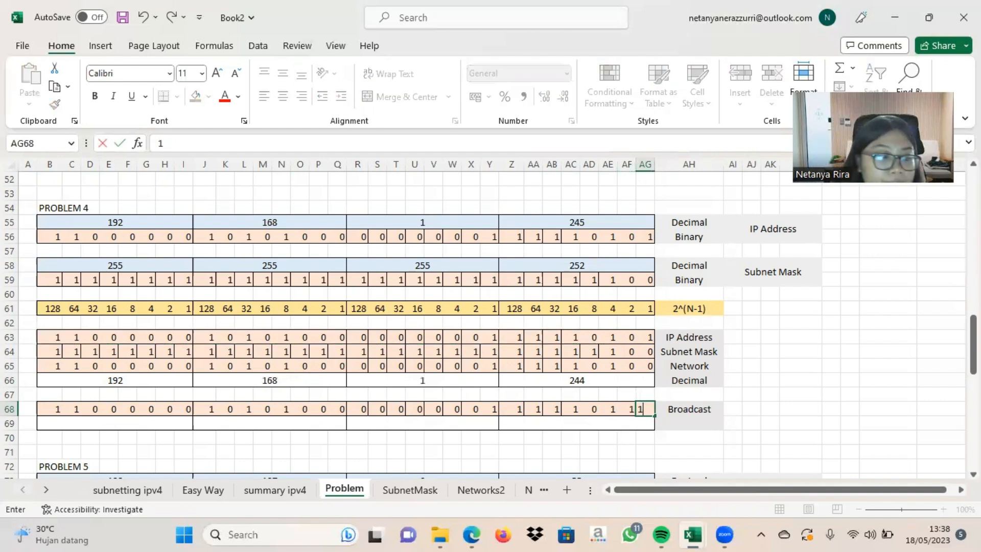
# Step: Fill Problem 4's broadcast decimal row 69 with the octets 192, 168, 1 and 247
pyautogui.click(156, 423)
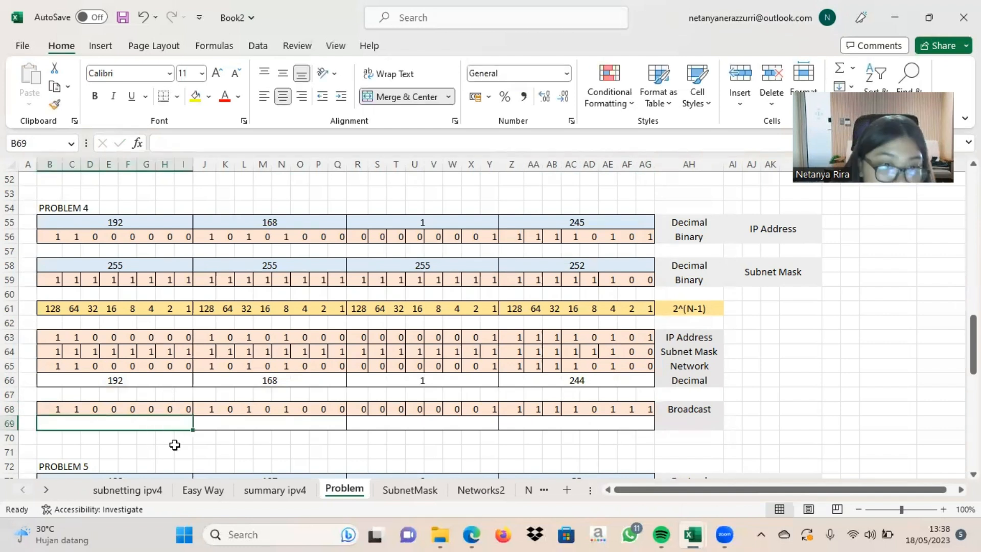
pyautogui.write('192')
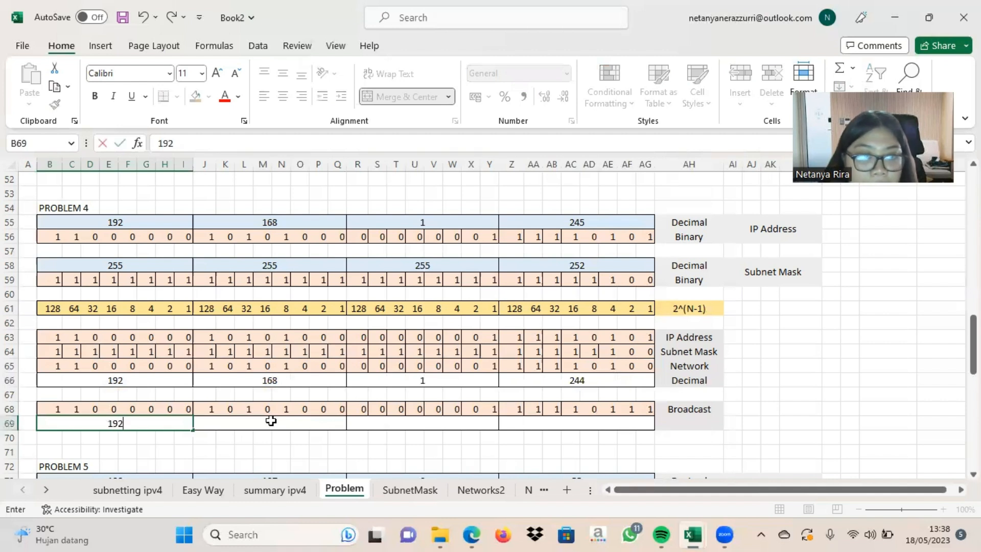
pyautogui.click(271, 419)
pyautogui.write('168')
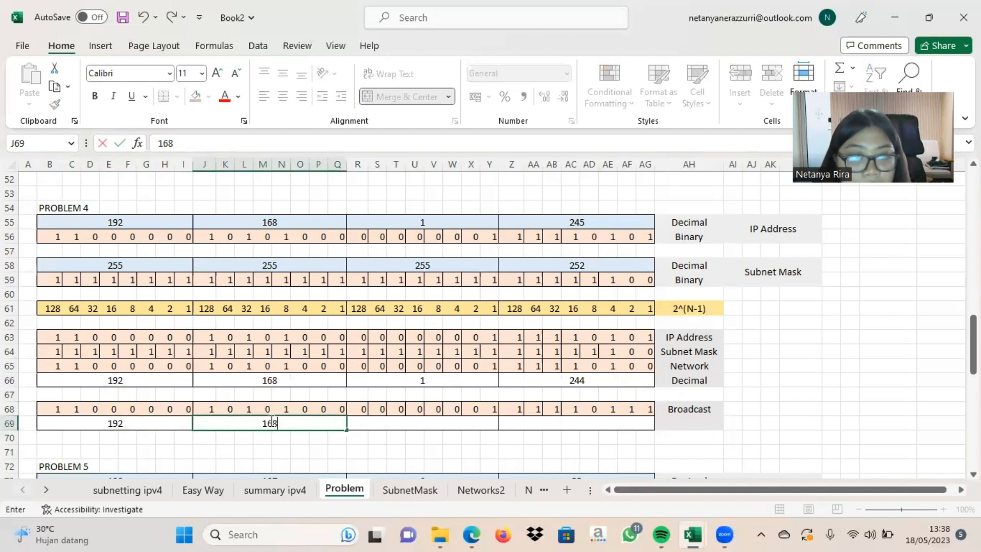
pyautogui.press('Tab')
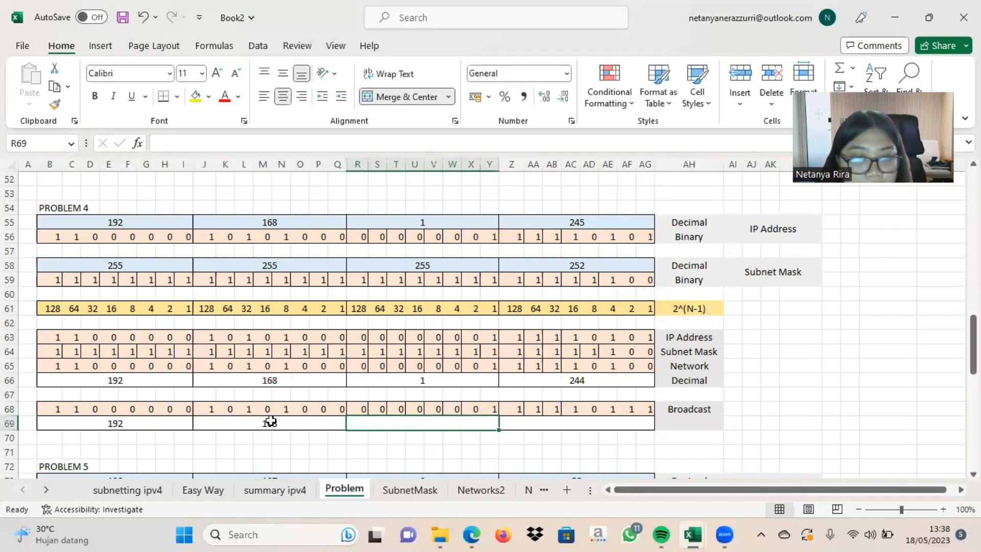
pyautogui.write('1')
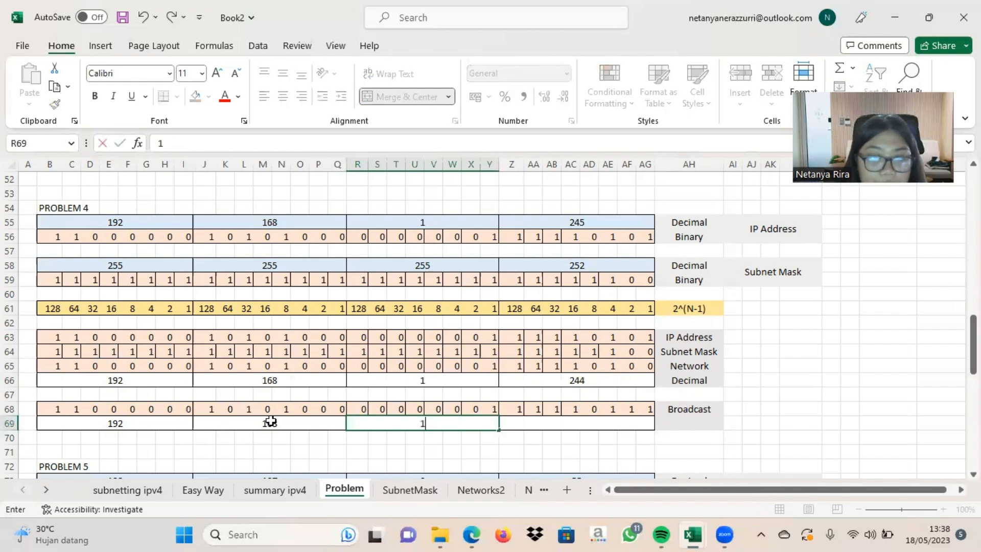
pyautogui.press('Tab')
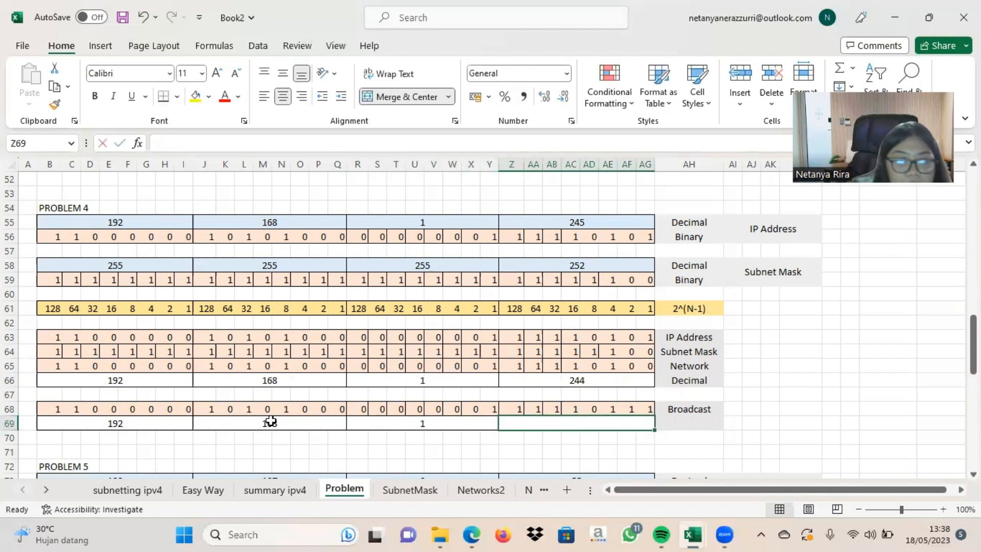
pyautogui.write('247')
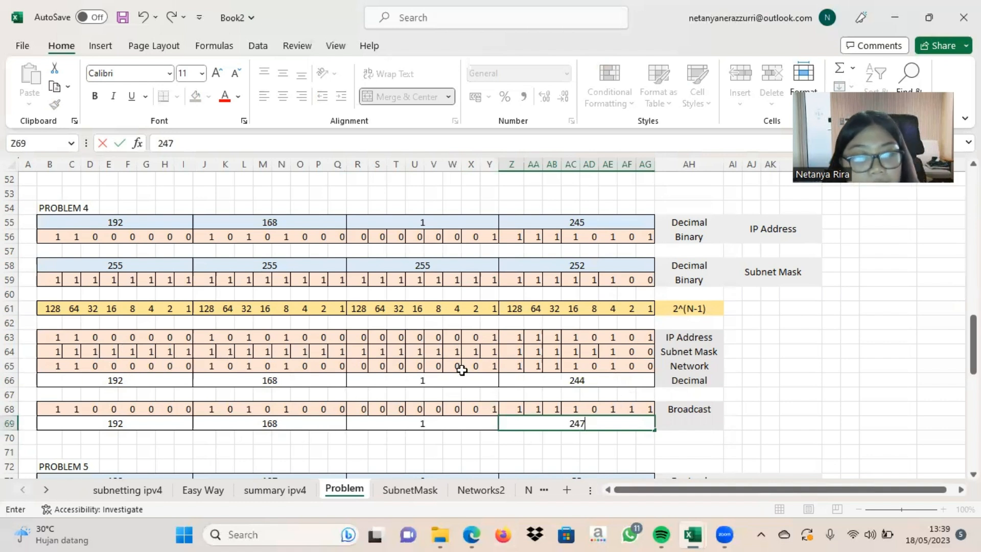
# Step: Switch to Book1 and enter 192.168.1.244 as Problem 4's network address in C70
pyautogui.hotkey('alt', 'Tab')
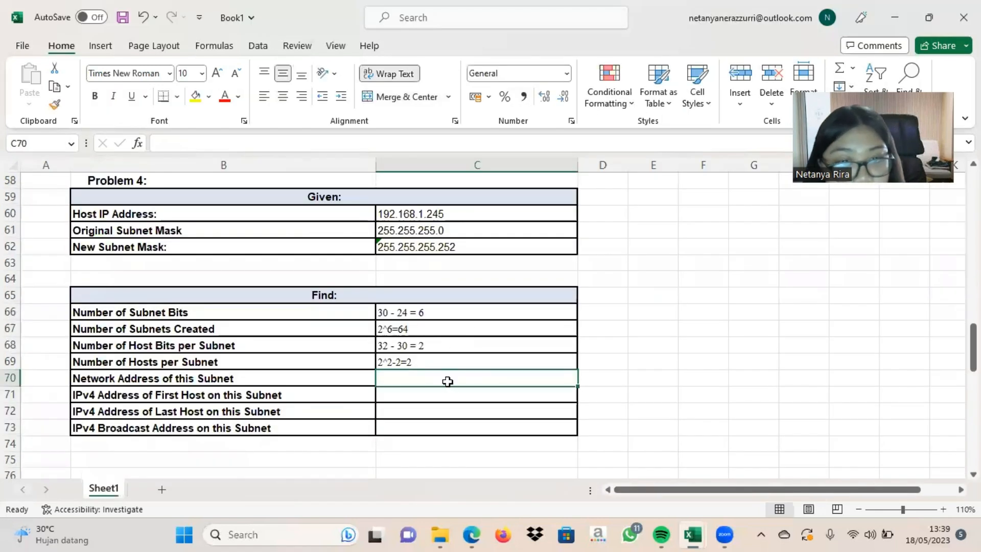
pyautogui.write('192')
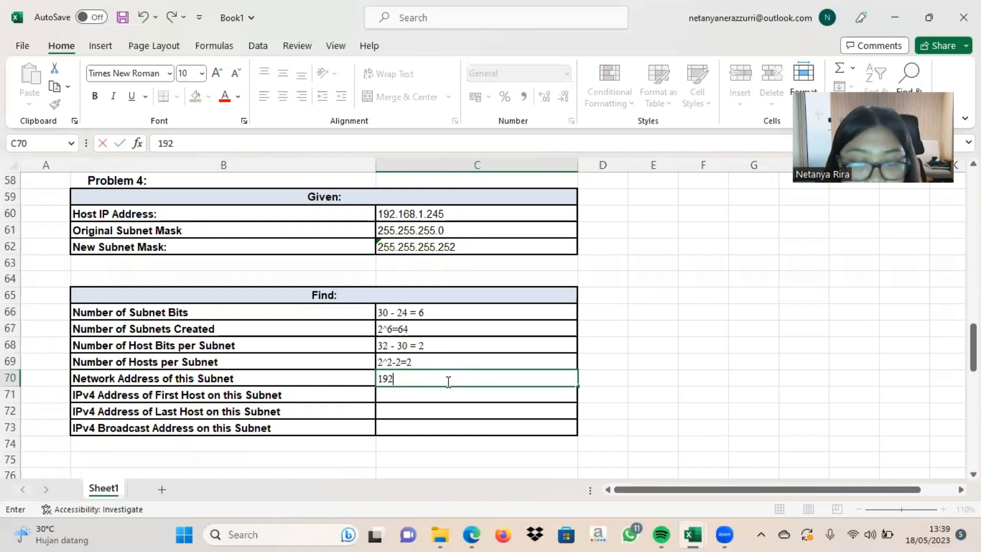
pyautogui.write('.168.1244')
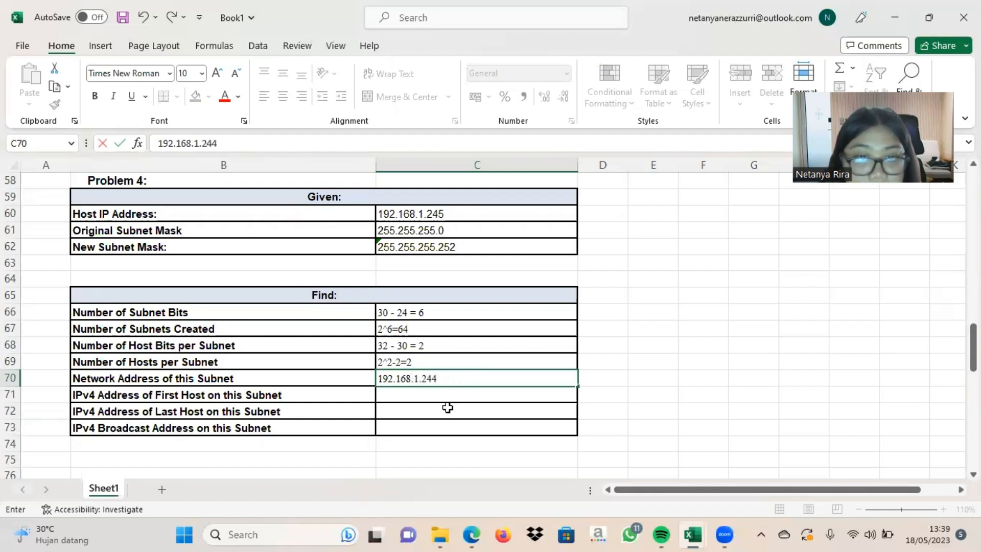
# Step: Check Problem 4's broadcast octets in Book2 and enter the first three, 192.168.1, in C73 of Book1
pyautogui.click(448, 426)
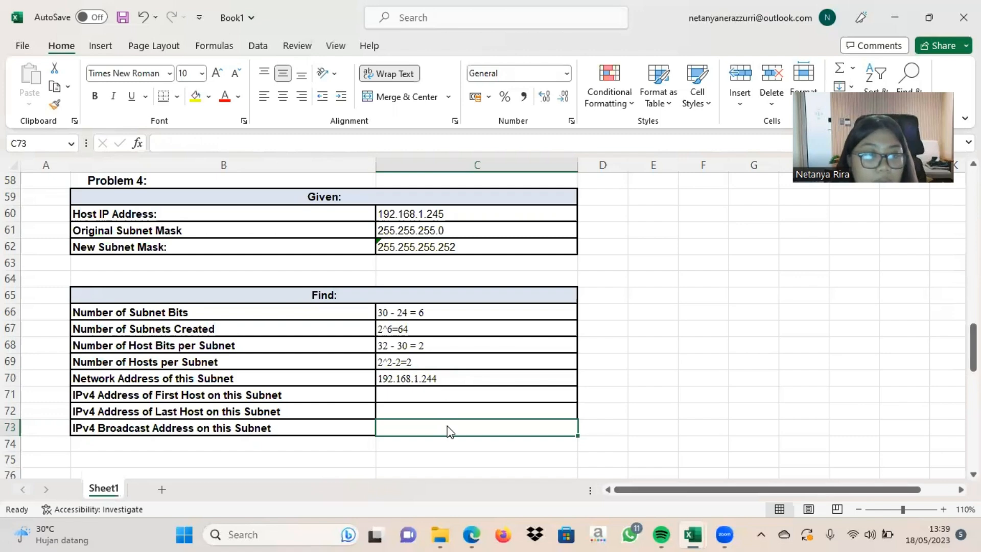
pyautogui.hotkey('alt', 'Tab')
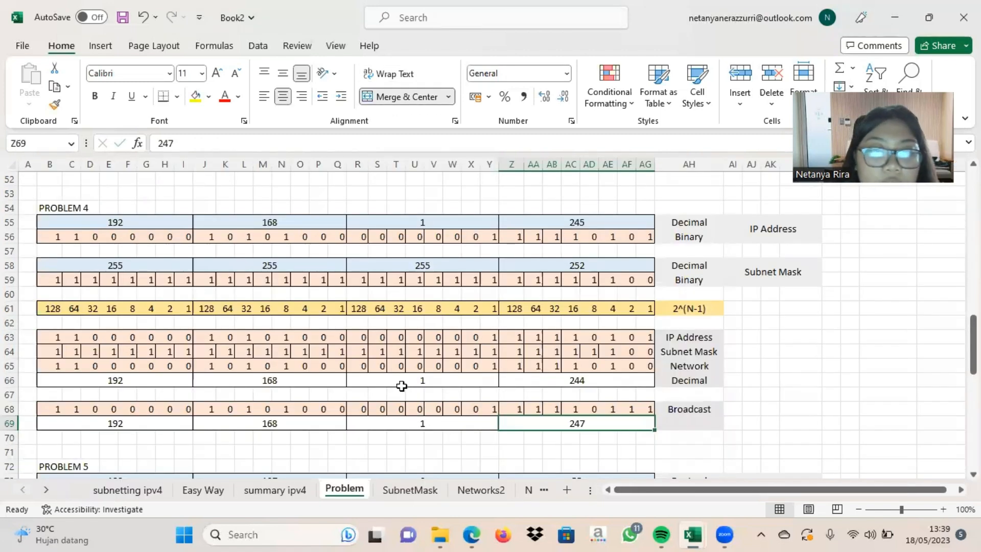
pyautogui.hotkey('alt', 'Tab')
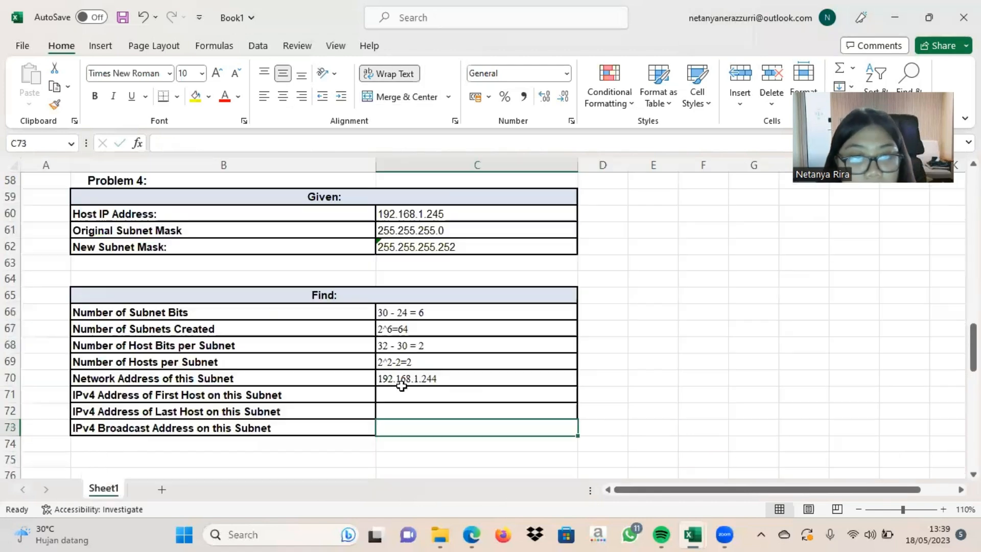
pyautogui.write('192.168.1.')
pyautogui.hotkey('alt', 'Tab')
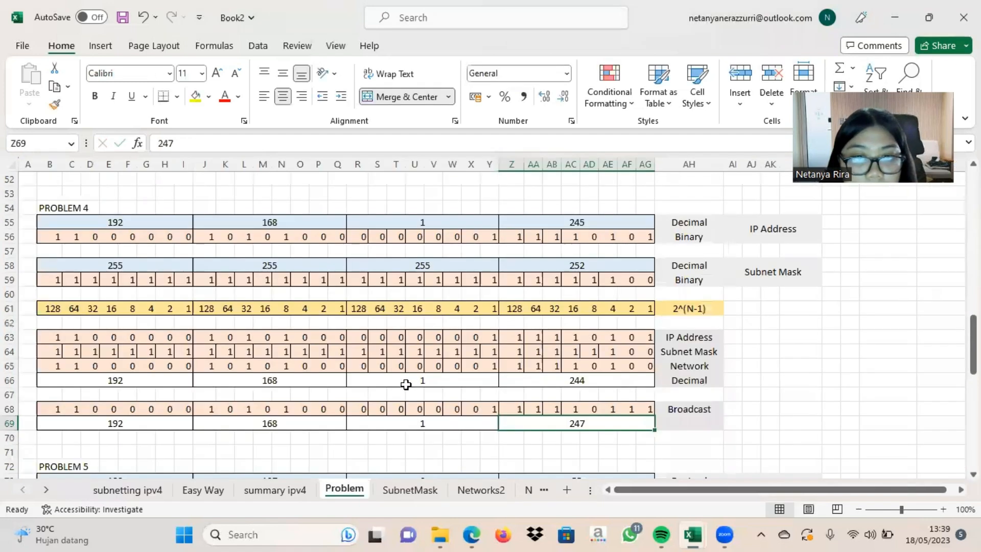
pyautogui.hotkey('alt', 'Tab')
pyautogui.write('.247')
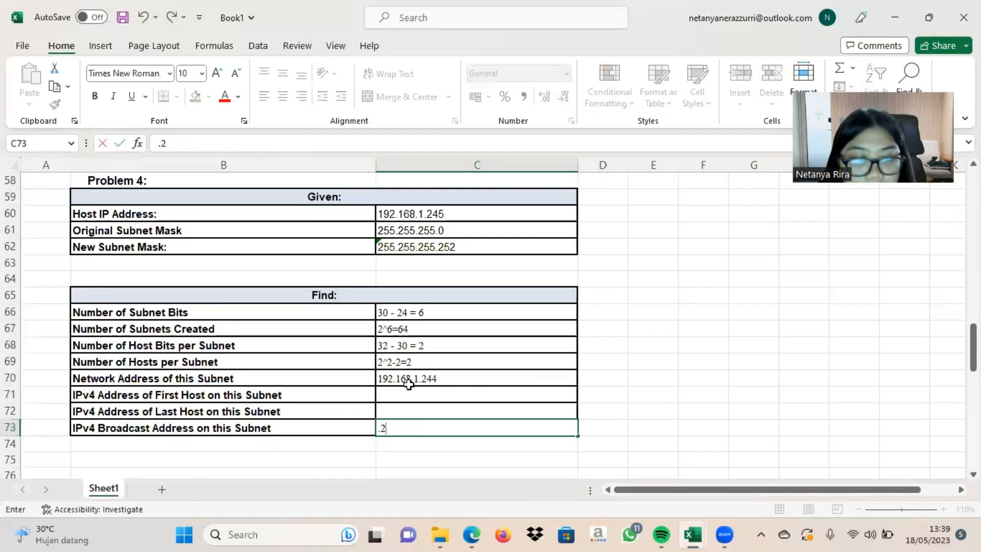
pyautogui.press('BackSpace')
pyautogui.press('BackSpace')
pyautogui.press('BackSpace')
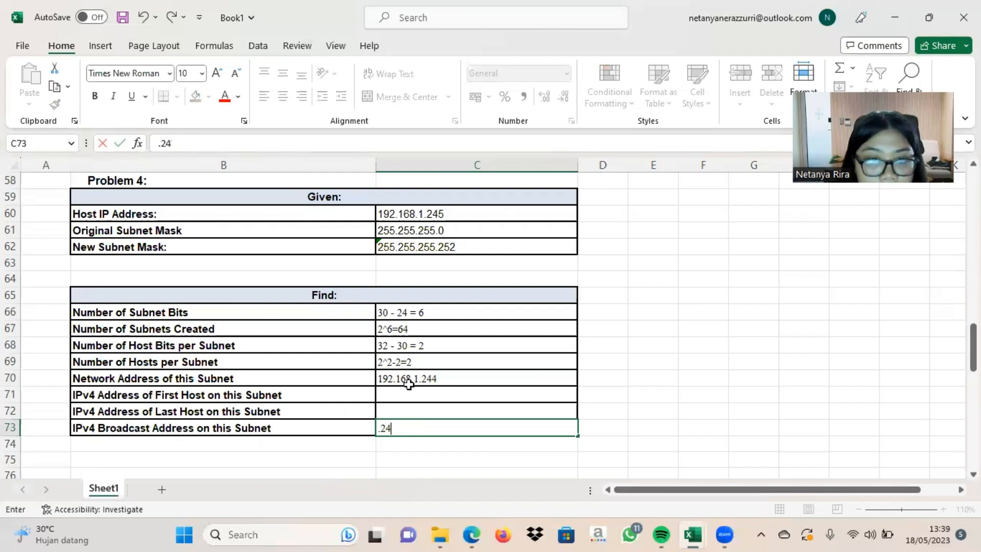
pyautogui.hotkey('ctrl', 'z')
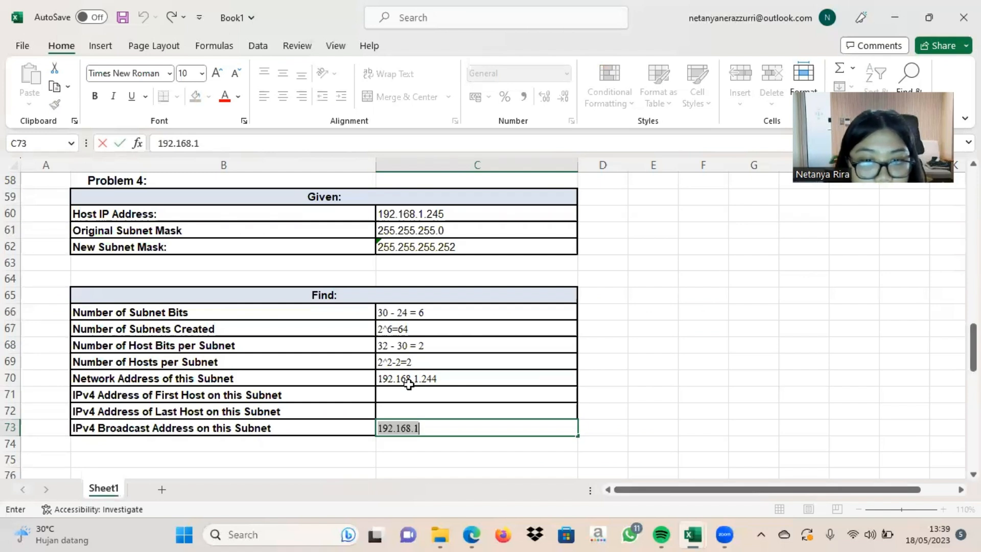
# Step: Complete Problem 4's IPv4 broadcast address in C73 as 192.168.1.247
pyautogui.click(455, 431)
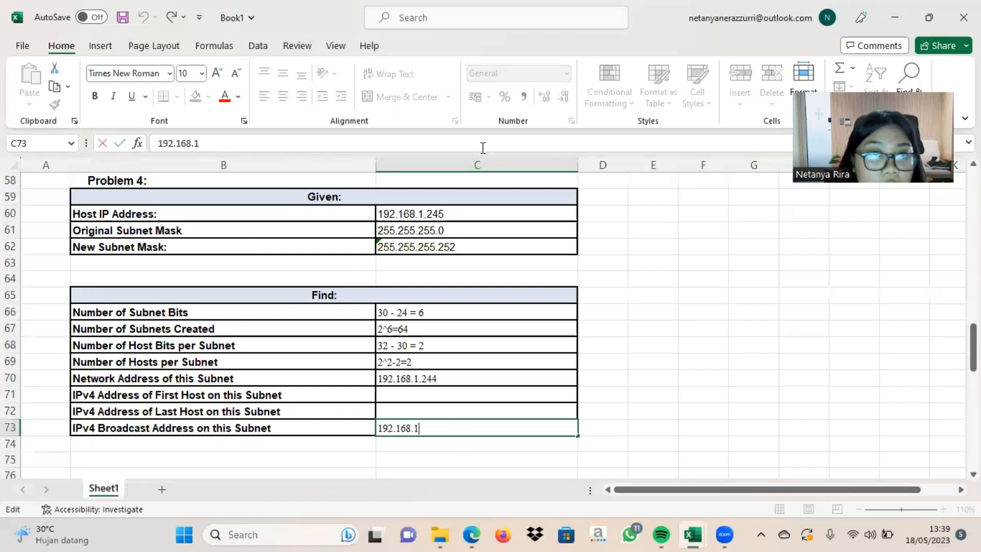
pyautogui.write('.247')
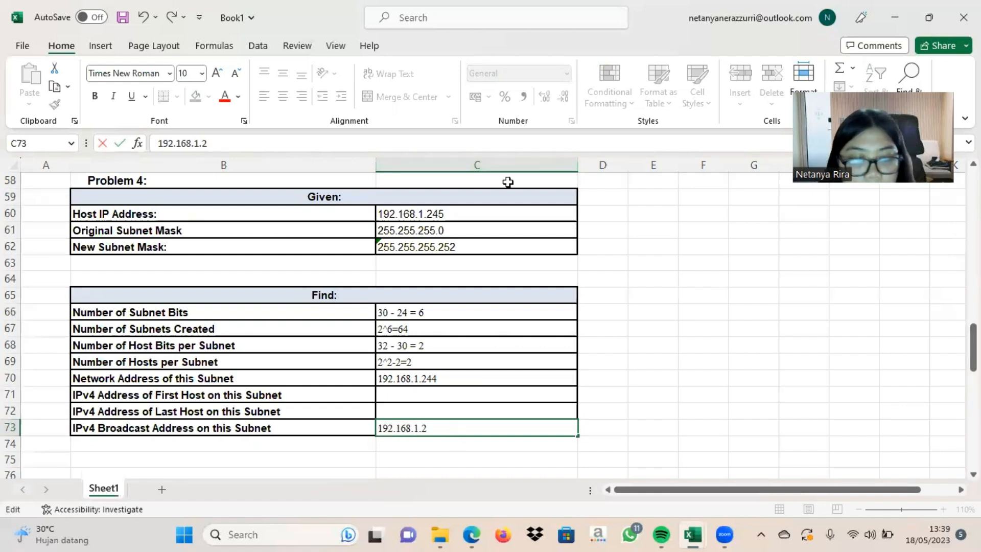
pyautogui.click(450, 390)
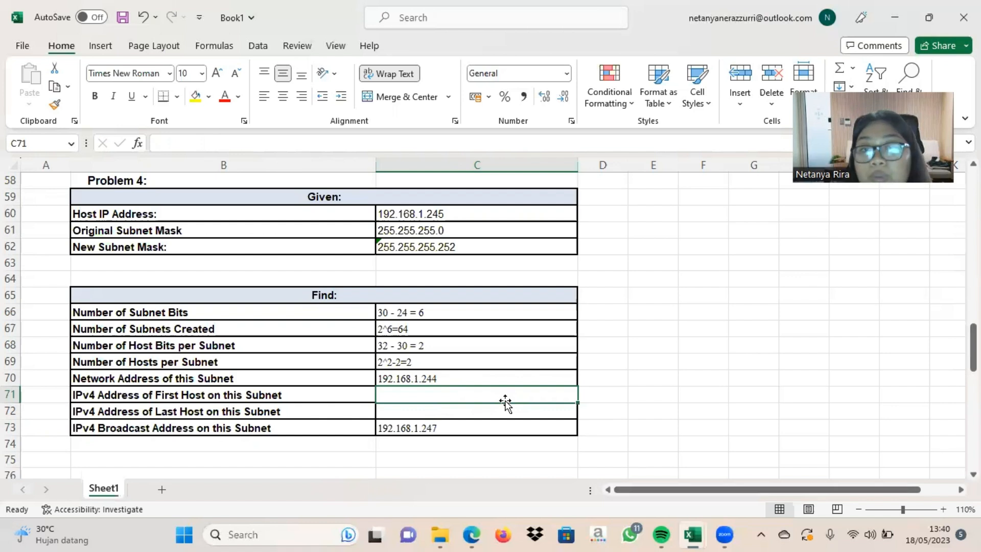
# Step: Enter 192.168.1.245 in C71 as the IPv4 address of Problem 4's first host
pyautogui.click(478, 377)
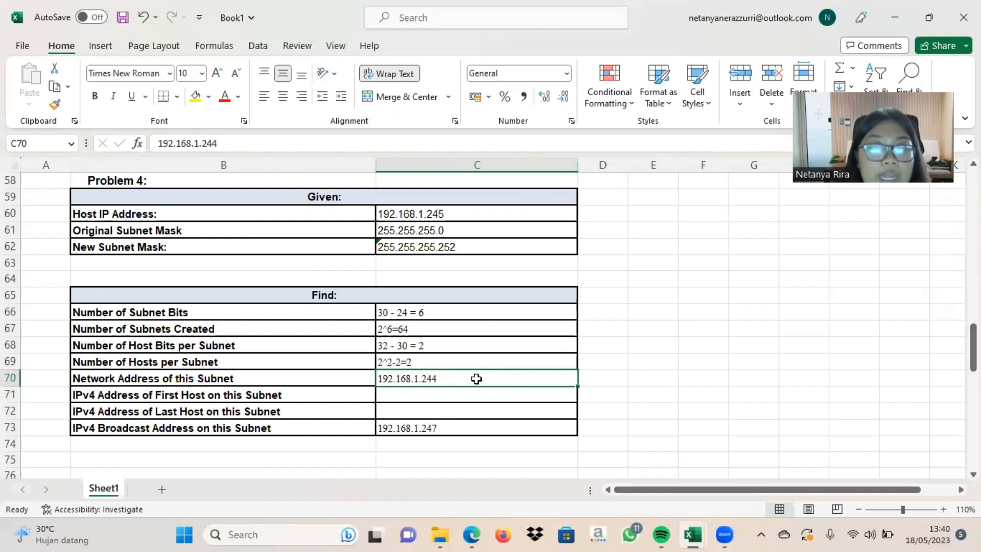
pyautogui.click(569, 395)
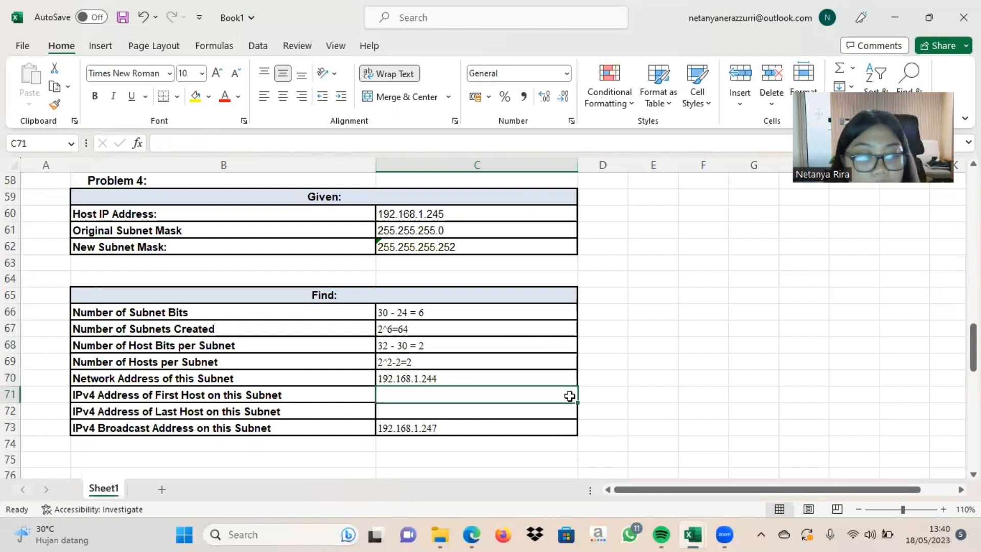
pyautogui.write('192')
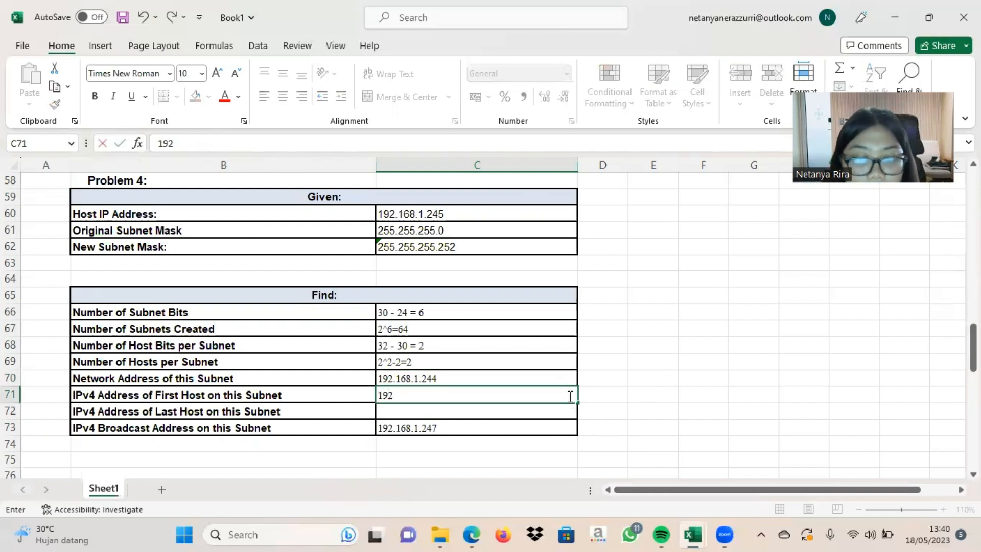
pyautogui.write('.16')
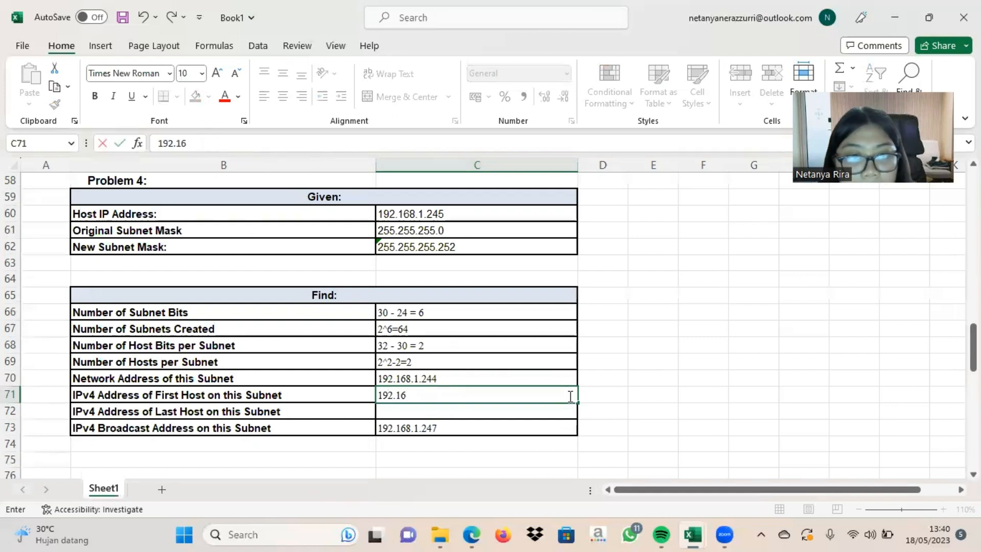
pyautogui.write('8.1.2')
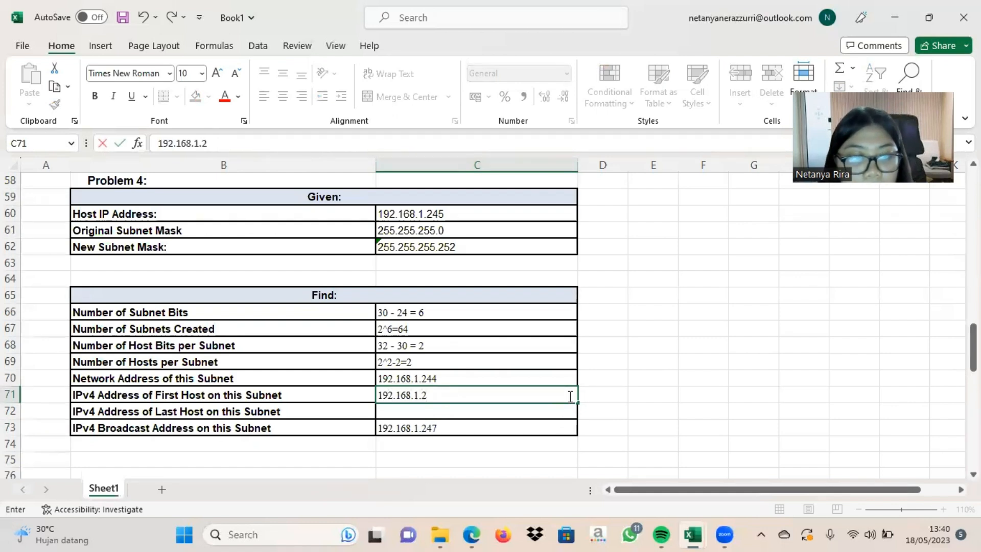
pyautogui.write('45')
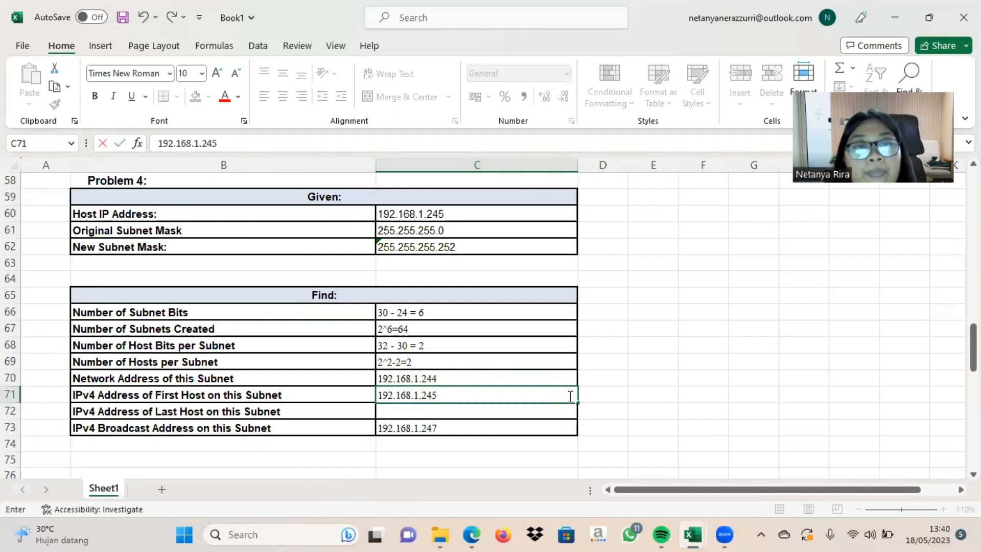
# Step: Enter 192.168.1.246 in C72 as the IPv4 address of Problem 4's last host
pyautogui.click(514, 412)
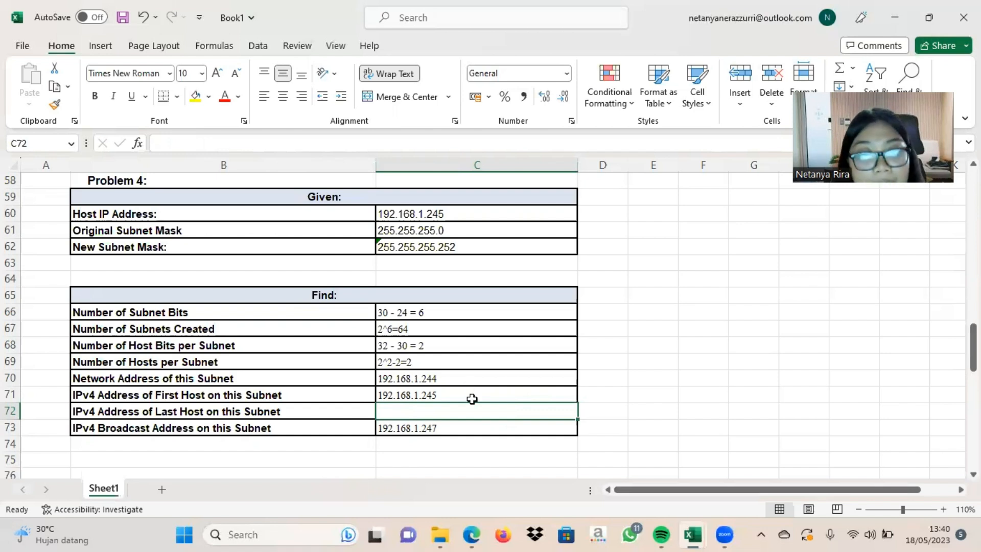
pyautogui.write('1')
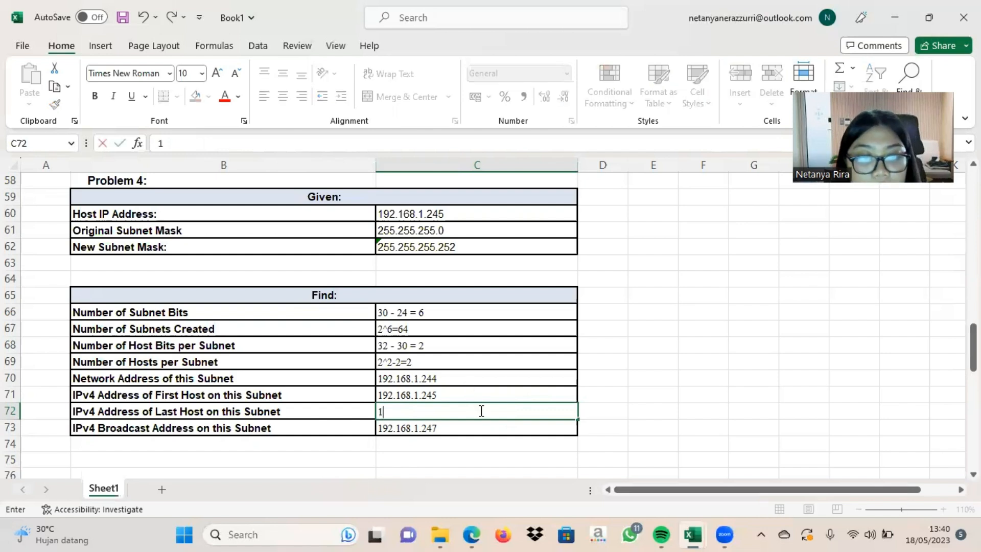
pyautogui.write('92.16')
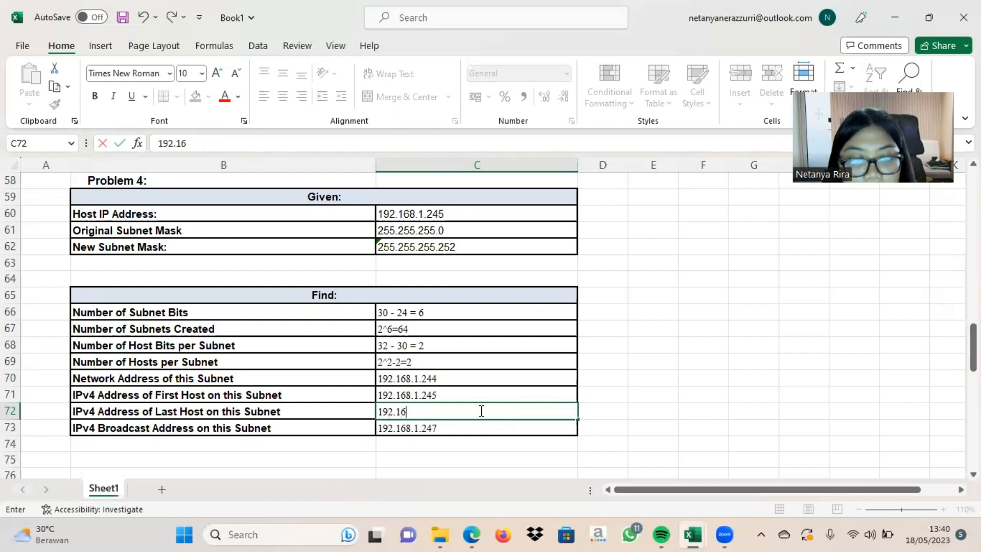
pyautogui.write('8.1.24')
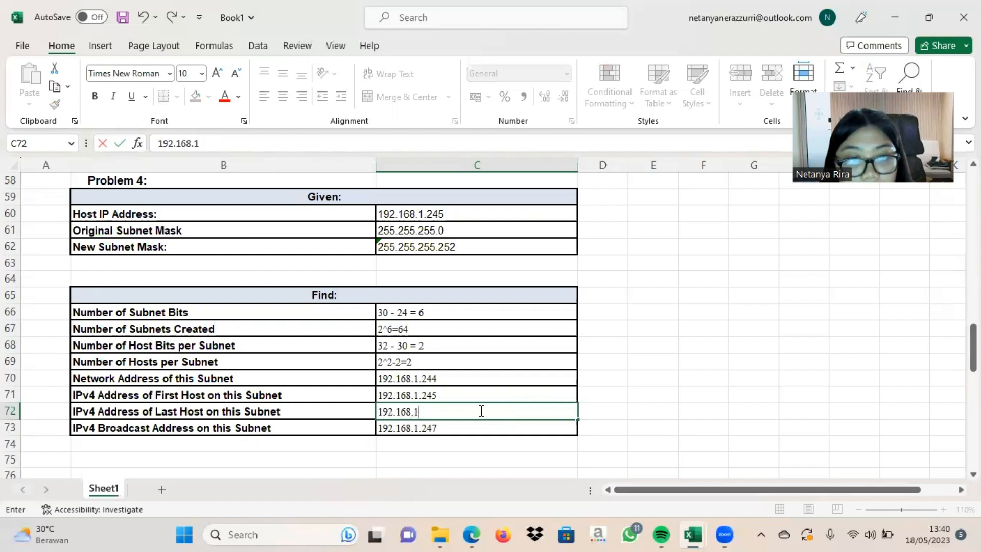
pyautogui.write('6')
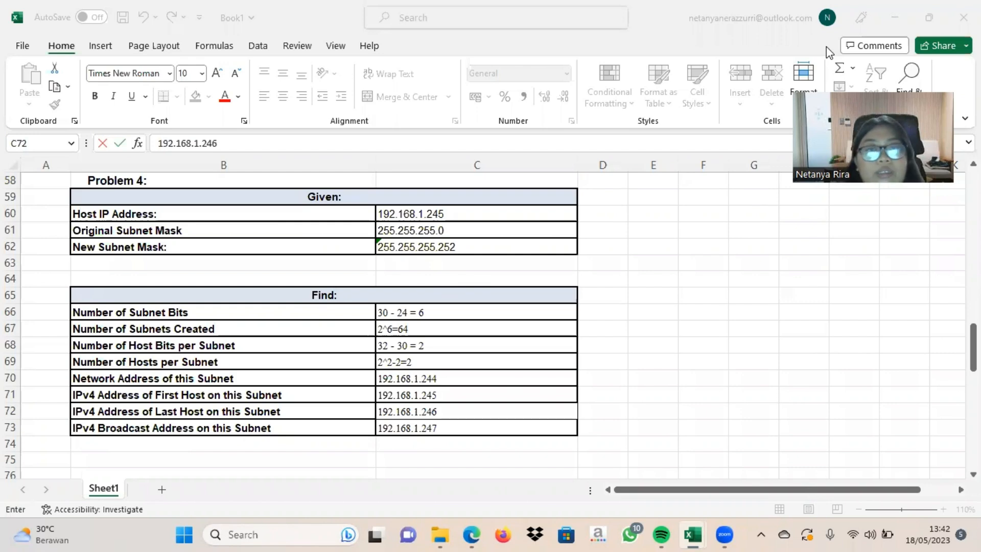
# Step: Begin Problem 5's number of subnet bits in C85 with "24 -", using Problem 4's answer as the pattern
pyautogui.scroll(-6, 475, 332)
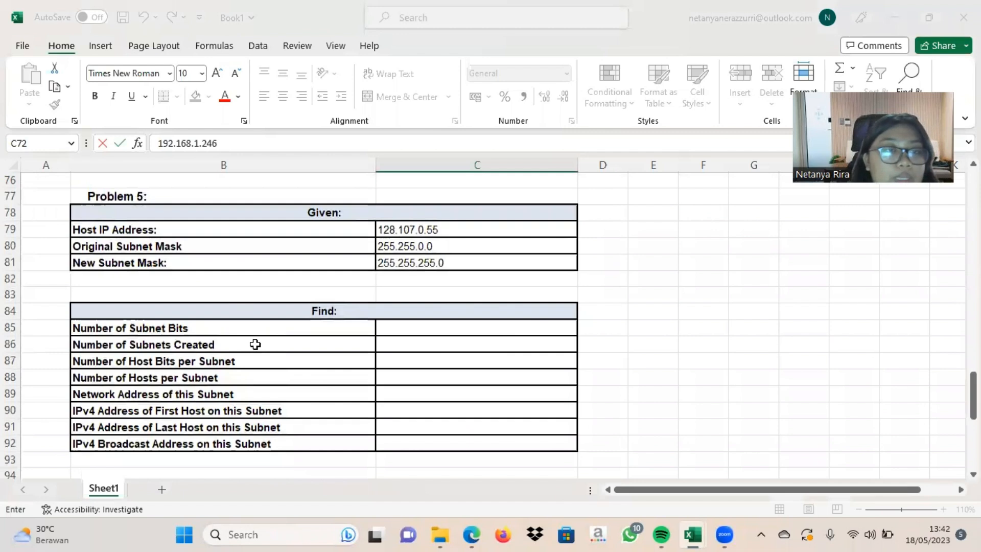
pyautogui.click(239, 335)
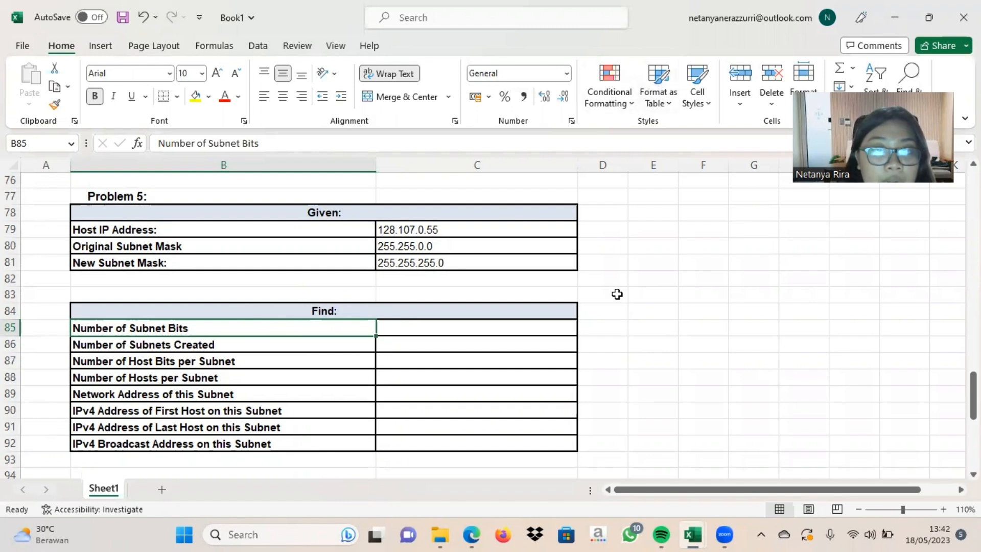
pyautogui.click(513, 323)
pyautogui.scroll(8, 514, 323)
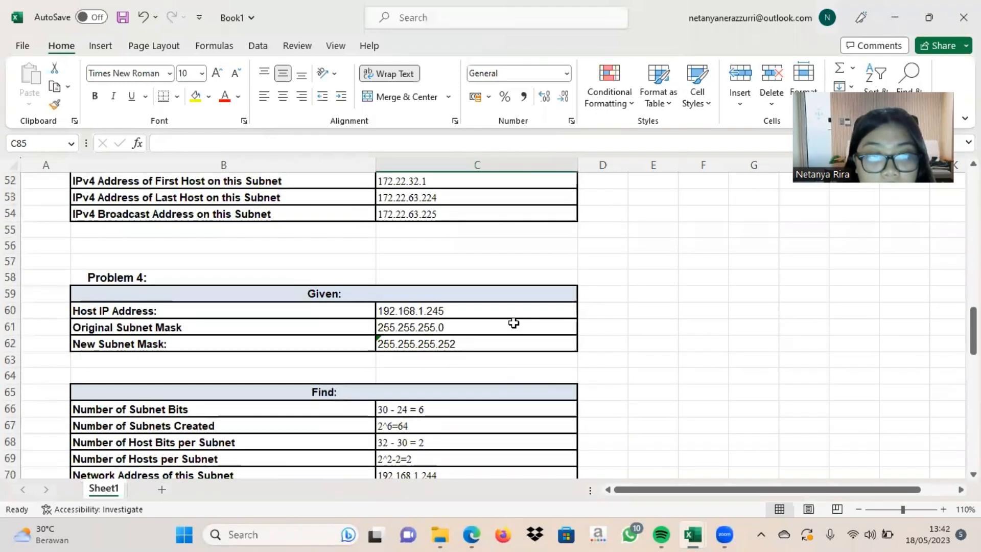
pyautogui.scroll(-6, 514, 322)
pyautogui.scroll(4, 513, 323)
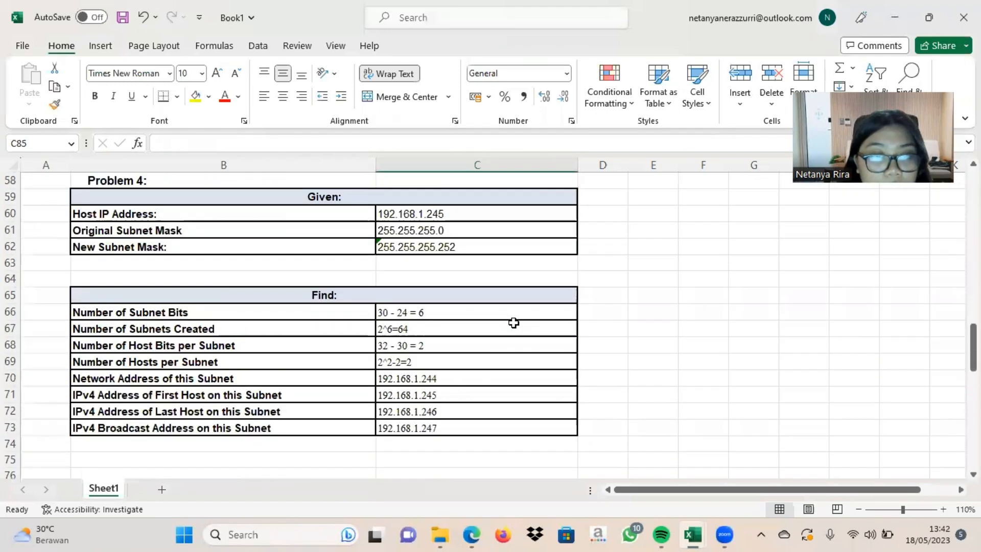
pyautogui.scroll(-6, 514, 322)
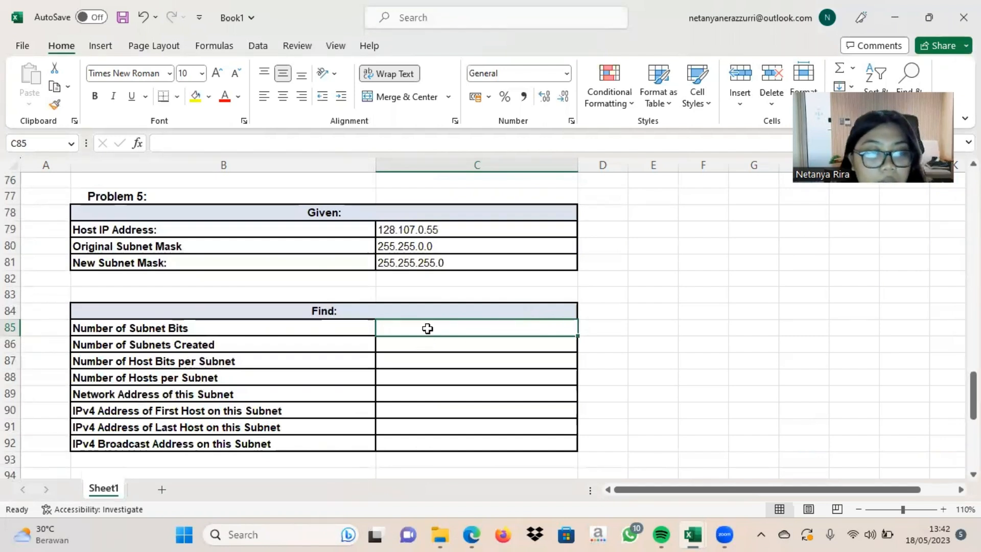
pyautogui.write('24 -')
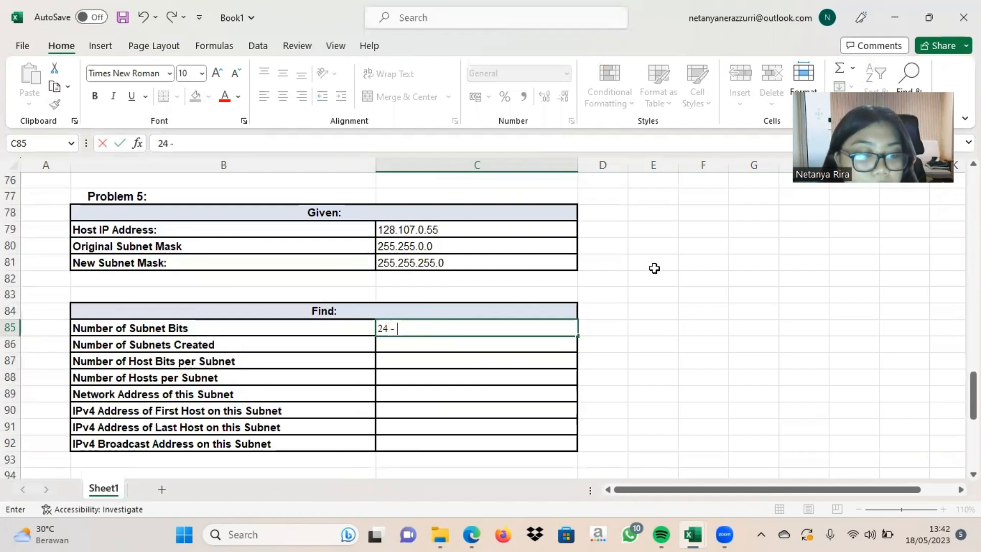
# Step: Switch to Book2 and look up the CIDR prefix of mask 255.255.0.0 on the SubnetMask sheet
pyautogui.hotkey('alt', 'Tab')
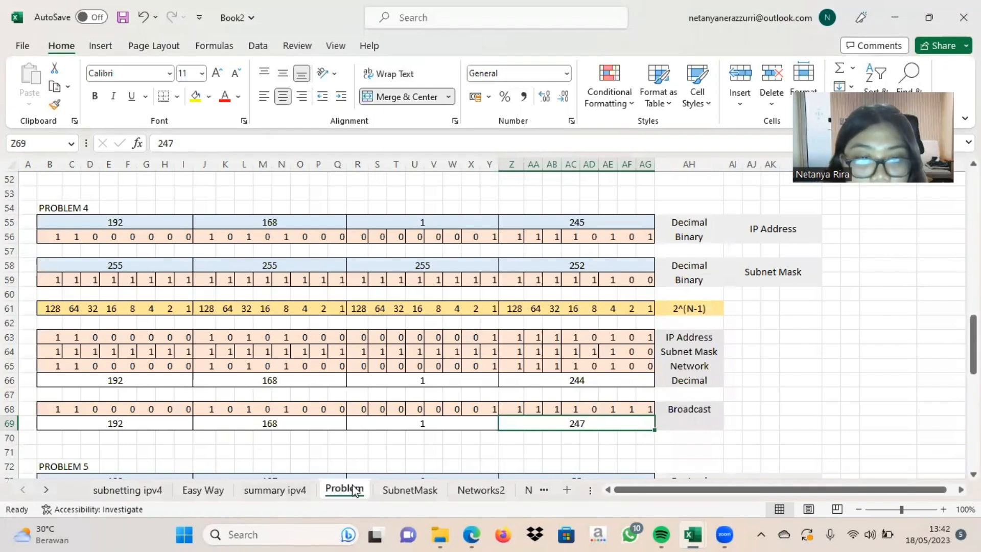
pyautogui.click(406, 488)
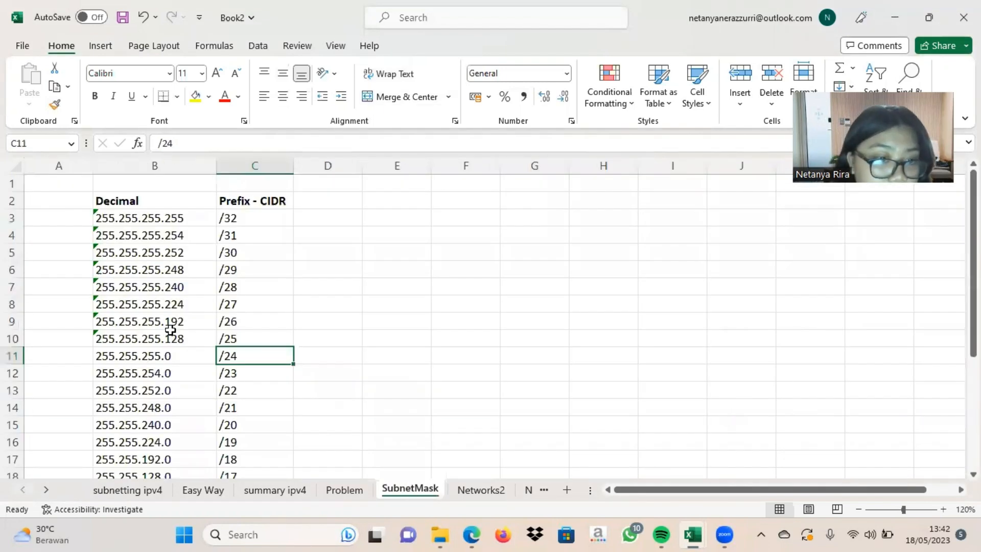
pyautogui.scroll(-2, 170, 327)
pyautogui.click(232, 395)
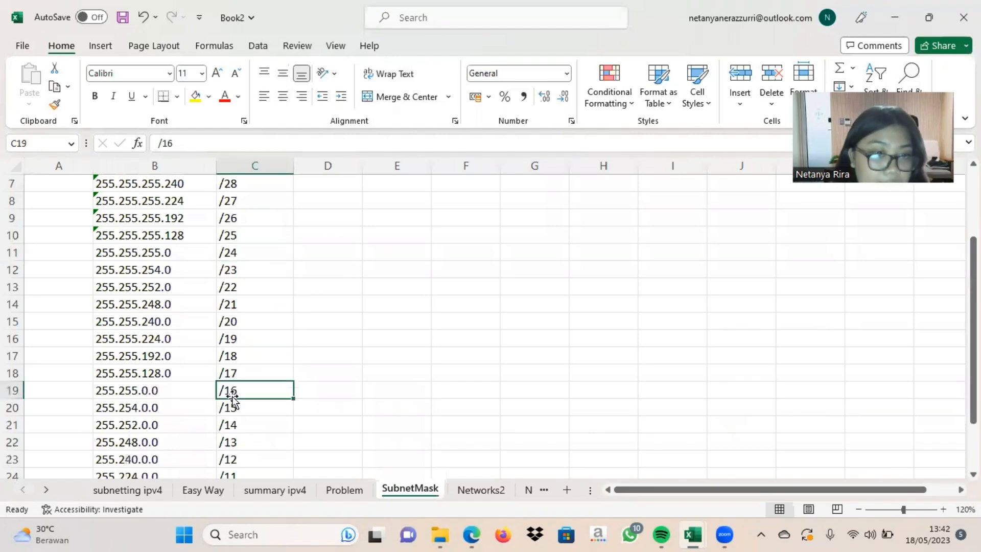
# Step: Switch back to Book1 and complete Problem 5's number of subnet bits in C85 as 24 - 16 = 8
pyautogui.hotkey('alt', 'Tab')
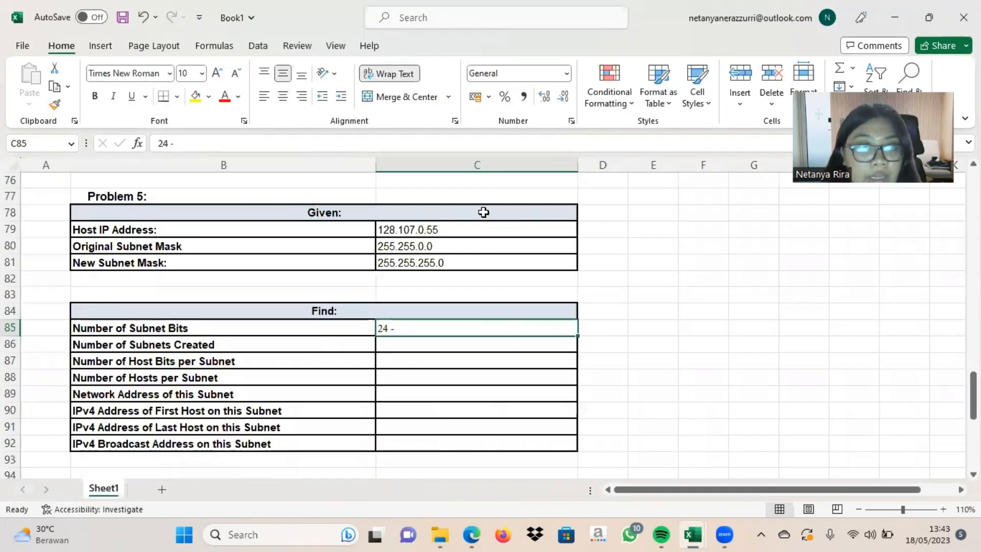
pyautogui.press('F2')
pyautogui.write('1')
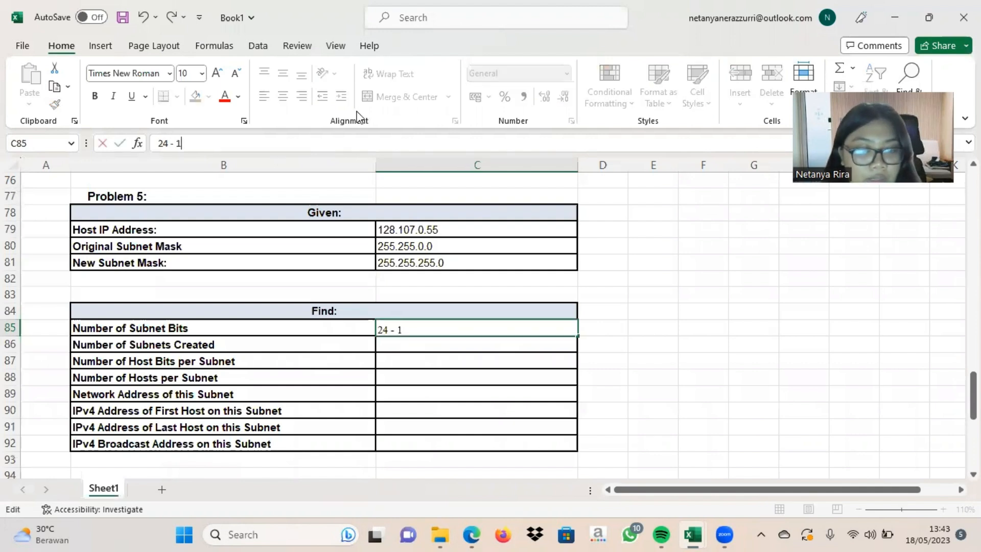
pyautogui.write('6 =')
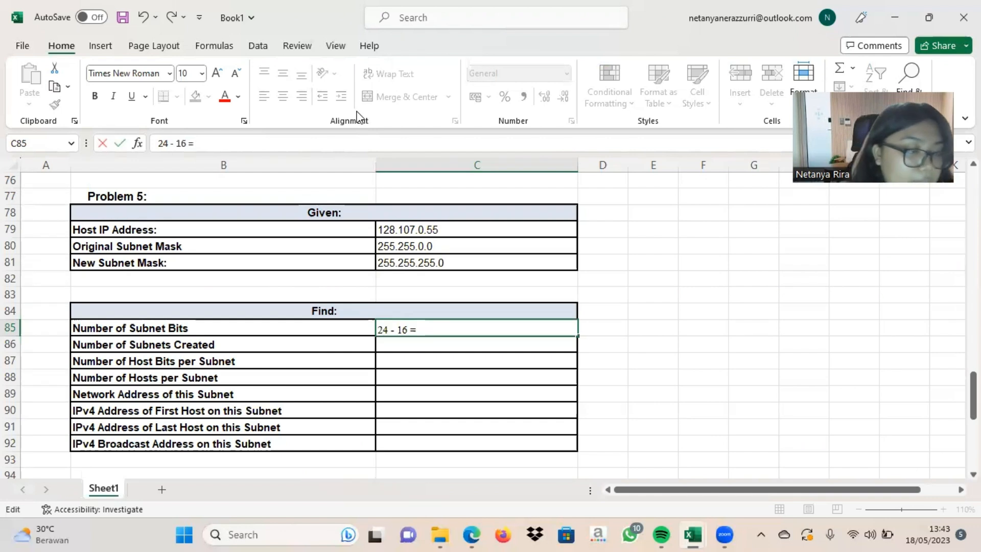
pyautogui.click(500, 326)
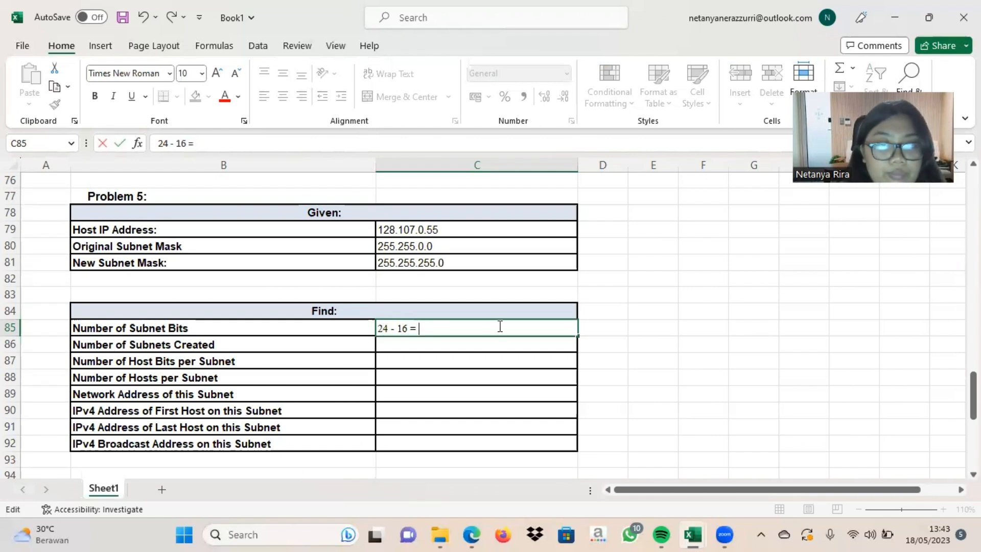
pyautogui.write('8')
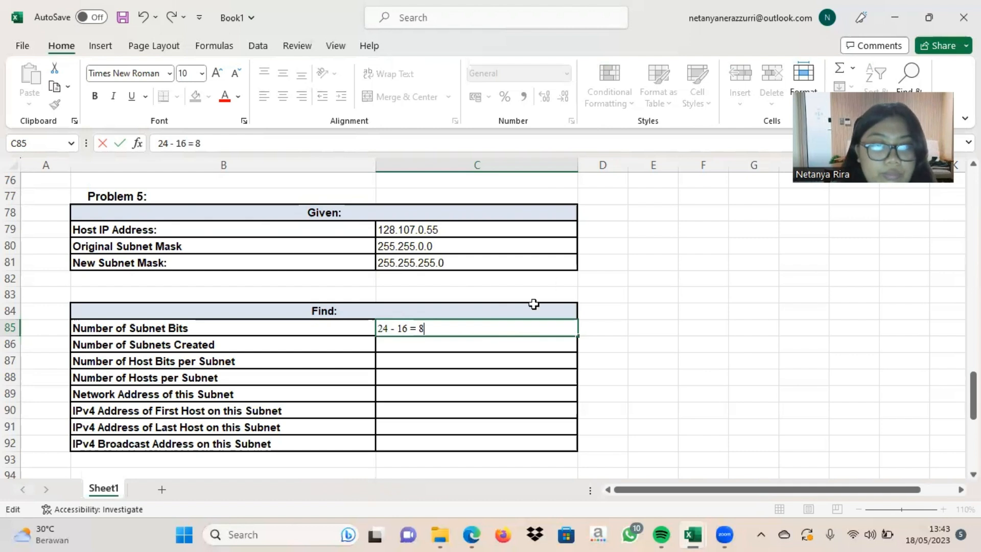
# Step: Enter 2^8=256 in C86 as Problem 5's number of subnets created
pyautogui.press('Return')
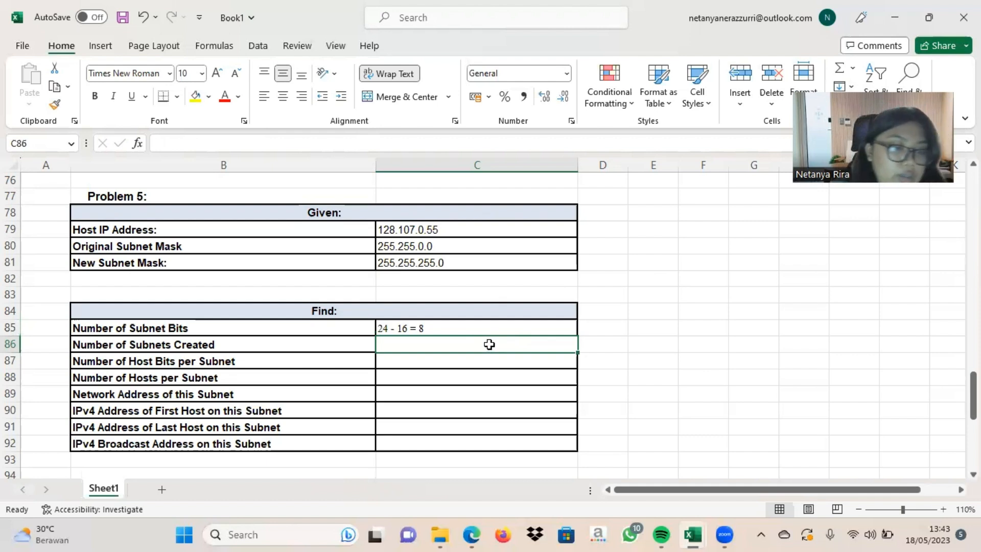
pyautogui.write('2^')
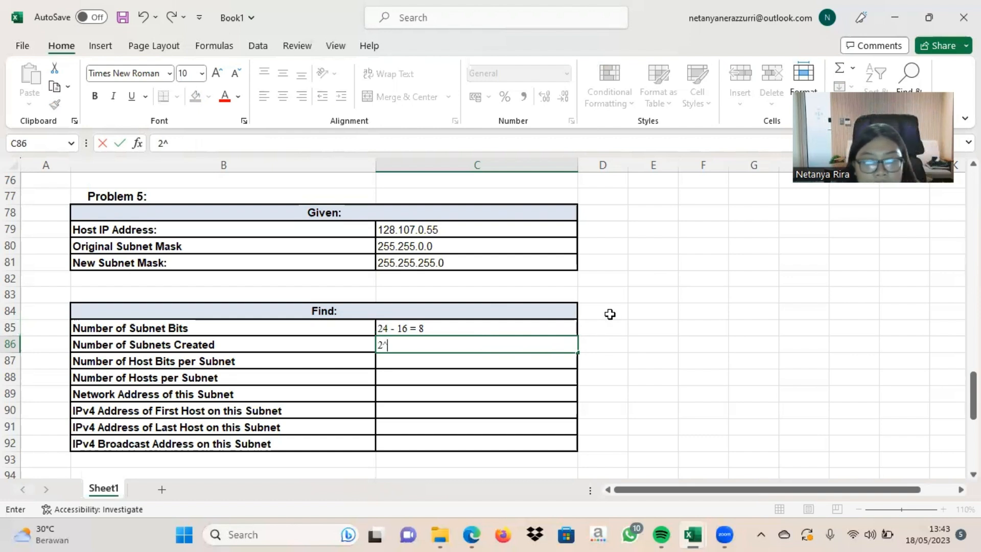
pyautogui.write('8')
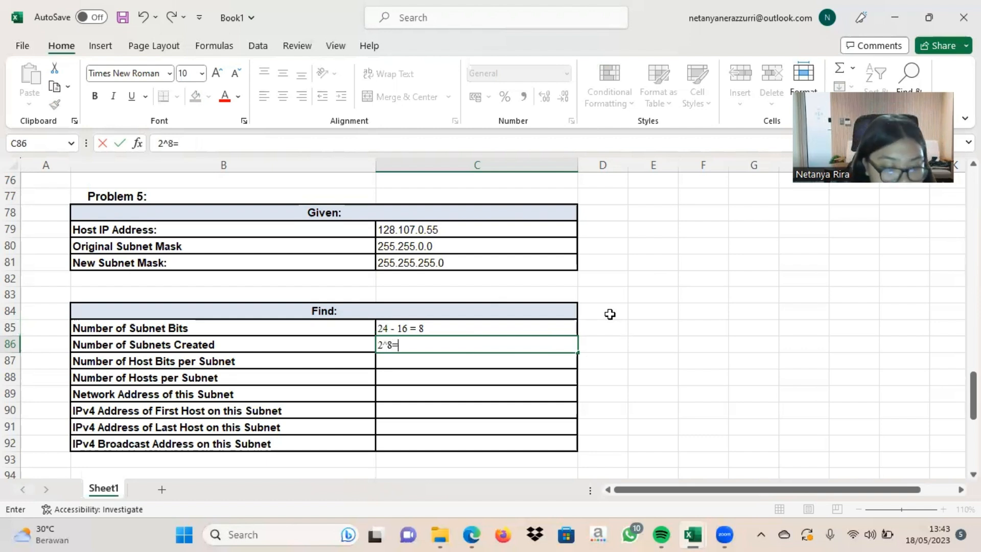
pyautogui.write('=256')
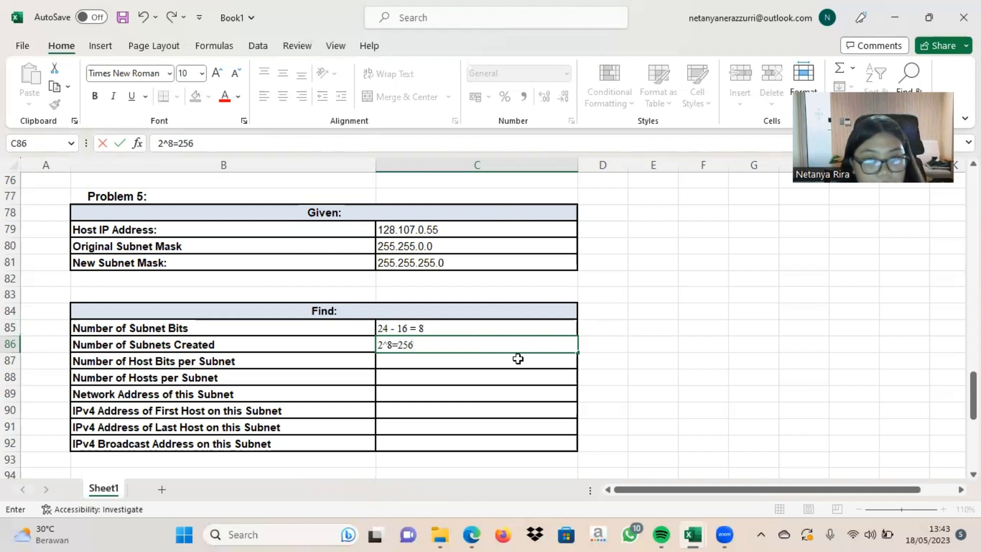
# Step: Enter 32 - 24 = 8 in C87 as Problem 5's number of host bits per subnet
pyautogui.click(517, 359)
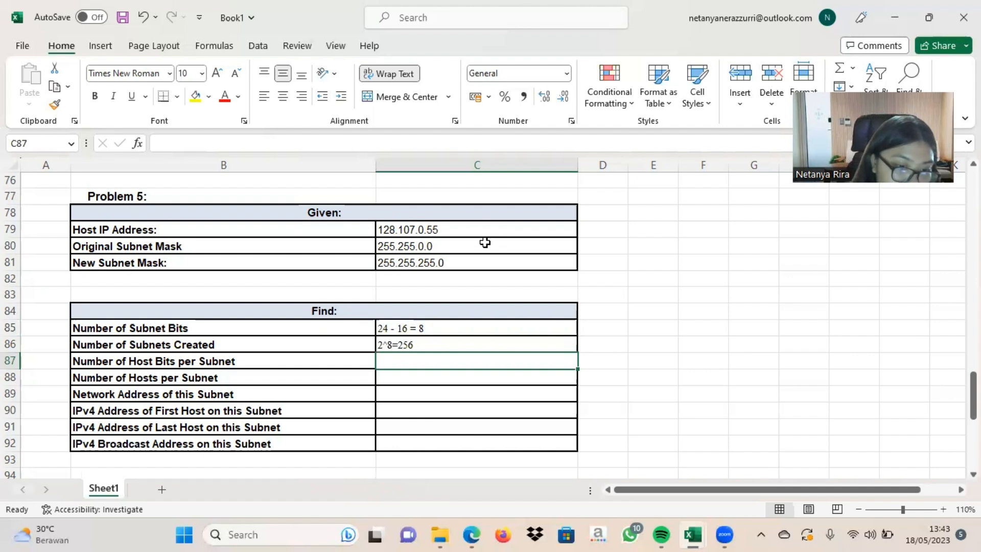
pyautogui.write('32')
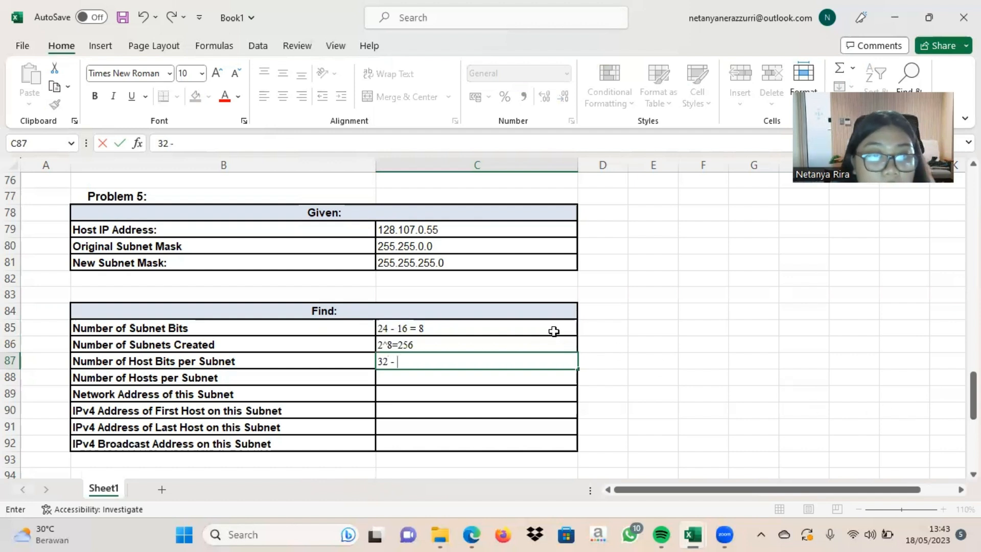
pyautogui.write('- ')
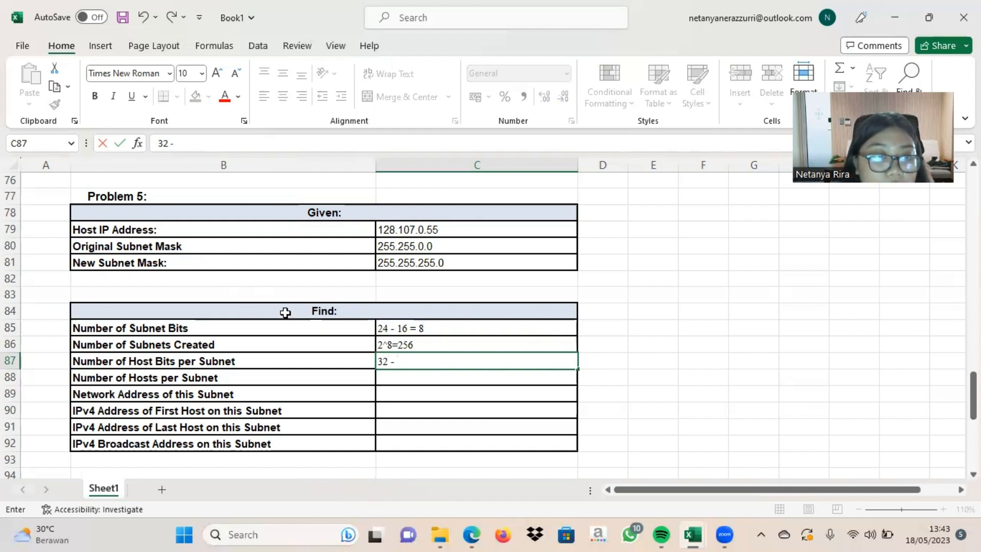
pyautogui.write('24 = 8')
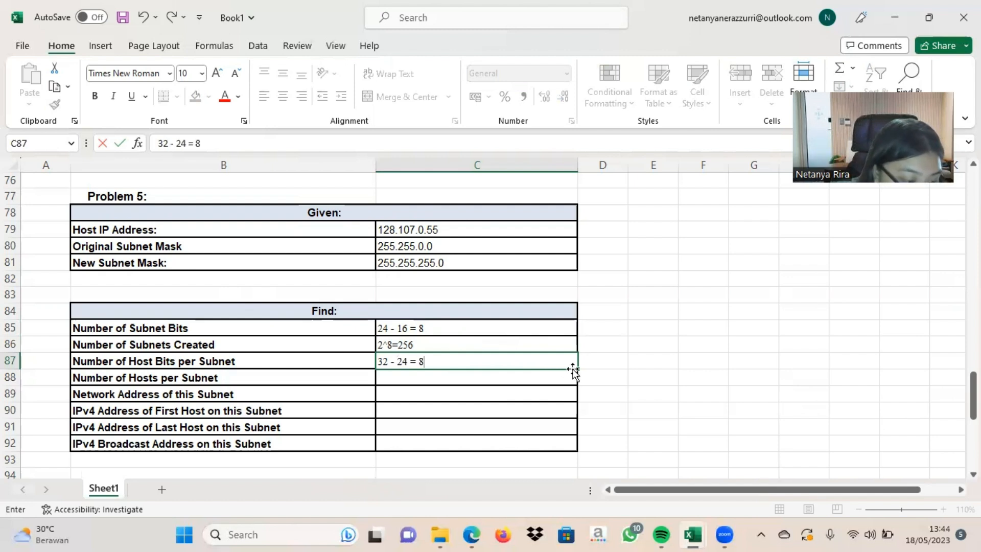
# Step: Enter 2^8-2=254 in C88 as Problem 5's number of hosts per subnet
pyautogui.click(472, 377)
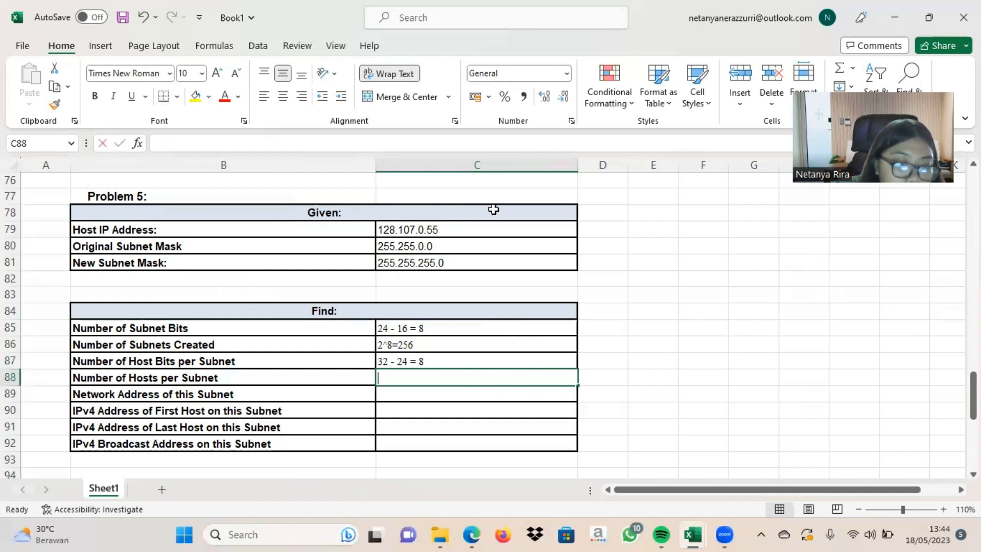
pyautogui.write('2')
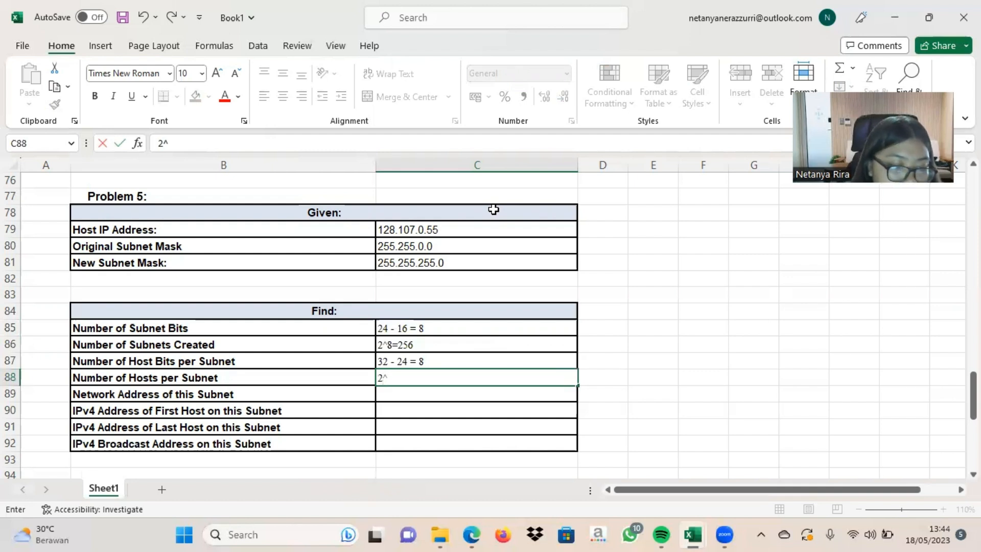
pyautogui.write('^8-2=254')
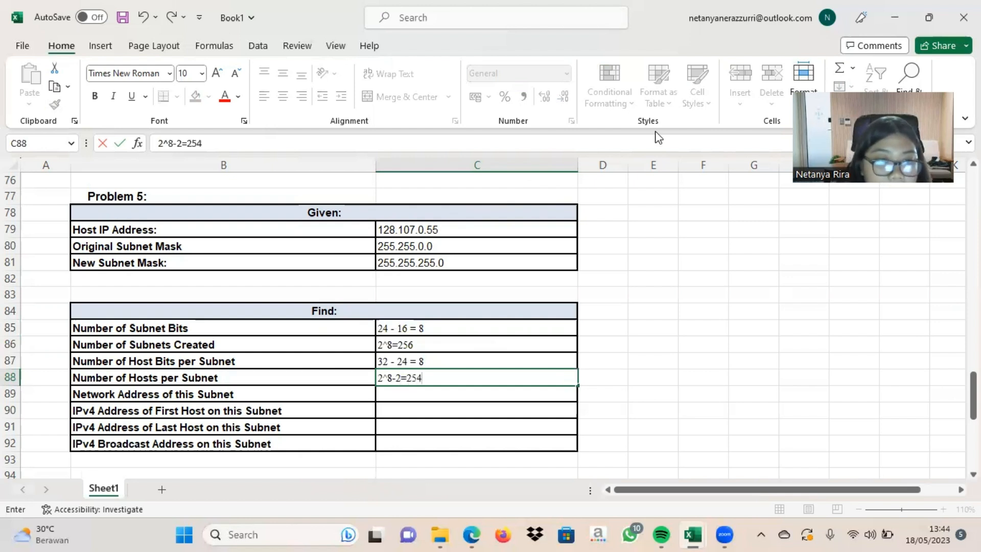
pyautogui.click(476, 392)
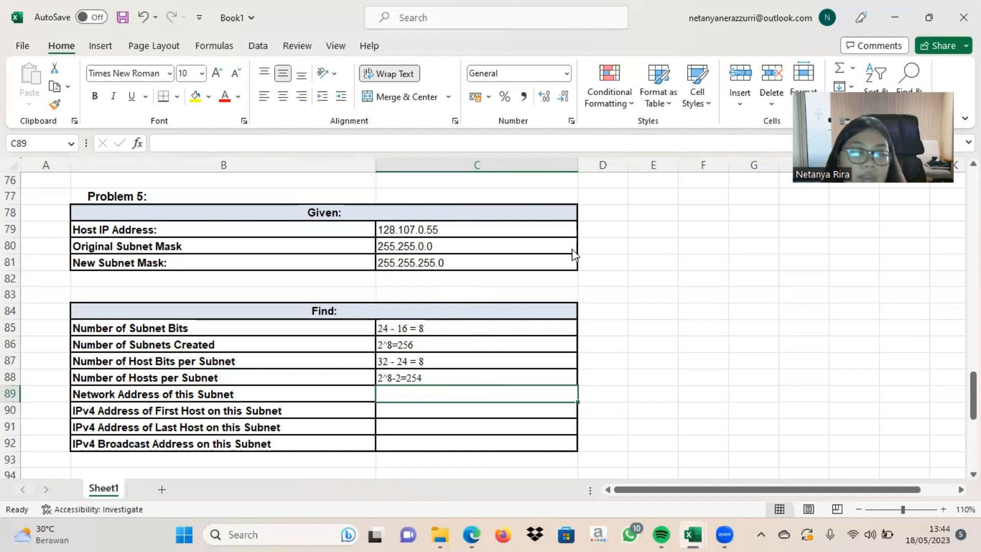
# Step: Switch to Book2 and bring up the Problem 5 binary calculation on the Problem sheet
pyautogui.hotkey('alt', 'Tab')
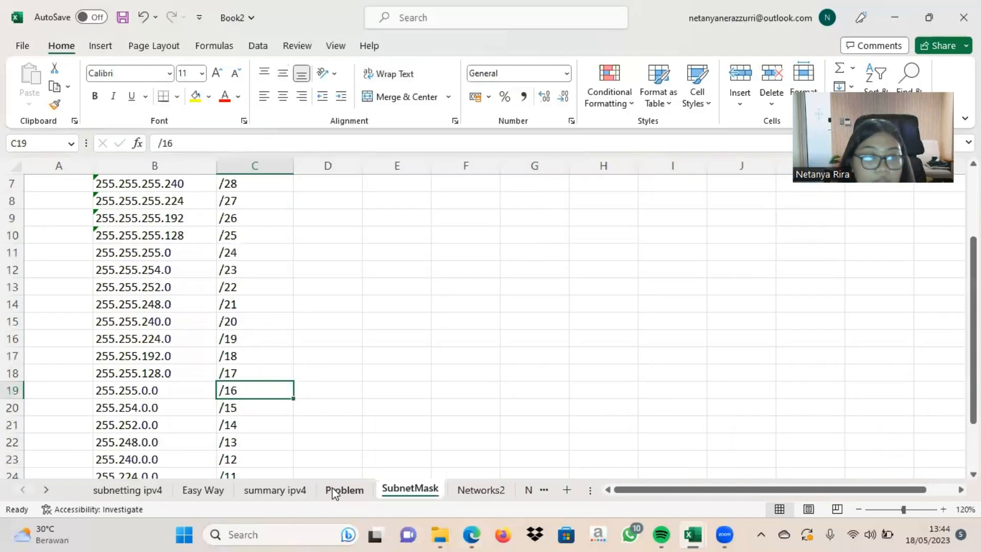
pyautogui.click(337, 490)
pyautogui.scroll(-6, 363, 371)
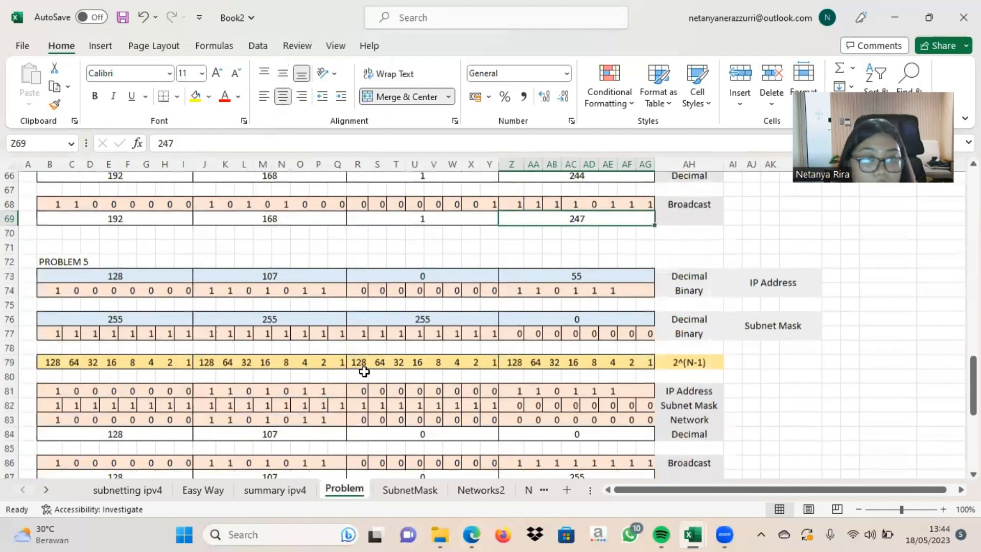
pyautogui.scroll(-1, 363, 371)
pyautogui.scroll(-2, 617, 340)
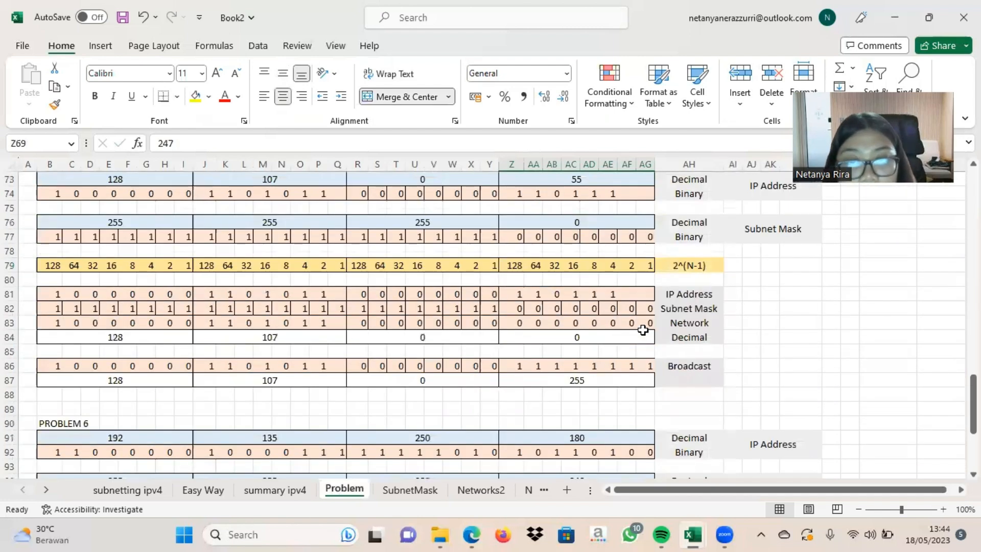
pyautogui.scroll(1, 483, 278)
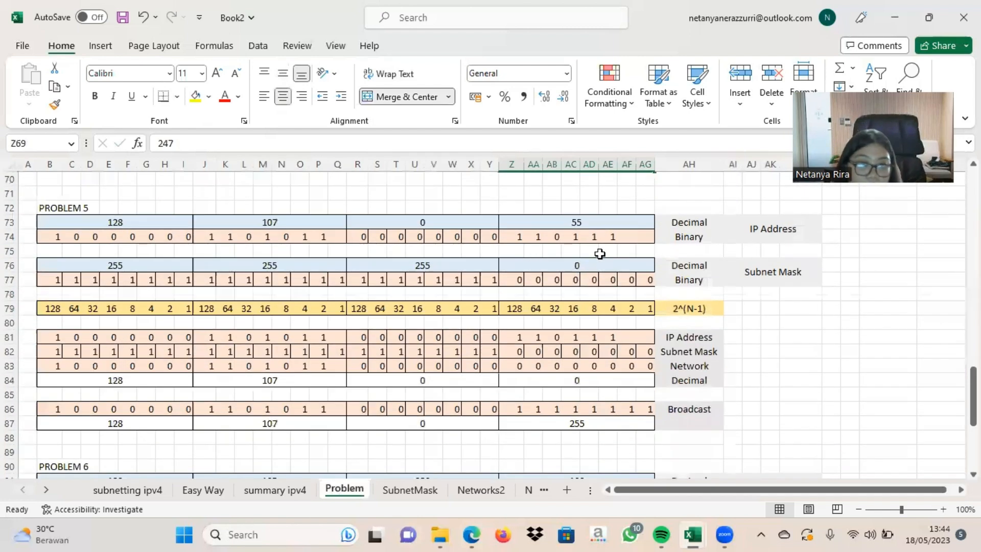
# Step: Clear all of Problem 5's binary network bits in row 83, from AG back to B
pyautogui.click(647, 367)
pyautogui.press('BackSpace')
pyautogui.press('Left')
pyautogui.press('BackSpace')
pyautogui.press('Left')
pyautogui.press('BackSpace')
pyautogui.press('Left')
pyautogui.press('BackSpace')
pyautogui.press('Left')
pyautogui.press('BackSpace')
pyautogui.press('Left')
pyautogui.press('BackSpace')
pyautogui.press('Left')
pyautogui.press('BackSpace')
pyautogui.press('Left')
pyautogui.press('BackSpace')
pyautogui.press('Left')
pyautogui.press('BackSpace')
pyautogui.press('Left')
pyautogui.press('BackSpace')
pyautogui.press('Left')
pyautogui.press('BackSpace')
pyautogui.press('Left')
pyautogui.press('BackSpace')
pyautogui.press('Left')
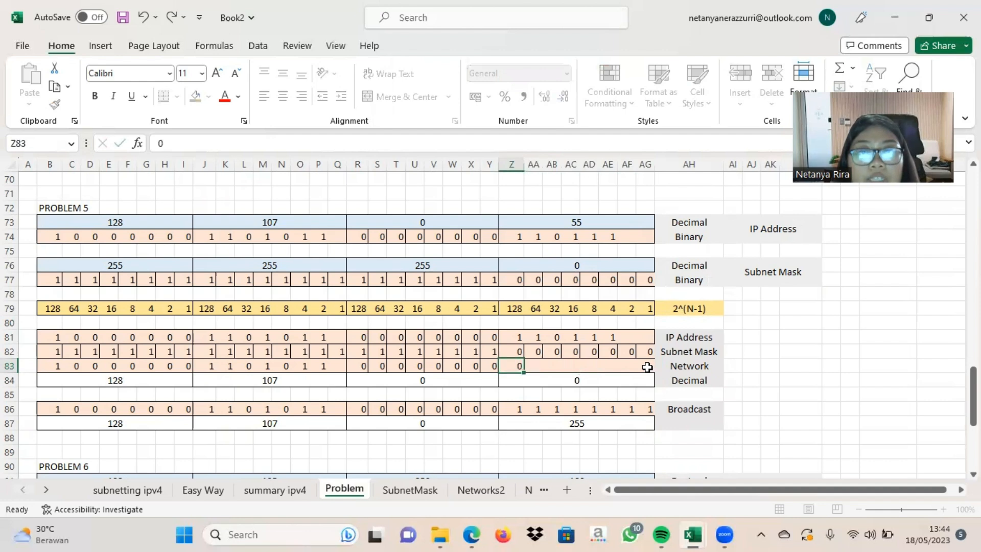
pyautogui.press('BackSpace')
pyautogui.press('Left')
pyautogui.press('BackSpace')
pyautogui.press('Left')
pyautogui.press('BackSpace')
pyautogui.press('Left')
pyautogui.press('BackSpace')
pyautogui.press('Left')
pyautogui.press('BackSpace')
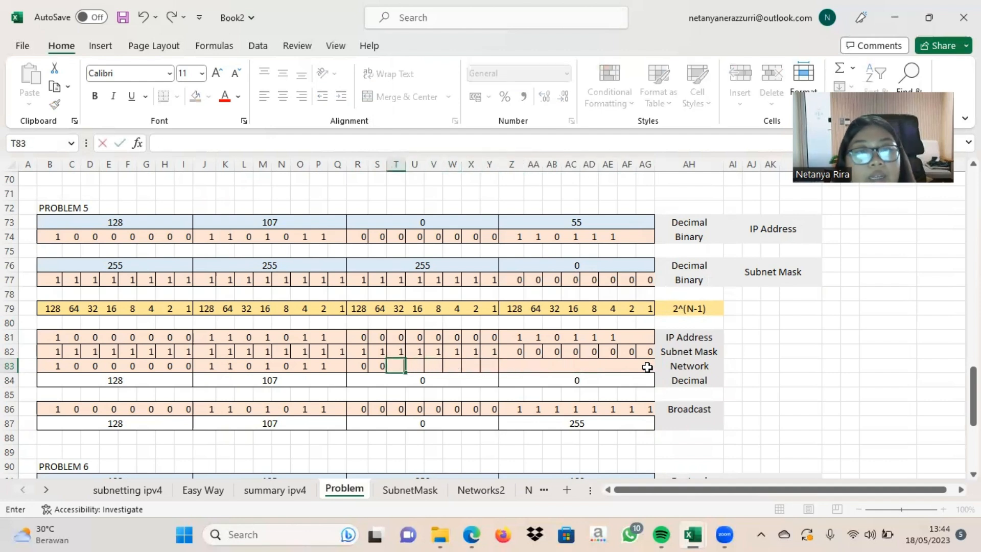
pyautogui.press('Left')
pyautogui.press('BackSpace')
pyautogui.press('Left')
pyautogui.press('BackSpace')
pyautogui.press('Left')
pyautogui.press('BackSpace')
pyautogui.press('Left')
pyautogui.press('BackSpace')
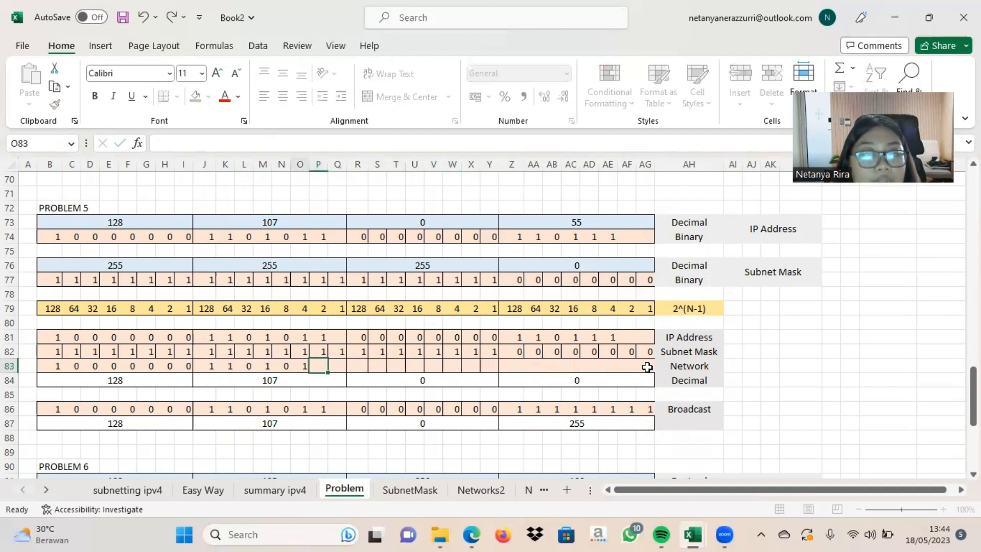
pyautogui.press('Left')
pyautogui.press('BackSpace')
pyautogui.press('Left')
pyautogui.press('BackSpace')
pyautogui.press('Left')
pyautogui.press('BackSpace')
pyautogui.press('Left')
pyautogui.press('BackSpace')
pyautogui.press('Left')
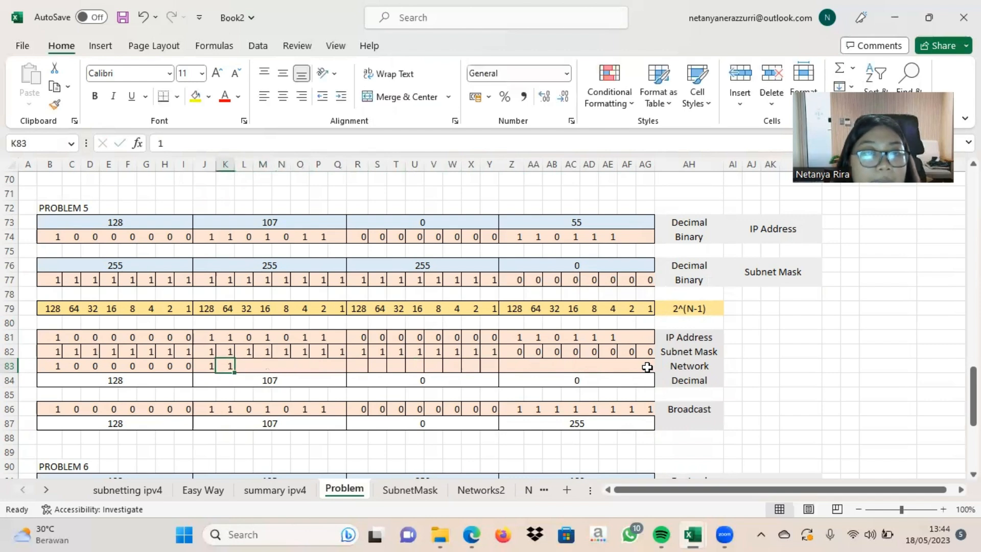
pyautogui.press('BackSpace')
pyautogui.press('Left')
pyautogui.press('BackSpace')
pyautogui.press('Left')
pyautogui.press('BackSpace')
pyautogui.press('Left')
pyautogui.press('BackSpace')
pyautogui.press('Left')
pyautogui.press('BackSpace')
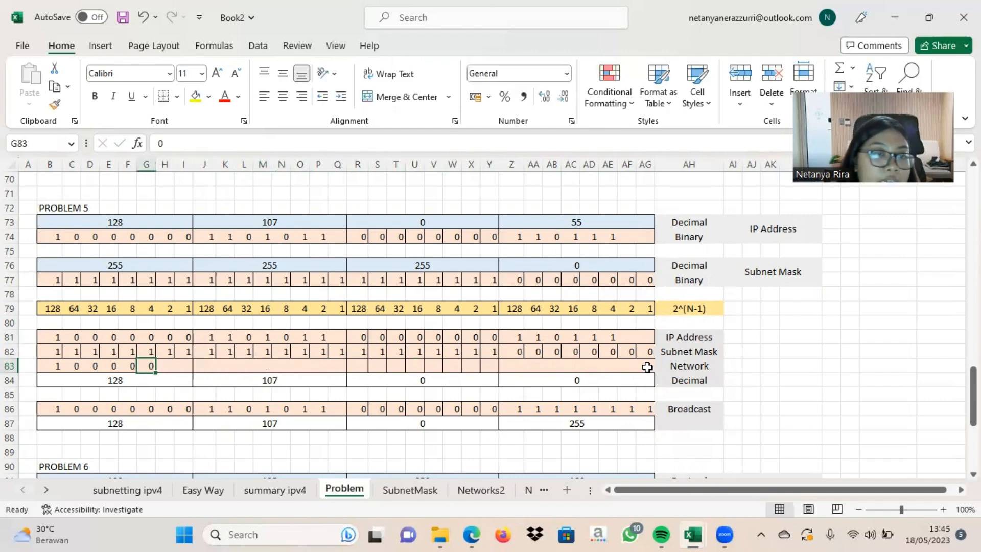
pyautogui.press('Left')
pyautogui.press('BackSpace')
pyautogui.press('Left')
pyautogui.press('BackSpace')
# Step: Clear the four decimal octets of Problem 5's network address in row 84
pyautogui.press('Down')
pyautogui.press('BackSpace')
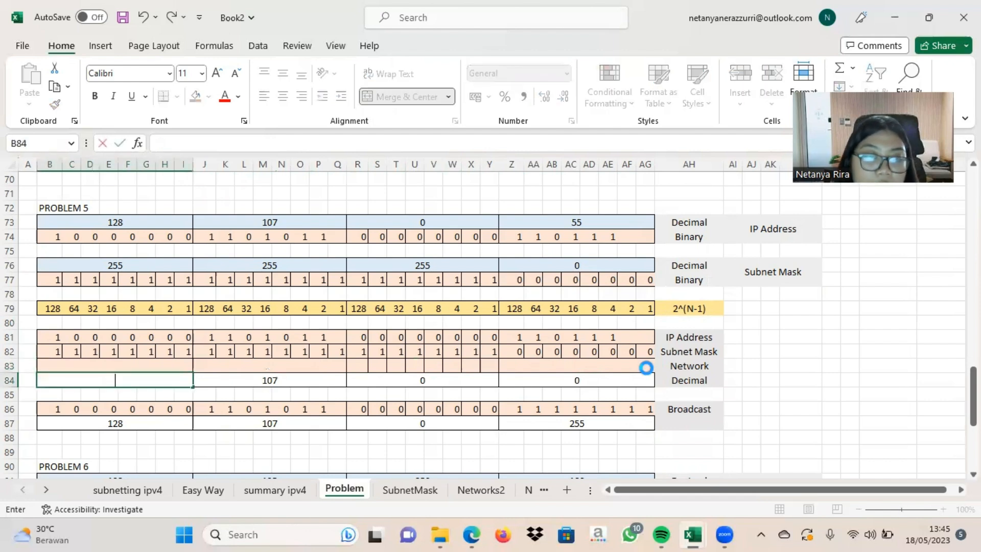
pyautogui.press('Right')
pyautogui.press('BackSpace')
pyautogui.press('Right')
pyautogui.press('BackSpace')
pyautogui.press('Right')
pyautogui.press('BackSpace')
# Step: Clear all of Problem 5's binary broadcast bits in row 86, from AG back to B
pyautogui.click(647, 412)
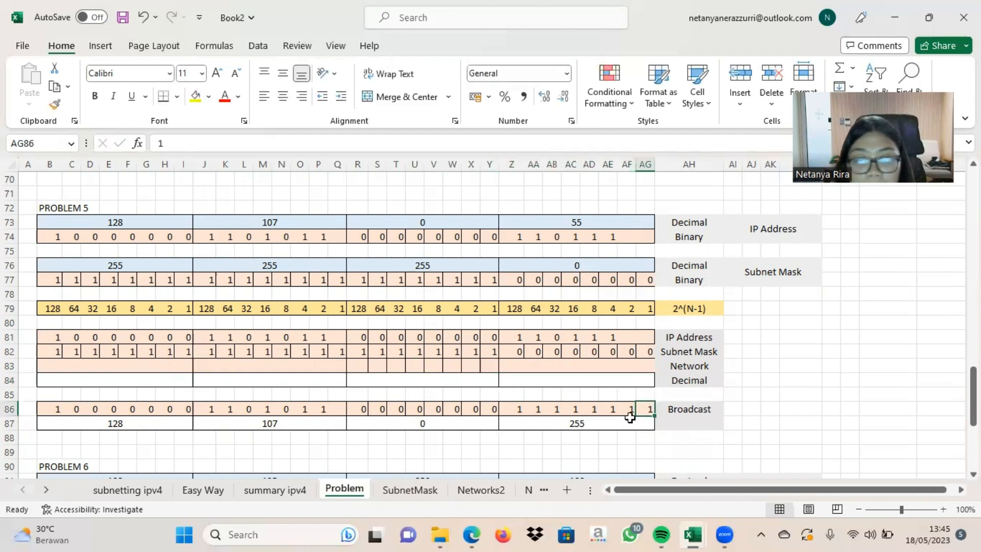
pyautogui.press('BackSpace')
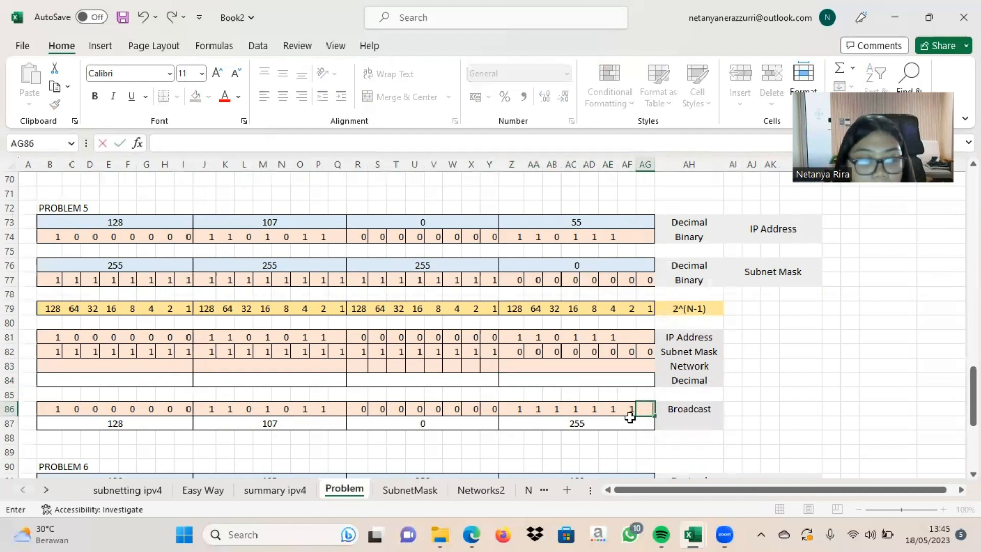
pyautogui.write('1')
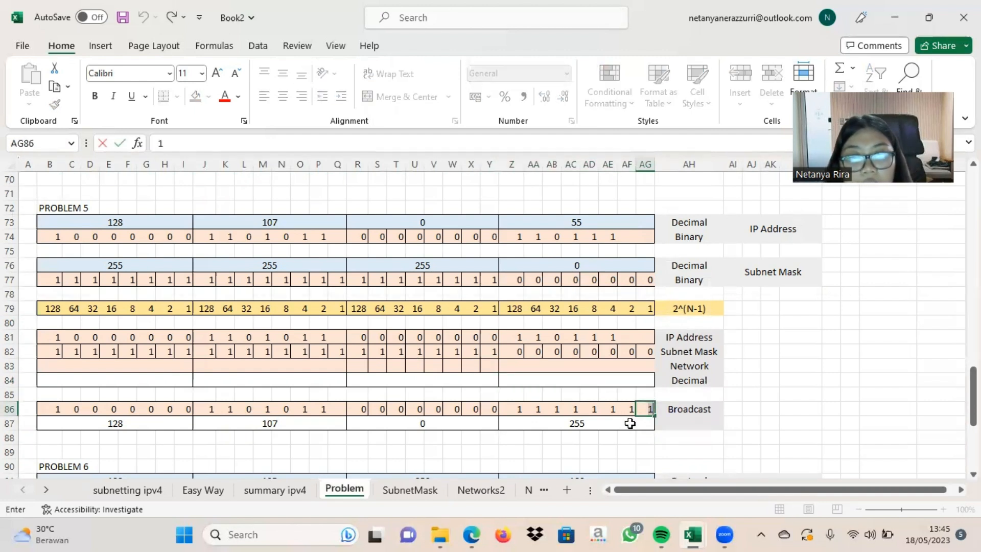
pyautogui.press('BackSpace')
pyautogui.press('Left')
pyautogui.press('BackSpace')
pyautogui.press('Left')
pyautogui.press('BackSpace')
pyautogui.press('Left')
pyautogui.press('BackSpace')
pyautogui.press('Left')
pyautogui.press('BackSpace')
pyautogui.press('Left')
pyautogui.press('BackSpace')
pyautogui.press('Left')
pyautogui.press('BackSpace')
pyautogui.press('Left')
pyautogui.press('BackSpace')
pyautogui.press('Left')
pyautogui.press('BackSpace')
pyautogui.press('Left')
pyautogui.press('BackSpace')
pyautogui.press('Left')
pyautogui.press('BackSpace')
pyautogui.press('Left')
pyautogui.press('BackSpace')
pyautogui.press('Left')
pyautogui.press('BackSpace')
pyautogui.press('Left')
pyautogui.press('BackSpace')
pyautogui.press('Left')
pyautogui.press('BackSpace')
pyautogui.press('Left')
pyautogui.press('BackSpace')
pyautogui.press('Left')
pyautogui.press('BackSpace')
pyautogui.press('Left')
pyautogui.press('BackSpace')
pyautogui.press('Left')
pyautogui.press('BackSpace')
pyautogui.press('Left')
pyautogui.press('BackSpace')
pyautogui.press('Left')
pyautogui.press('BackSpace')
pyautogui.press('Left')
pyautogui.press('BackSpace')
pyautogui.press('Left')
pyautogui.press('BackSpace')
pyautogui.press('Left')
pyautogui.press('BackSpace')
pyautogui.press('Left')
pyautogui.press('BackSpace')
pyautogui.press('Left')
pyautogui.press('BackSpace')
pyautogui.press('Left')
pyautogui.press('BackSpace')
pyautogui.press('Left')
pyautogui.press('BackSpace')
pyautogui.press('Left')
pyautogui.press('BackSpace')
pyautogui.press('Left')
pyautogui.press('BackSpace')
pyautogui.press('Left')
pyautogui.press('BackSpace')
pyautogui.press('Left')
pyautogui.press('BackSpace')
pyautogui.press('Return')
# Step: Clear the four decimal octets of Problem 5's broadcast address in row 87
pyautogui.press('BackSpace')
pyautogui.press('Right')
pyautogui.press('BackSpace')
pyautogui.press('Right')
pyautogui.press('BackSpace')
pyautogui.press('Right')
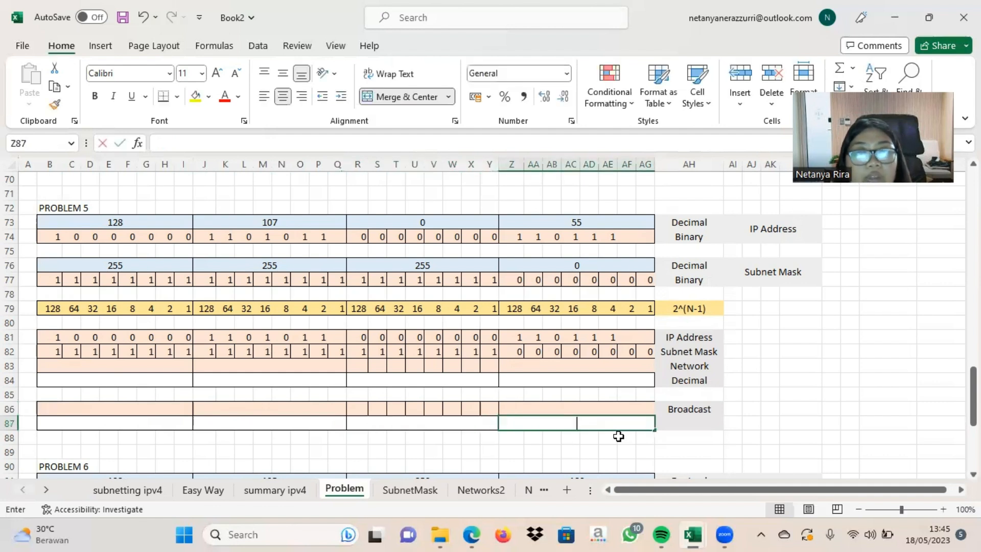
pyautogui.press('BackSpace')
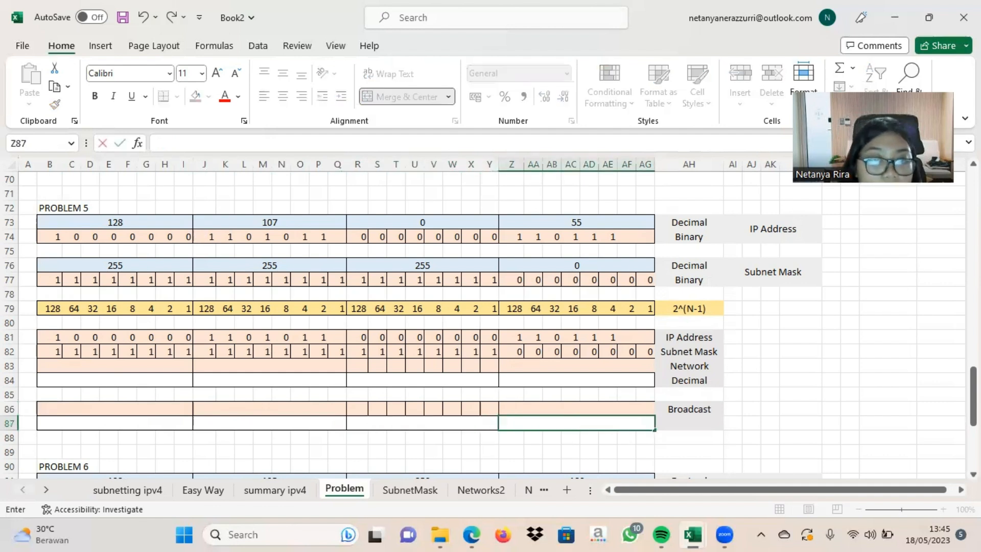
# Step: Copy the first 24 IP address bits from B81:Y81 into Problem 5's network row, starting at B83
pyautogui.moveTo(490, 338); pyautogui.dragTo(59, 338)
pyautogui.hotkey('ctrl', 'c')
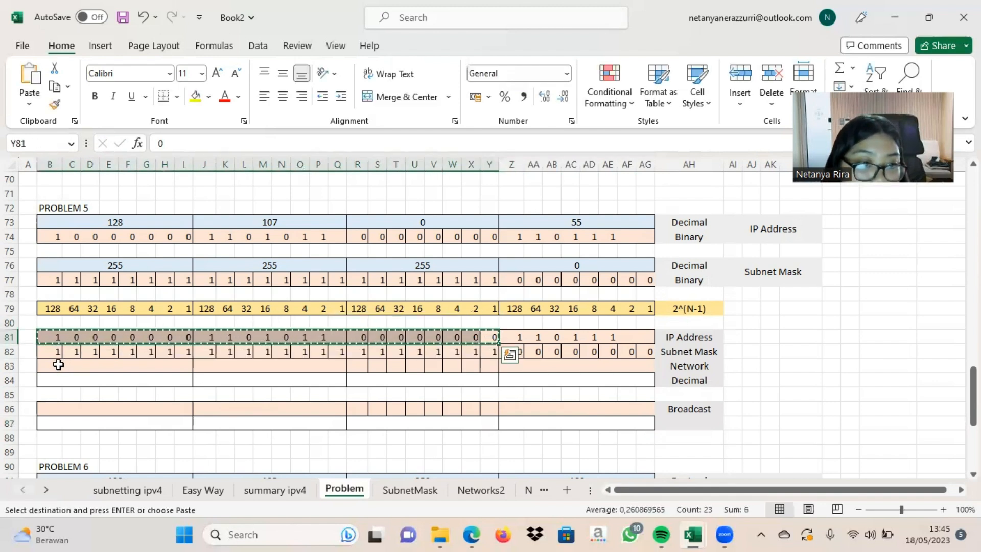
pyautogui.click(58, 364)
pyautogui.hotkey('ctrl', 'v')
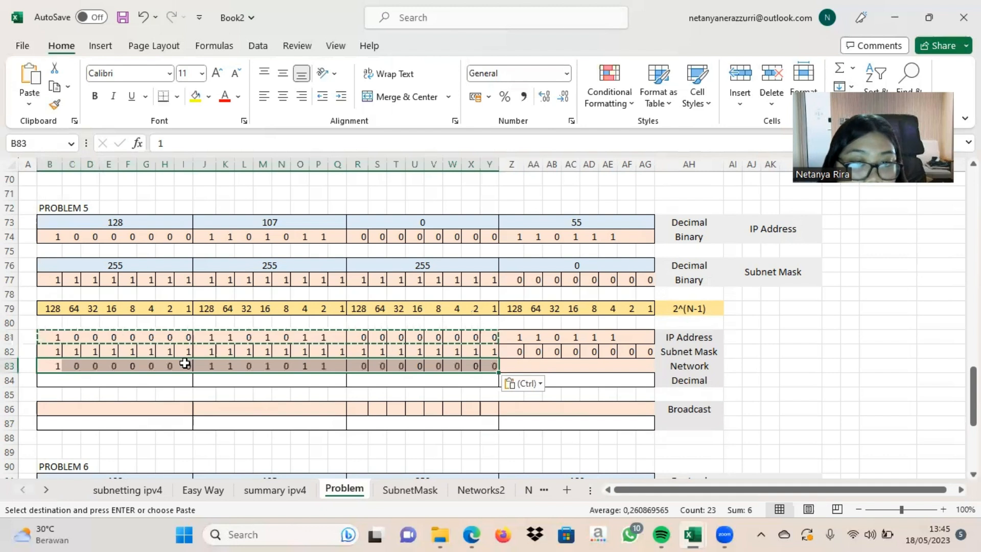
# Step: Enter 0 in Z83 and fill it across to AG83 for the network address's host bits
pyautogui.click(511, 363)
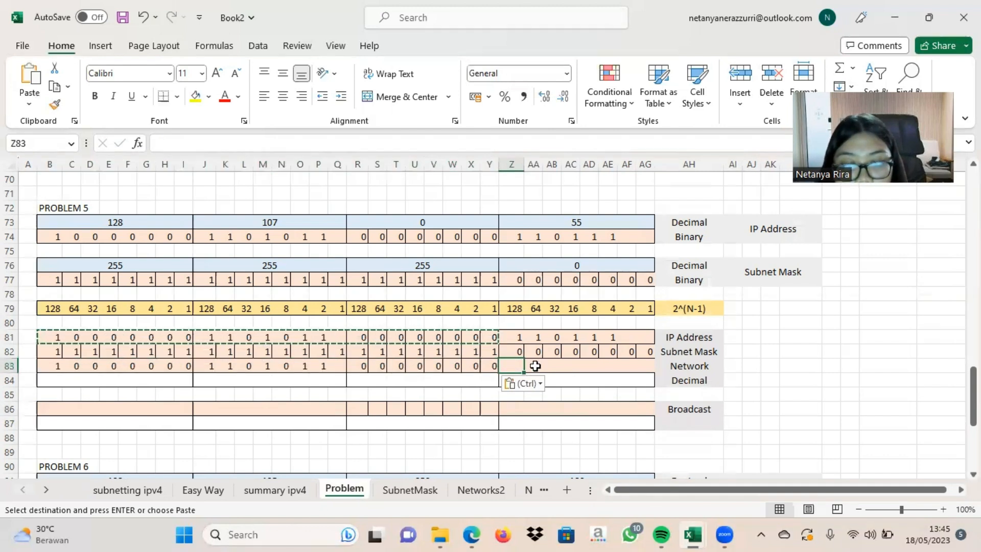
pyautogui.write('0')
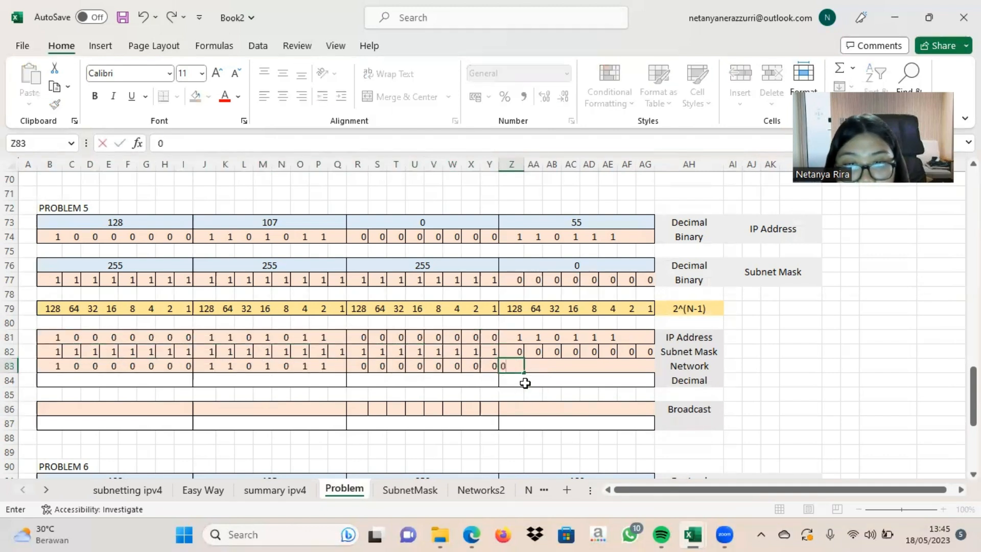
pyautogui.hotkey('ctrl', 'Return')
pyautogui.moveTo(525, 374); pyautogui.dragTo(652, 375)
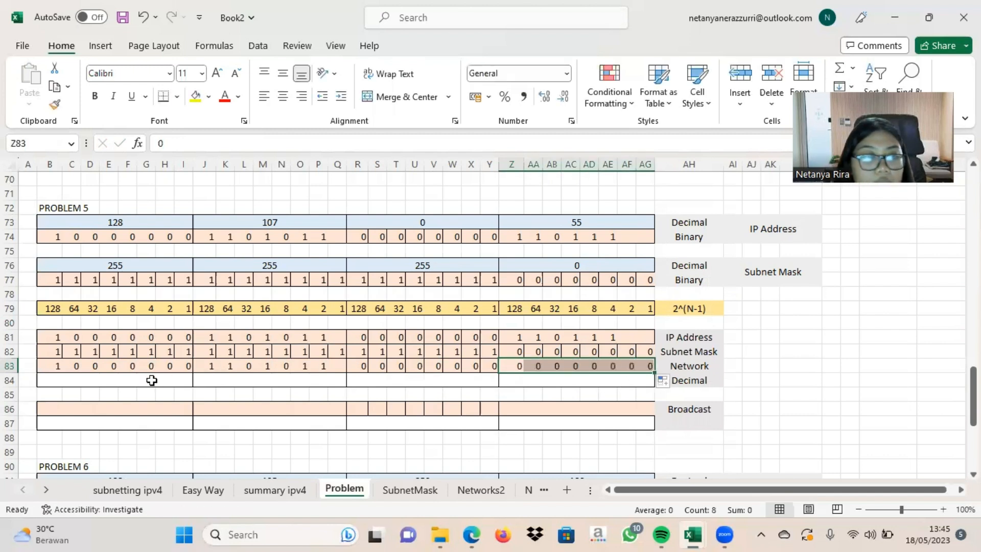
# Step: Enter 128, 107, 0 and 0 as the decimal octets of Problem 5's network address in row 84
pyautogui.click(133, 381)
pyautogui.write('1')
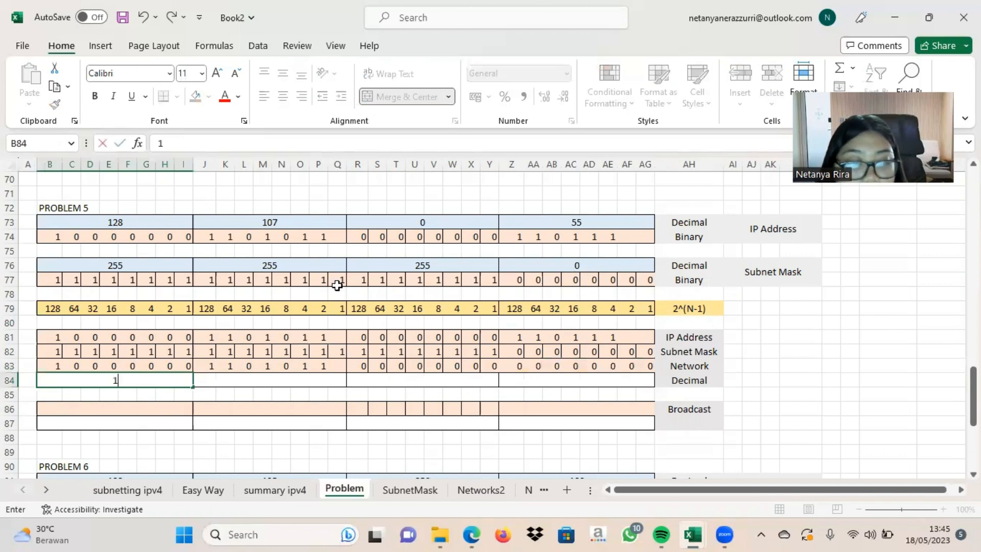
pyautogui.write('28')
pyautogui.click(271, 383)
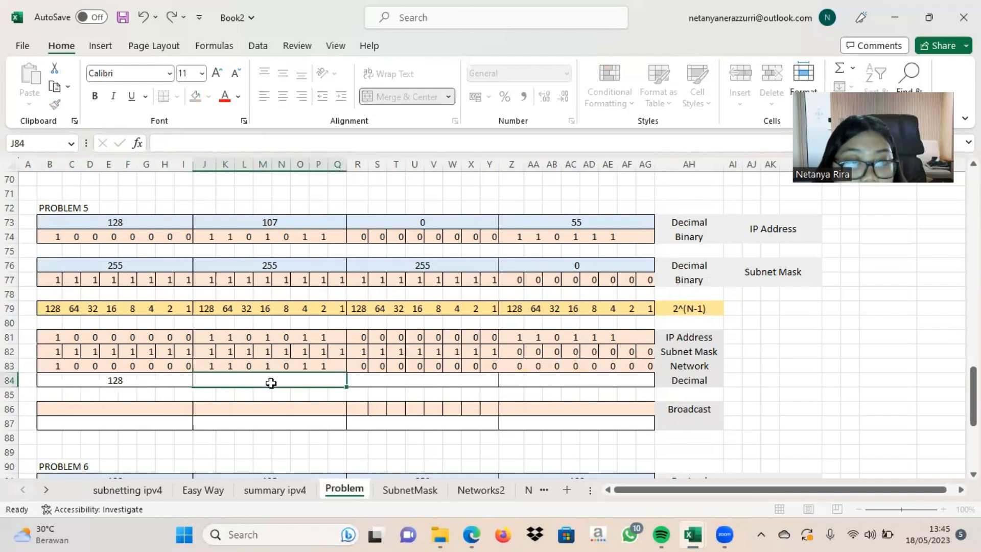
pyautogui.write('10')
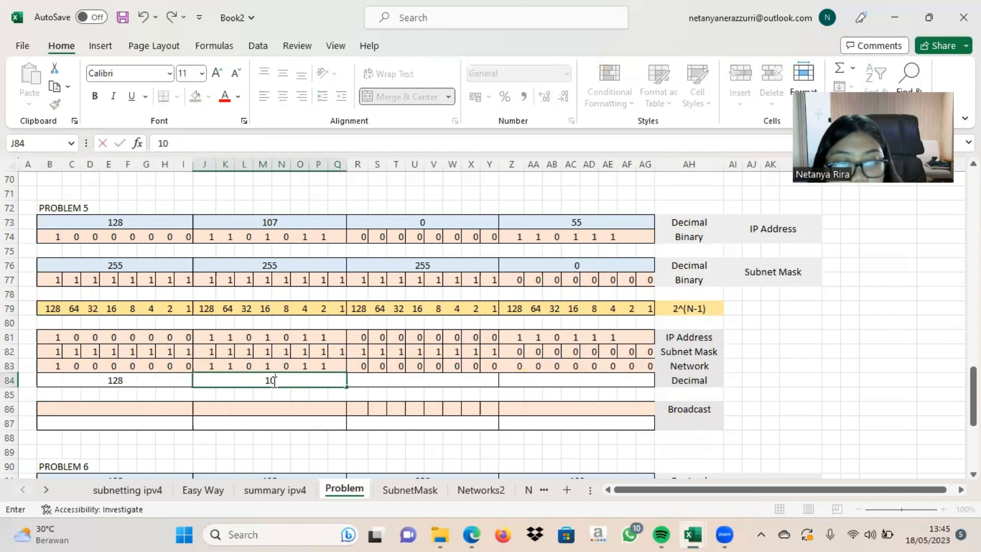
pyautogui.write('7')
pyautogui.click(413, 381)
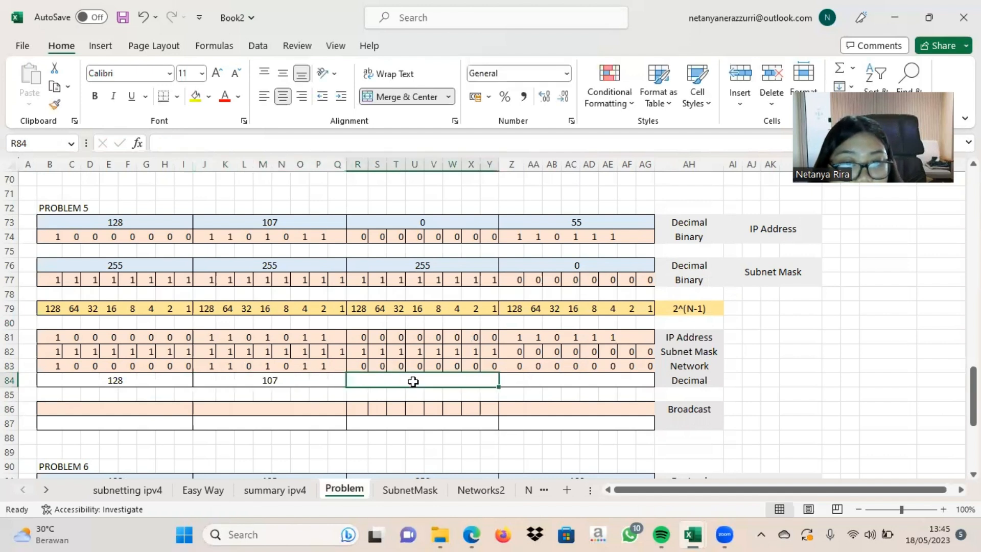
pyautogui.write('0')
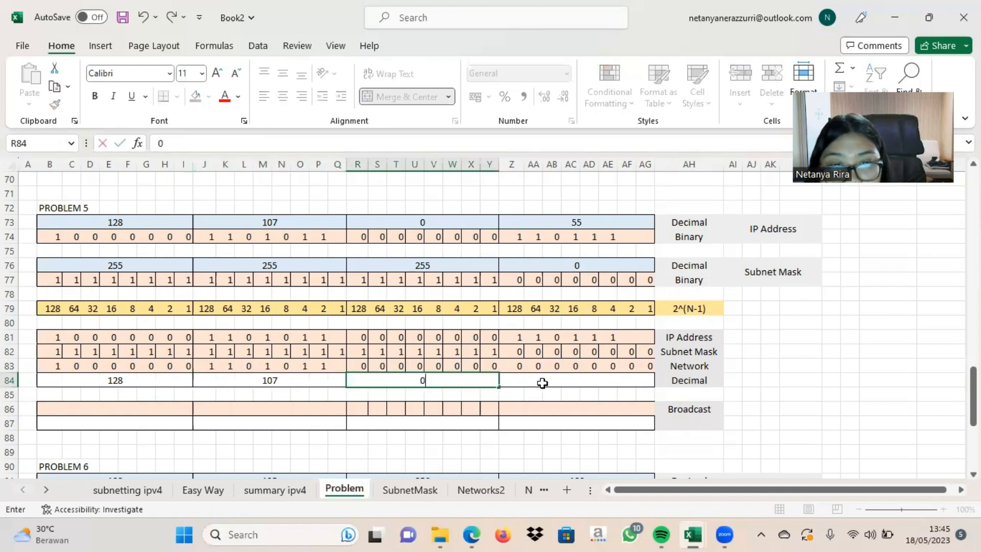
pyautogui.click(542, 383)
pyautogui.write('0')
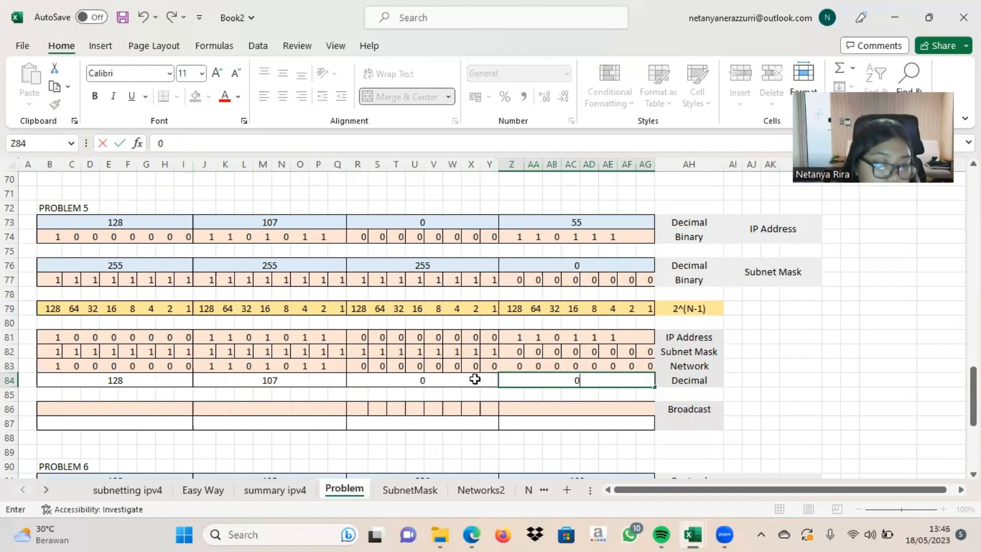
# Step: Copy the first 24 IP address bits from B81:Y81 into Problem 5's broadcast row, starting at B86
pyautogui.click(102, 409)
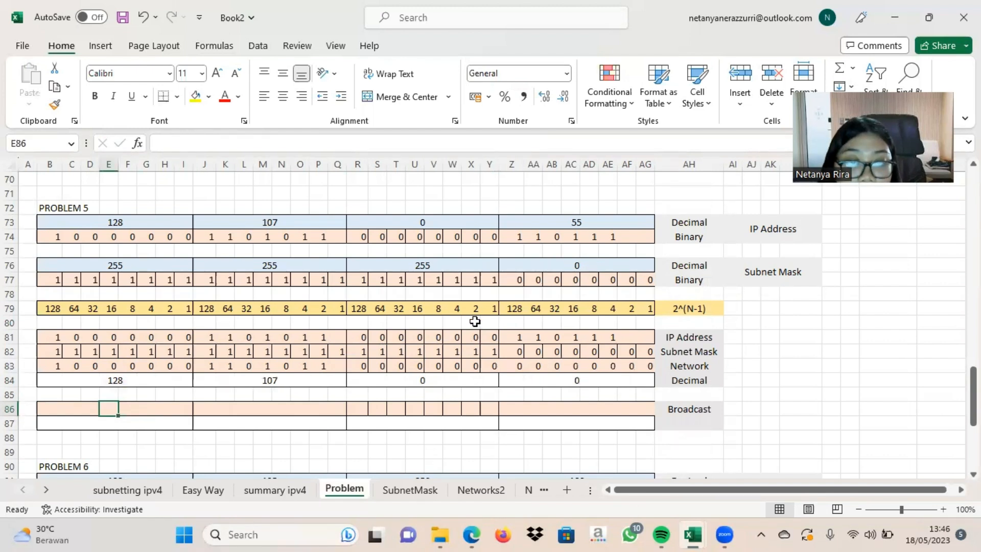
pyautogui.moveTo(488, 337); pyautogui.dragTo(51, 338)
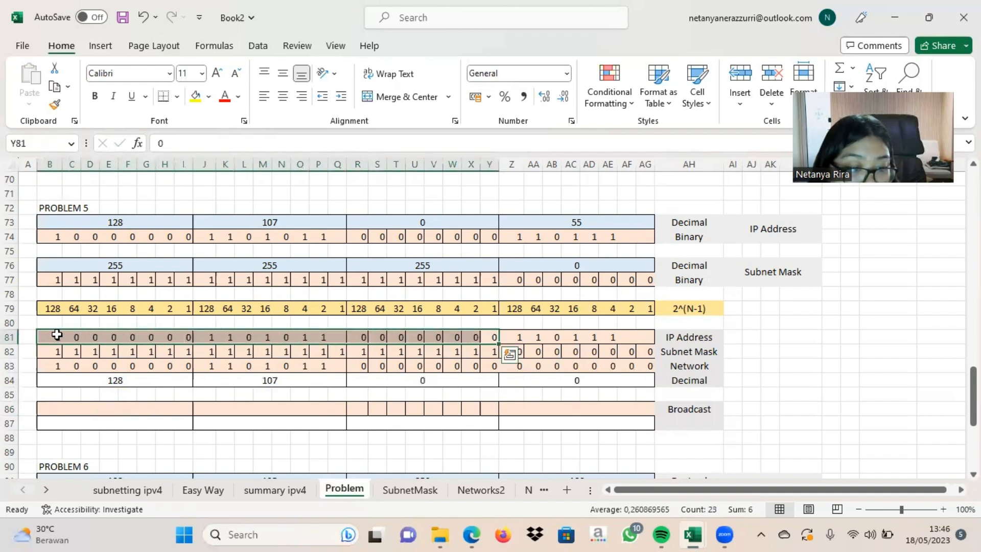
pyautogui.hotkey('ctrl', 'c')
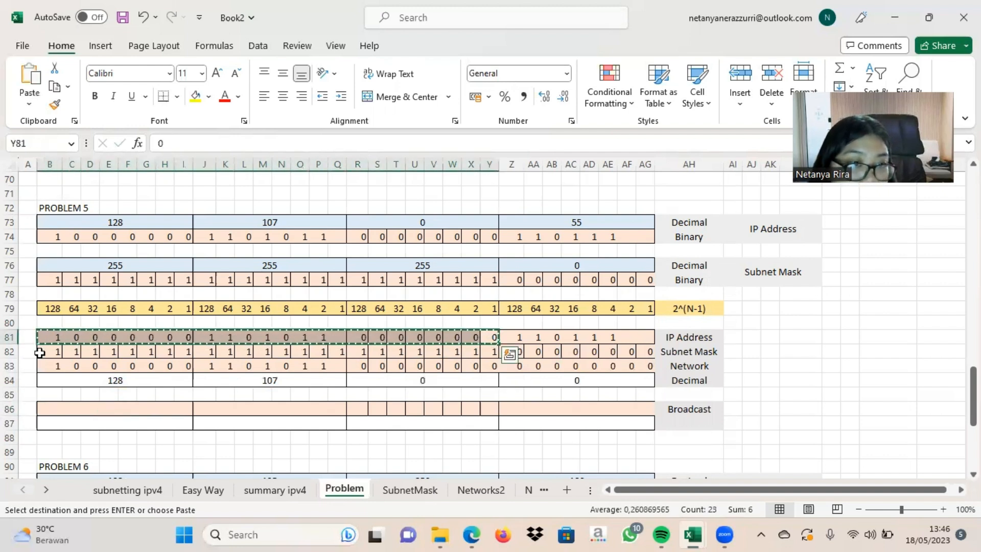
pyautogui.click(53, 407)
pyautogui.hotkey('ctrl', 'v')
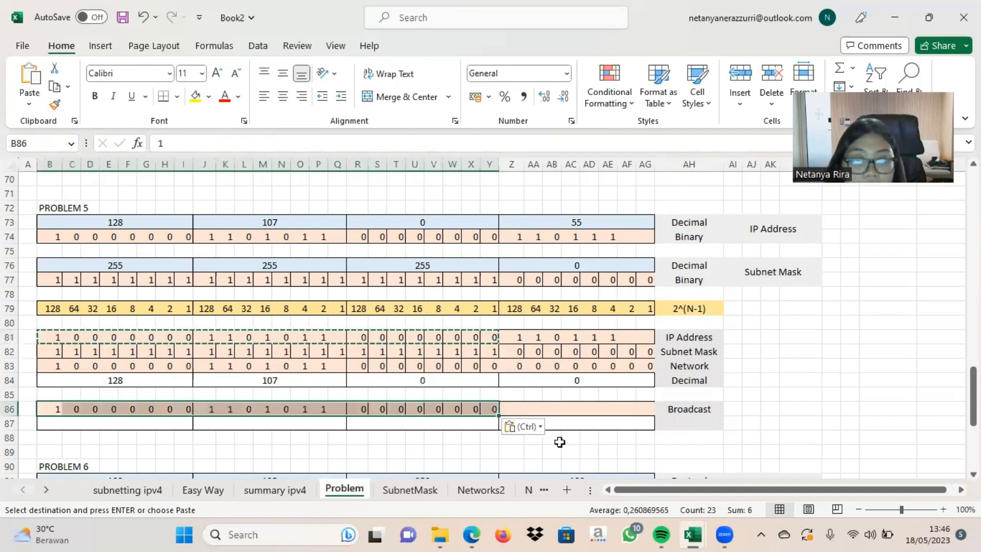
# Step: Enter 1 in Z86 and fill it across to AG86 for the broadcast address's host bits
pyautogui.click(506, 412)
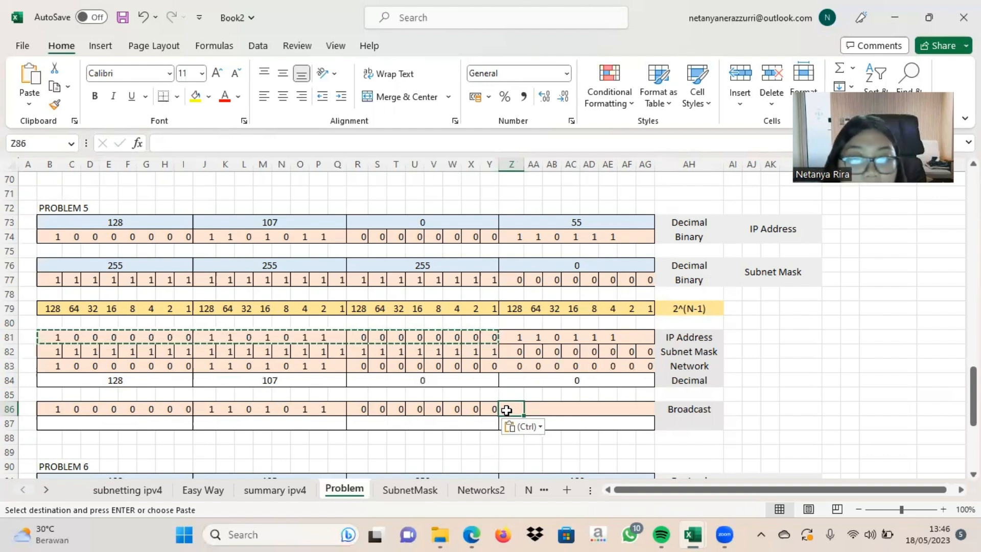
pyautogui.write('1')
pyautogui.moveTo(524, 415); pyautogui.dragTo(629, 416)
# Step: Enter 128, 107, 0 and 225 as the decimal octets of Problem 5's broadcast address in row 87
pyautogui.click(155, 433)
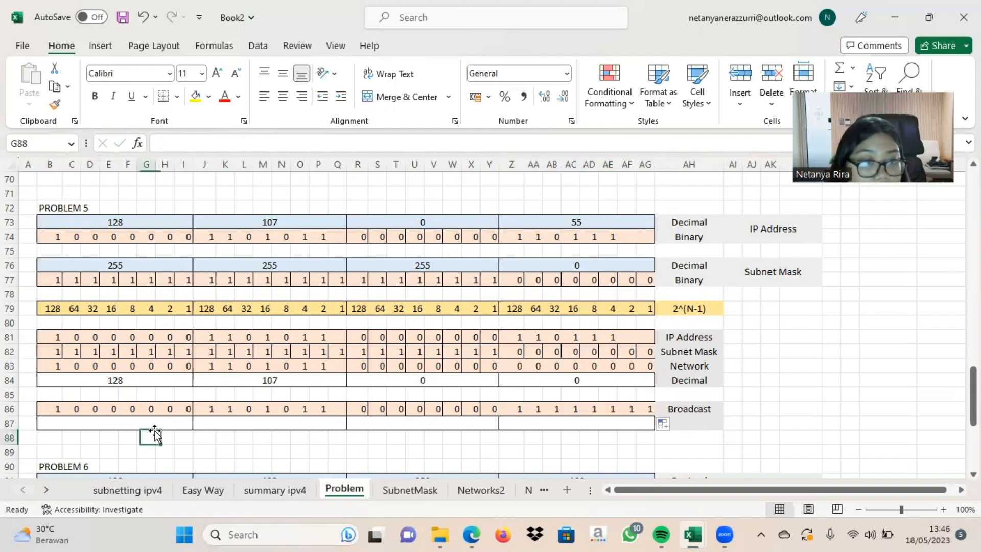
pyautogui.click(158, 423)
pyautogui.write('12')
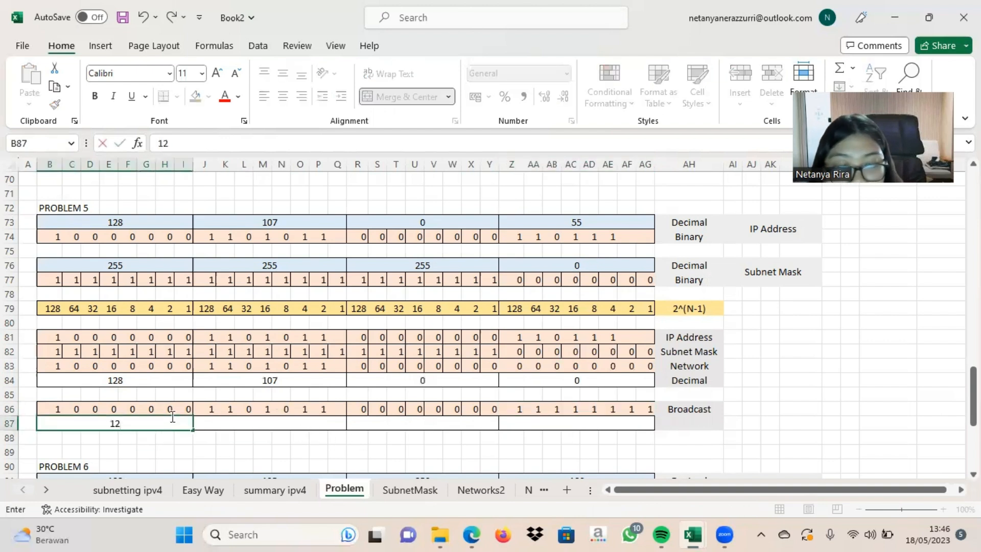
pyautogui.write('8')
pyautogui.press('Tab')
pyautogui.write('107')
pyautogui.press('Tab')
pyautogui.write('0')
pyautogui.press('Tab')
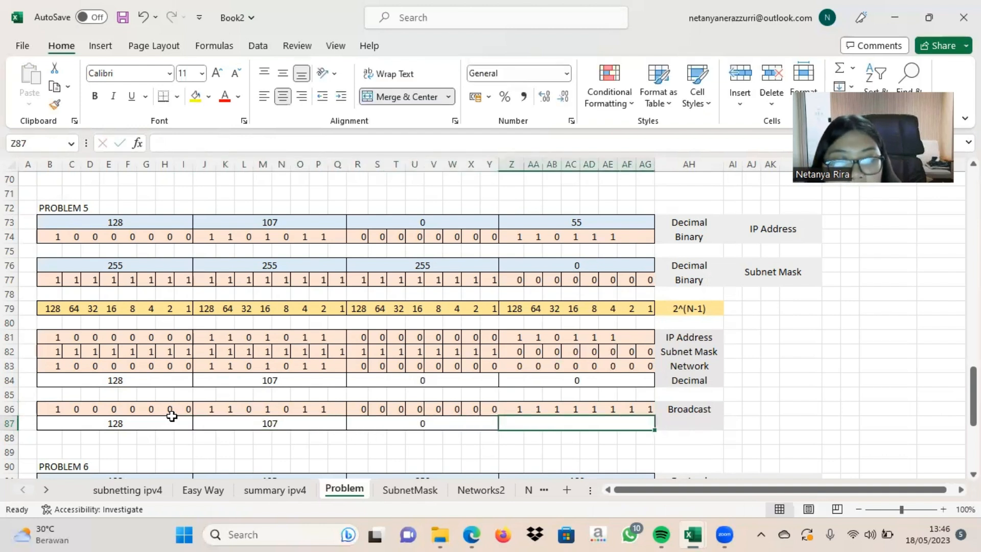
pyautogui.write('225')
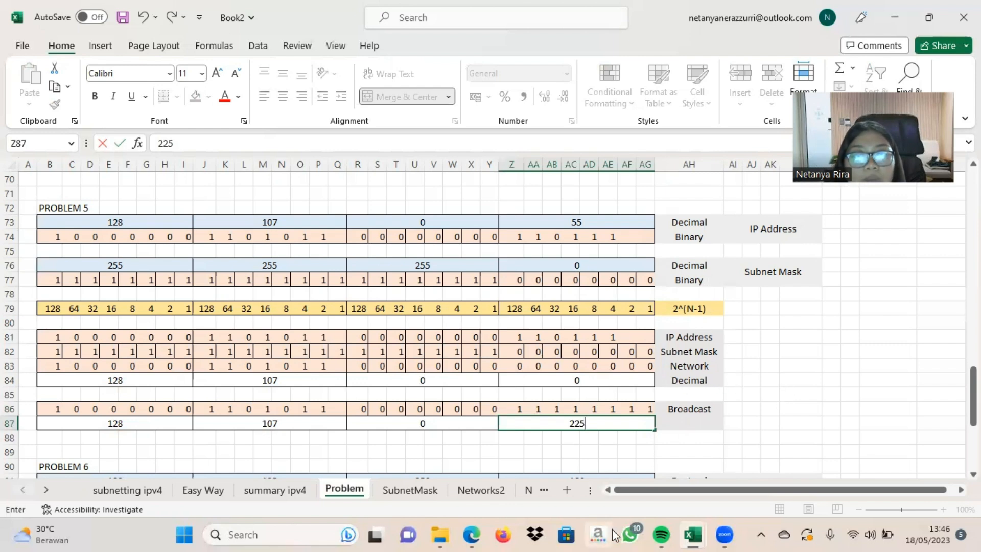
# Step: Switch to Book1 and enter 128.107.0.0 in C89 as Problem 5's network address, checking it against Book2
pyautogui.click(631, 521)
pyautogui.hotkey('alt', 'Tab')
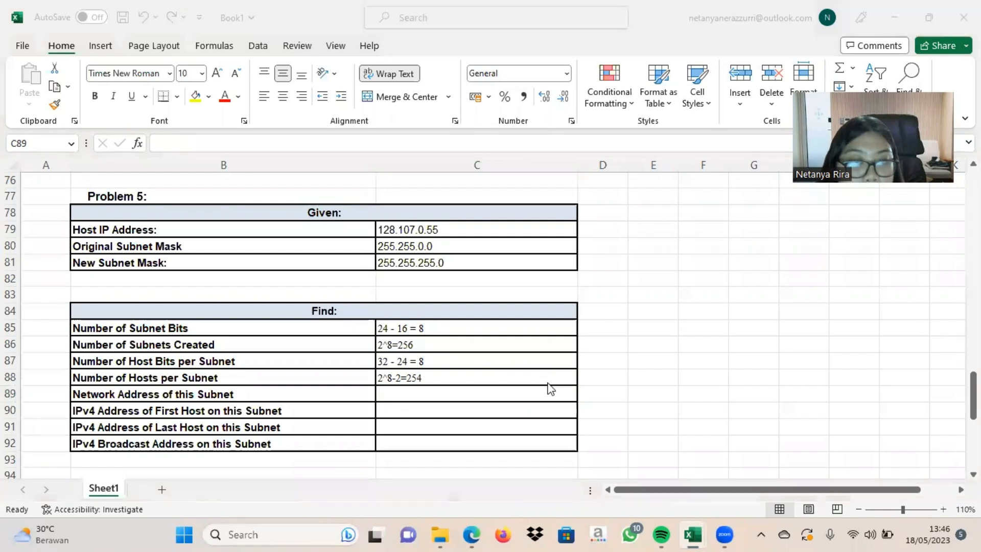
pyautogui.hotkey('alt', 'Tab')
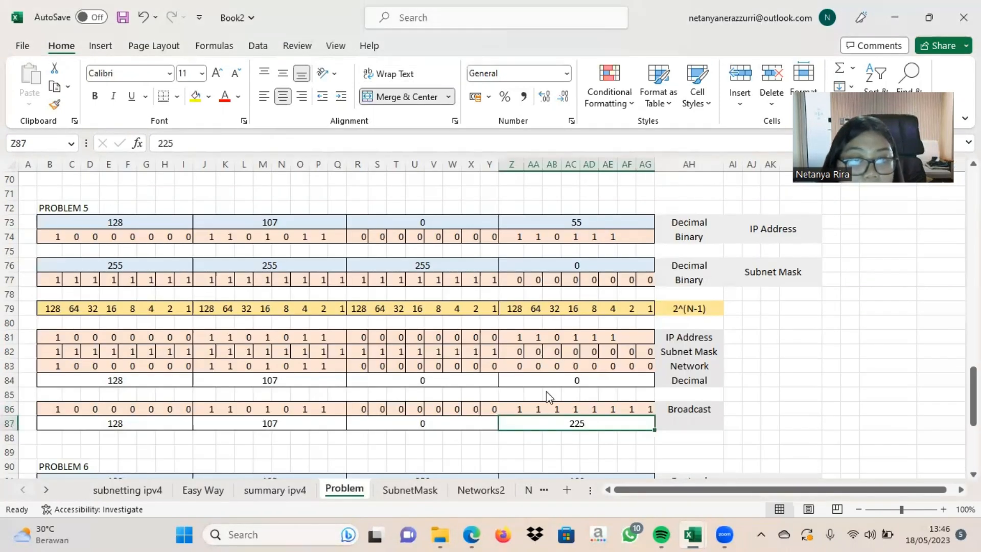
pyautogui.hotkey('alt', 'Tab')
pyautogui.write('128')
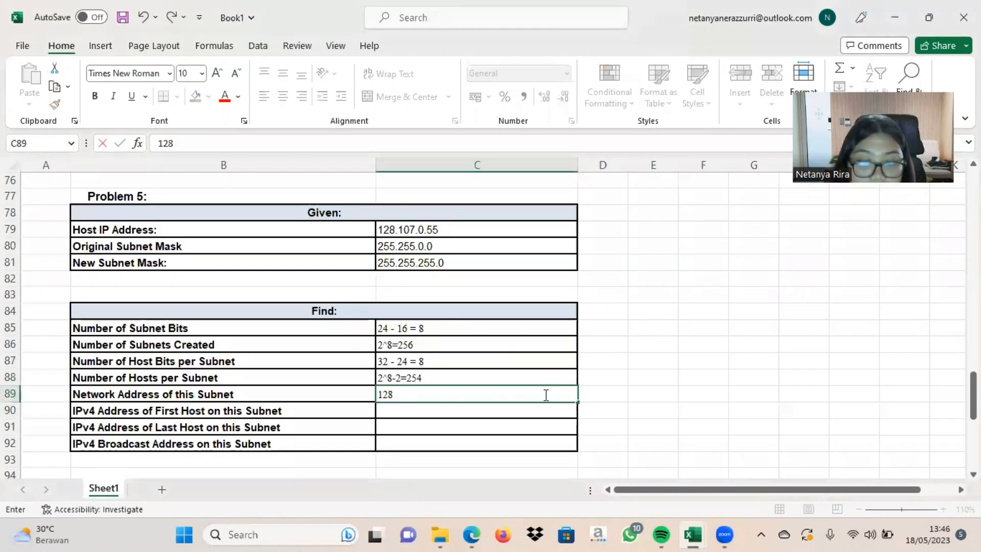
pyautogui.write('.10')
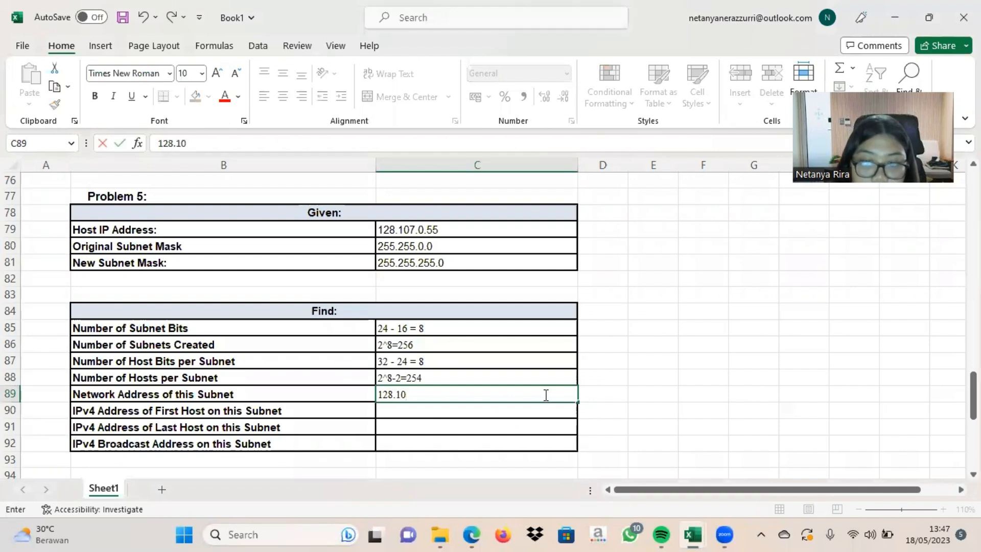
pyautogui.write('7.0.0')
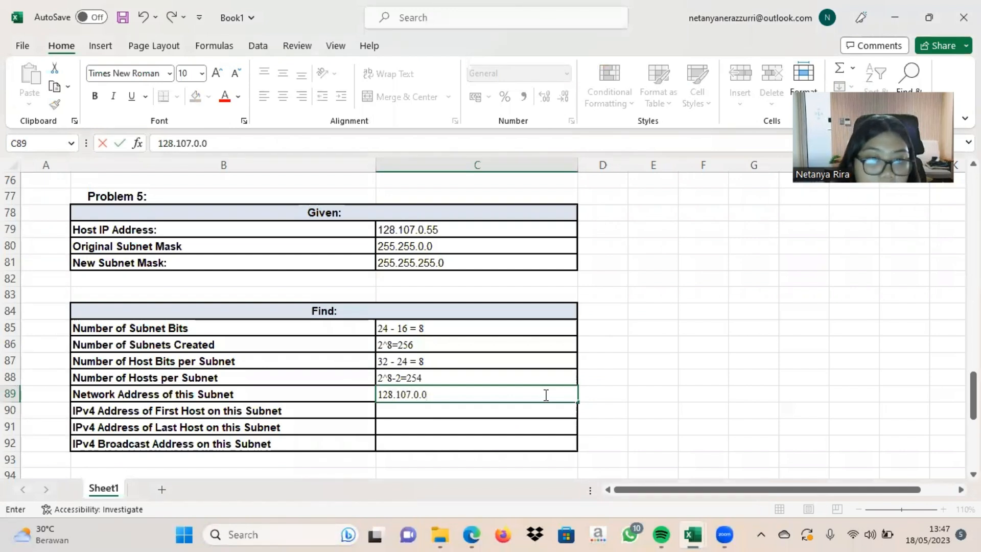
# Step: Check the broadcast octets in Book2 and enter 128.107.0.225 in C92 of Book1 as Problem 5's broadcast address
pyautogui.click(396, 445)
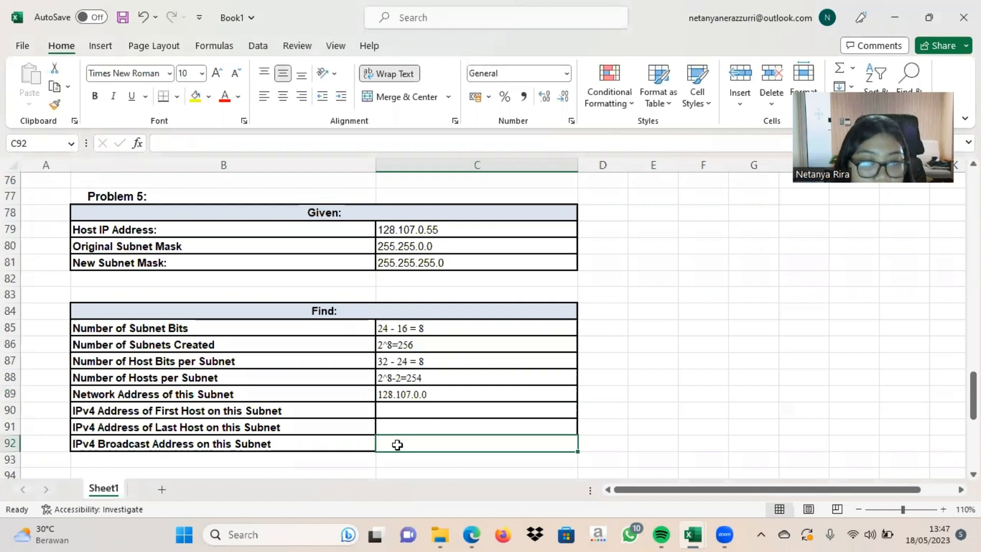
pyautogui.hotkey('alt', 'Tab')
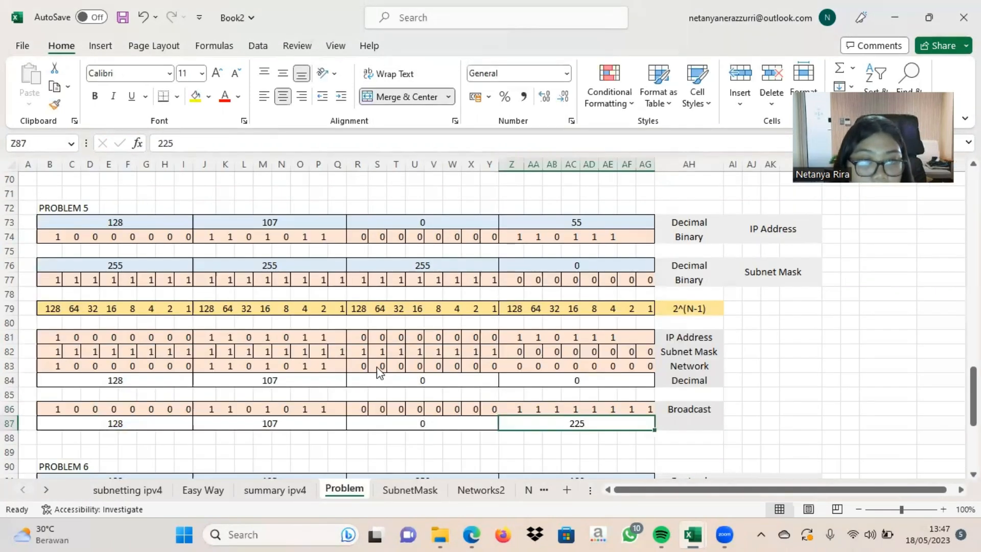
pyautogui.hotkey('alt', 'Tab')
pyautogui.write('128')
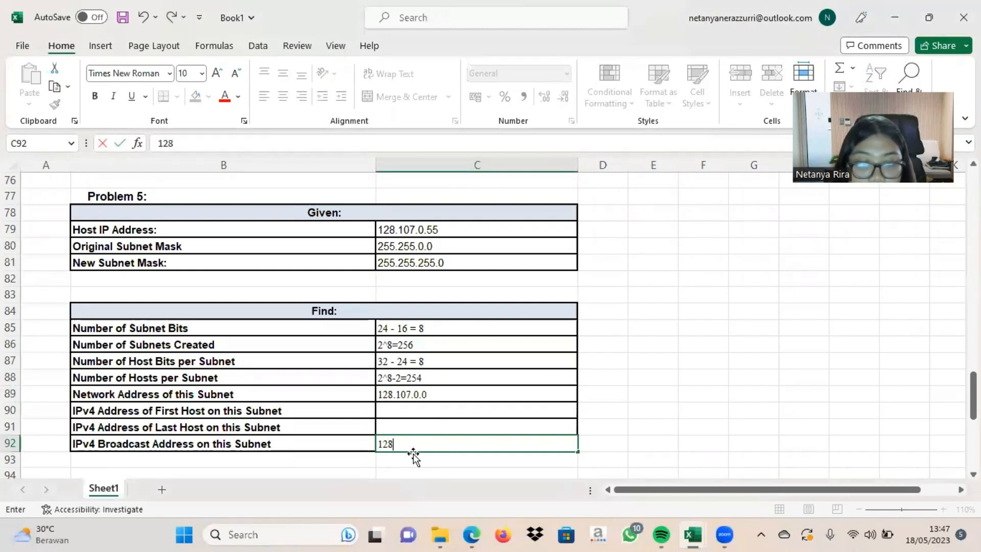
pyautogui.write('.107.-')
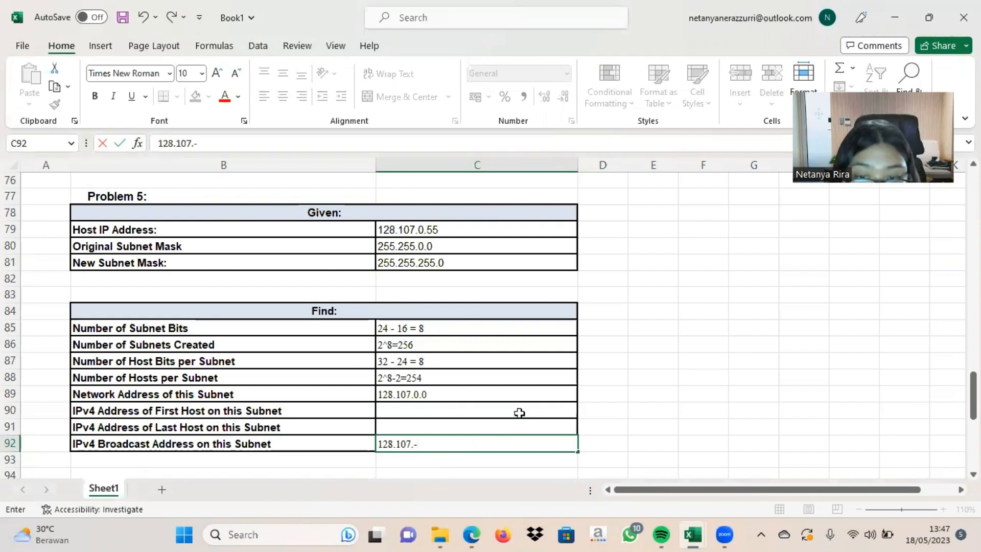
pyautogui.press('BackSpace')
pyautogui.write('0')
pyautogui.write('.225')
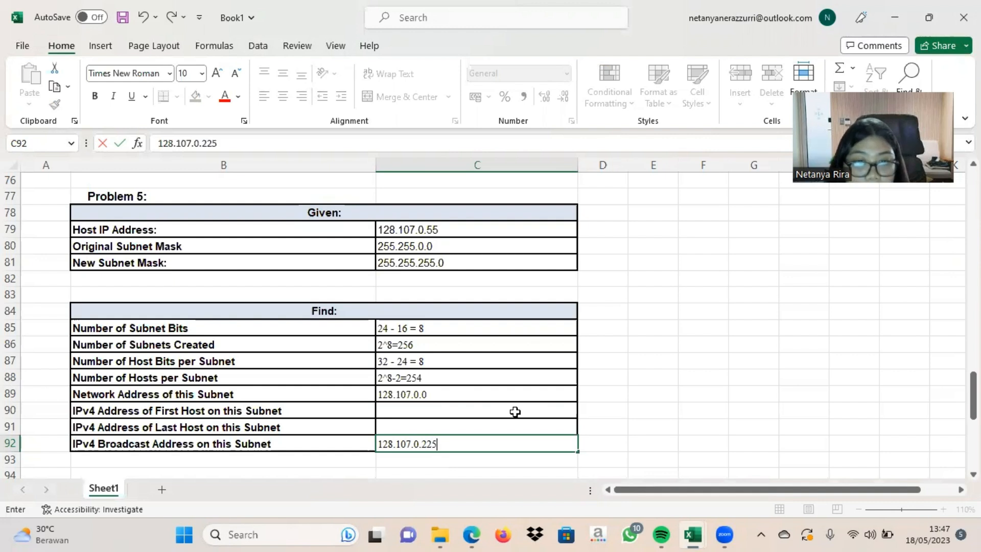
pyautogui.click(511, 410)
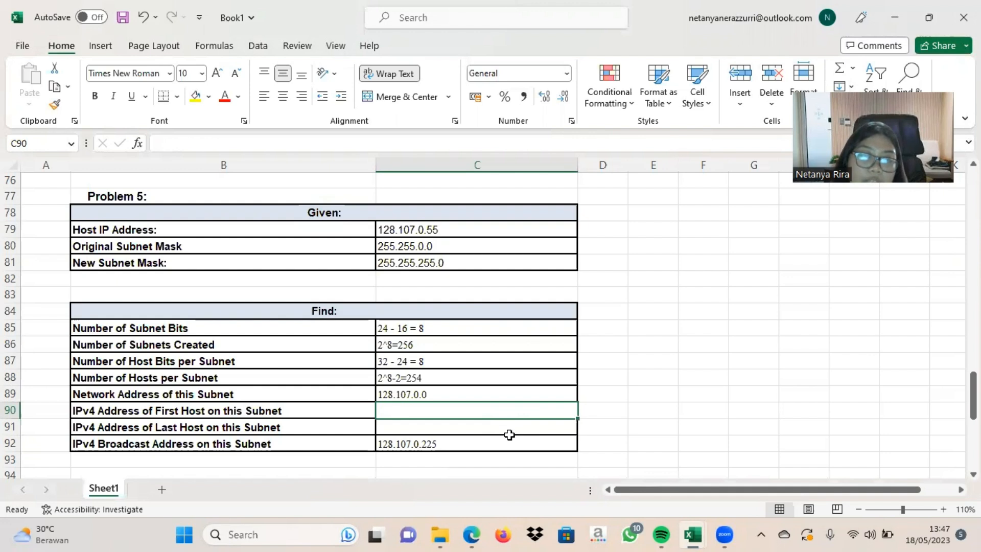
pyautogui.click(457, 396)
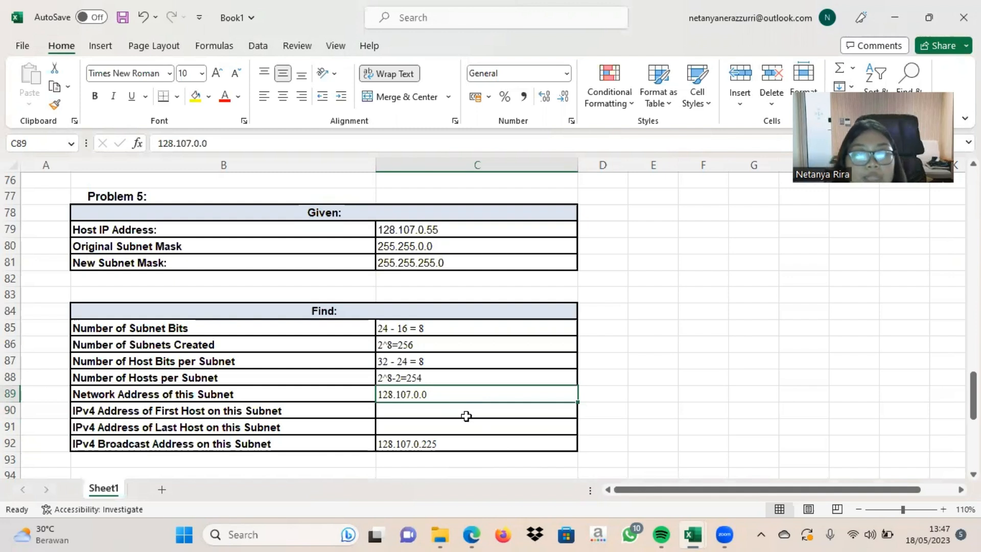
pyautogui.write('128')
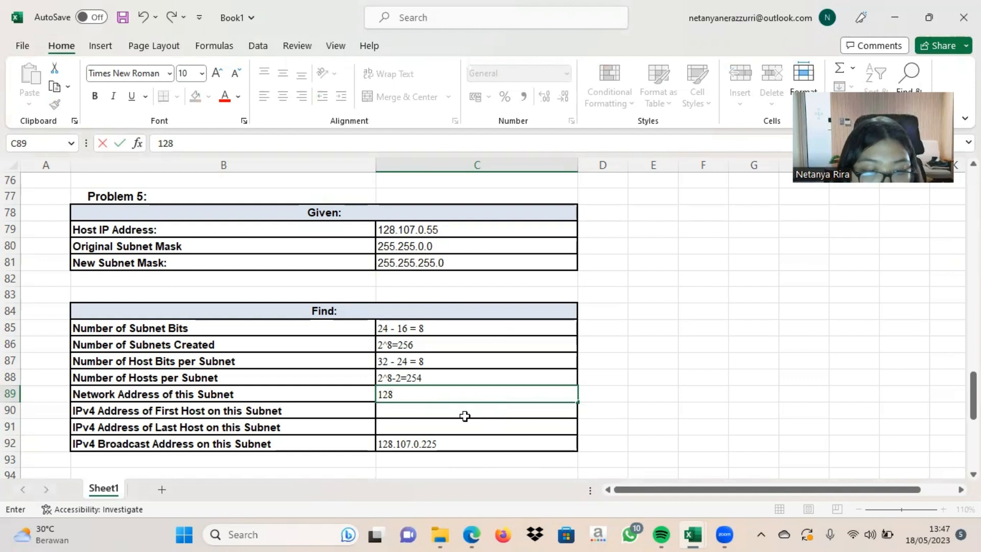
pyautogui.hotkey('ctrl', 'z')
# Step: Enter 128.107.0.1 in C90 as Problem 5's first host address
pyautogui.click(464, 416)
pyautogui.write('1')
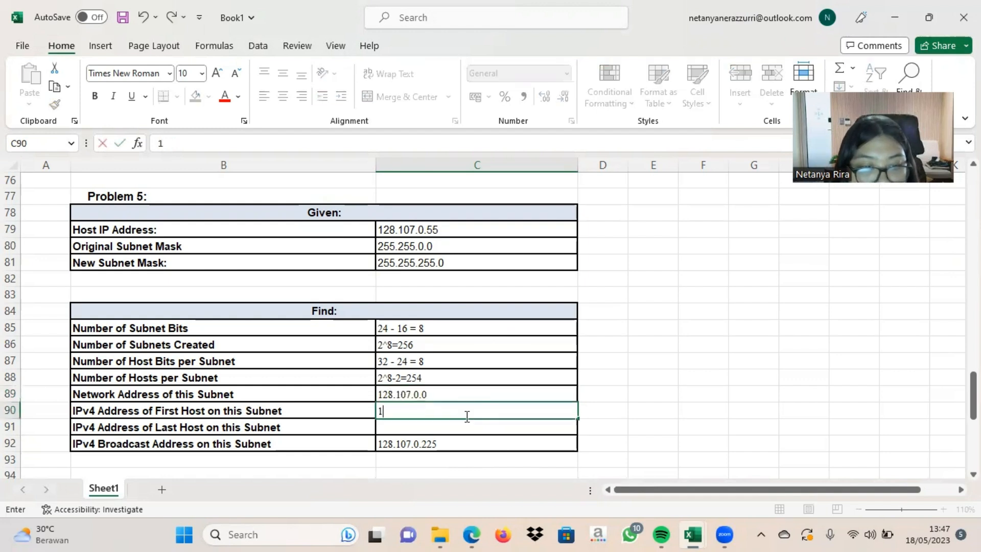
pyautogui.write('28.1')
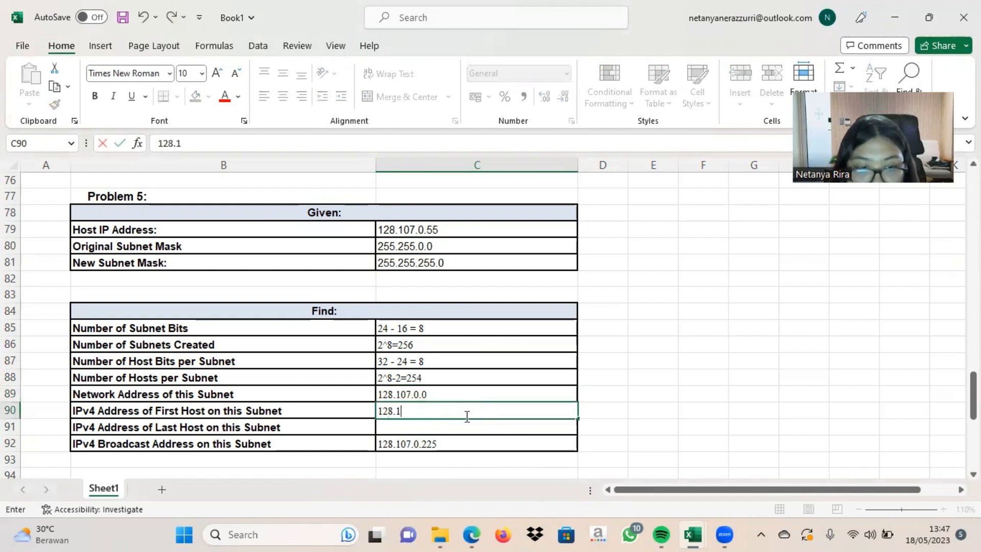
pyautogui.write('07.0')
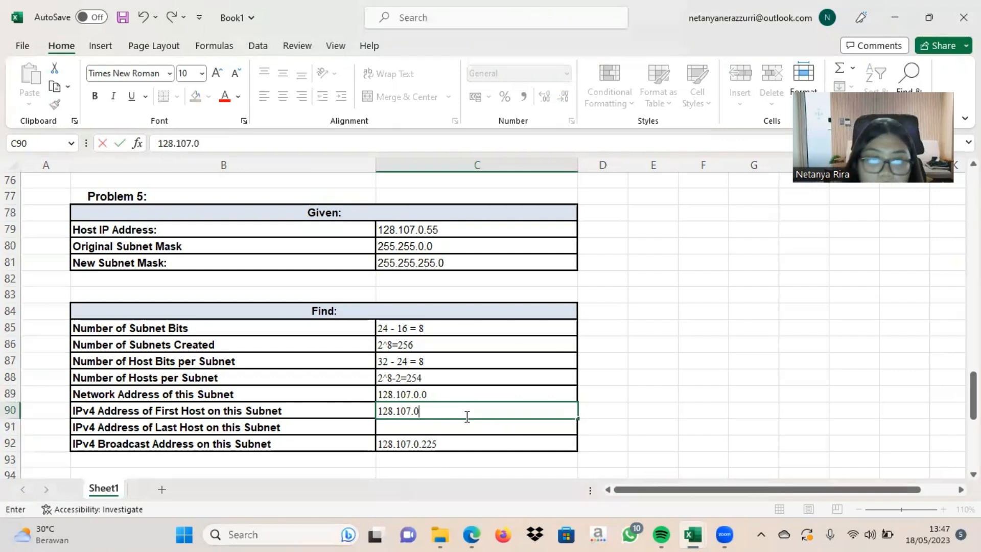
pyautogui.write('.1')
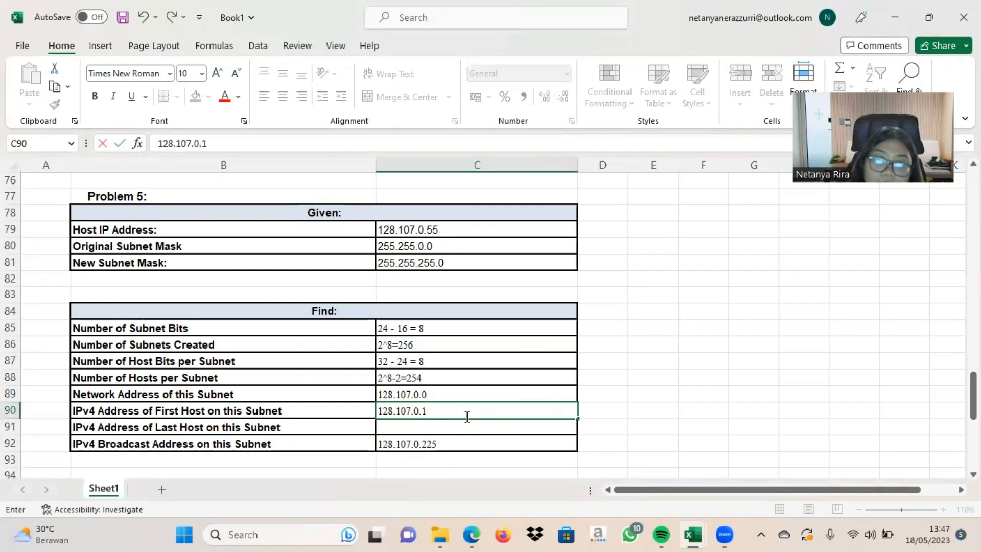
pyautogui.press('Return')
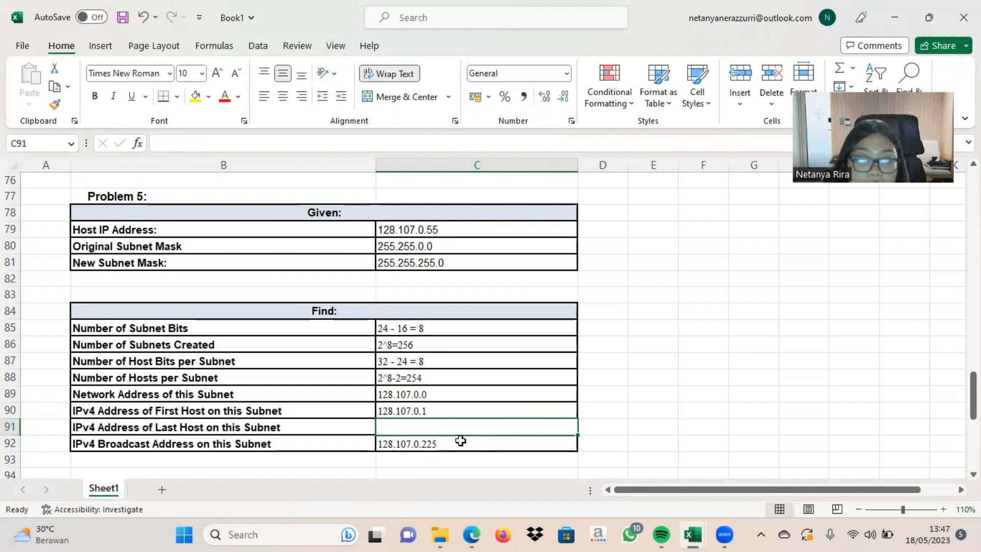
# Step: Enter 128.107.0.224 in C91 as Problem 5's last host address
pyautogui.write('1')
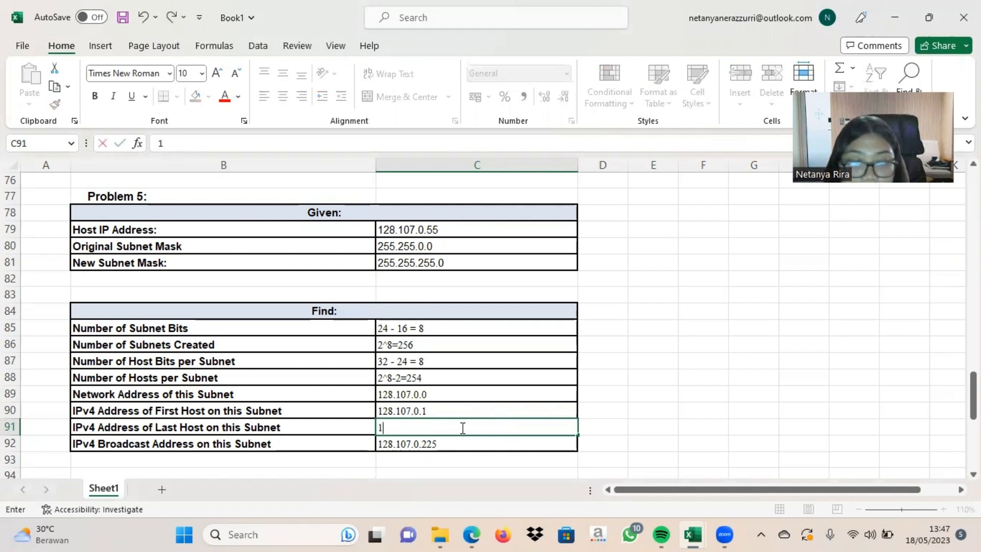
pyautogui.write('28.10')
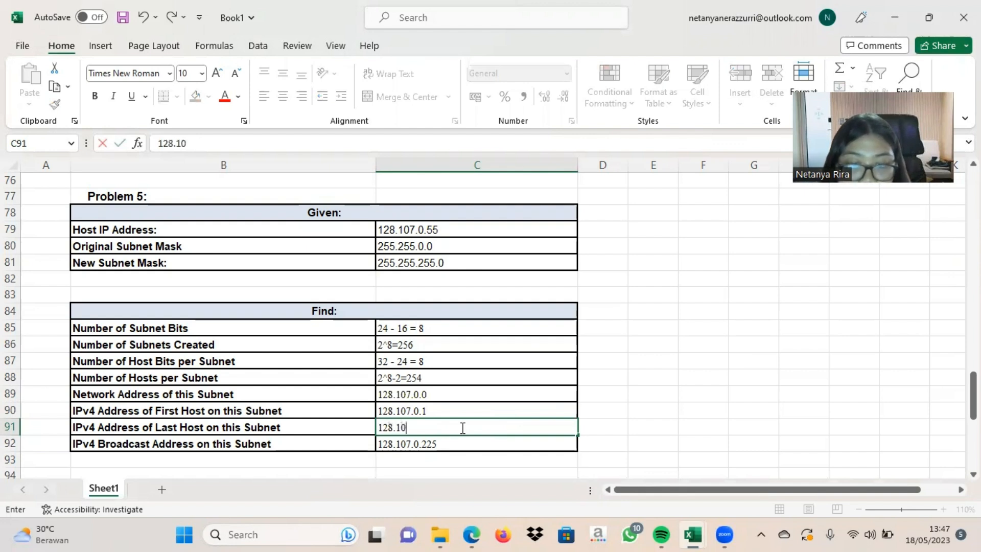
pyautogui.write('7.0.')
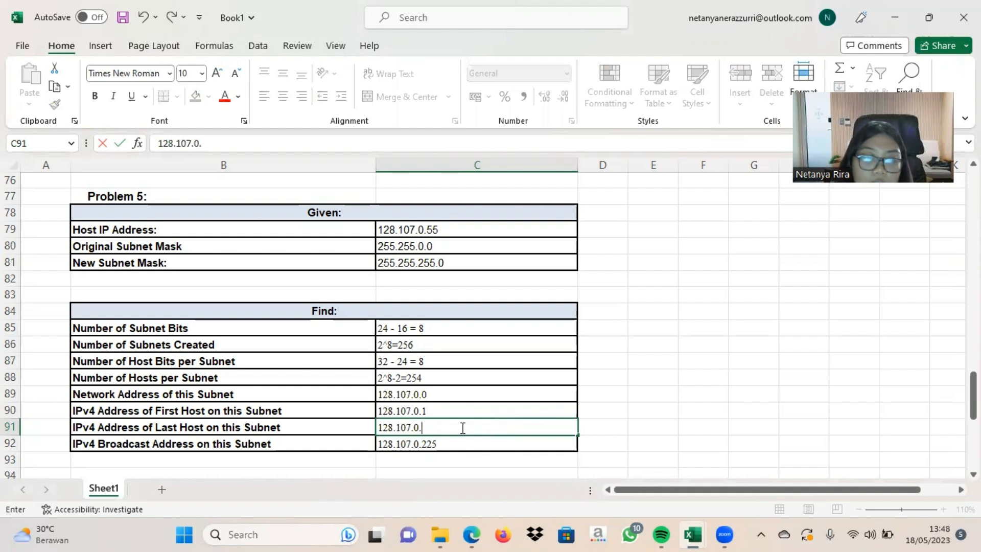
pyautogui.write('224')
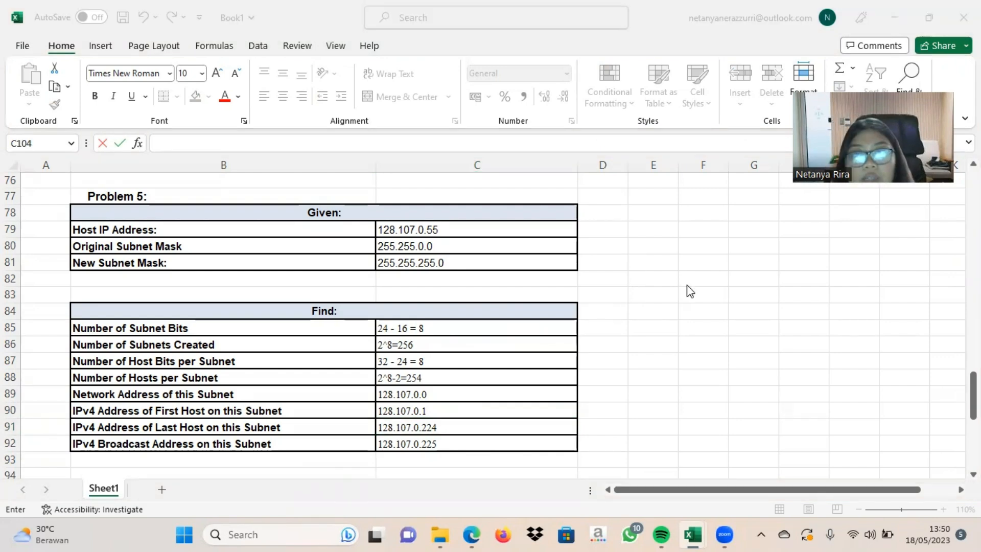
# Step: Look up both of Problem 6's subnet mask prefixes in Book2 and enter 29 - 24 = 5 in C104 of Book1 as the number of subnet bits
pyautogui.scroll(-7, 685, 287)
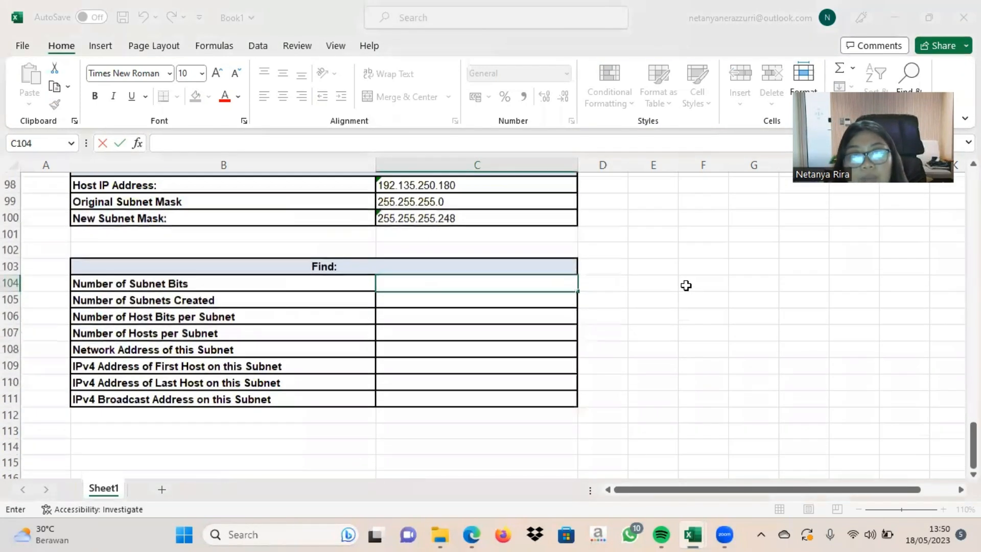
pyautogui.scroll(2, 686, 286)
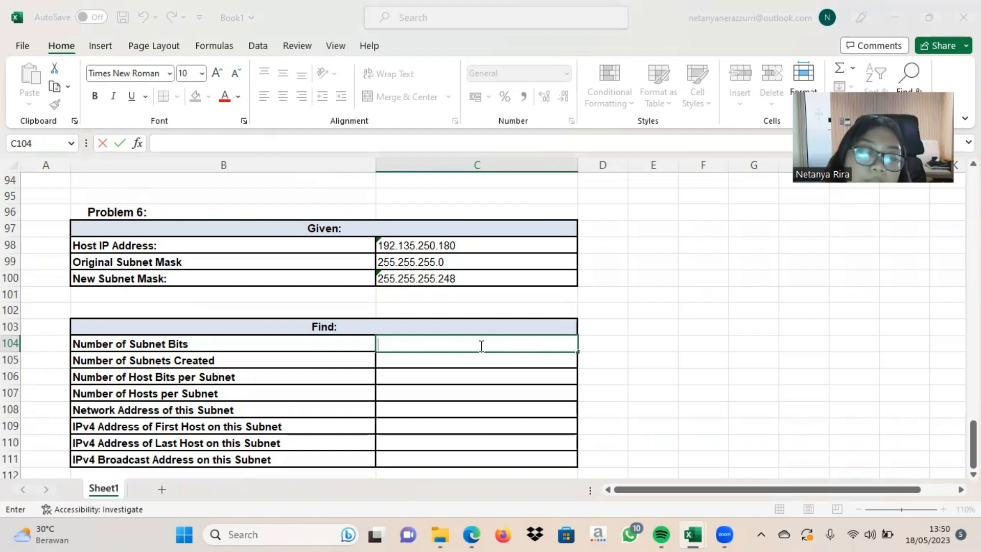
pyautogui.hotkey('alt', 'Tab')
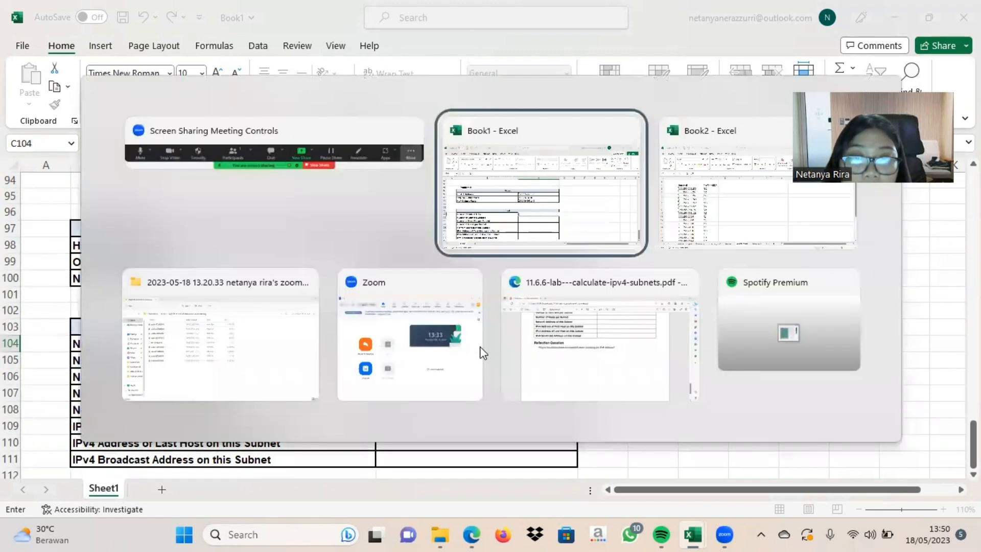
pyautogui.hotkey('alt', 'Tab')
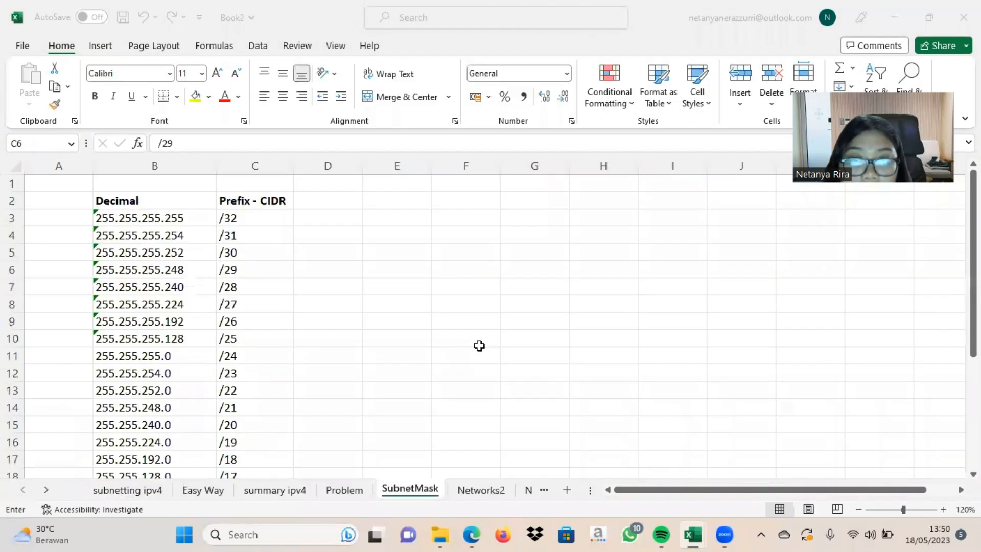
pyautogui.hotkey('alt', 'Tab')
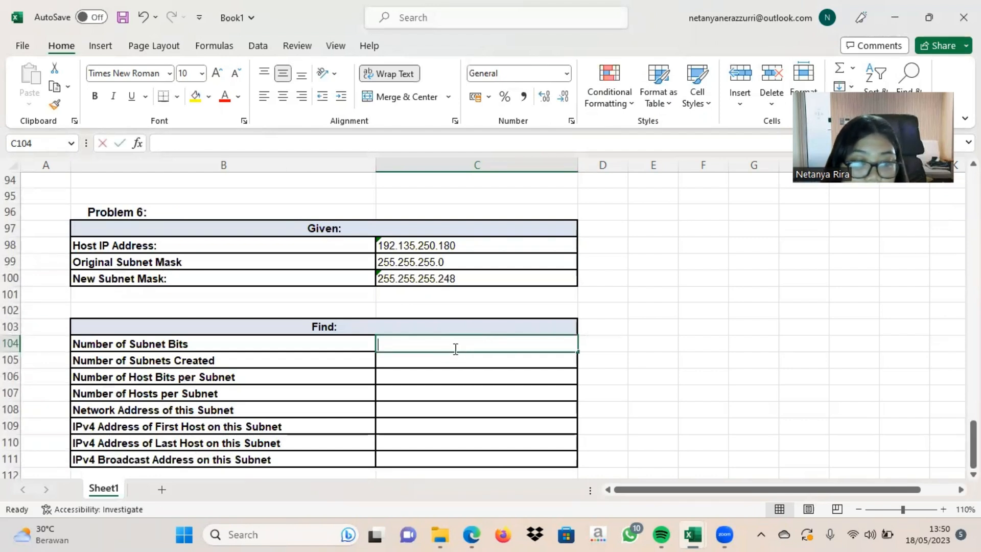
pyautogui.write('29 -')
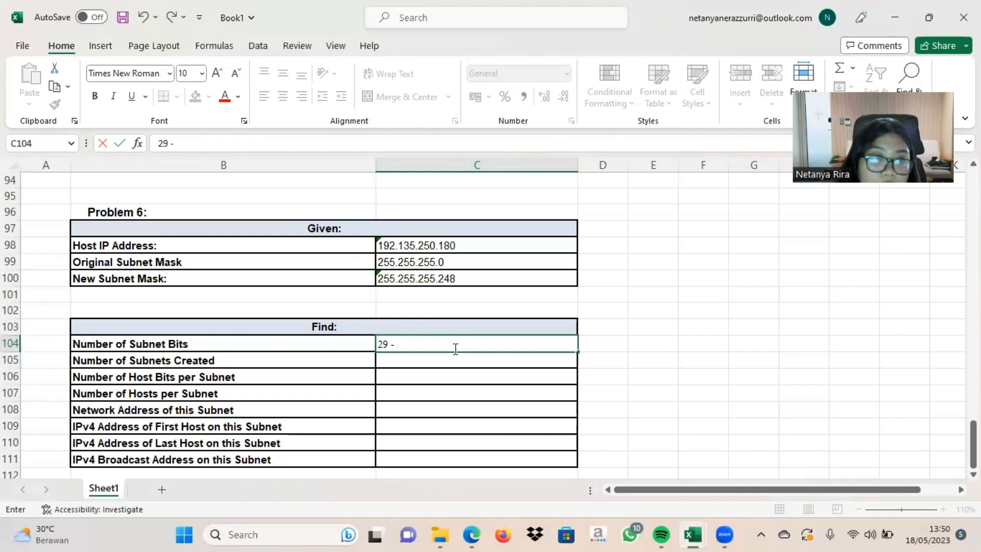
pyautogui.hotkey('alt', 'Tab')
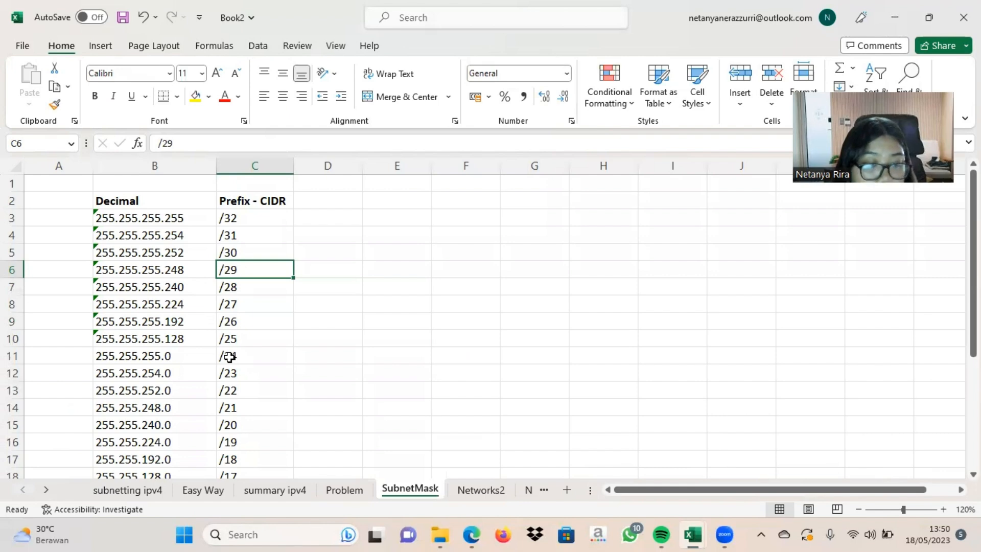
pyautogui.hotkey('alt', 'Tab')
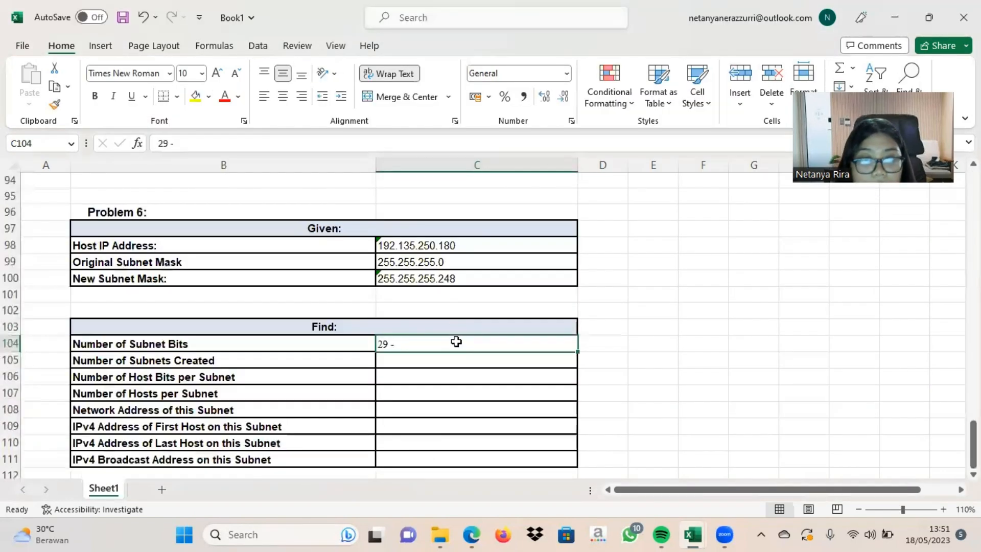
pyautogui.click(243, 147)
pyautogui.write('24 =')
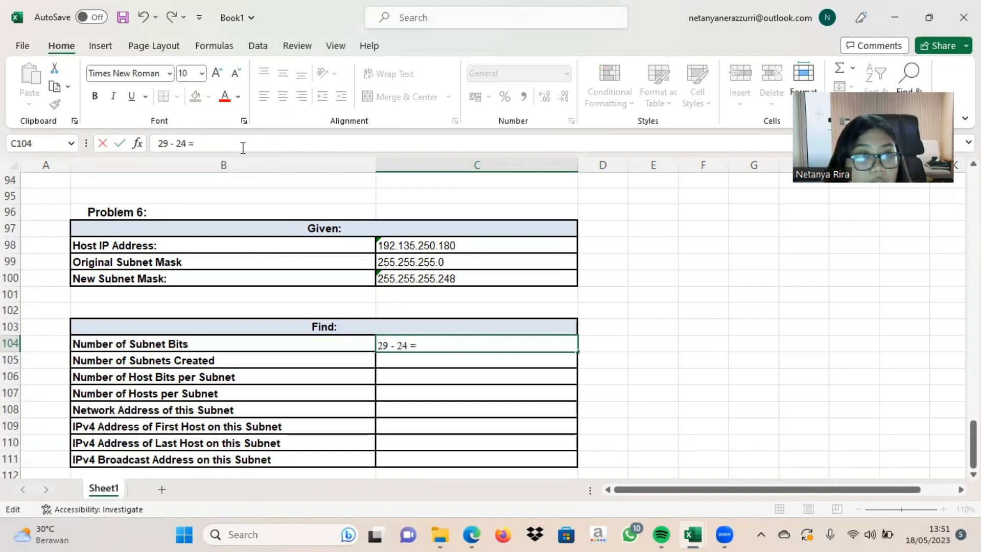
pyautogui.write(' 5')
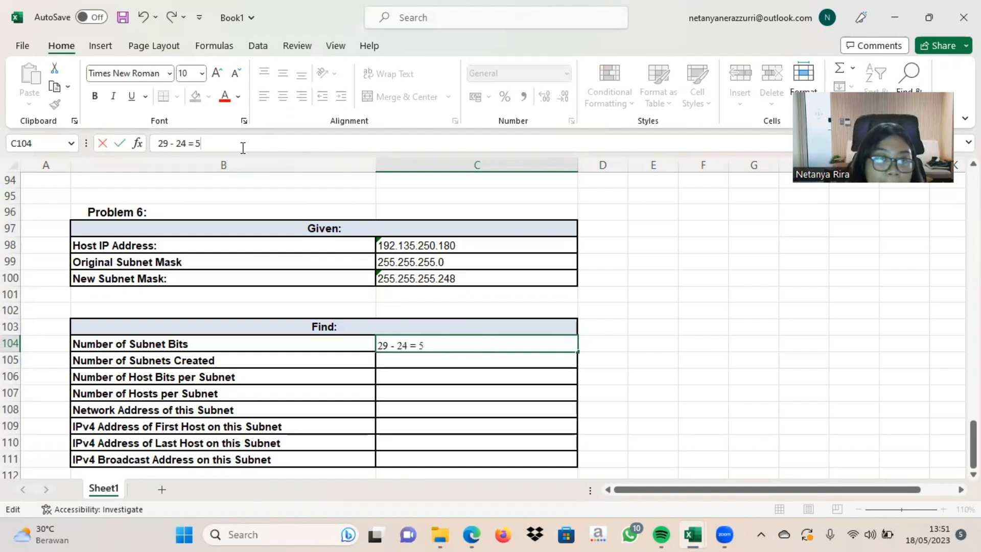
# Step: Enter 2 ^ 5 = 32 in C105 as Problem 6's number of subnets created
pyautogui.click(421, 363)
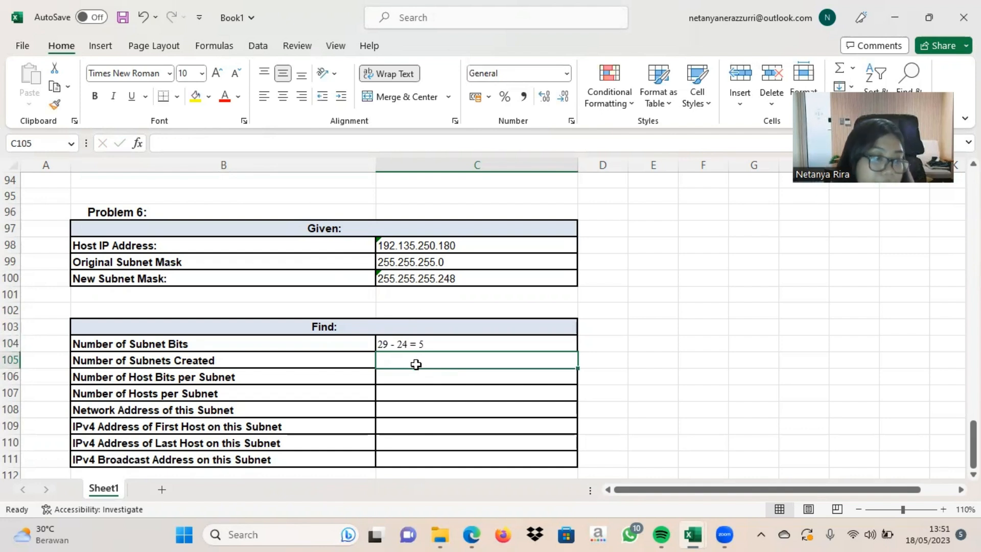
pyautogui.write('2 ^')
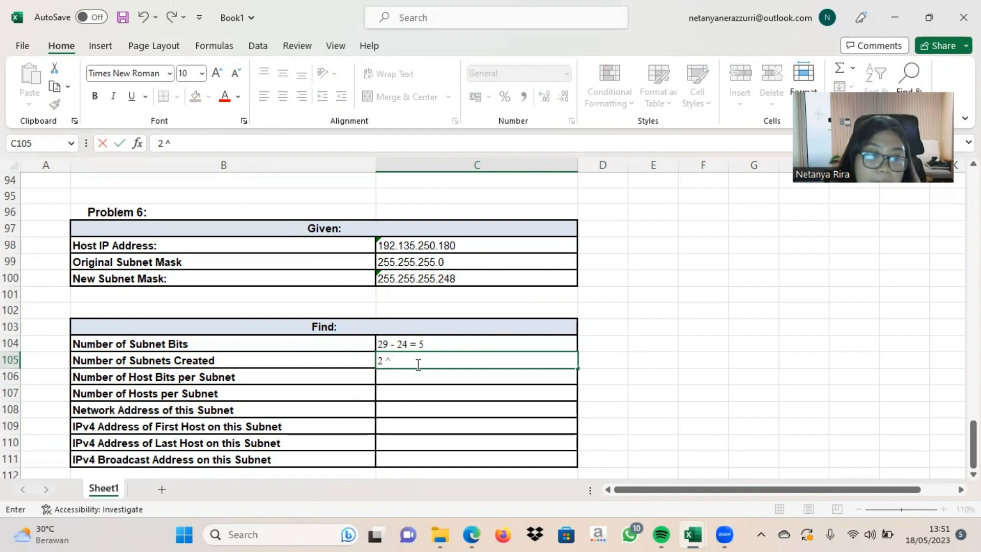
pyautogui.write(' 5 =')
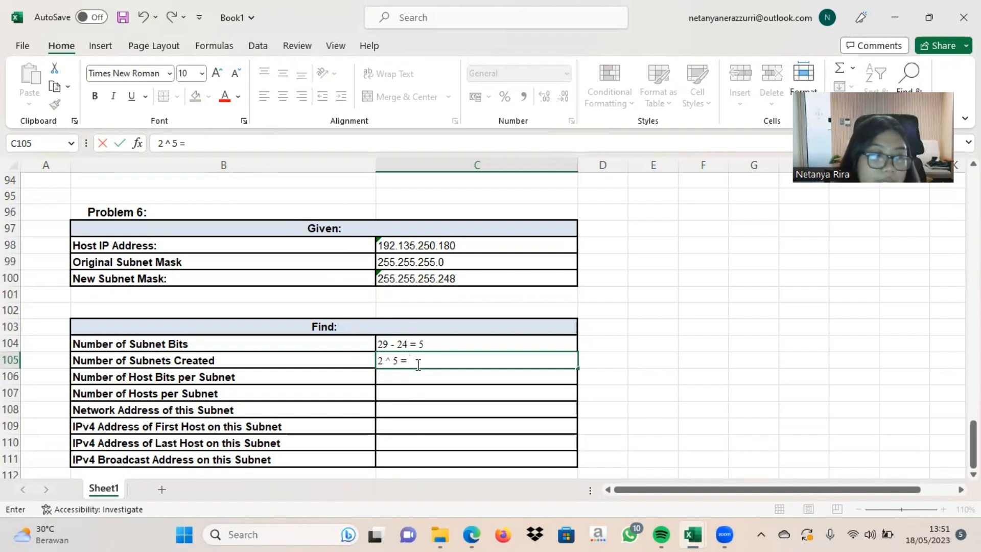
pyautogui.write(' 32')
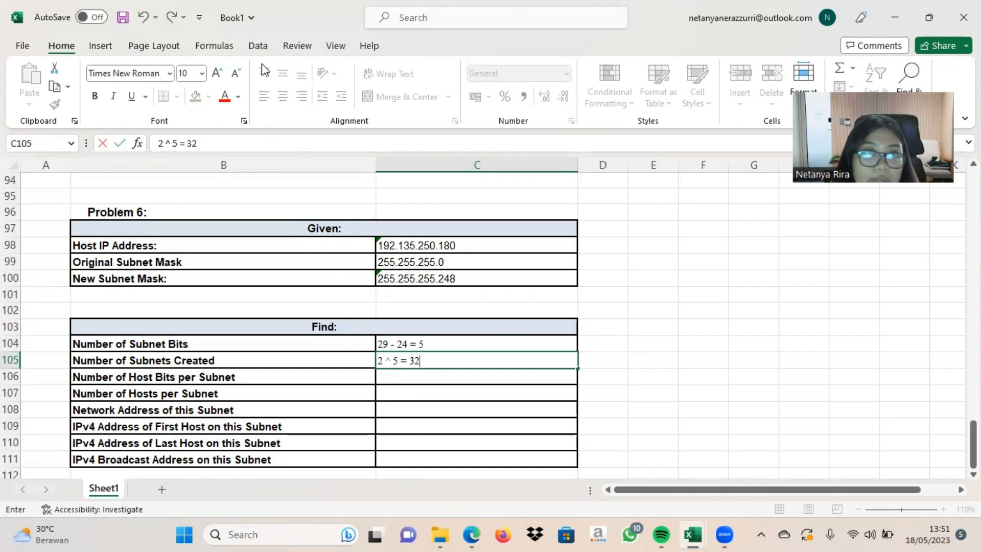
pyautogui.click(414, 369)
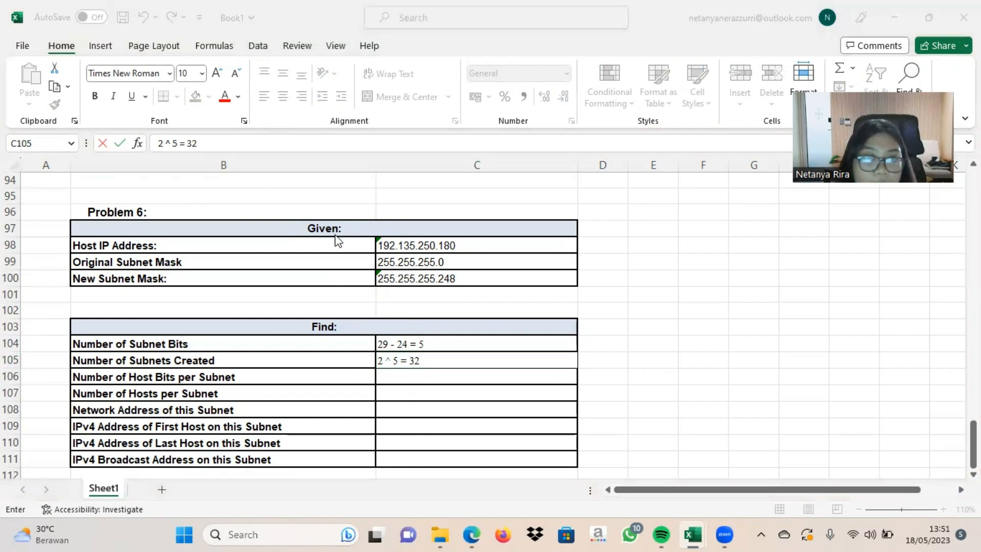
# Step: Enter 32 - 29 = 3 in C106 as Problem 6's number of host bits per subnet
pyautogui.click(414, 378)
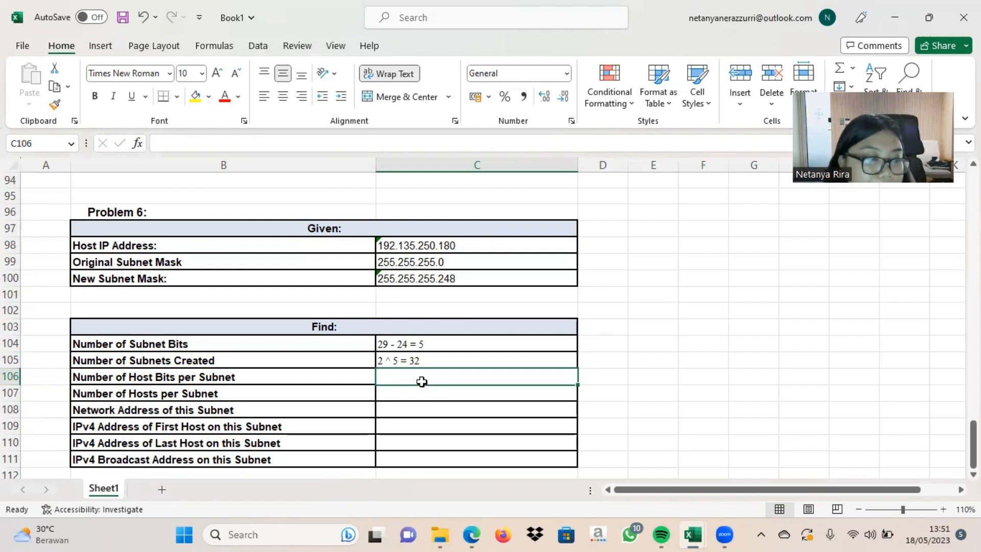
pyautogui.write('32 - 29')
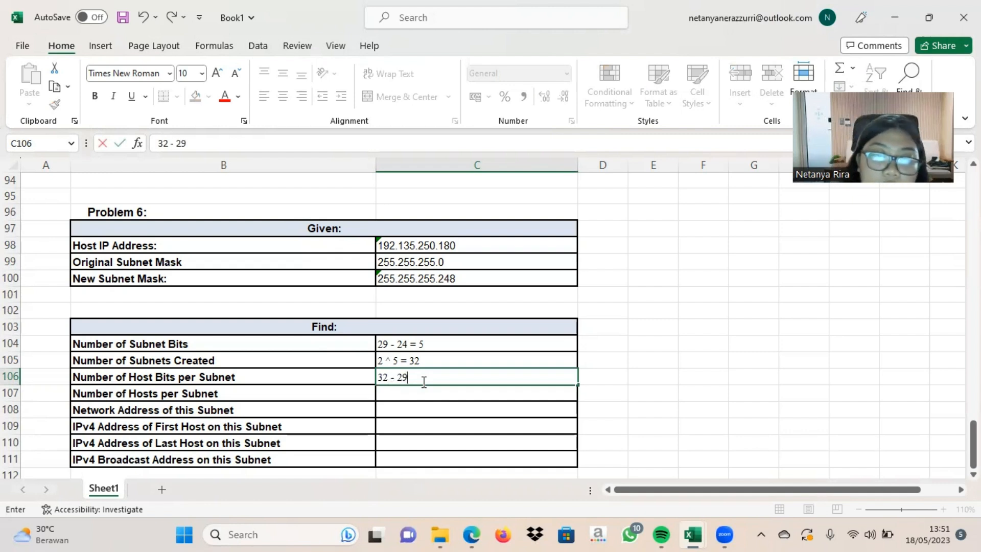
pyautogui.write(' = ')
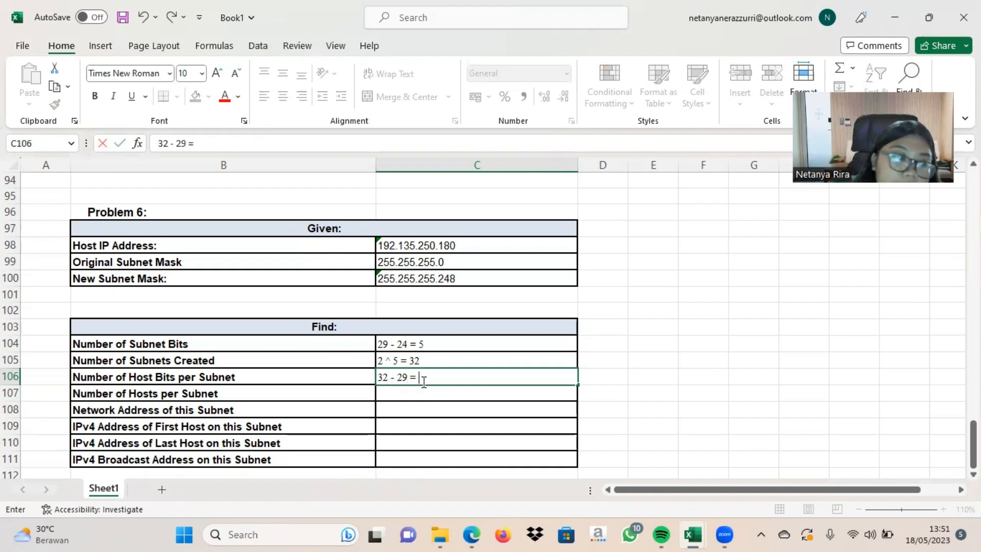
pyautogui.write('3')
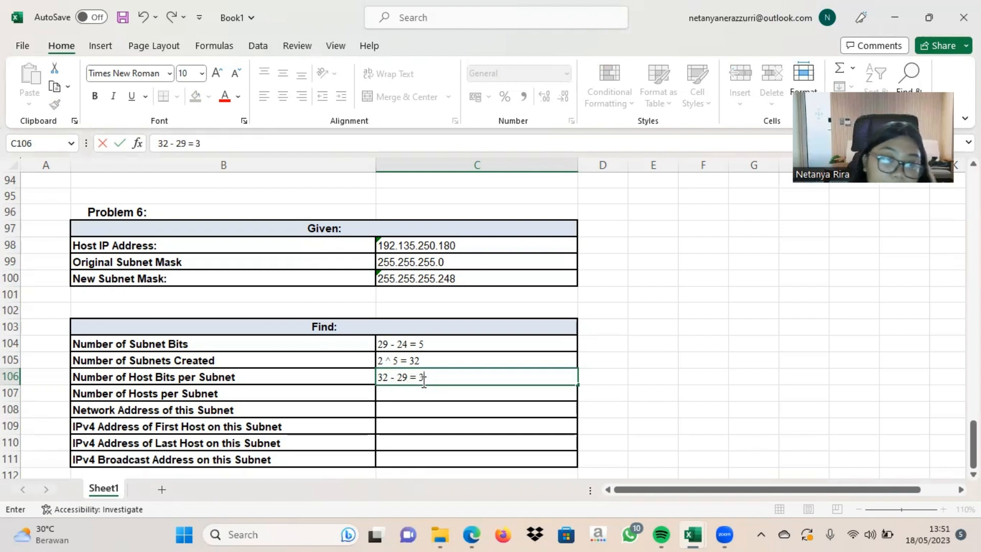
# Step: Enter 2^3-2=6 in C107 as Problem 6's number of hosts per subnet
pyautogui.click(430, 394)
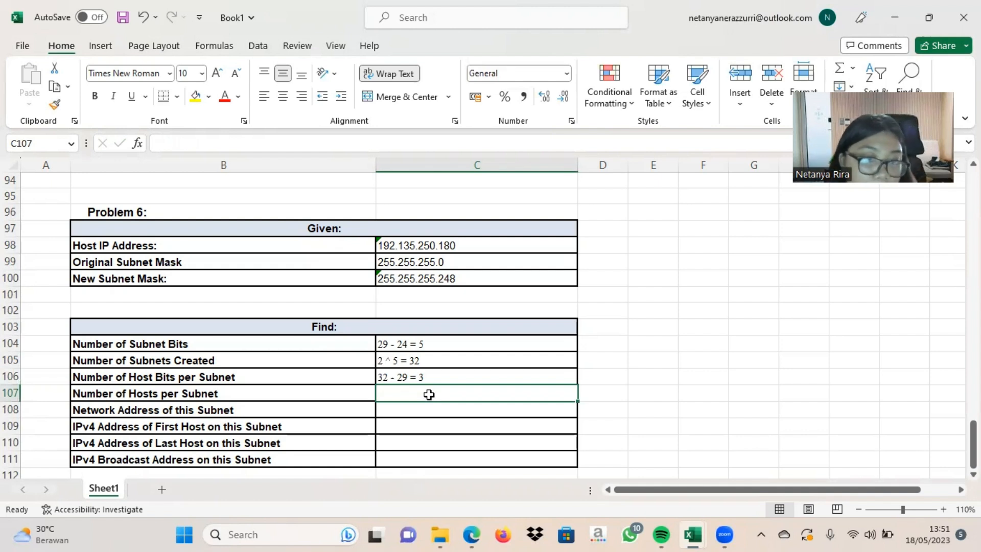
pyautogui.write('2^3-2=6')
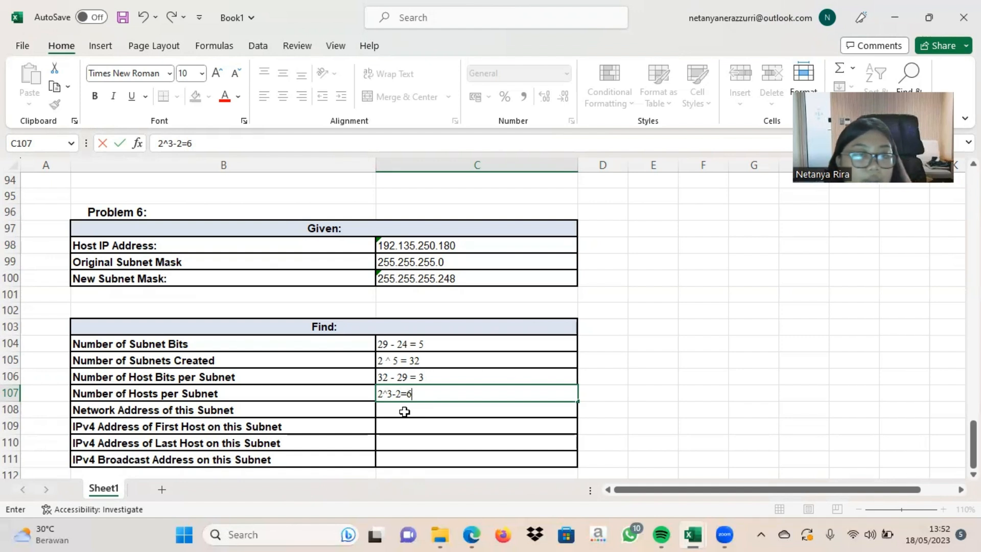
pyautogui.click(225, 415)
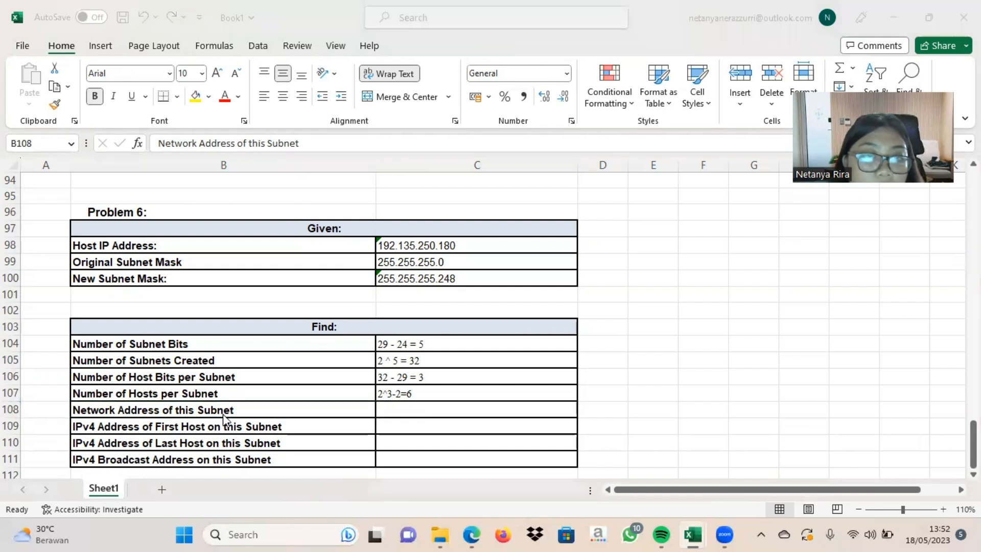
# Step: Switch to the Problem sheet of Book2 and clear all the binary digits of Problem 6's Network row, B101:AG101
pyautogui.hotkey('alt', 'Tab')
pyautogui.hotkey('alt', 'Tab')
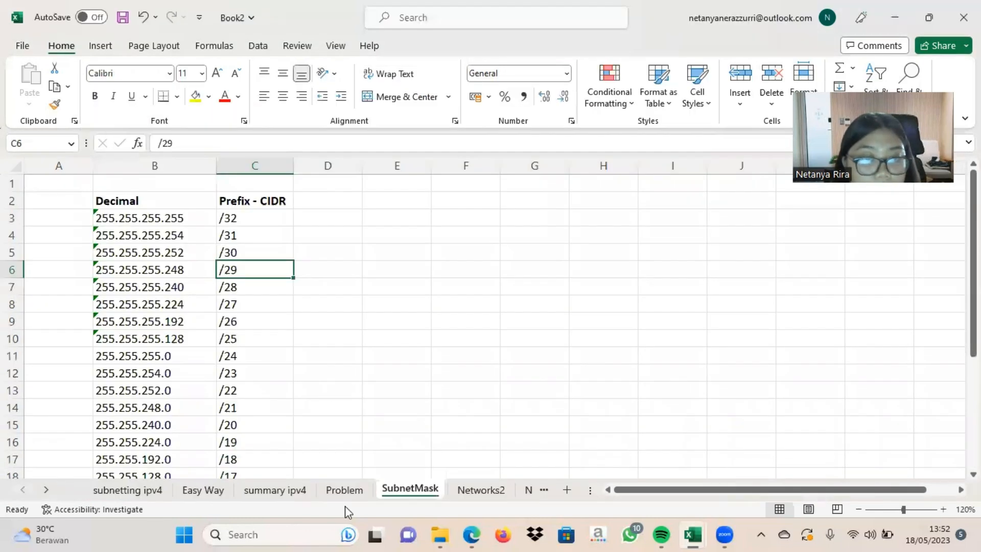
pyautogui.click(344, 488)
pyautogui.scroll(-5, 364, 432)
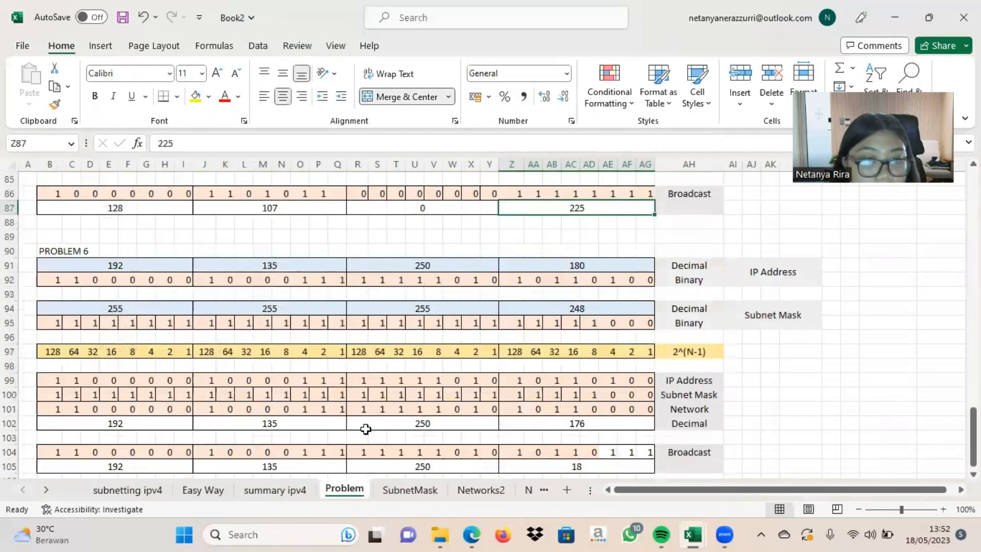
pyautogui.scroll(-1, 419, 411)
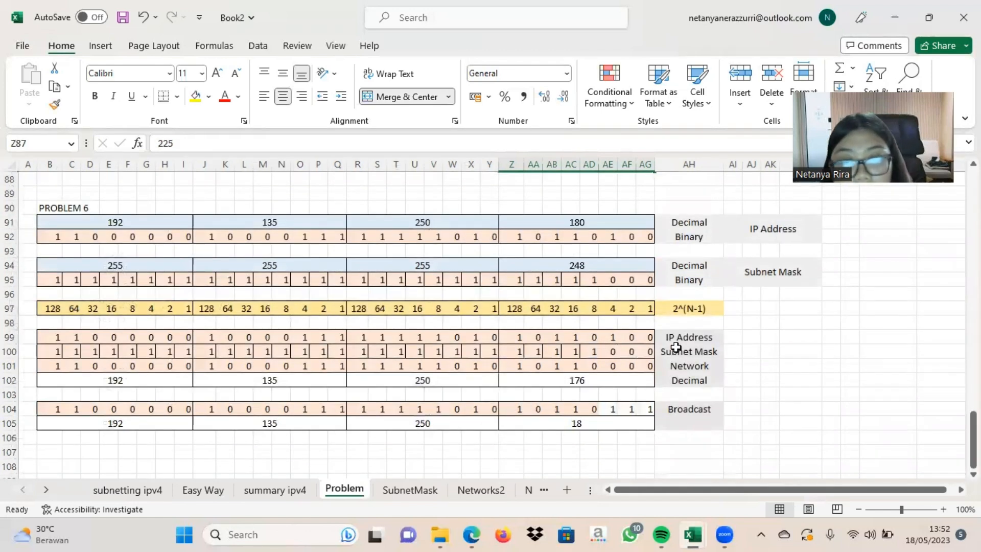
pyautogui.click(650, 367)
pyautogui.press('BackSpace')
pyautogui.press('Left')
pyautogui.press('BackSpace')
pyautogui.press('Left')
pyautogui.press('BackSpace')
pyautogui.press('Left')
pyautogui.press('BackSpace')
pyautogui.press('Left')
pyautogui.press('BackSpace')
pyautogui.press('Left')
pyautogui.press('BackSpace')
pyautogui.press('Left')
pyautogui.press('BackSpace')
pyautogui.press('Left')
pyautogui.press('BackSpace')
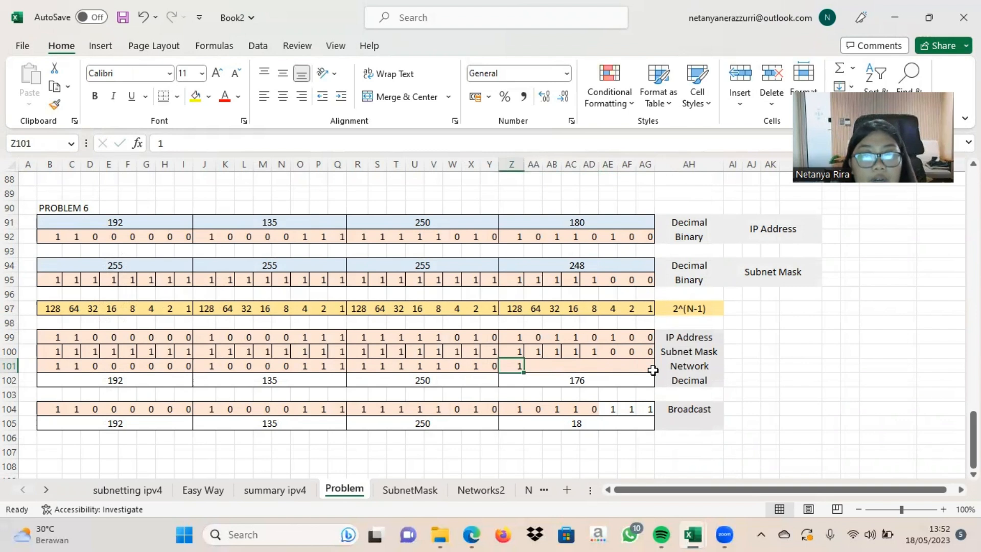
pyautogui.press('Left')
pyautogui.press('BackSpace')
pyautogui.press('Left')
pyautogui.press('BackSpace')
pyautogui.press('Left')
pyautogui.press('BackSpace')
pyautogui.press('Left')
pyautogui.press('BackSpace')
pyautogui.press('Left')
pyautogui.press('BackSpace')
pyautogui.press('Left')
pyautogui.press('BackSpace')
pyautogui.press('Left')
pyautogui.press('BackSpace')
pyautogui.press('Left')
pyautogui.press('BackSpace')
pyautogui.press('Left')
pyautogui.press('BackSpace')
pyautogui.press('Left')
pyautogui.press('BackSpace')
pyautogui.press('Left')
pyautogui.press('BackSpace')
pyautogui.press('Left')
pyautogui.press('BackSpace')
pyautogui.press('Left')
pyautogui.press('BackSpace')
pyautogui.press('Left')
pyautogui.press('BackSpace')
pyautogui.press('Left')
pyautogui.press('BackSpace')
pyautogui.press('Left')
pyautogui.press('BackSpace')
pyautogui.press('Left')
pyautogui.press('BackSpace')
pyautogui.press('Left')
pyautogui.press('BackSpace')
pyautogui.press('Left')
pyautogui.press('BackSpace')
pyautogui.press('Left')
pyautogui.press('BackSpace')
pyautogui.press('Left')
pyautogui.press('BackSpace')
pyautogui.press('Left')
pyautogui.press('BackSpace')
pyautogui.press('Left')
pyautogui.press('BackSpace')
pyautogui.press('Left')
pyautogui.press('BackSpace')
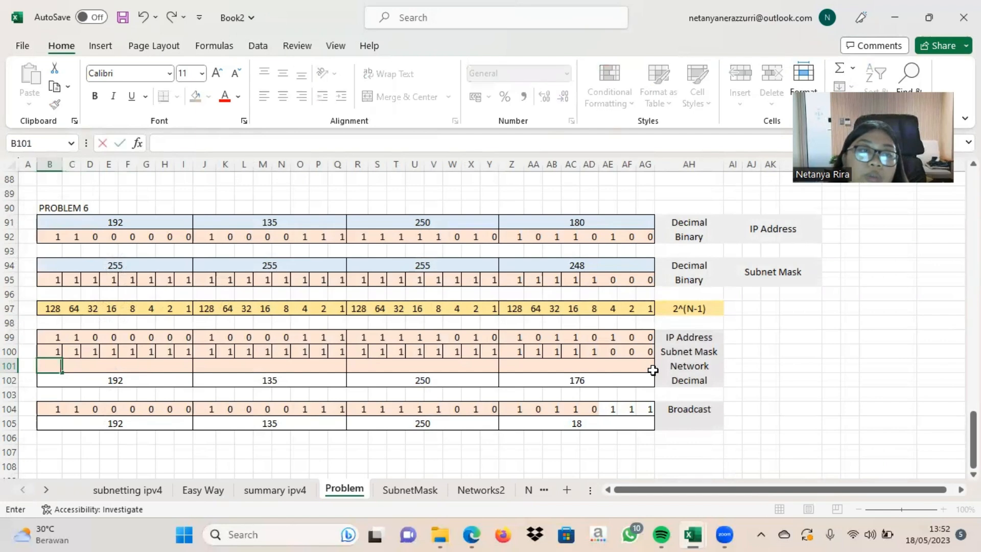
# Step: Clear the four decimal octets of Problem 6's network address in row 102
pyautogui.press('Down')
pyautogui.press('BackSpace')
pyautogui.press('Right')
pyautogui.press('BackSpace')
pyautogui.press('Right')
pyautogui.press('BackSpace')
pyautogui.press('Right')
pyautogui.press('BackSpace')
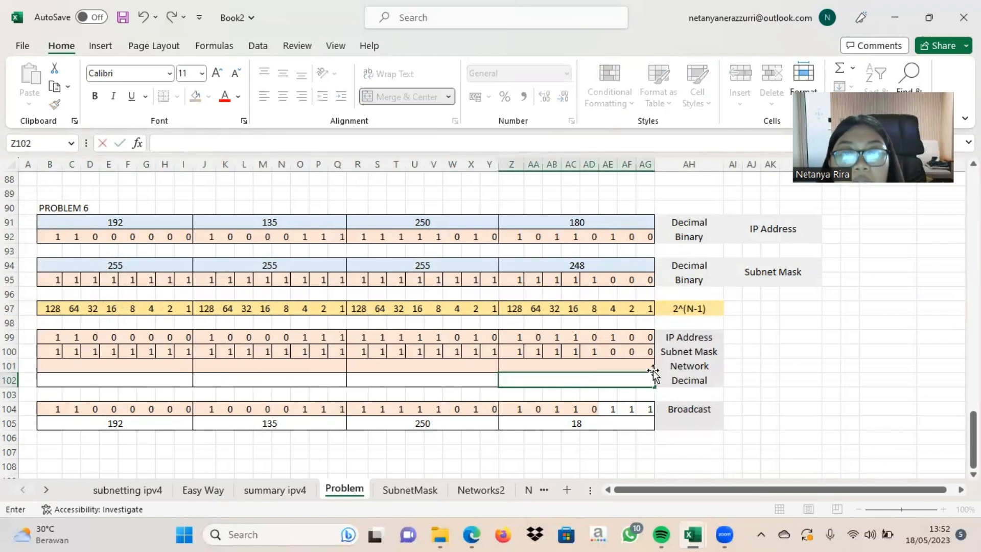
# Step: Clear all the binary digits of Problem 6's Broadcast row, B104:AG104
pyautogui.click(651, 409)
pyautogui.press('BackSpace')
pyautogui.press('Left')
pyautogui.press('BackSpace')
pyautogui.press('Left')
pyautogui.press('BackSpace')
pyautogui.press('Left')
pyautogui.press('BackSpace')
pyautogui.press('Left')
pyautogui.press('BackSpace')
pyautogui.press('Left')
pyautogui.press('BackSpace')
pyautogui.press('Left')
pyautogui.press('BackSpace')
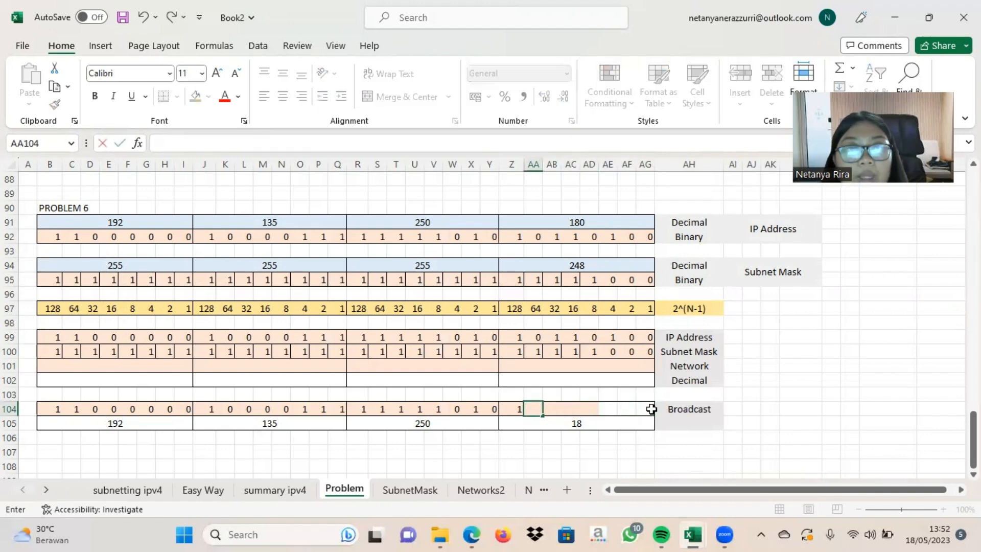
pyautogui.press('Left')
pyautogui.press('BackSpace')
pyautogui.press('Left')
pyautogui.press('BackSpace')
pyautogui.press('Left')
pyautogui.press('BackSpace')
pyautogui.press('Left')
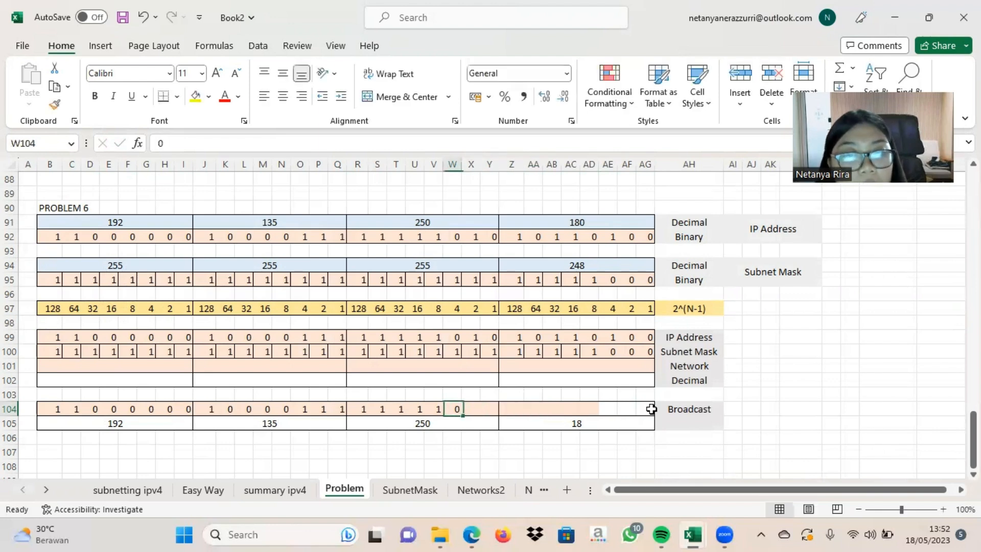
pyautogui.press('BackSpace')
pyautogui.press('Left')
pyautogui.press('BackSpace')
pyautogui.press('Left')
pyautogui.press('BackSpace')
pyautogui.press('Left')
pyautogui.press('BackSpace')
pyautogui.press('Left')
pyautogui.press('BackSpace')
pyautogui.press('Left')
pyautogui.press('BackSpace')
pyautogui.press('Left')
pyautogui.press('BackSpace')
pyautogui.press('Left')
pyautogui.press('BackSpace')
pyautogui.press('Left')
pyautogui.press('BackSpace')
pyautogui.press('Left')
pyautogui.press('BackSpace')
pyautogui.press('Left')
pyautogui.press('BackSpace')
pyautogui.press('Left')
pyautogui.press('BackSpace')
pyautogui.press('Left')
pyautogui.press('BackSpace')
pyautogui.press('Left')
pyautogui.press('BackSpace')
pyautogui.press('Left')
pyautogui.press('BackSpace')
pyautogui.press('Left')
pyautogui.press('BackSpace')
pyautogui.press('Left')
pyautogui.press('BackSpace')
pyautogui.press('Left')
pyautogui.press('BackSpace')
pyautogui.press('Left')
pyautogui.press('BackSpace')
pyautogui.press('Left')
pyautogui.press('BackSpace')
pyautogui.press('Left')
pyautogui.press('BackSpace')
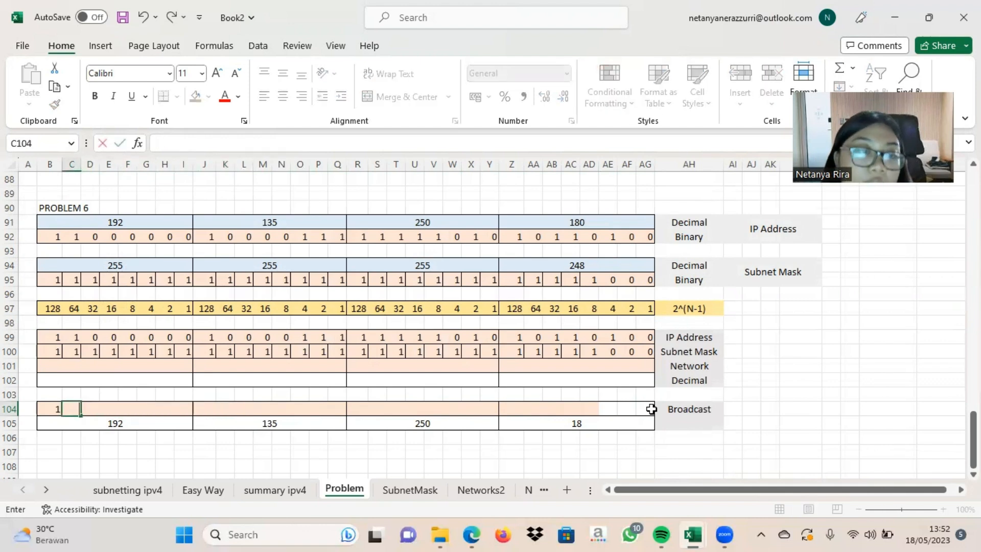
pyautogui.press('Left')
pyautogui.press('BackSpace')
# Step: Clear the four decimal octets of Problem 6's broadcast address in row 105
pyautogui.press('Down')
pyautogui.press('BackSpace')
pyautogui.press('Right')
pyautogui.press('BackSpace')
pyautogui.press('Right')
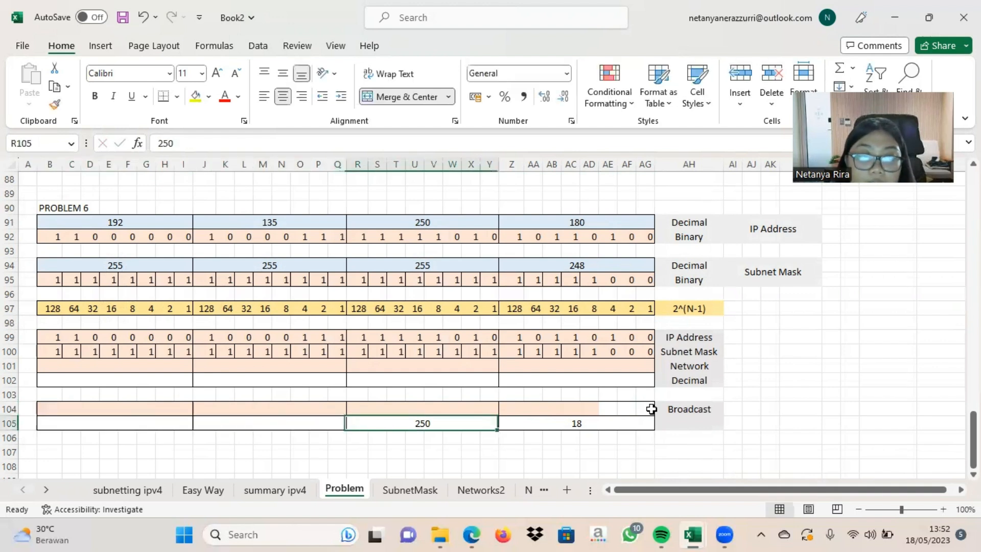
pyautogui.press('BackSpace')
pyautogui.press('Right')
pyautogui.press('BackSpace')
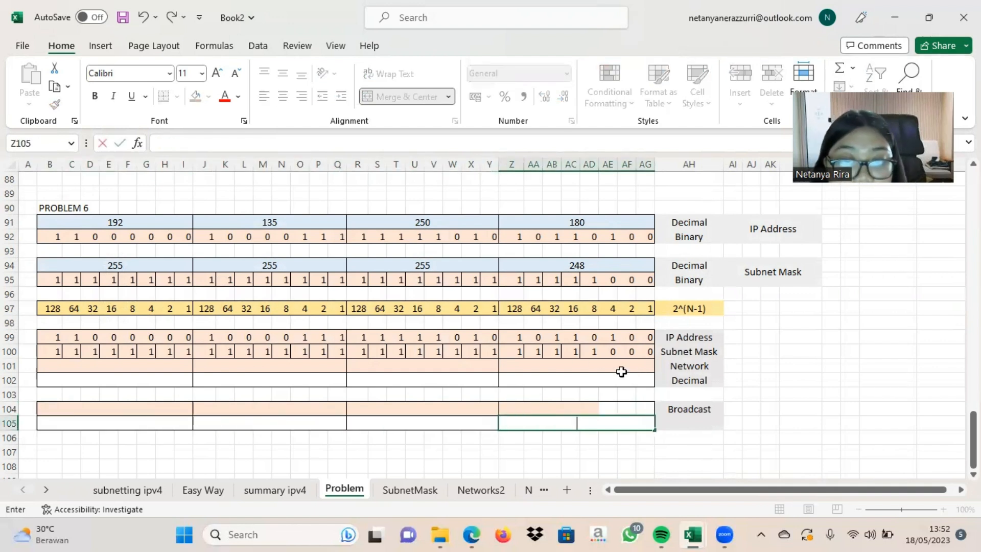
# Step: Copy the IP address bits in B99:AD99 into Problem 6's Network row, starting at B101
pyautogui.moveTo(591, 339); pyautogui.dragTo(43, 337)
pyautogui.hotkey('ctrl', 'c')
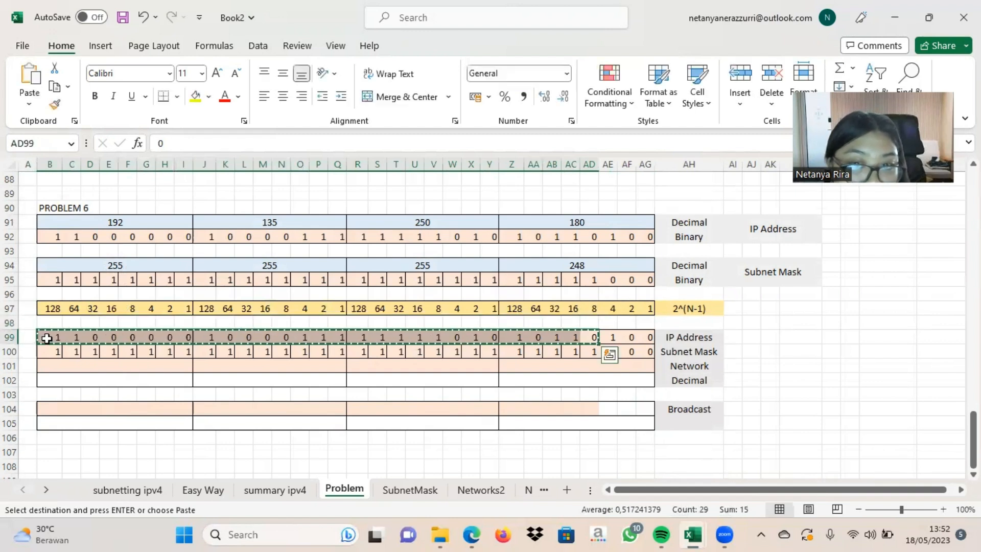
pyautogui.click(47, 363)
pyautogui.hotkey('ctrl', 'v')
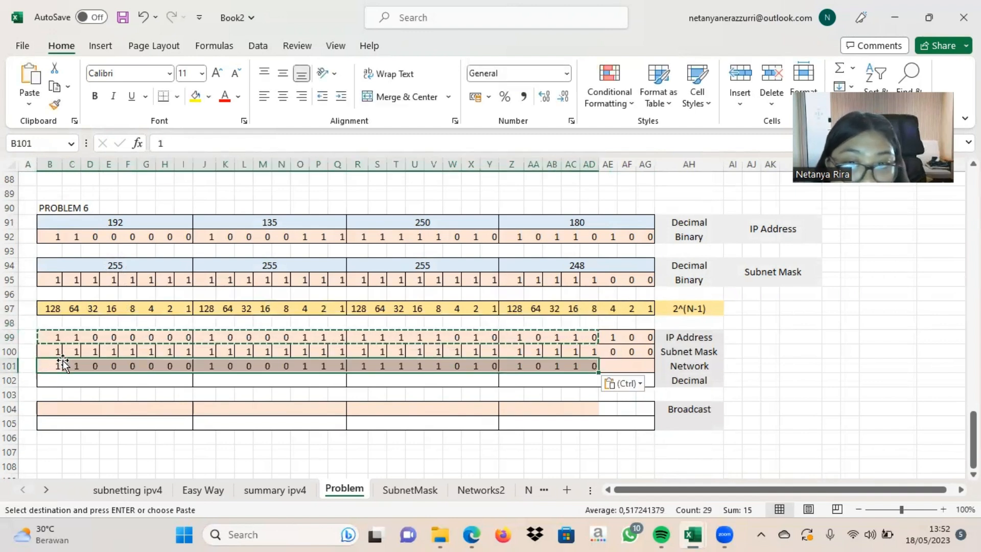
# Step: Fill the last three bits of Problem 6's Network row, AE101:AG101, with 0
pyautogui.click(606, 363)
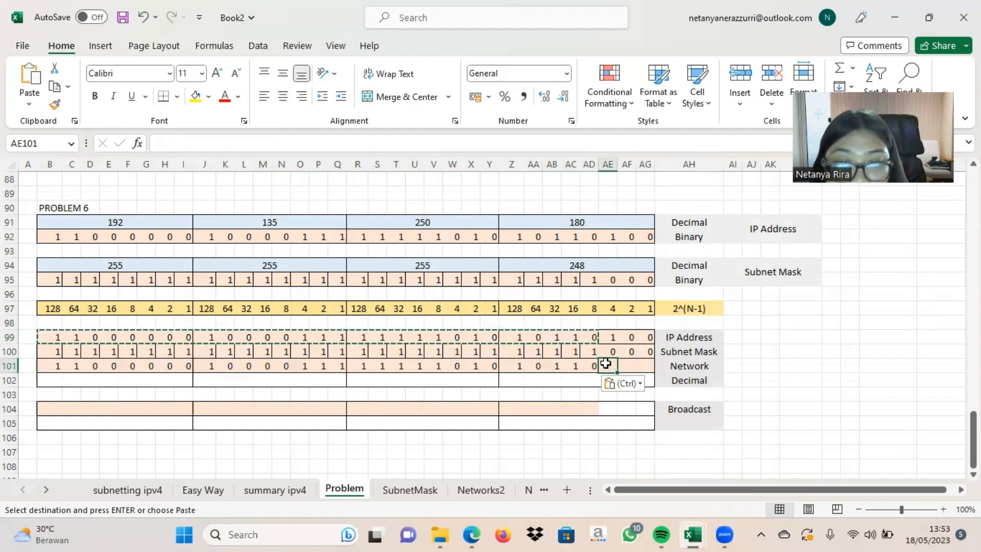
pyautogui.write('0')
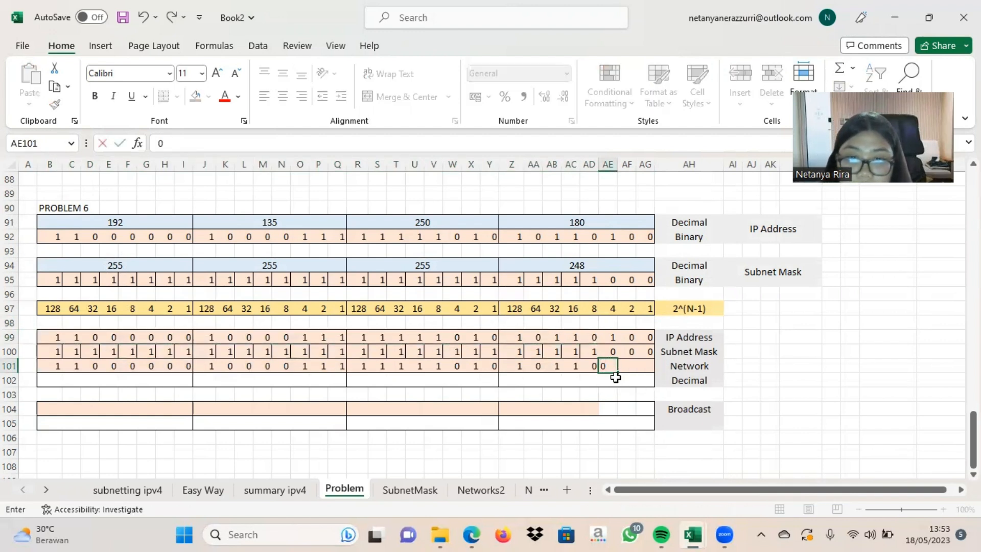
pyautogui.moveTo(617, 372); pyautogui.dragTo(653, 369)
# Step: Enter the decimal octets 192, 135, 250 and 176 for Problem 6's network address in row 102
pyautogui.click(556, 384)
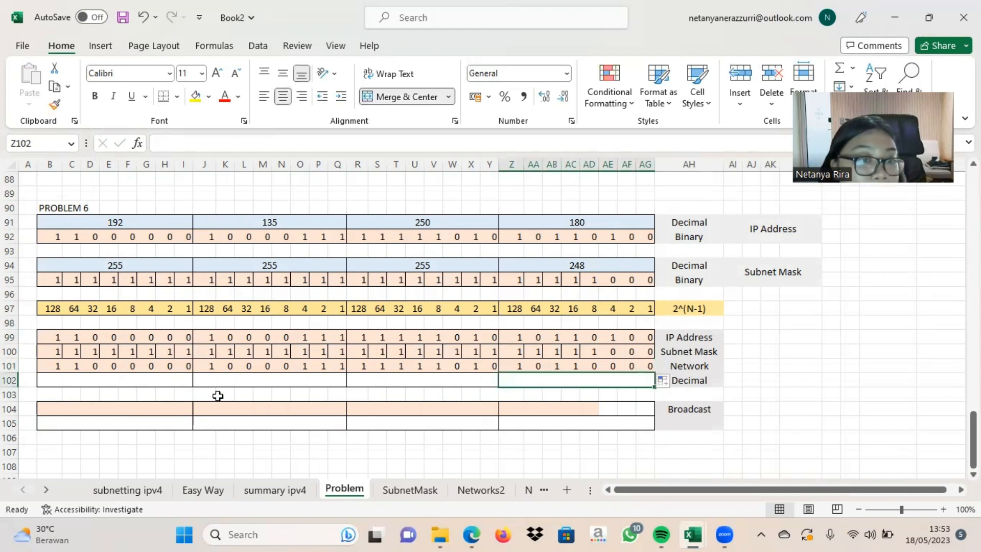
pyautogui.click(110, 382)
pyautogui.write('192')
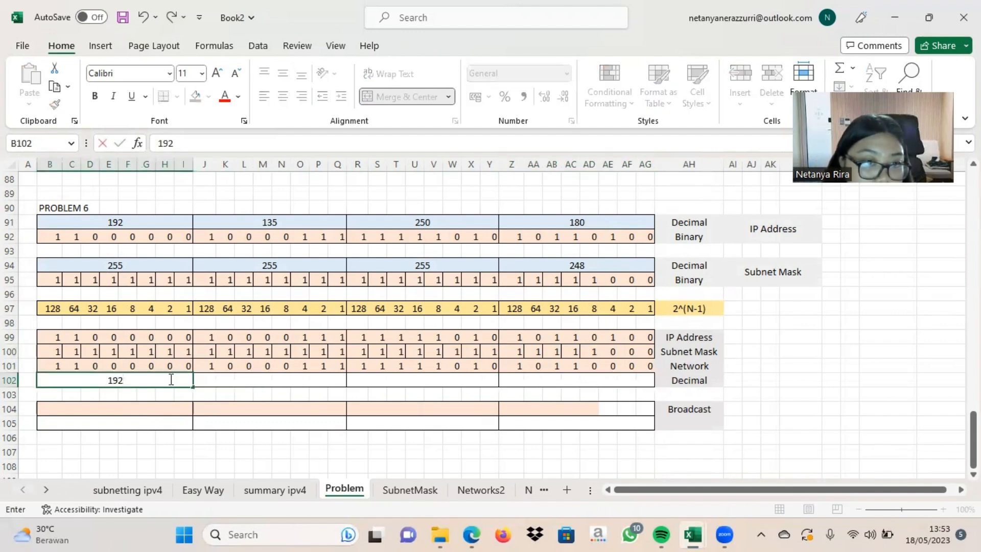
pyautogui.click(212, 380)
pyautogui.write('135')
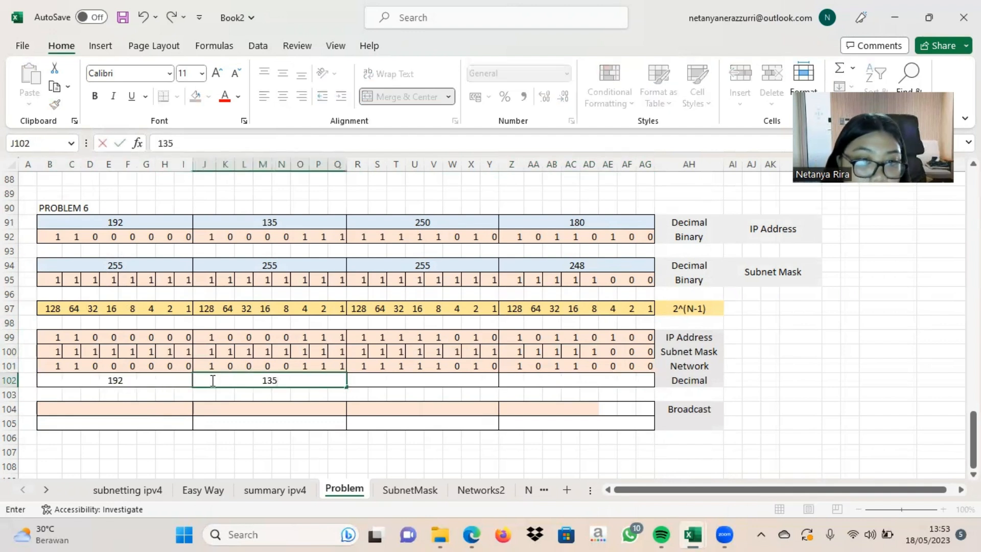
pyautogui.click(386, 378)
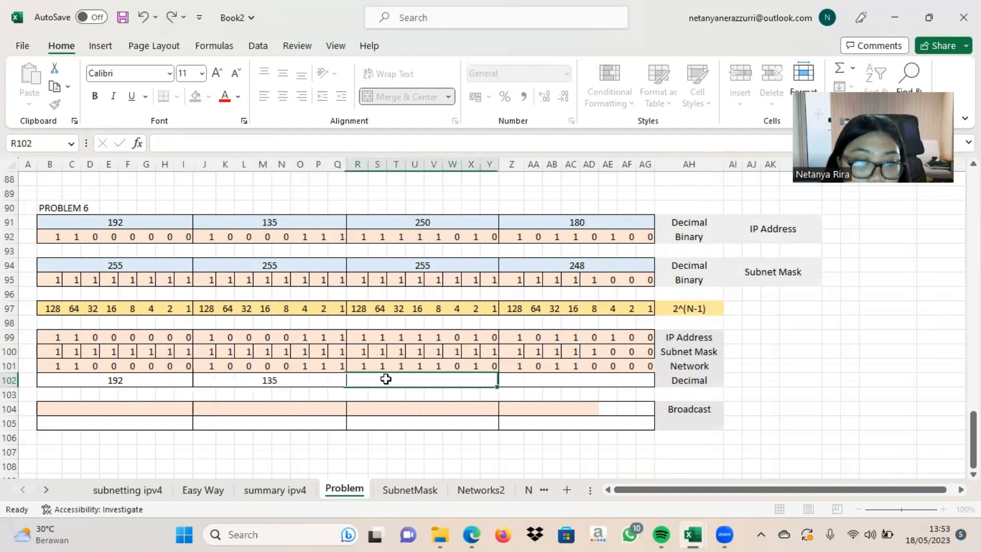
pyautogui.write('250')
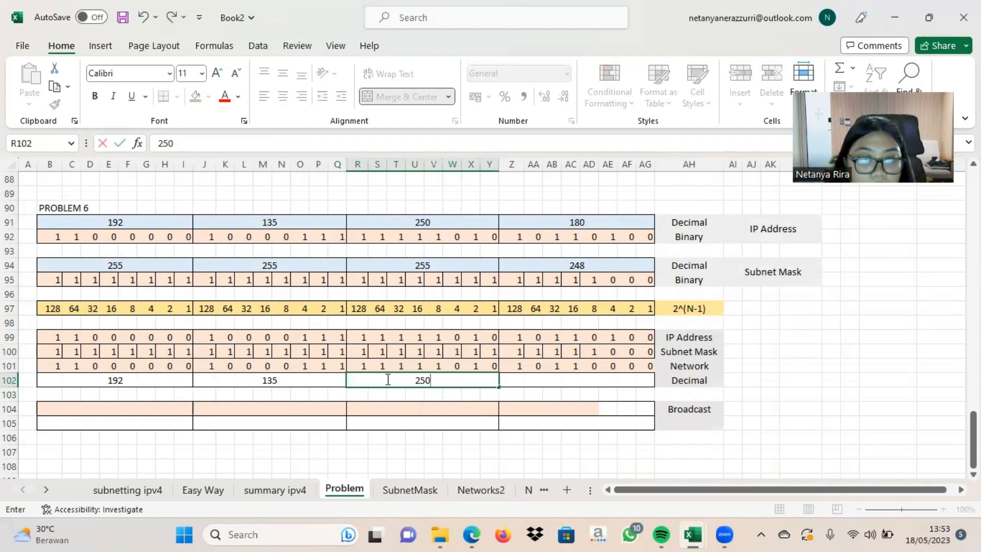
pyautogui.click(515, 381)
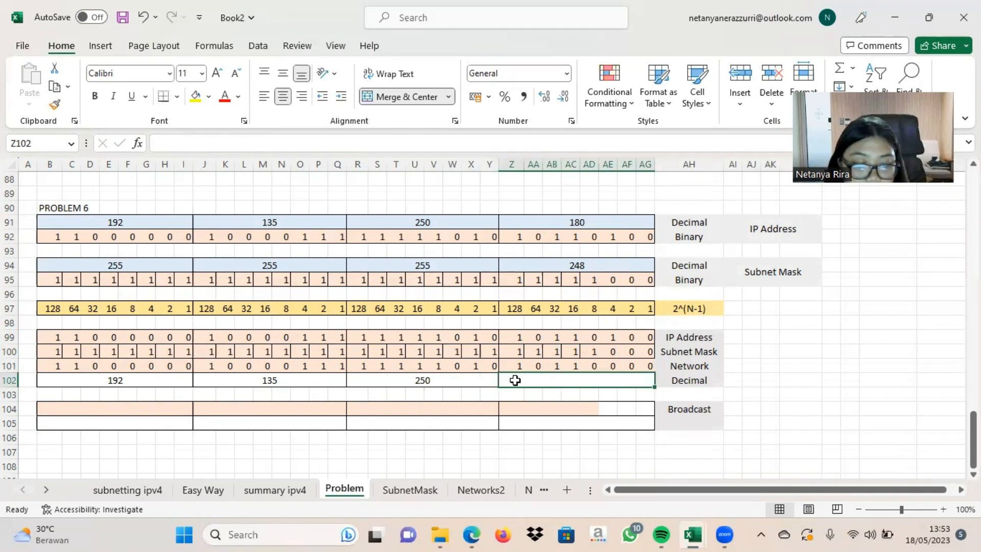
pyautogui.write('176')
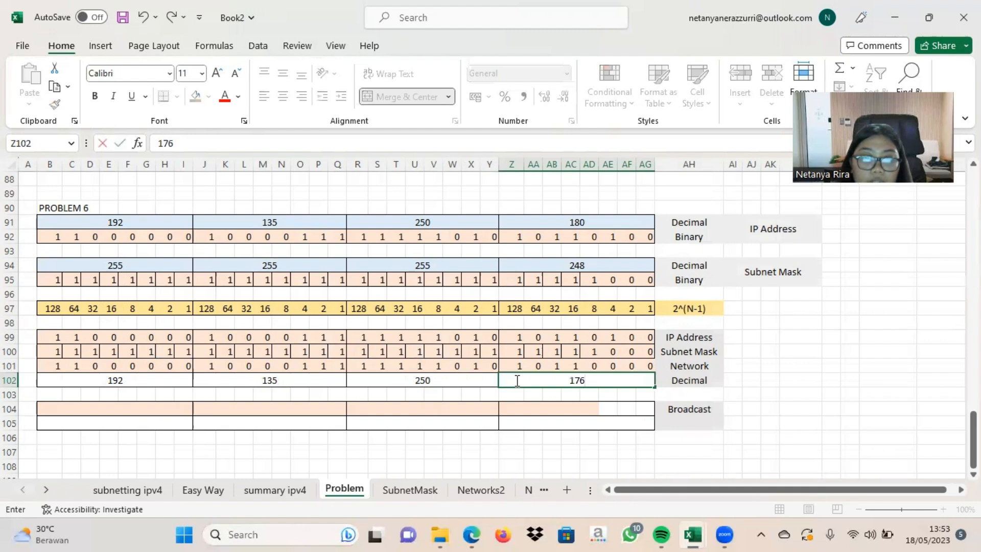
# Step: Copy the IP address bits in B99:AD99 into Problem 6's Broadcast row, starting at B104
pyautogui.click(125, 410)
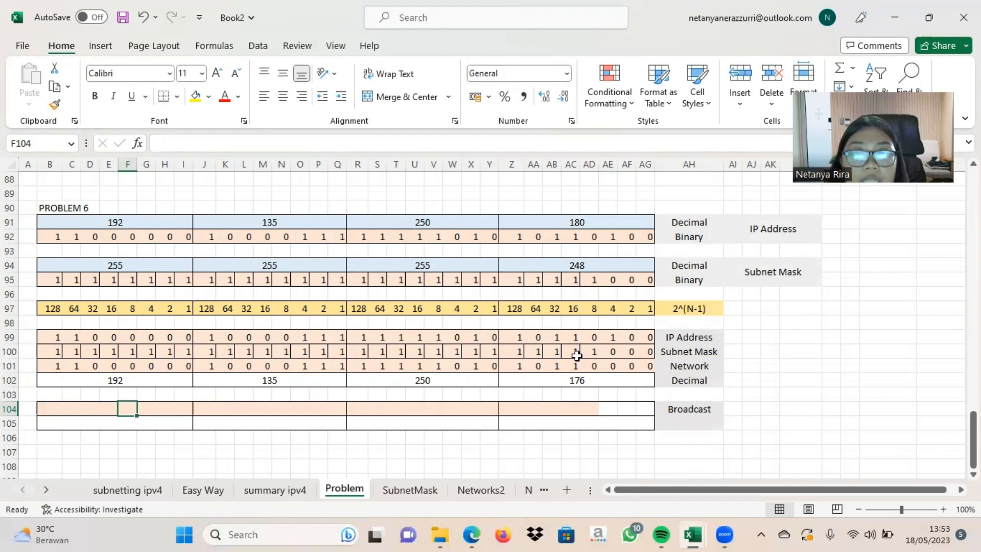
pyautogui.click(586, 341)
pyautogui.moveTo(586, 342); pyautogui.dragTo(48, 333)
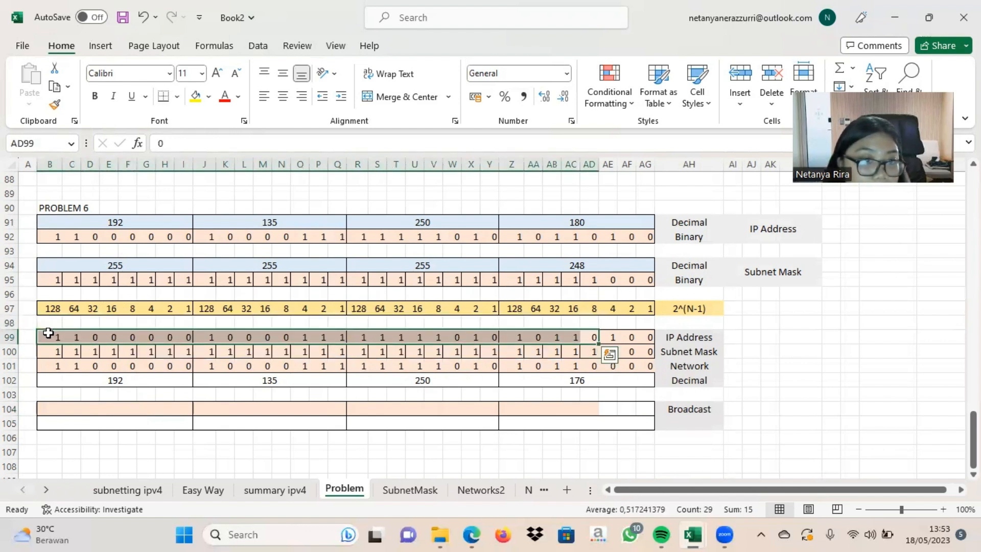
pyautogui.hotkey('ctrl', 'c')
pyautogui.click(50, 408)
pyautogui.hotkey('ctrl', 'v')
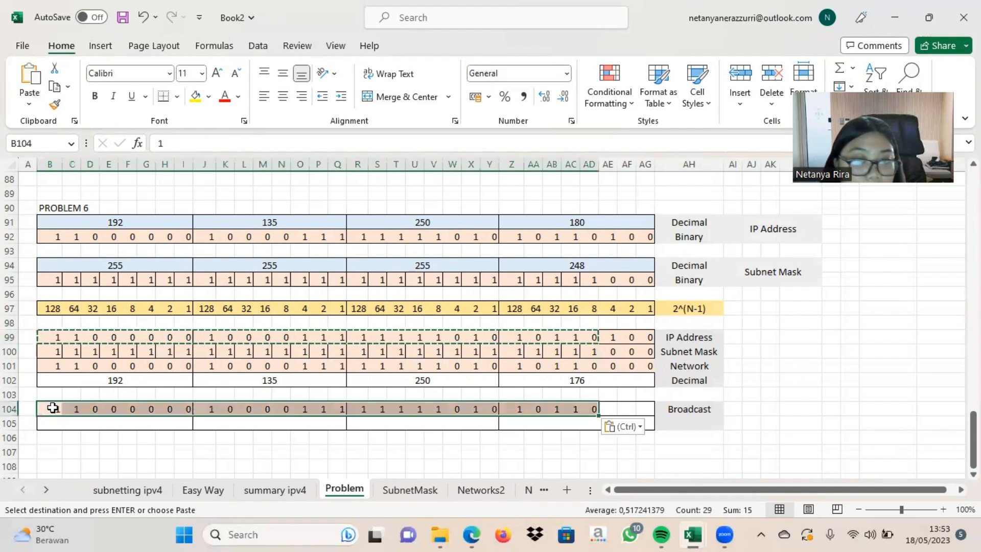
# Step: Fill the last three bits of Problem 6's Broadcast row, AE104:AG104, with 1
pyautogui.click(612, 410)
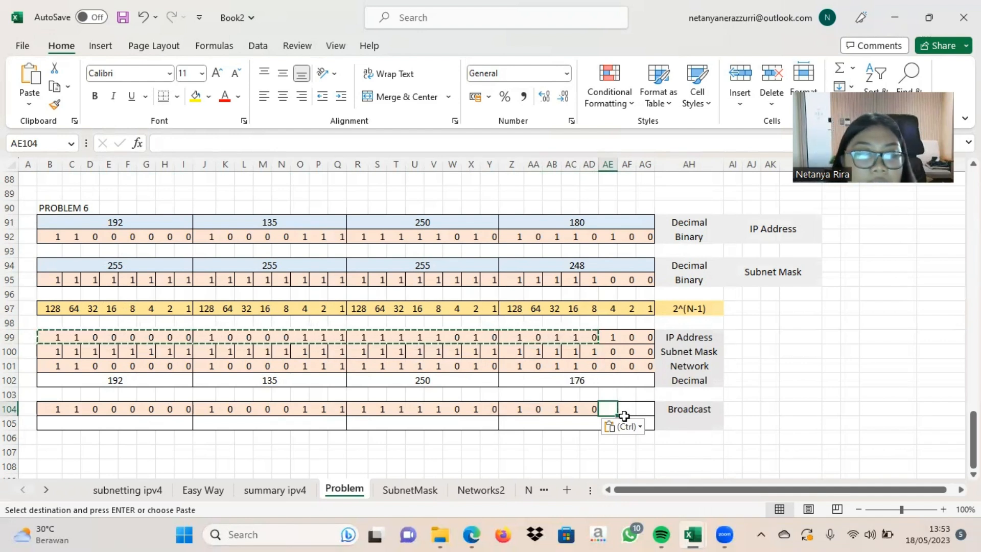
pyautogui.write('1')
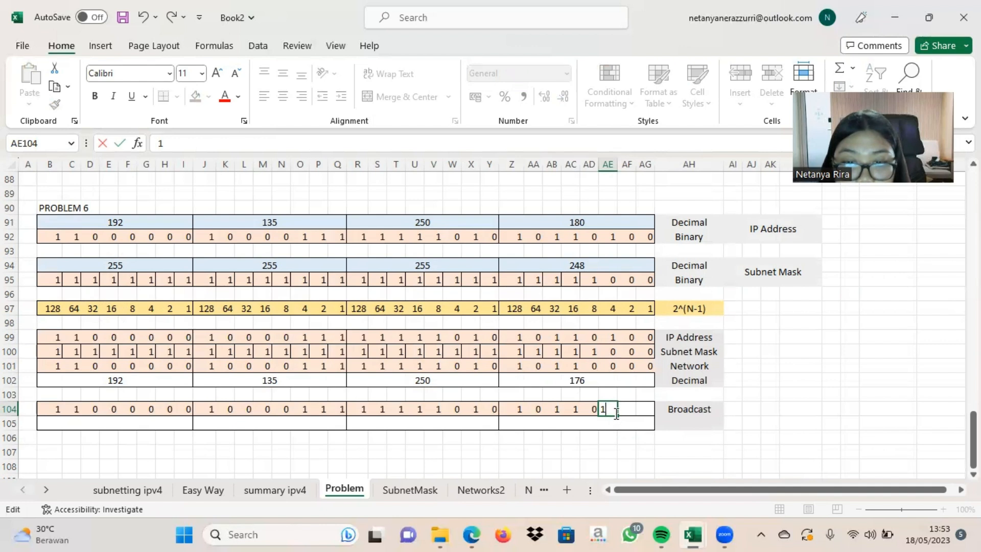
pyautogui.moveTo(617, 418); pyautogui.dragTo(653, 418)
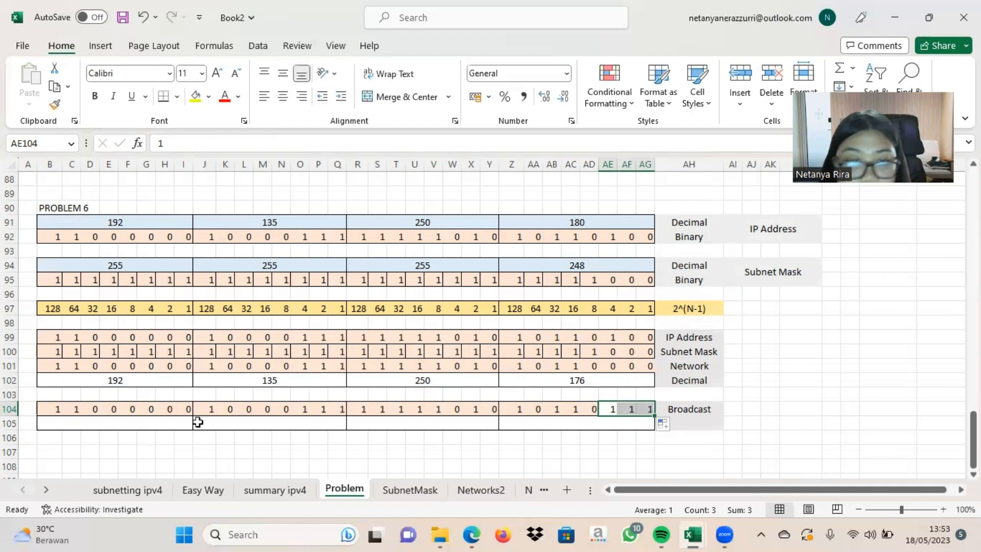
# Step: Enter 192, 135, 250 and 18 as the decimal octets of Problem 6's broadcast address in row 105
pyautogui.click(53, 426)
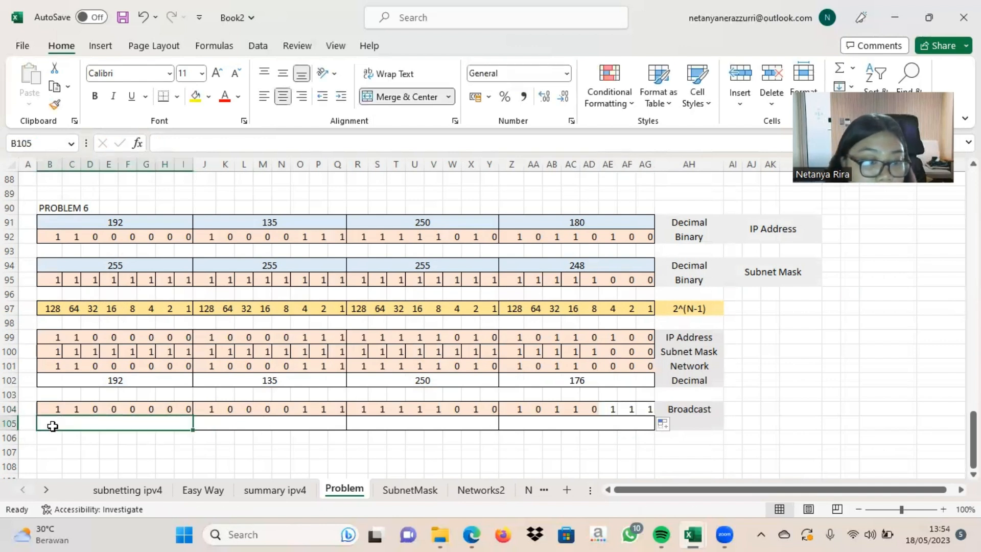
pyautogui.write('192')
pyautogui.press('Tab')
pyautogui.write('135')
pyautogui.press('Tab')
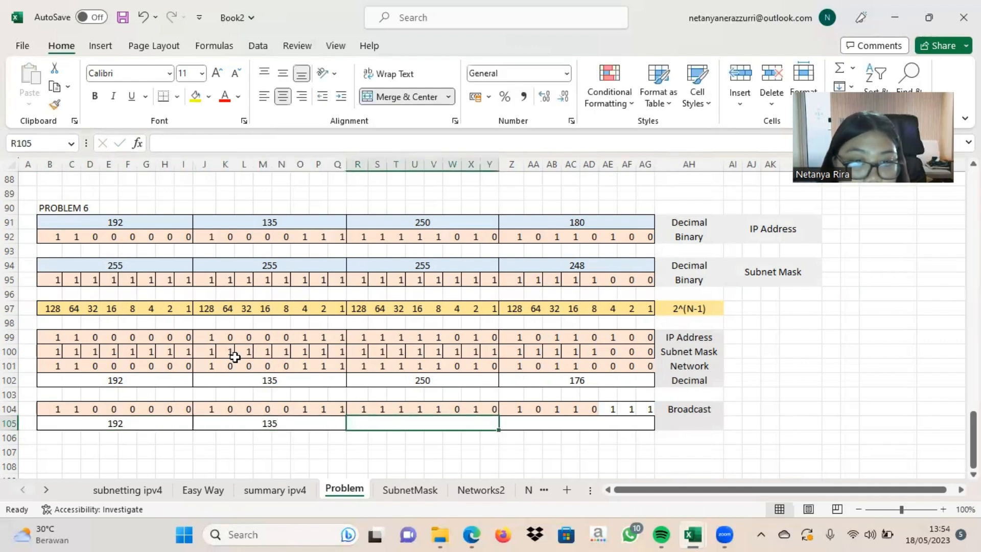
pyautogui.write('250')
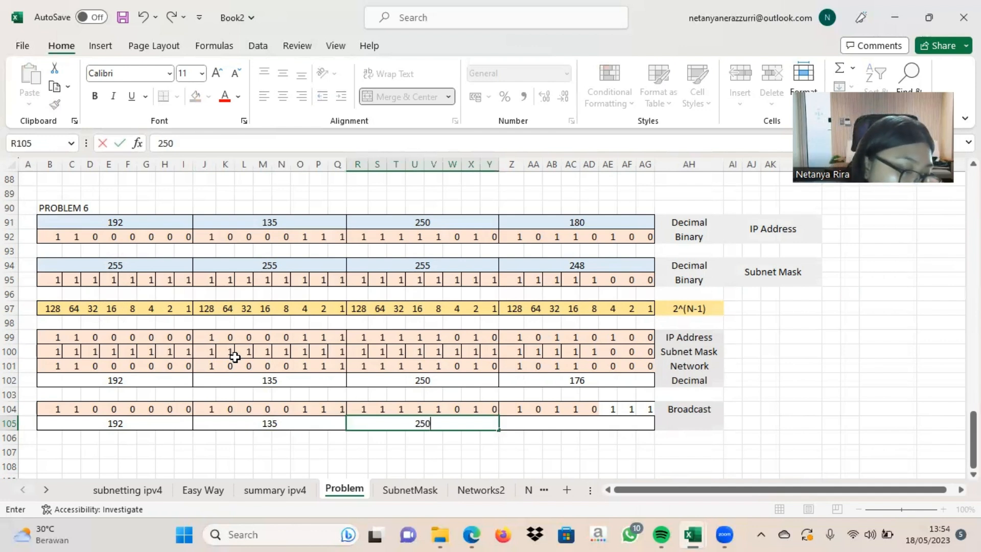
pyautogui.press('Tab')
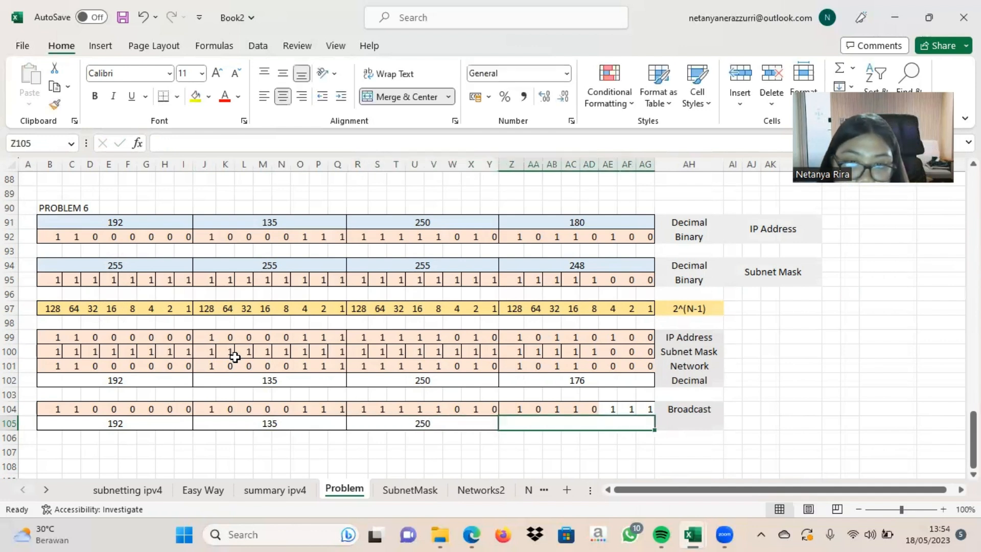
pyautogui.write('18')
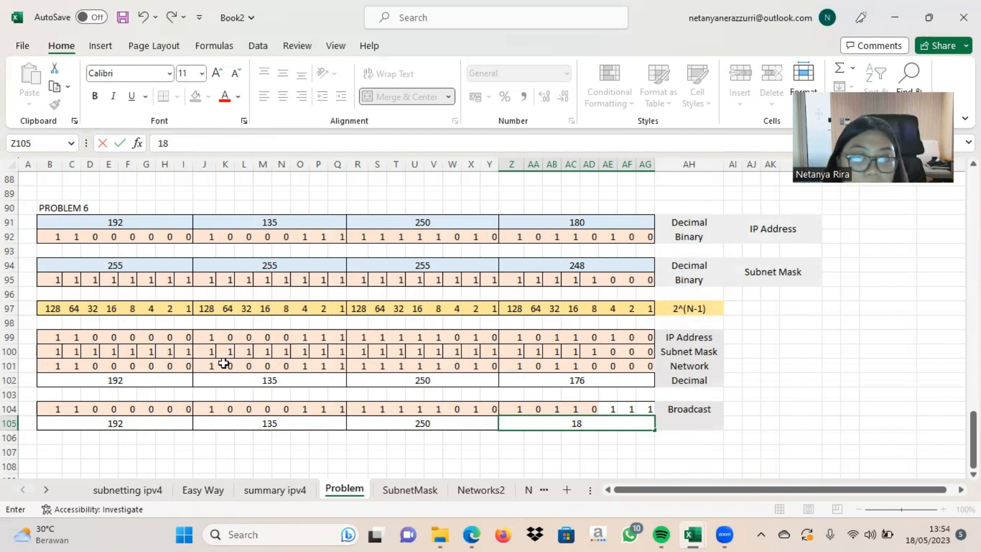
# Step: Switch to Book1 and enter 192.135.250.176 as Problem 6's network address in C108
pyautogui.hotkey('alt', 'Tab')
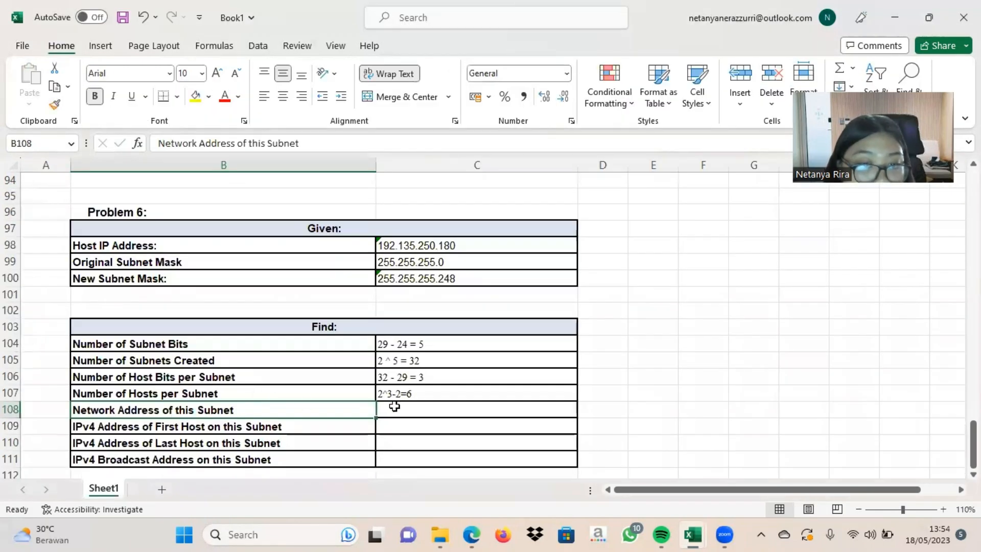
pyautogui.click(399, 410)
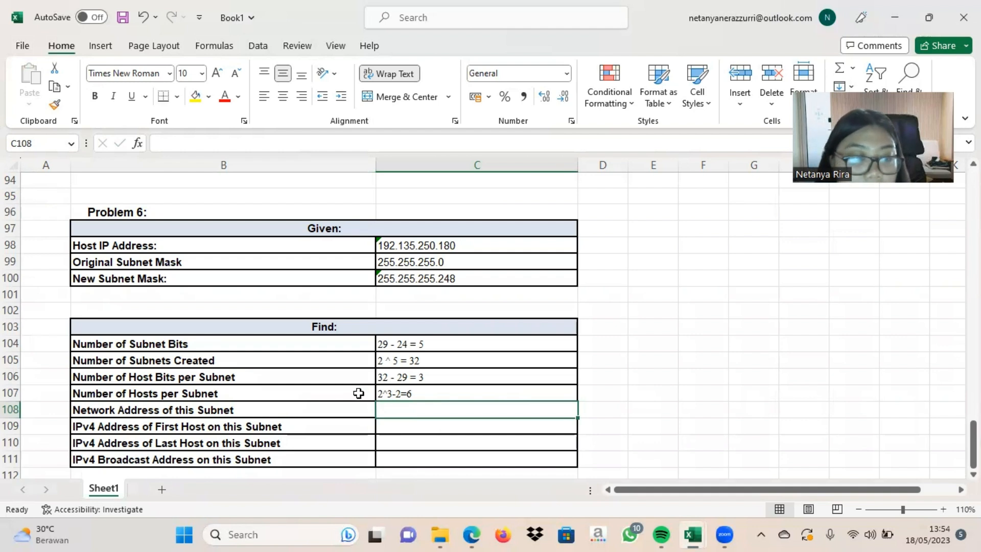
pyautogui.write('192.135.250.')
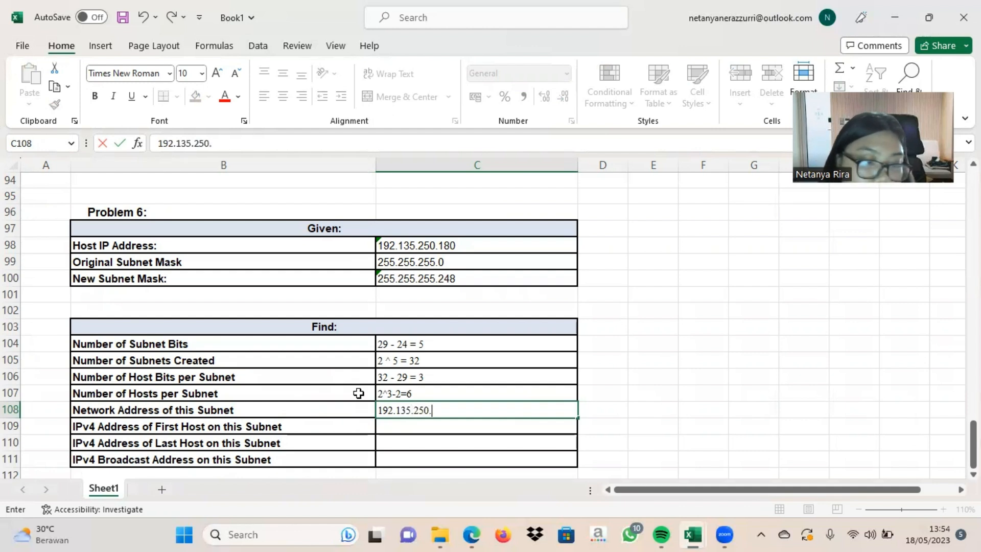
pyautogui.write('6')
# Step: Left-align Problem 6's answer cells from C104 down to C112
pyautogui.click(405, 457)
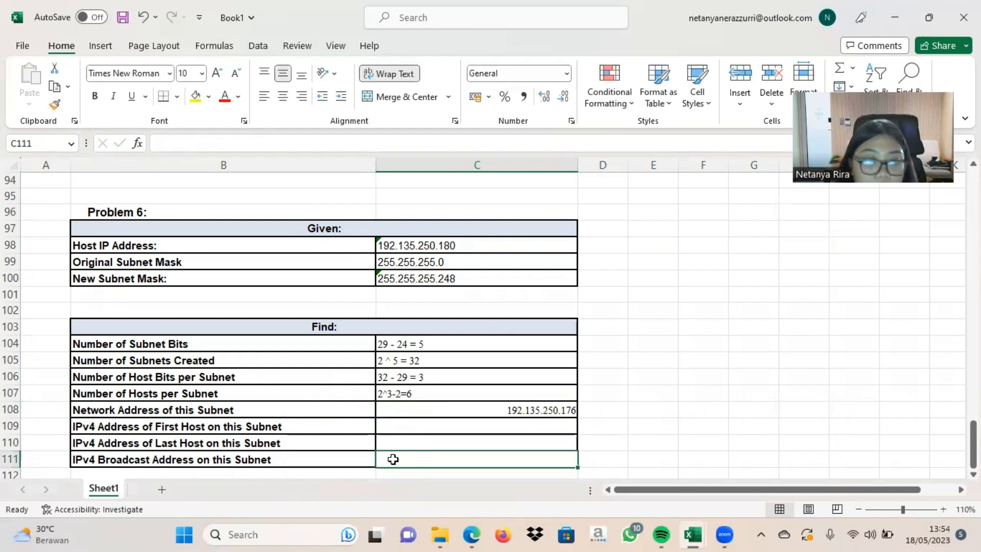
pyautogui.moveTo(430, 345); pyautogui.dragTo(399, 471)
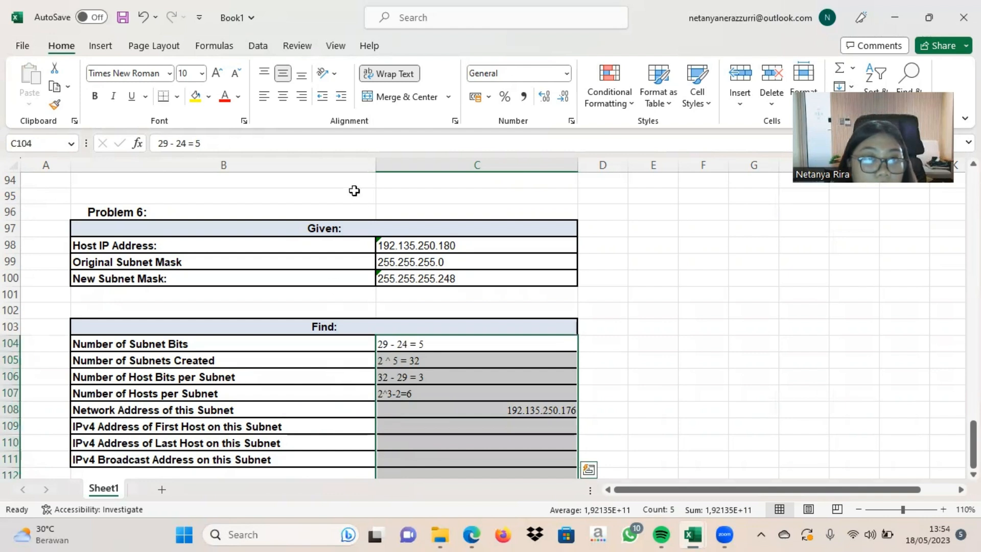
pyautogui.click(264, 96)
# Step: Enter 192.135.250.18 as Problem 6's IPv4 broadcast address in C111
pyautogui.click(397, 463)
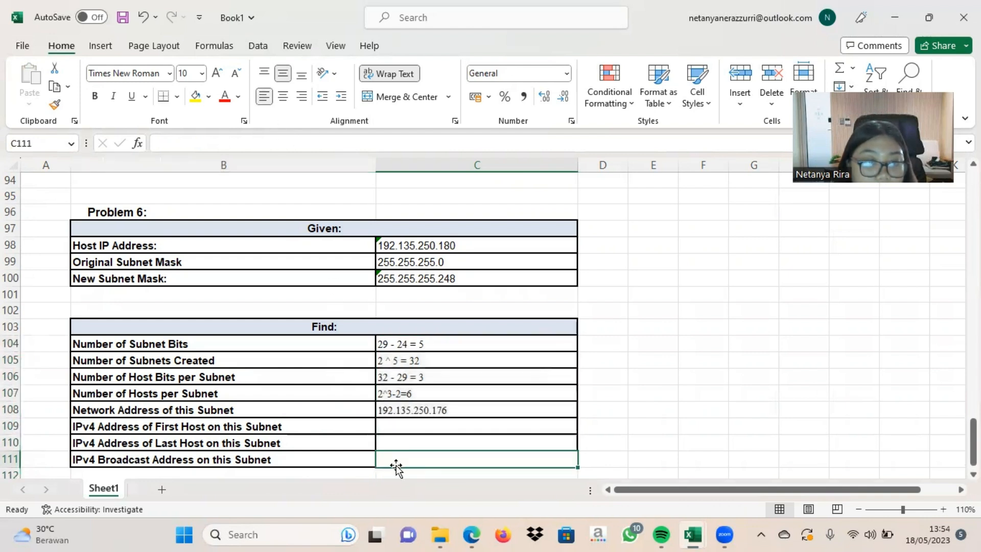
pyautogui.scroll(-1, 403, 427)
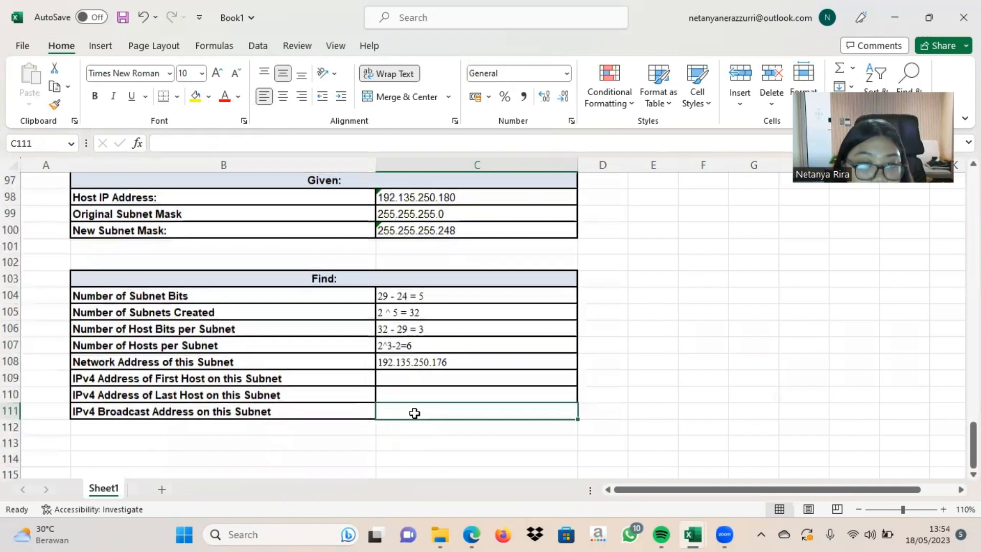
pyautogui.write('192')
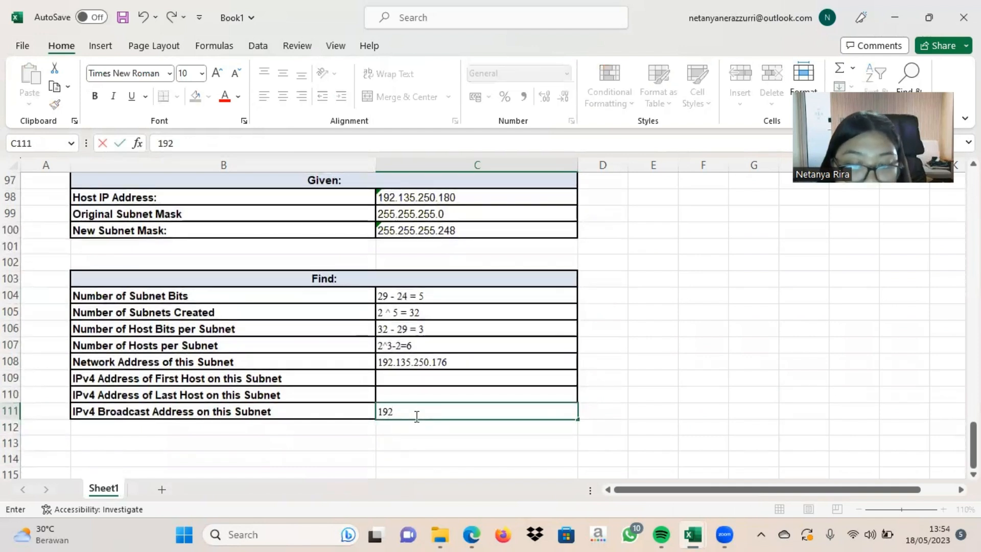
pyautogui.write('.1')
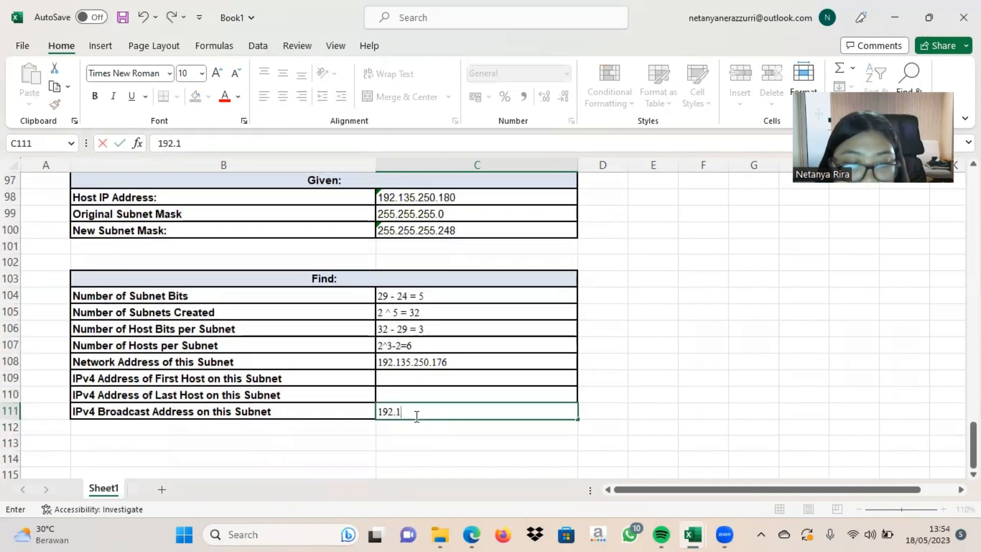
pyautogui.write('35.250.18')
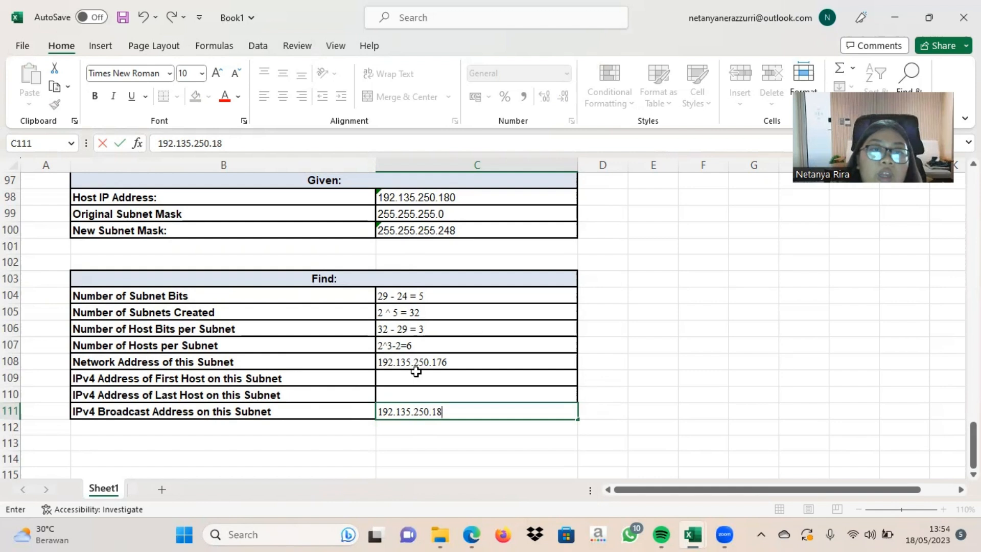
# Step: Enter 192.135.250.177 as the IPv4 address of the first host in C109
pyautogui.click(415, 377)
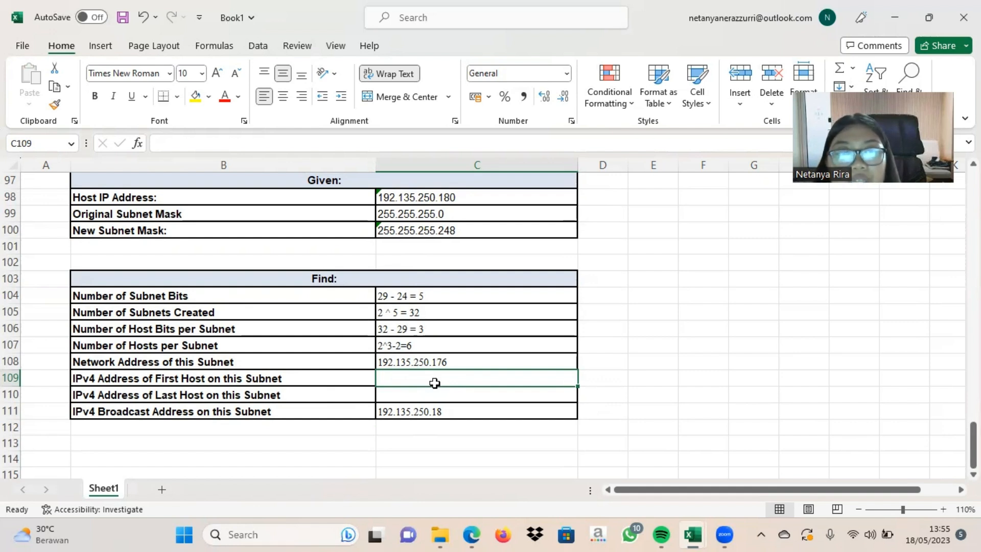
pyautogui.write('192.1')
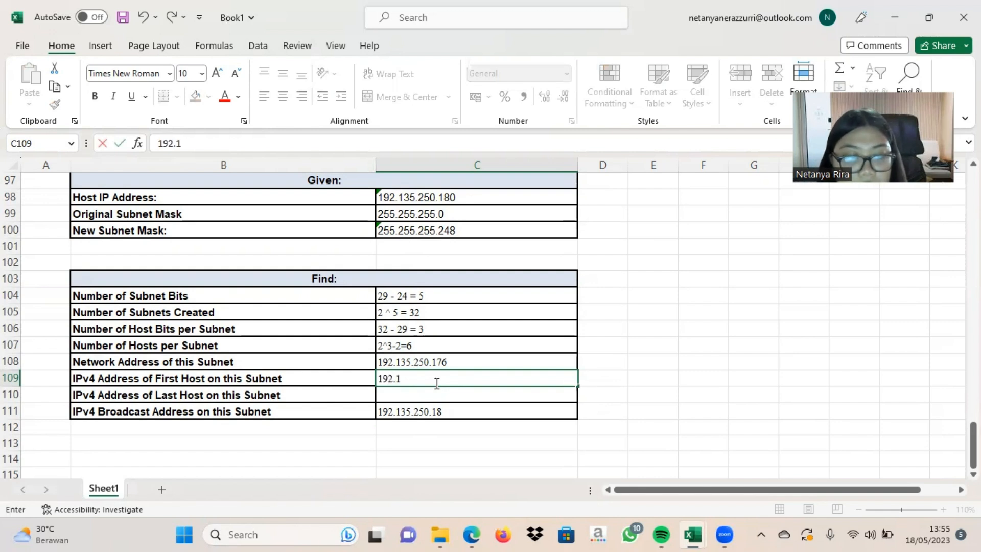
pyautogui.write('35.250.')
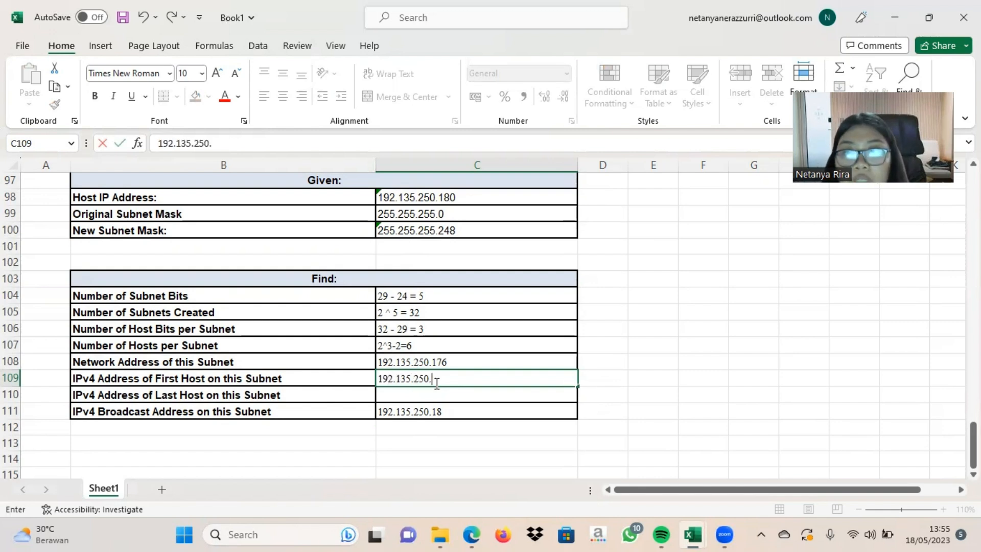
pyautogui.write('177')
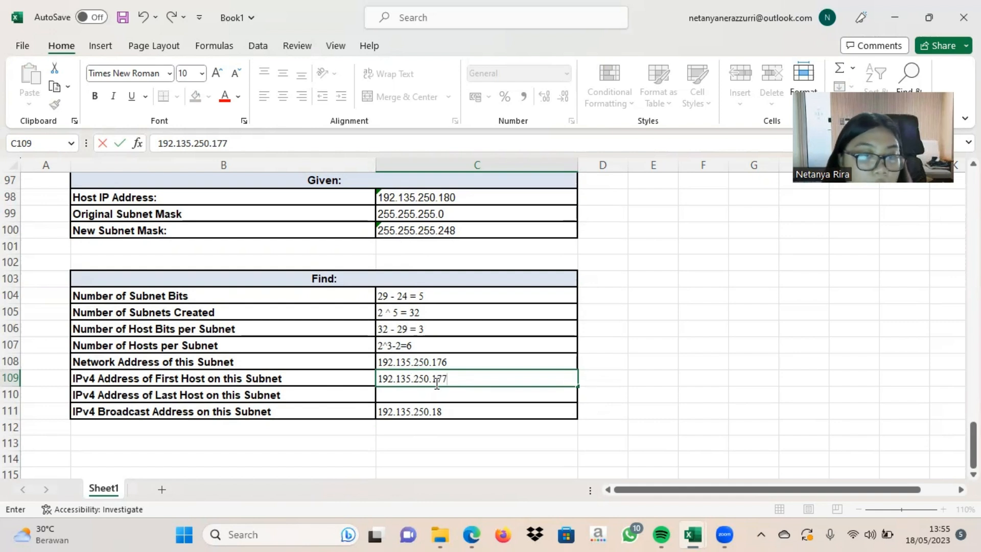
# Step: Correct Problem 6's broadcast address in C111 to 192.135.250.183
pyautogui.click(465, 418)
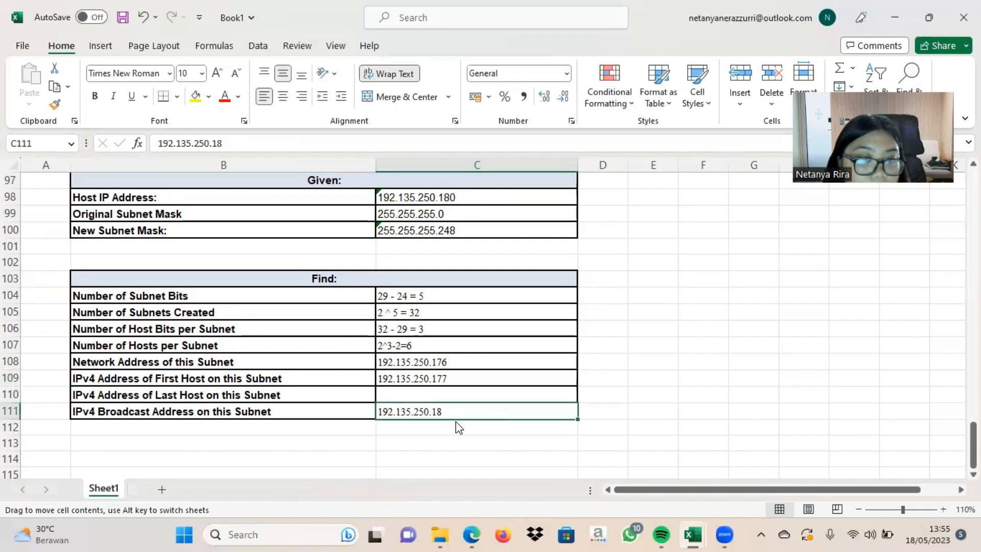
pyautogui.click(249, 142)
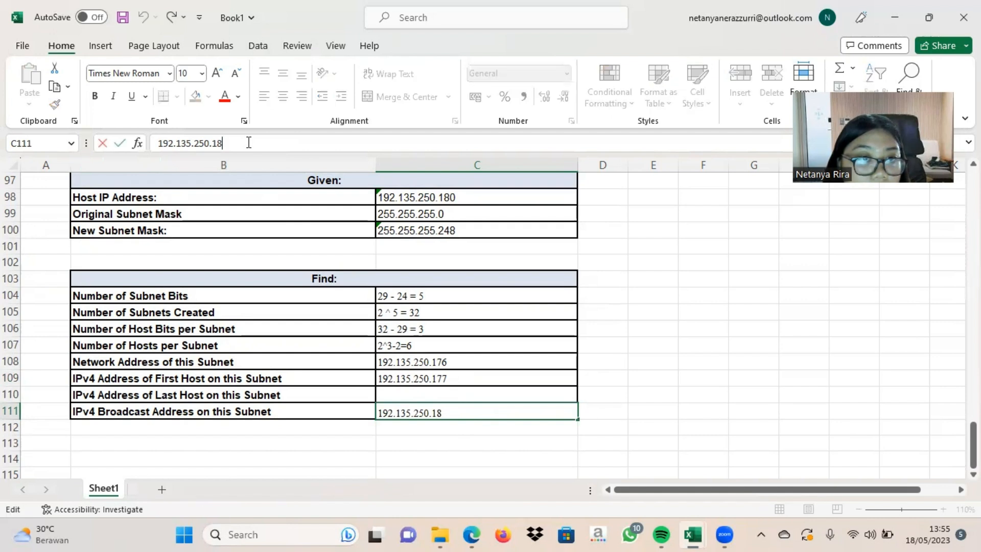
pyautogui.write('3')
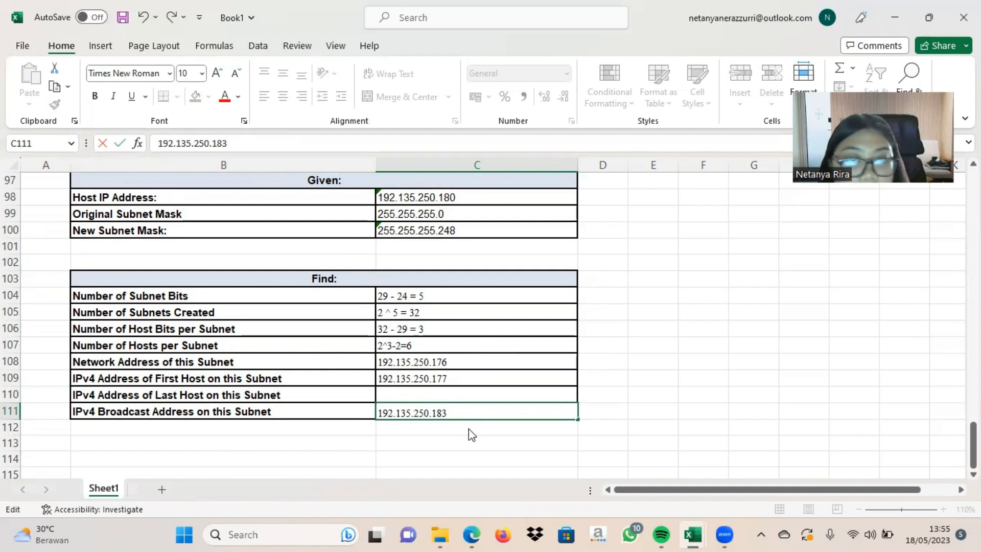
# Step: Switch to Book2 and correct the last octet of Problem 6's decimal broadcast address in Z105 to 183
pyautogui.hotkey('alt', 'Tab')
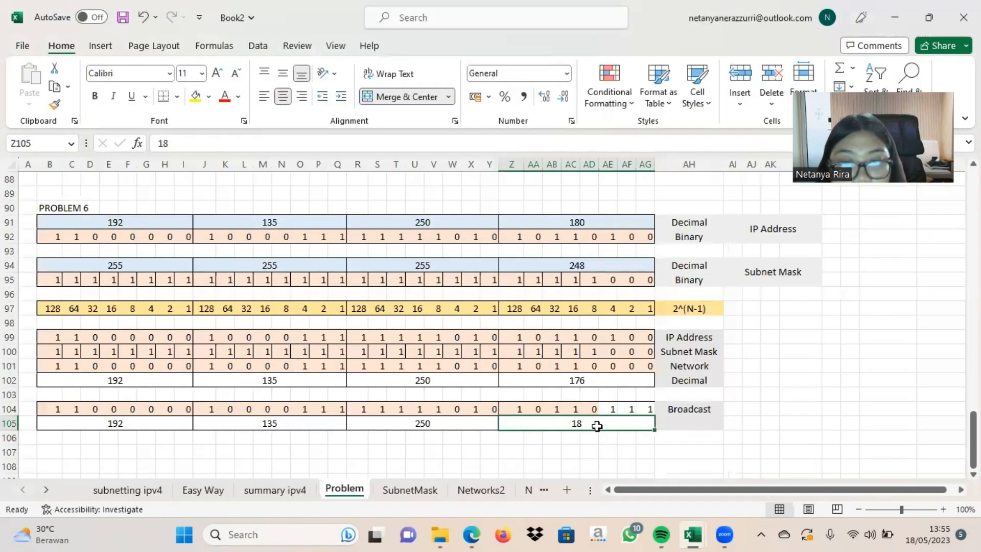
pyautogui.click(295, 146)
pyautogui.write('3')
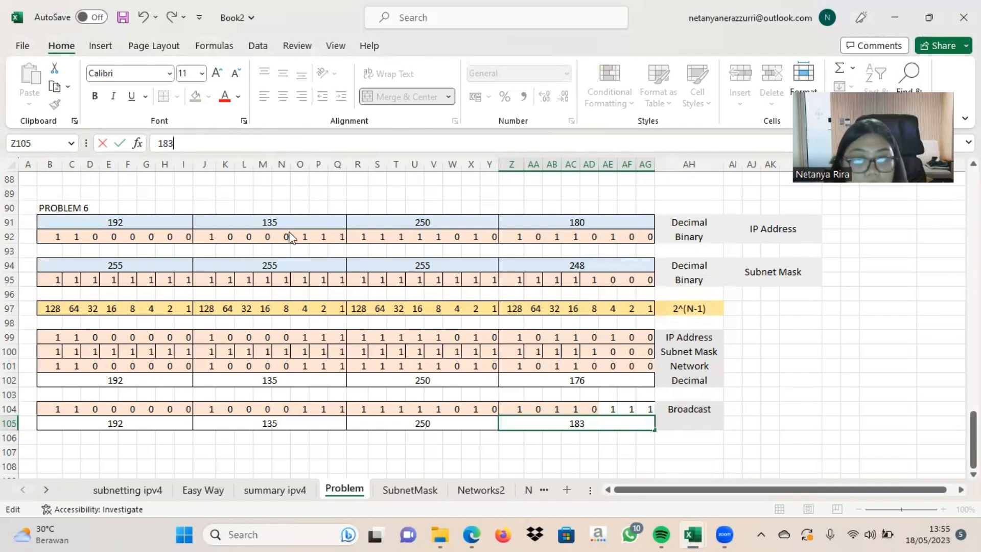
# Step: Return to Book1 and enter 192.135.250.182 in C110 as the IPv4 address of Problem 6's last host
pyautogui.hotkey('alt', 'Tab')
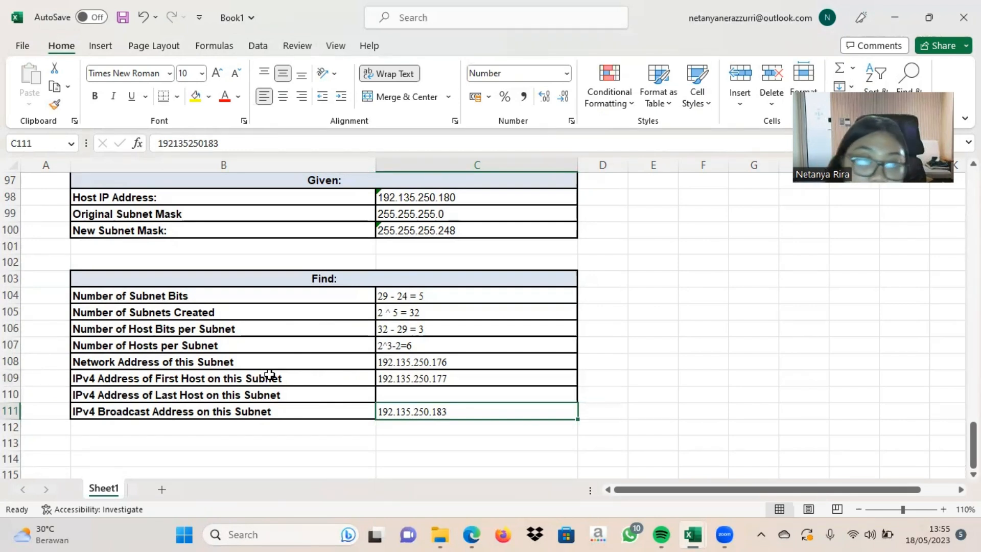
pyautogui.click(426, 397)
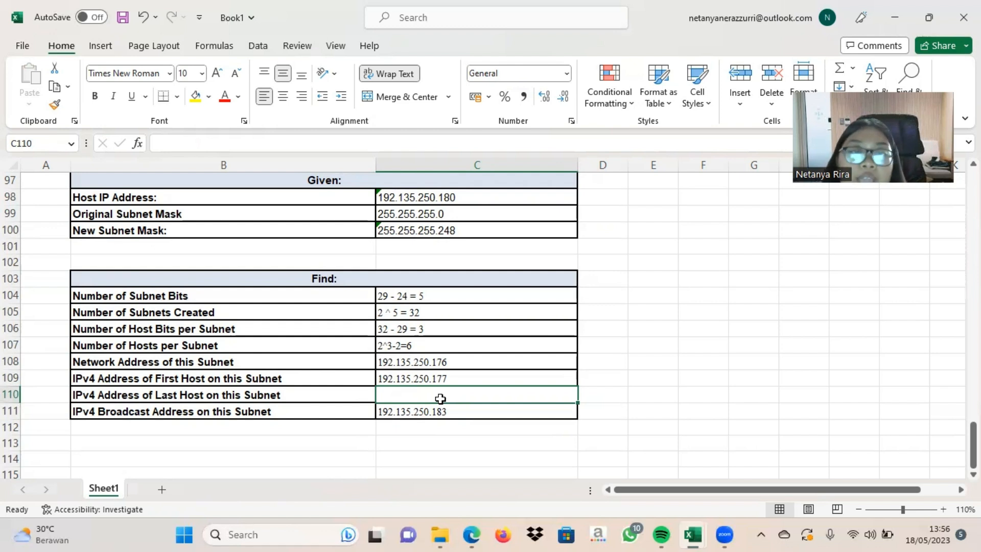
pyautogui.write('192')
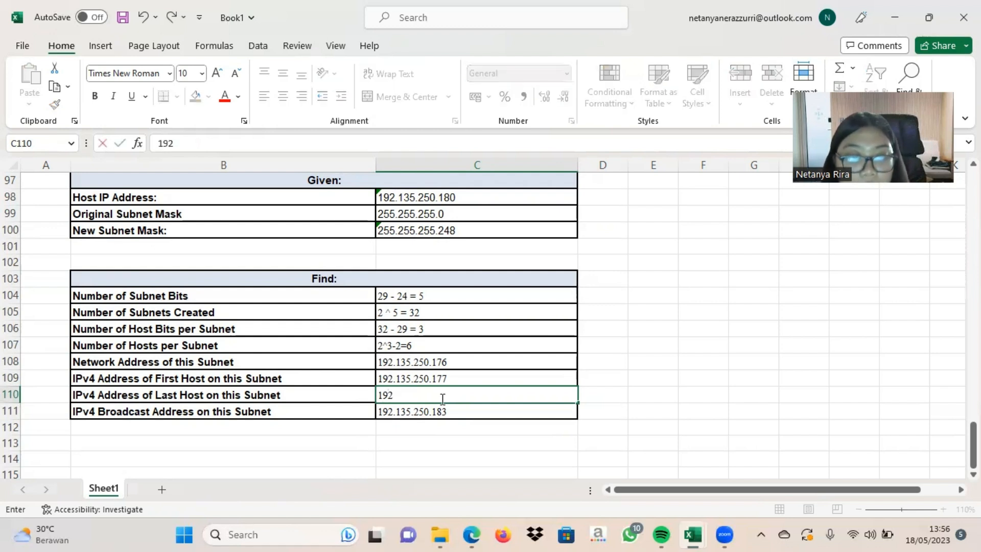
pyautogui.write('.13')
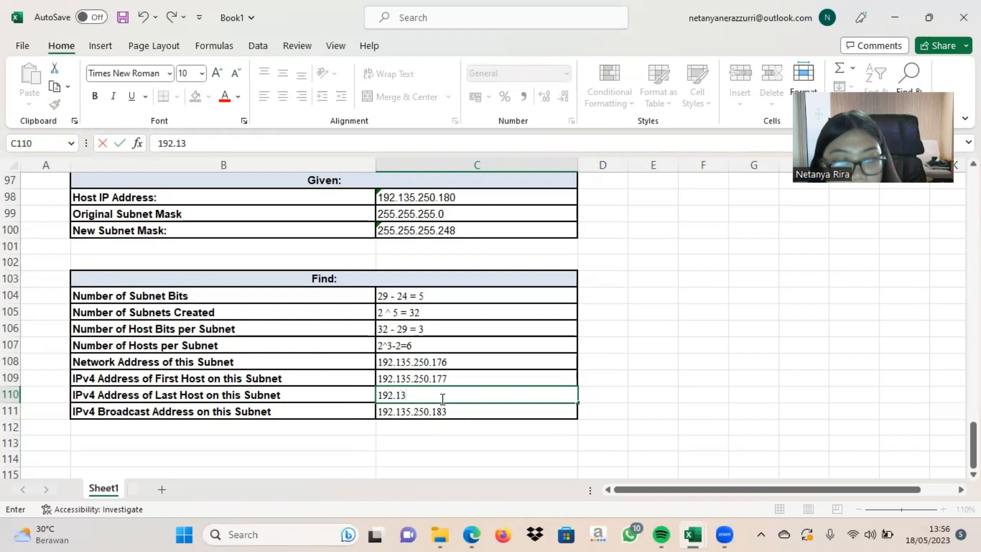
pyautogui.write('5.250.')
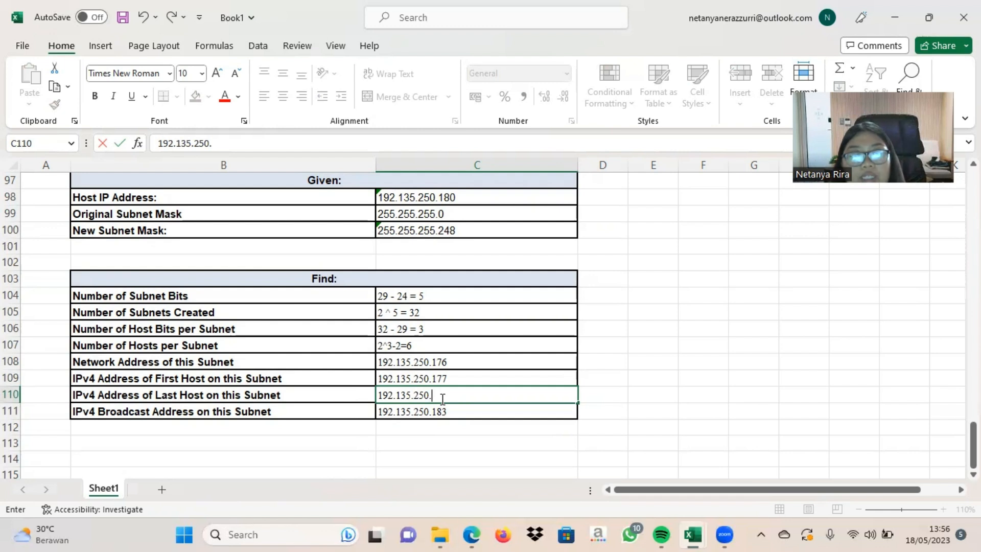
pyautogui.write('182')
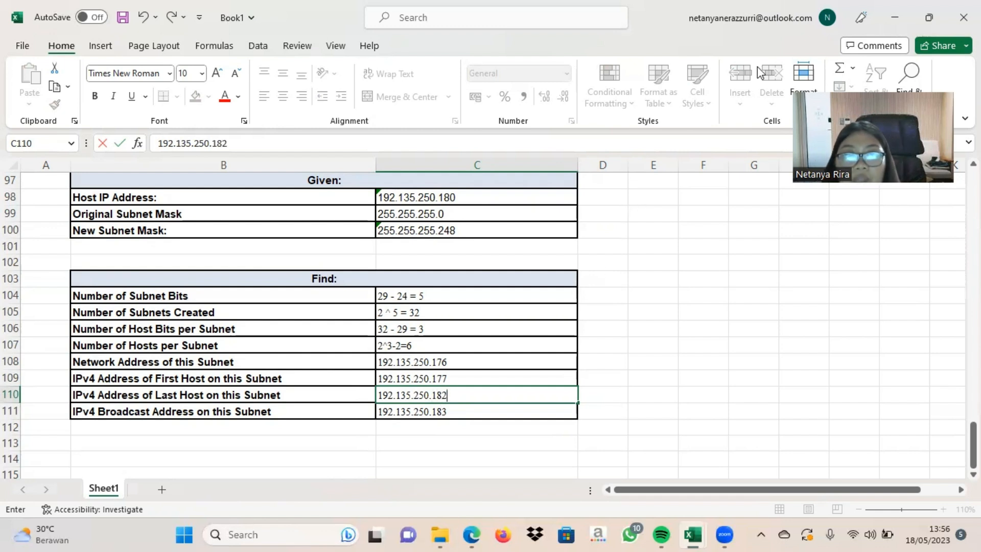
# Step: Review Problem 6's answers, and switch to the lab PDF in Microsoft Edge to read the Reflection Question on page 4
pyautogui.scroll(1, 680, 281)
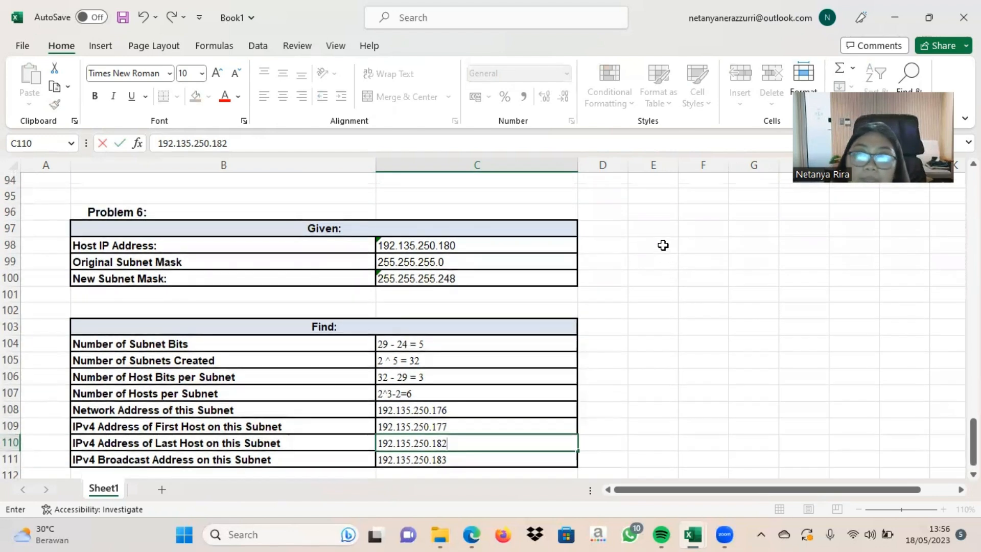
pyautogui.click(764, 57)
pyautogui.hotkey('alt', 'Tab')
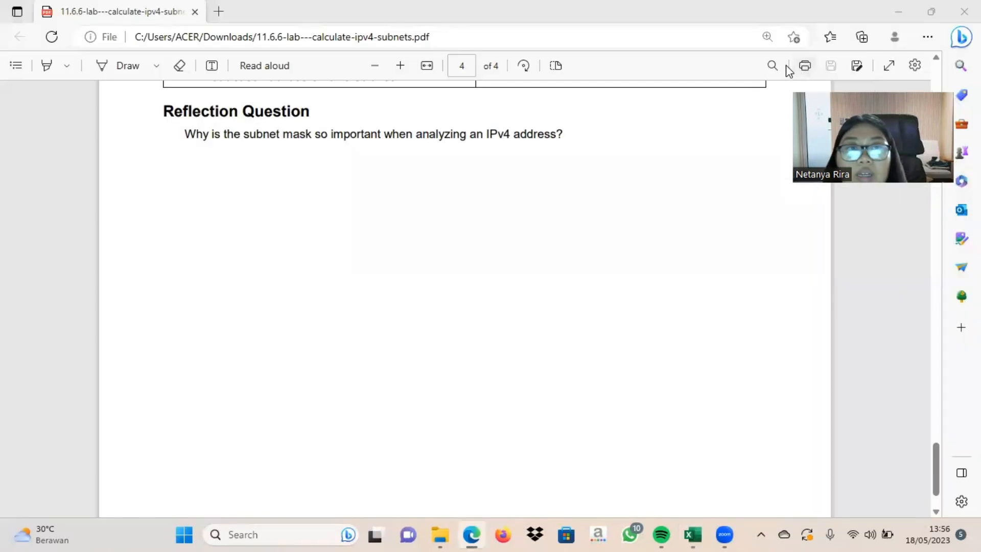